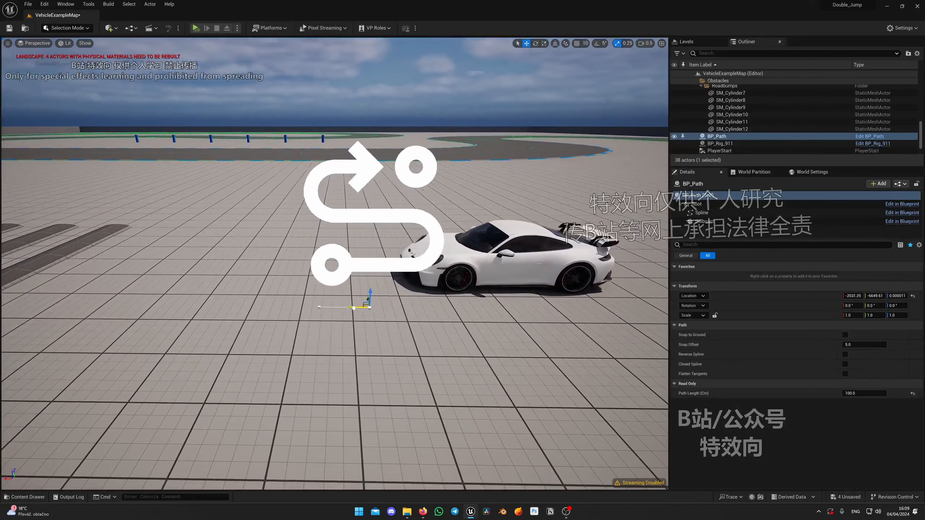
# - Move BP_Path along the X axis to about -4196, onto the open ground behind the white car
pyautogui.moveTo(620, 306); pyautogui.dragTo(437, 311, button='right')
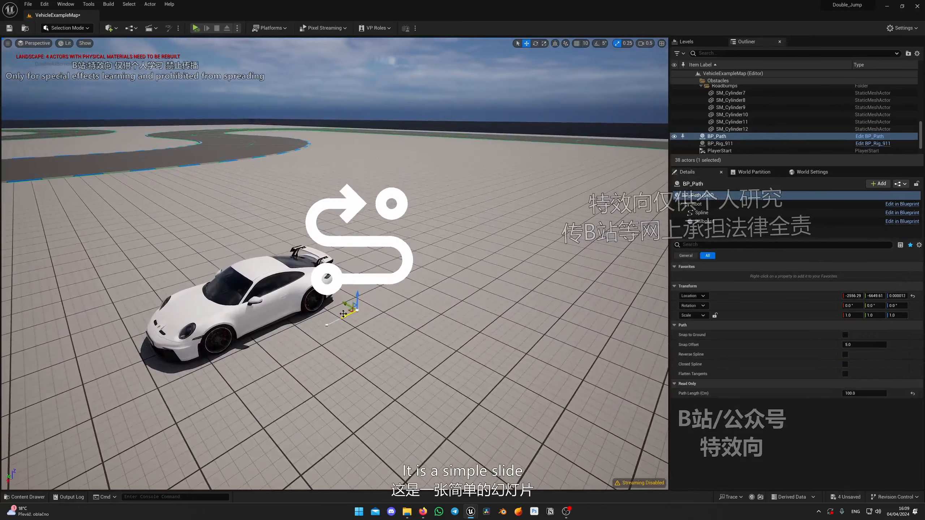
pyautogui.moveTo(343, 313); pyautogui.dragTo(527, 263)
pyautogui.press('d')
pyautogui.moveTo(577, 218); pyautogui.dragTo(560, 182, button='right')
pyautogui.press('w')
pyautogui.scroll(3, 577, 218)
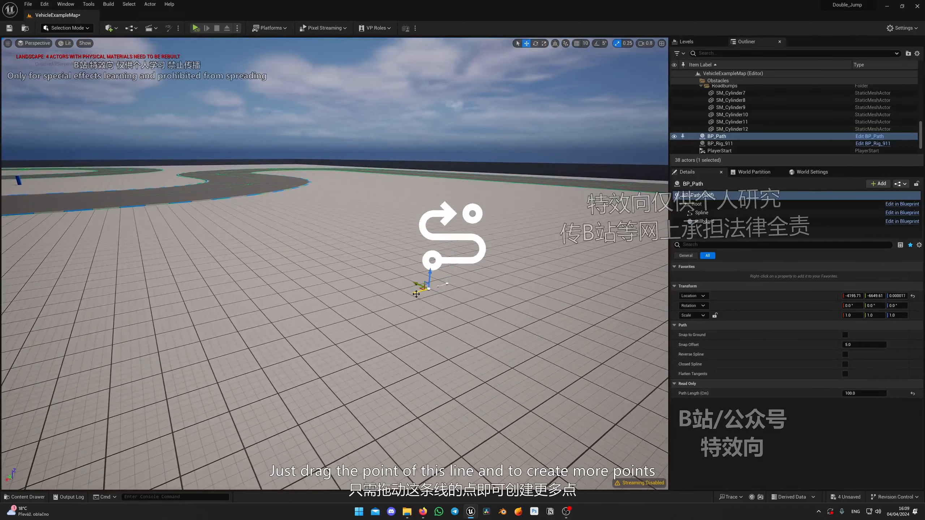
# - Pull out the path's spline and add more points to it until it is about 1401 cm long
pyautogui.moveTo(313, 319); pyautogui.dragTo(255, 333, button='right')
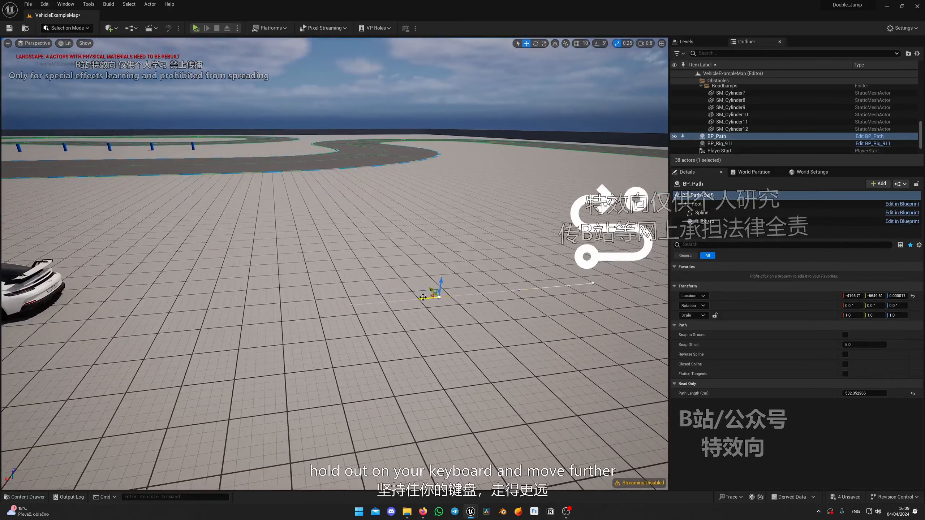
pyautogui.moveTo(100, 326)
pyautogui.mouseDown(button='right')
pyautogui.moveTo(48, 329)
pyautogui.moveTo(120, 329)
pyautogui.moveTo(98, 335)
pyautogui.mouseUp(button='right')
pyautogui.press('w')
pyautogui.press('a')
pyautogui.press('s')
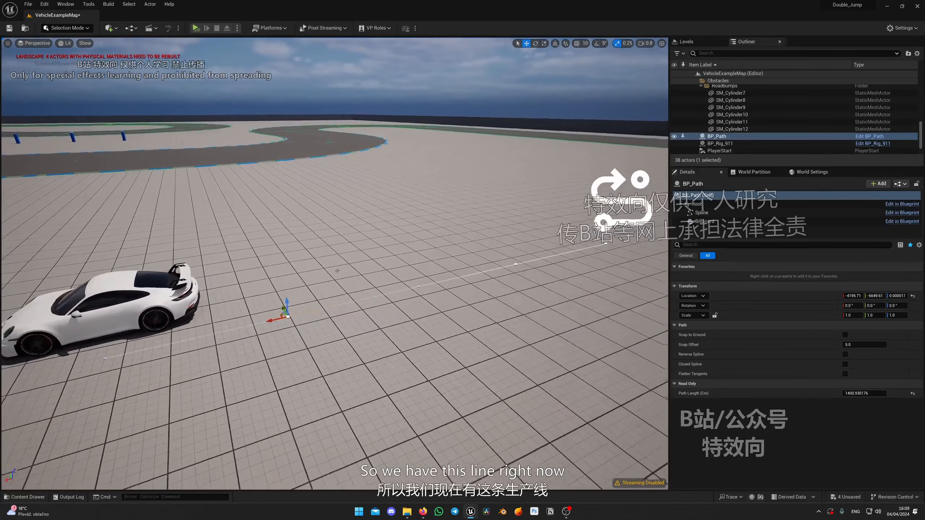
# - Assign BP_Path as the Driving Path of the BP_Rig_911 car
pyautogui.click(172, 303)
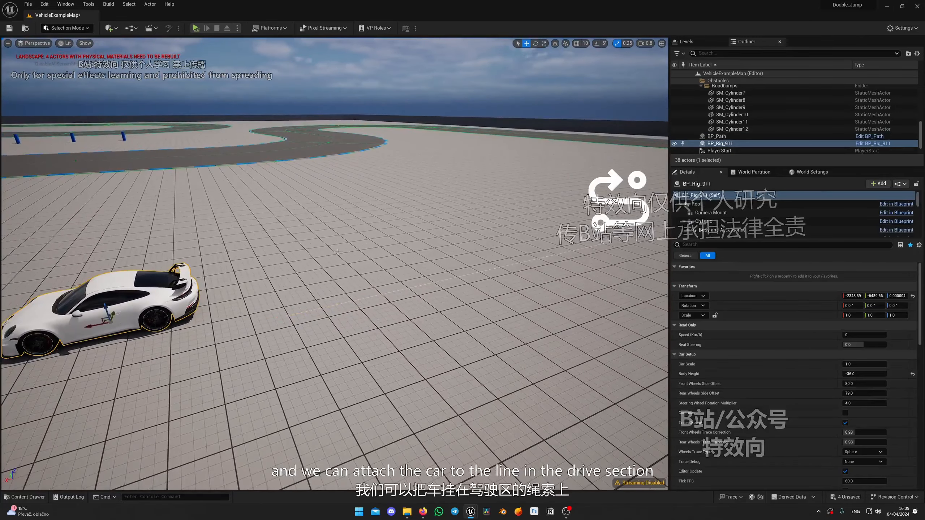
pyautogui.press('s')
pyautogui.moveTo(338, 252); pyautogui.dragTo(326, 250, button='right')
pyautogui.scroll(-14, 785, 374)
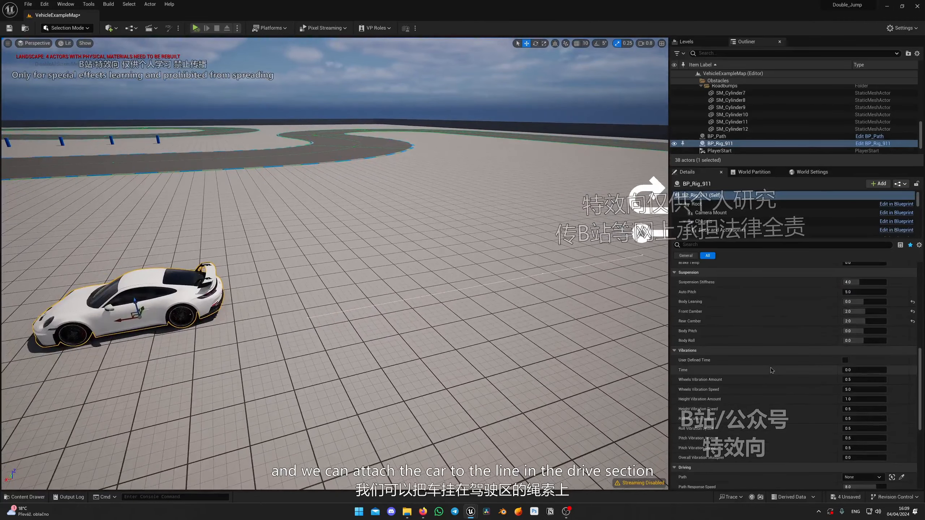
pyautogui.scroll(-5, 761, 371)
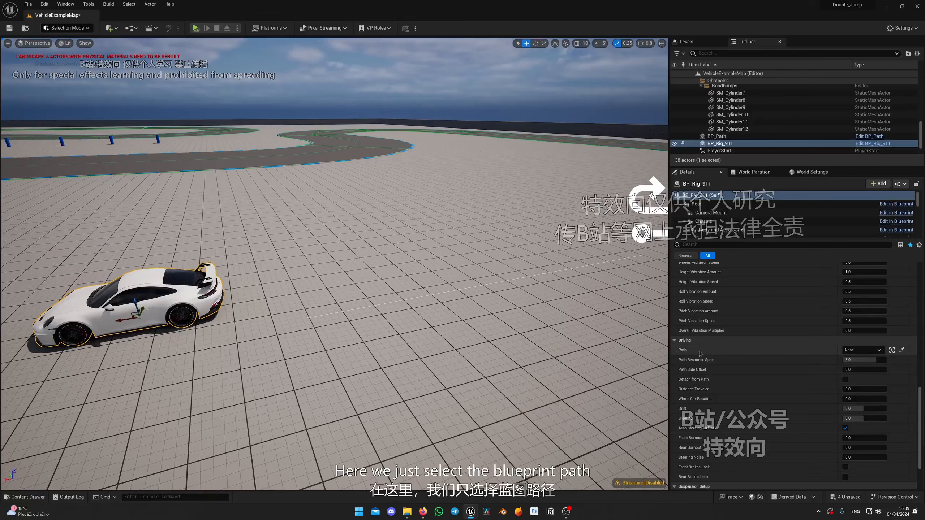
pyautogui.click(853, 351)
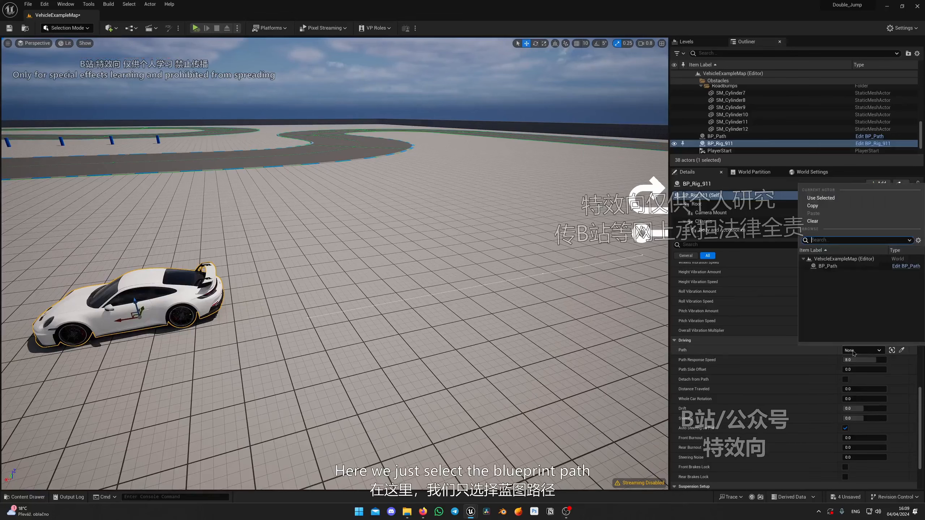
pyautogui.click(828, 266)
pyautogui.press('f')
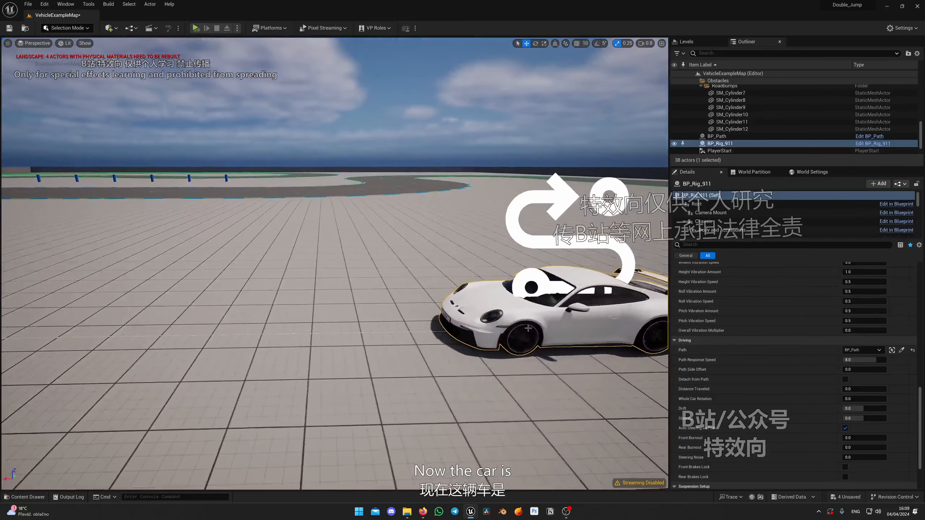
# - Bend BP_Path by moving a spline point ahead of the car sideways, making the path about 1629 cm long
pyautogui.moveTo(528, 329); pyautogui.dragTo(453, 342, button='right')
pyautogui.press('d')
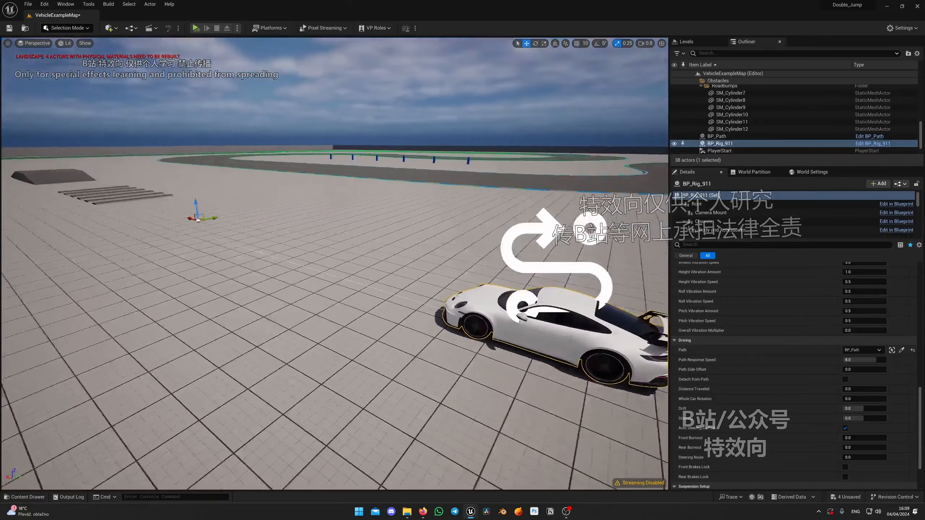
pyautogui.moveTo(278, 252); pyautogui.dragTo(272, 251, button='right')
pyautogui.click(330, 286)
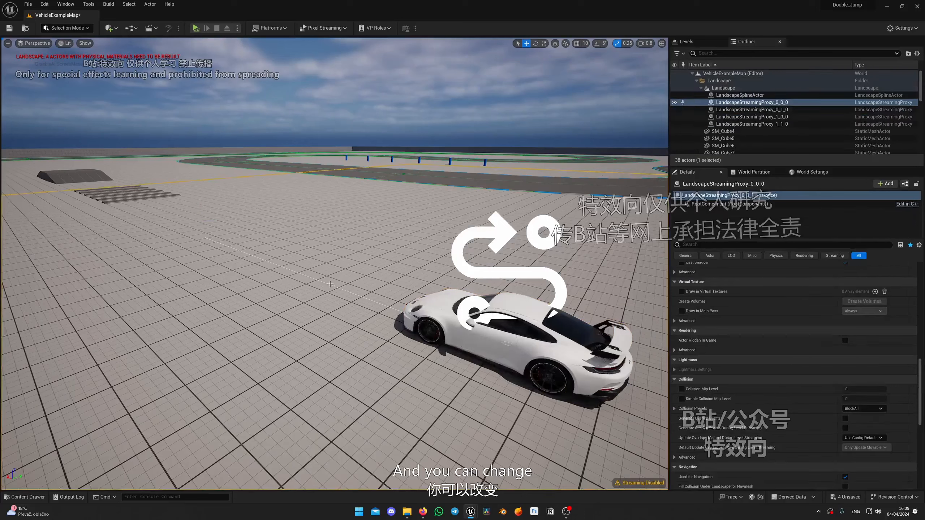
pyautogui.click(331, 286)
pyautogui.press('w')
pyautogui.press('d')
pyautogui.moveTo(331, 281); pyautogui.dragTo(303, 286, button='right')
pyautogui.moveTo(342, 268); pyautogui.dragTo(432, 269)
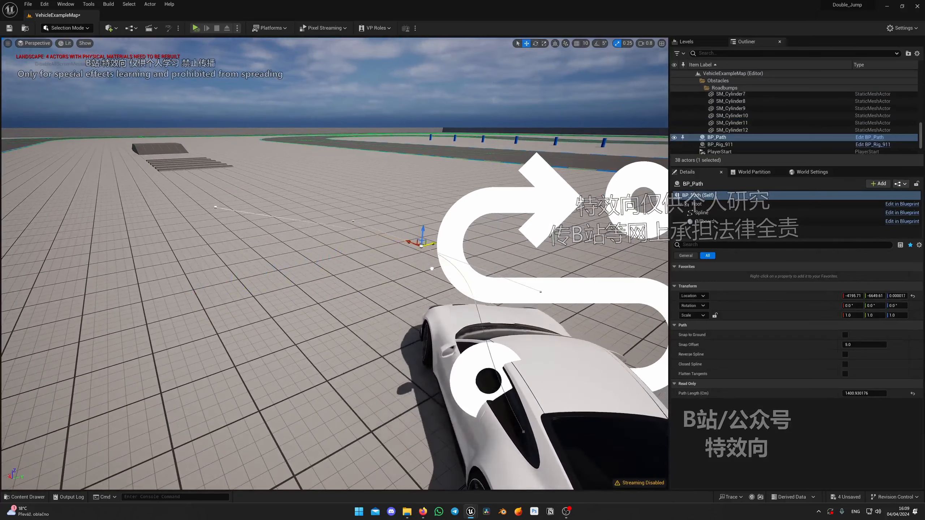
pyautogui.press('a')
pyautogui.moveTo(431, 268); pyautogui.dragTo(574, 287, button='right')
pyautogui.press('s')
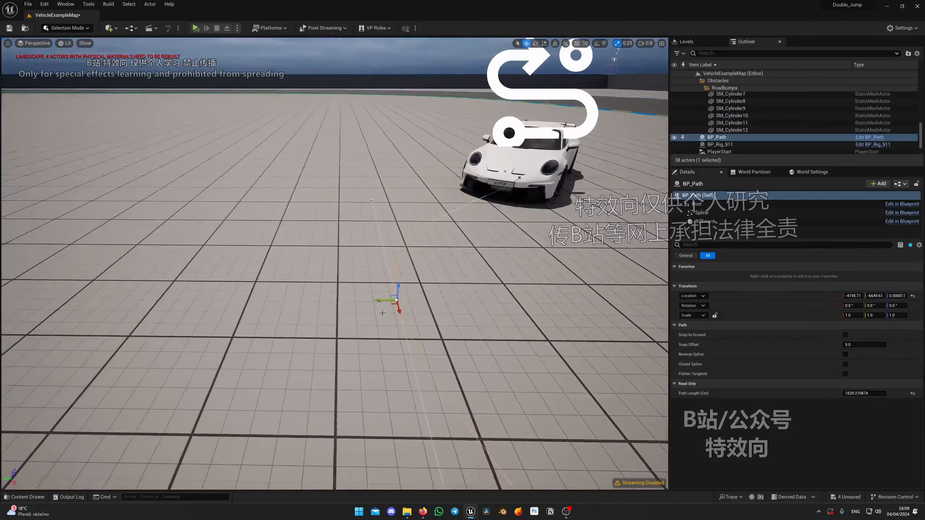
# - Shift the spline point sideways again to soften the curve, giving a path about 1433 cm long
pyautogui.moveTo(376, 305); pyautogui.dragTo(542, 298)
pyautogui.press('a')
pyautogui.moveTo(543, 299); pyautogui.dragTo(663, 310, button='right')
pyautogui.moveTo(398, 250)
pyautogui.mouseDown()
pyautogui.moveTo(310, 176)
pyautogui.moveTo(373, 258)
pyautogui.moveTo(397, 246)
pyautogui.mouseUp()
pyautogui.moveTo(397, 247); pyautogui.dragTo(313, 241, button='right')
pyautogui.press('d')
pyautogui.moveTo(466, 300); pyautogui.dragTo(386, 288, button='right')
# - Create a level sequence named LS_Path in the CarRig Blueprints folder and open it in Sequencer
pyautogui.hotkey('ctrl', 'space')
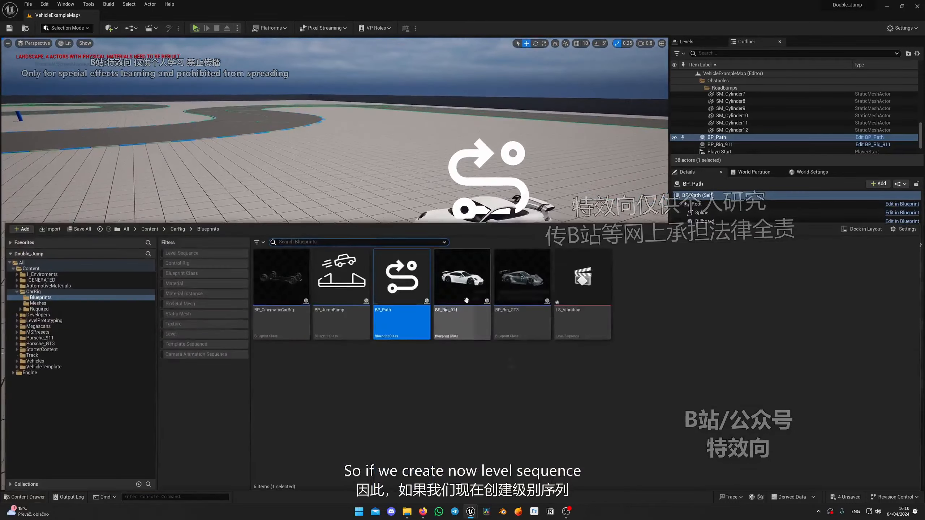
pyautogui.click(656, 305)
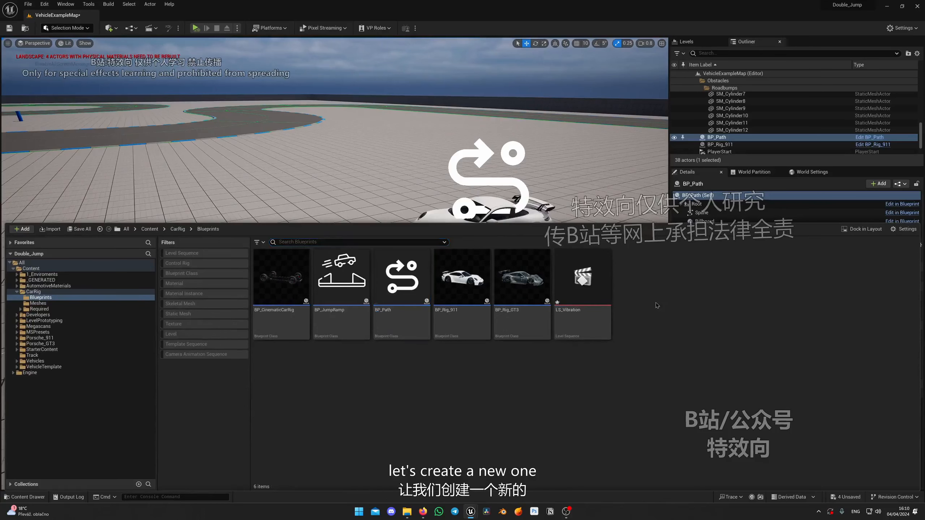
pyautogui.rightClick(657, 306)
pyautogui.moveTo(710, 344)
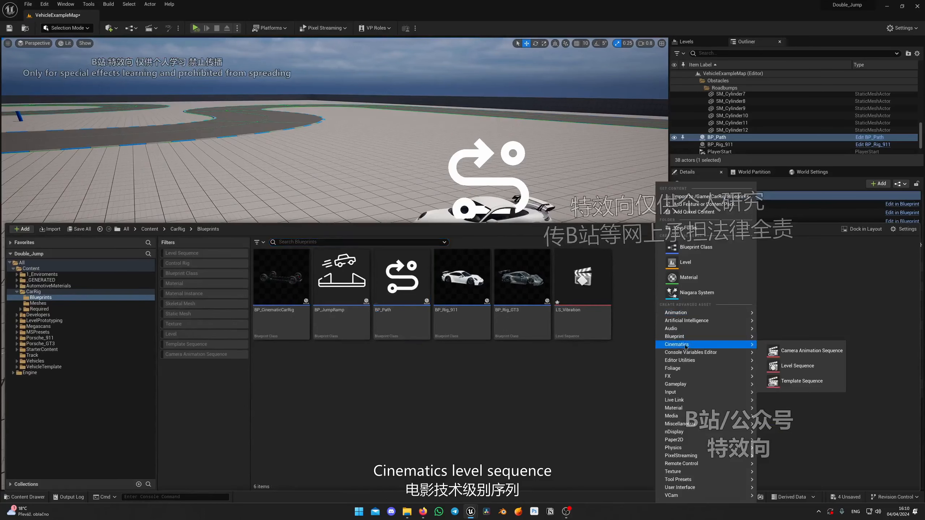
pyautogui.click(795, 366)
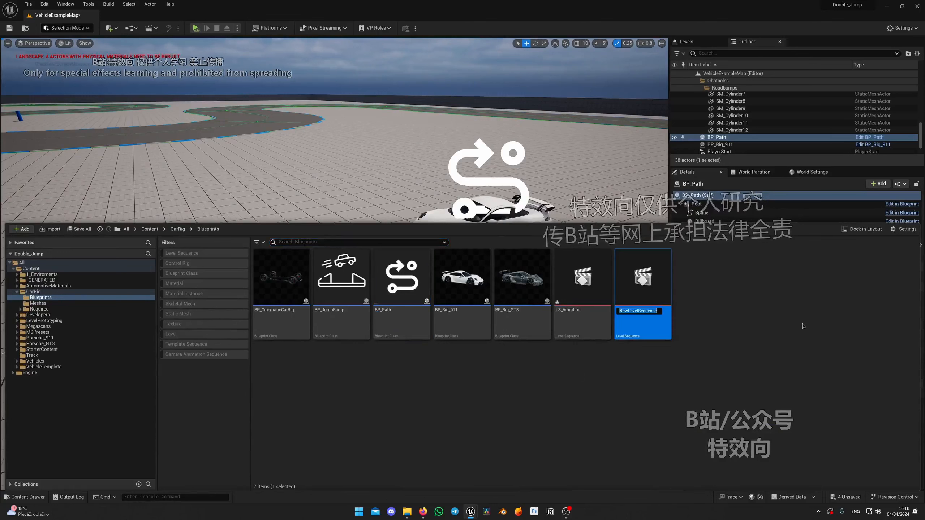
pyautogui.write('LS_Pat')
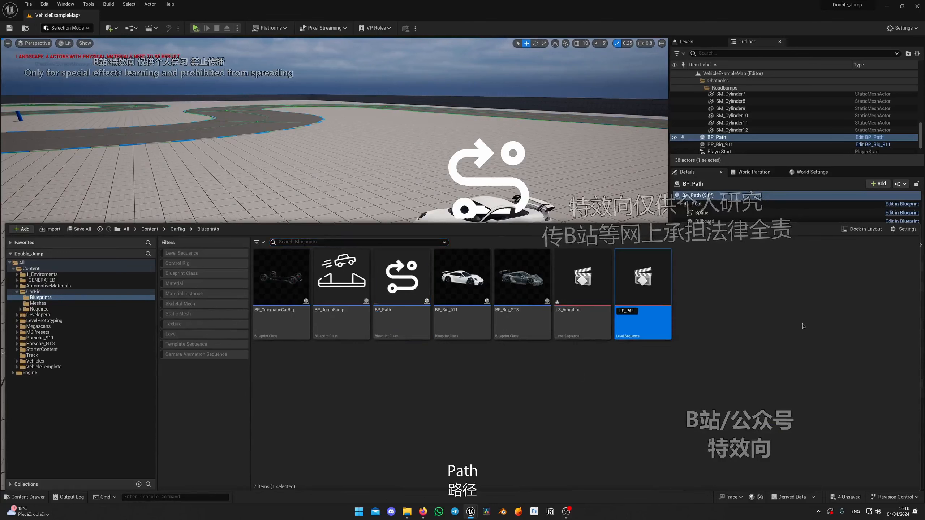
pyautogui.write('h')
pyautogui.press('Return')
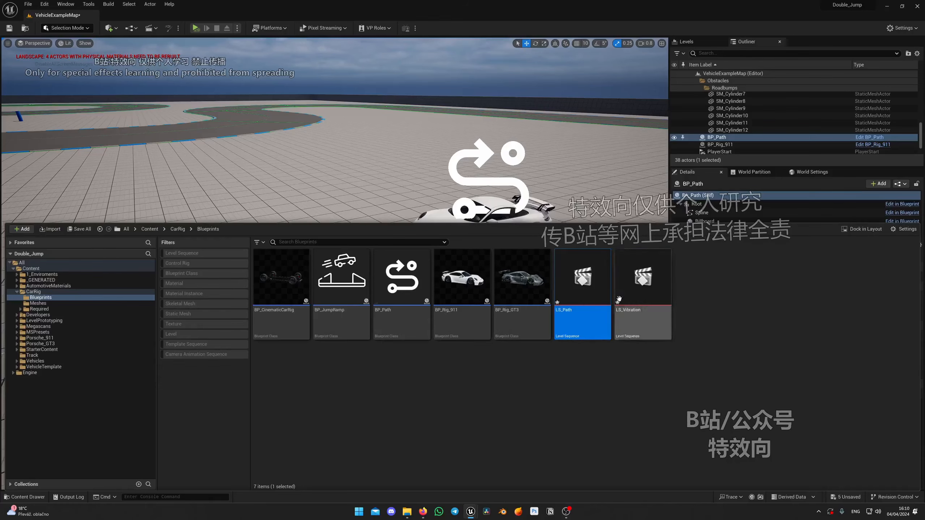
pyautogui.doubleClick(576, 284)
# - Select the car in the level and add BP_Rig_911 as an actor track in the LS_Path sequence
pyautogui.moveTo(433, 201); pyautogui.dragTo(433, 171, button='right')
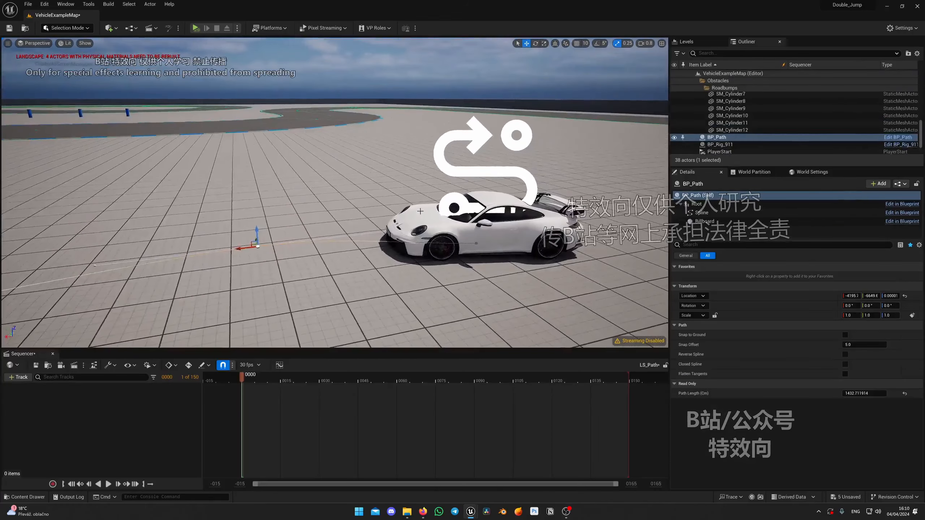
pyautogui.click(441, 213)
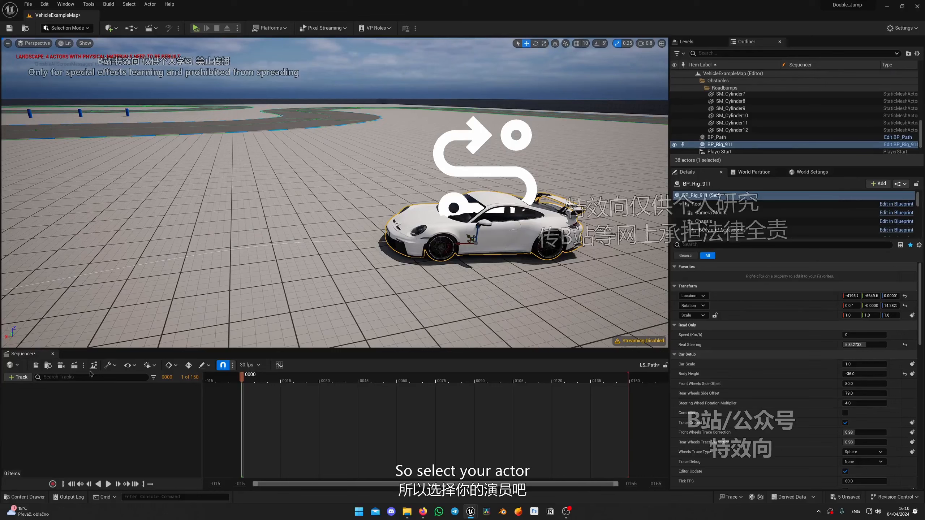
pyautogui.click(17, 377)
pyautogui.moveTo(55, 249)
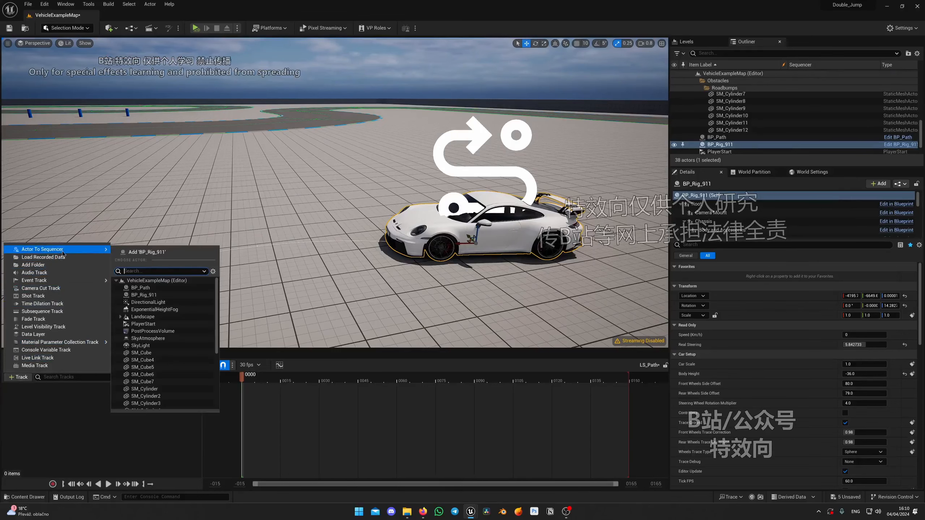
pyautogui.click(176, 254)
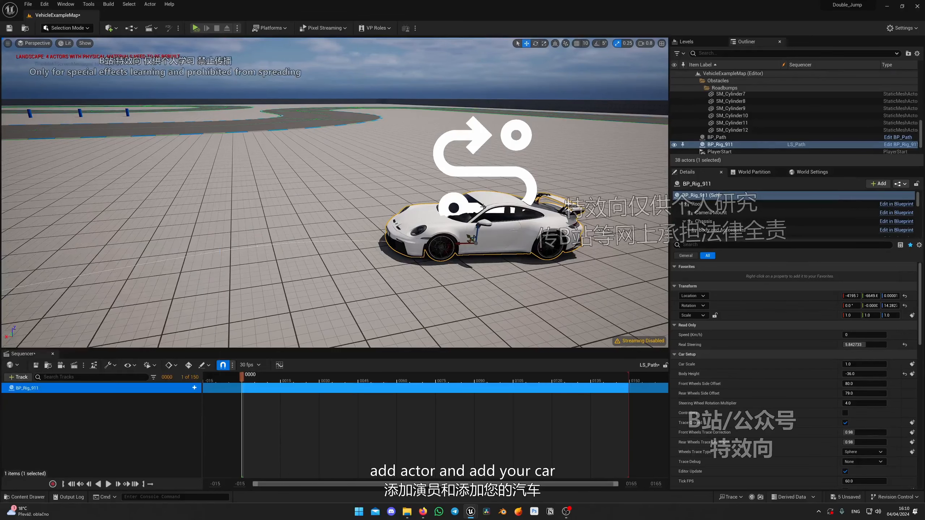
# - Select the path in the level and add BP_Path as an actor track in the sequence
pyautogui.click(461, 171)
pyautogui.click(17, 376)
pyautogui.moveTo(65, 250)
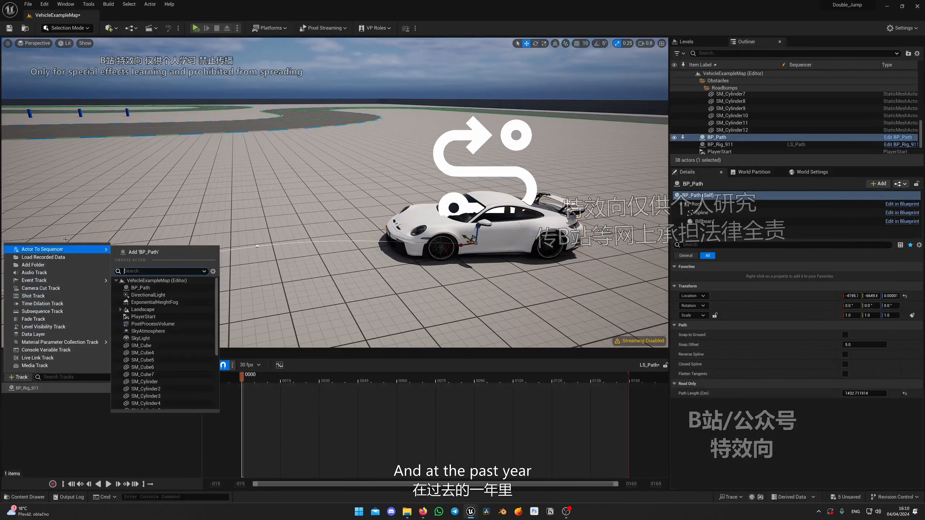
pyautogui.click(152, 252)
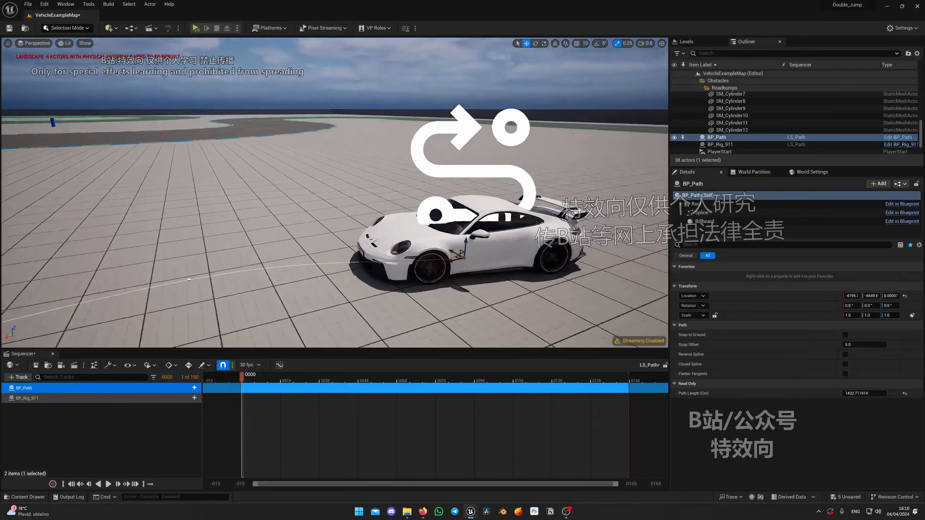
# - Examine the BP_Rig_911 parameters that can be keyframed, especially the Driving settings such as Path Side Offset
pyautogui.click(486, 251)
pyautogui.moveTo(487, 273); pyautogui.dragTo(437, 266, button='right')
pyautogui.scroll(-6, 807, 407)
pyautogui.scroll(-8, 807, 403)
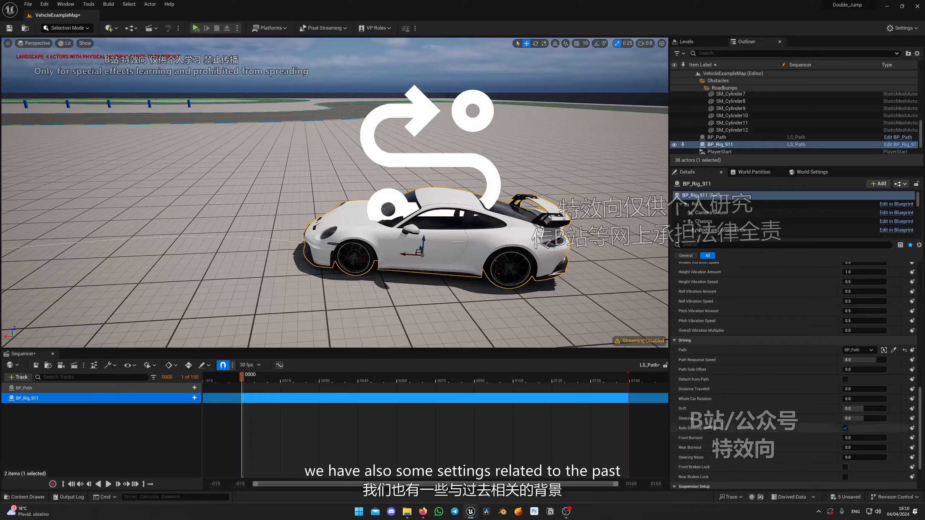
pyautogui.moveTo(473, 255); pyautogui.dragTo(561, 282, button='right')
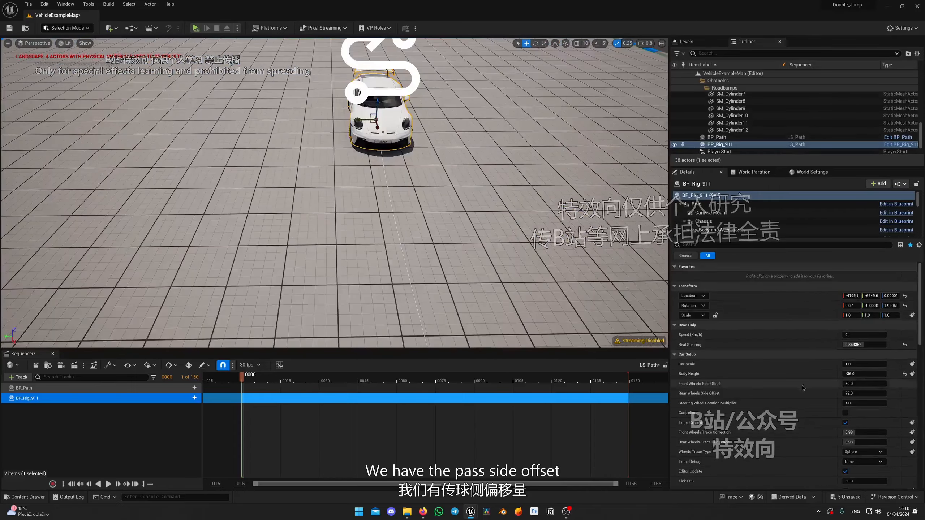
pyautogui.moveTo(510, 262); pyautogui.dragTo(583, 242, button='right')
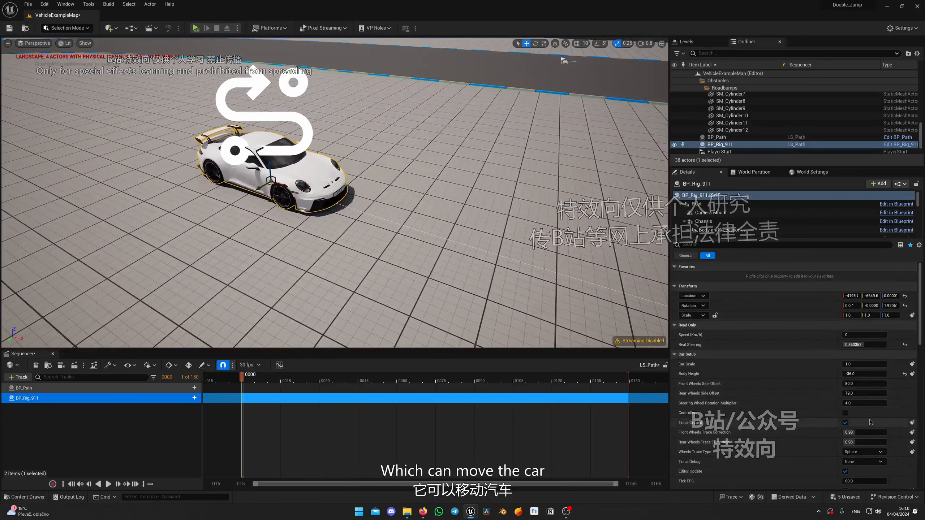
pyautogui.scroll(-2, 796, 428)
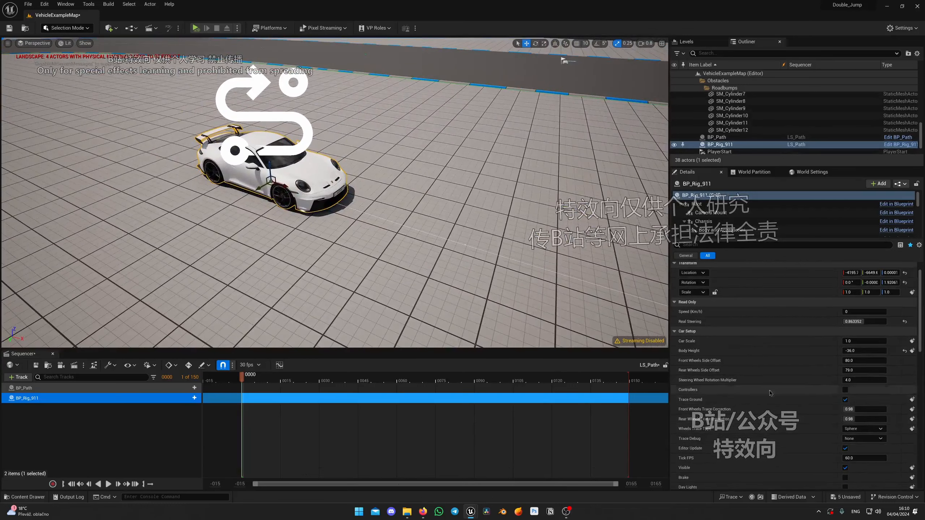
pyautogui.moveTo(321, 181); pyautogui.dragTo(375, 178, button='right')
pyautogui.scroll(1, 871, 397)
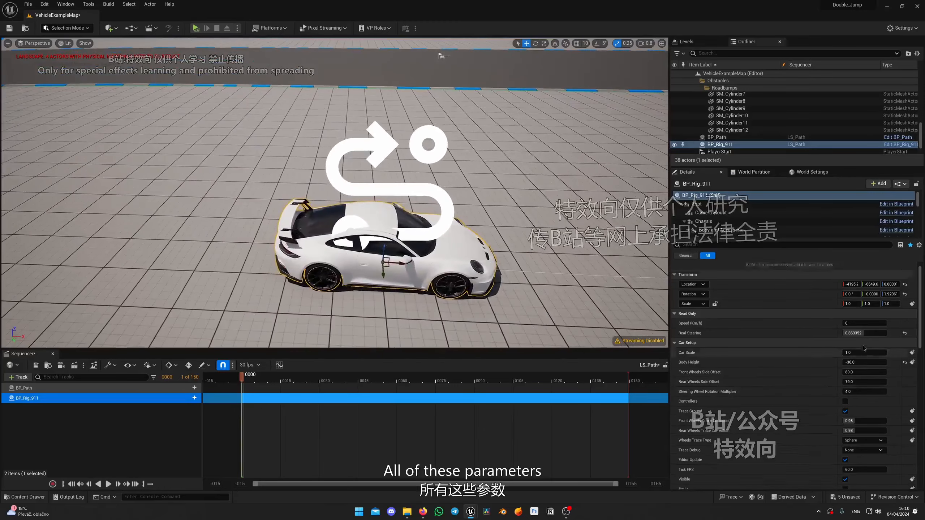
pyautogui.scroll(-2, 872, 397)
pyautogui.scroll(-1, 872, 397)
pyautogui.scroll(-14, 909, 319)
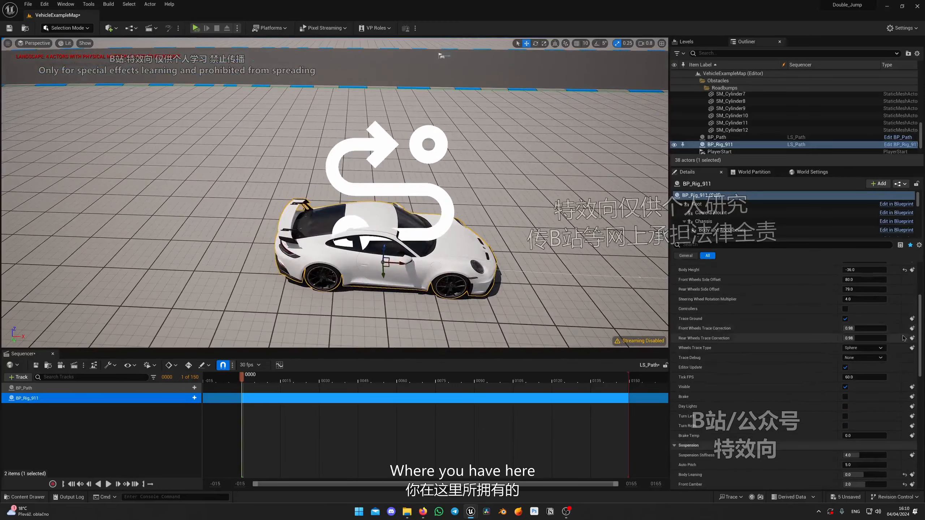
pyautogui.scroll(-3, 911, 399)
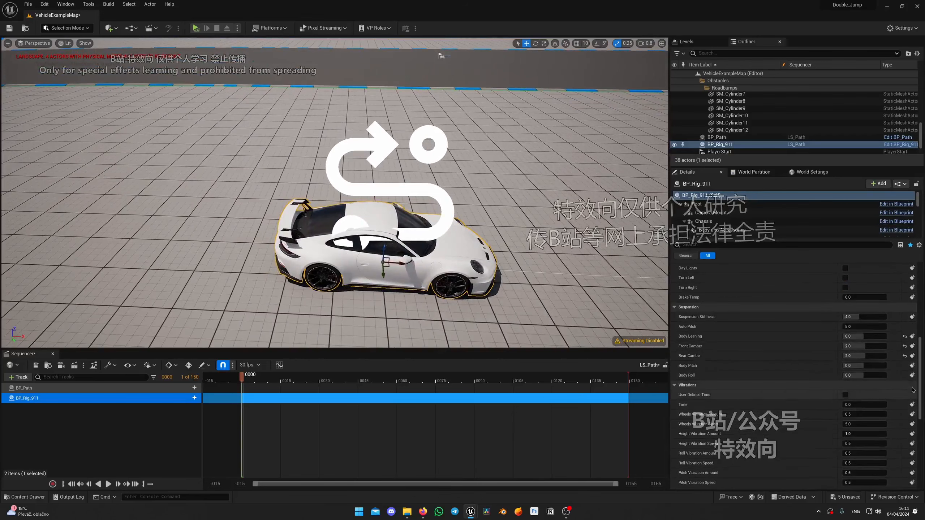
pyautogui.scroll(-15, 898, 389)
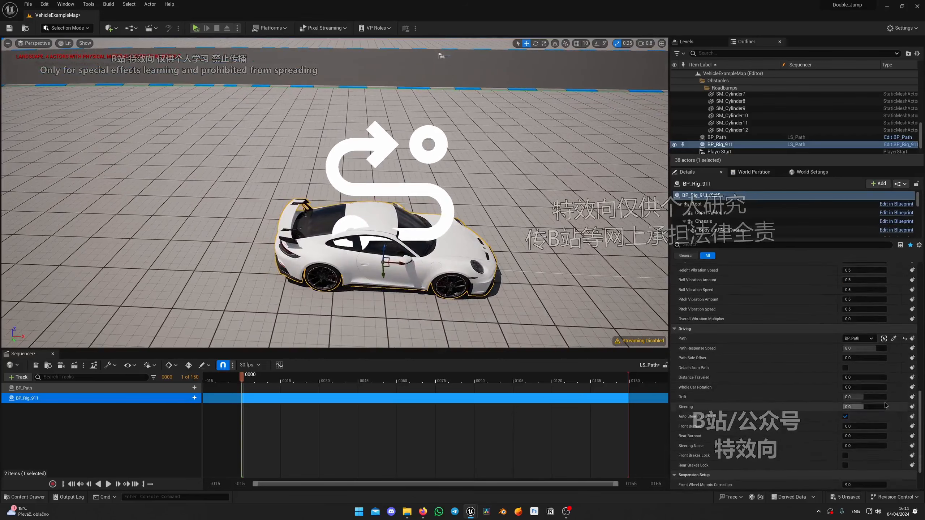
pyautogui.scroll(4, 899, 389)
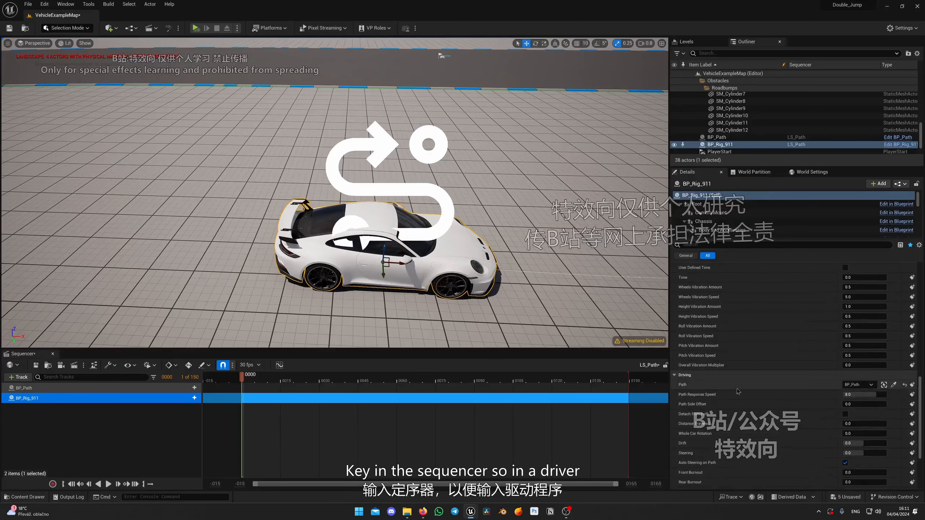
pyautogui.scroll(-2, 737, 392)
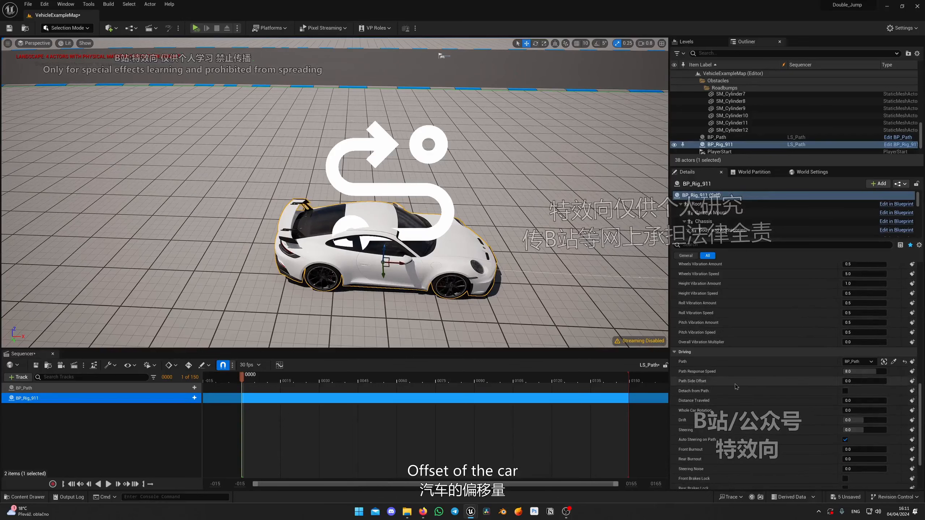
# - Keyframe the car's Path Side Offset at frame 0 and set it to about -46.46
pyautogui.click(912, 382)
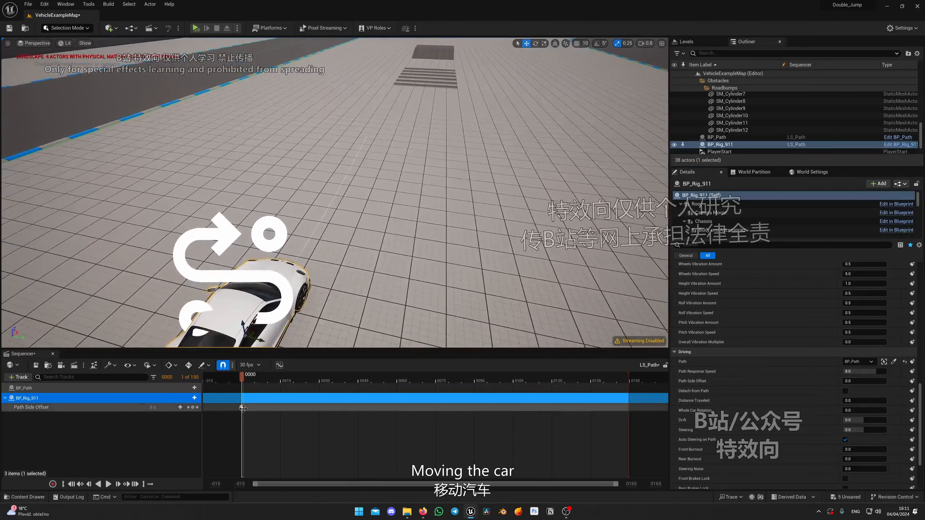
pyautogui.moveTo(255, 302); pyautogui.dragTo(203, 262, button='right')
pyautogui.moveTo(154, 407); pyautogui.dragTo(160, 408)
pyautogui.moveTo(334, 233); pyautogui.dragTo(260, 197, button='right')
pyautogui.scroll(-2, 262, 199)
pyautogui.moveTo(161, 407)
pyautogui.mouseDown()
pyautogui.moveTo(189, 407)
pyautogui.moveTo(144, 407)
pyautogui.moveTo(157, 407)
pyautogui.mouseUp()
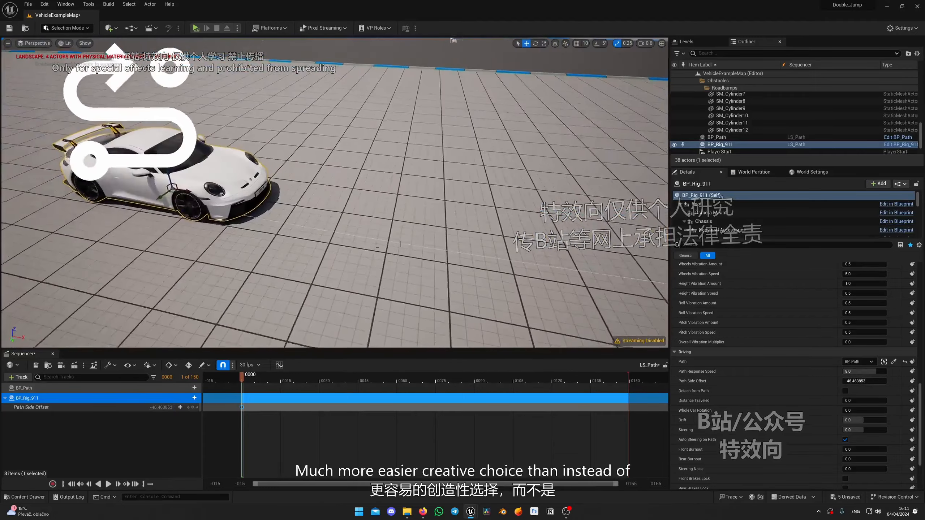
# - Bend the path ahead of the car into a zigzag by moving two of its spline points sideways in opposite directions
pyautogui.click(410, 246)
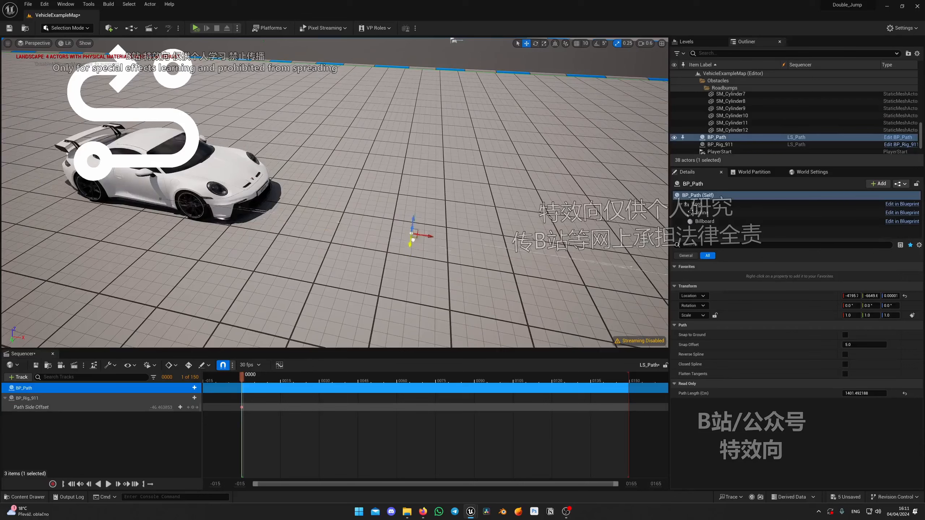
pyautogui.moveTo(412, 240); pyautogui.dragTo(407, 284)
pyautogui.moveTo(408, 284); pyautogui.dragTo(433, 284, button='right')
pyautogui.press('s')
pyautogui.press('d')
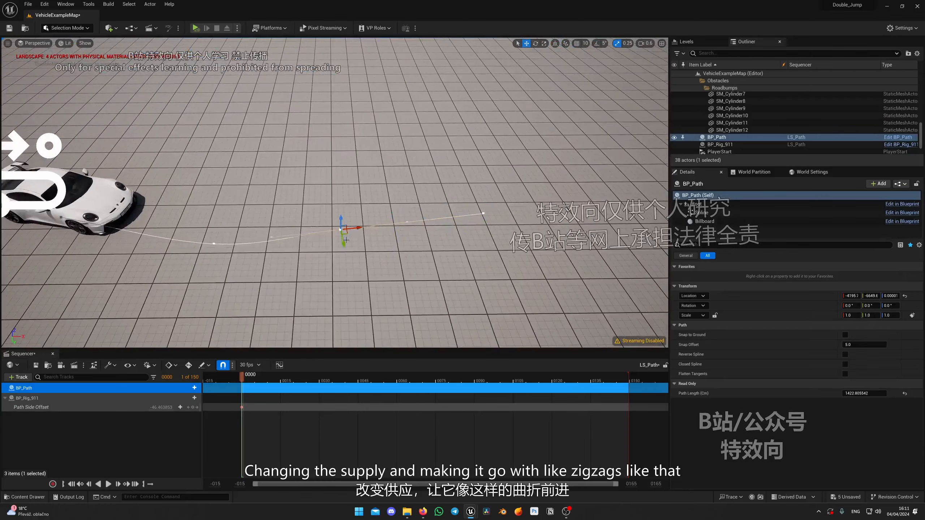
pyautogui.moveTo(346, 240); pyautogui.dragTo(341, 209)
pyautogui.moveTo(341, 209); pyautogui.dragTo(293, 181, button='right')
pyautogui.press('w')
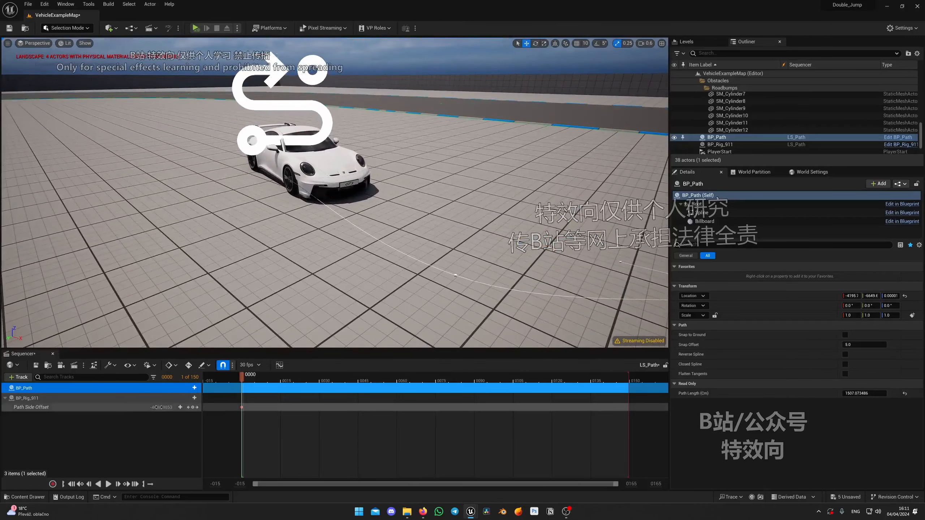
# - Bring the car back close to the path's centre line by setting Path Side Offset to about -1.18
pyautogui.moveTo(159, 407); pyautogui.dragTo(166, 407)
pyautogui.moveTo(395, 280); pyautogui.dragTo(395, 244, button='right')
pyautogui.press('w')
# - Select the car and examine its Driving settings and how it is oriented on the curved path
pyautogui.click(313, 204)
pyautogui.scroll(-6, 781, 413)
pyautogui.scroll(-8, 781, 413)
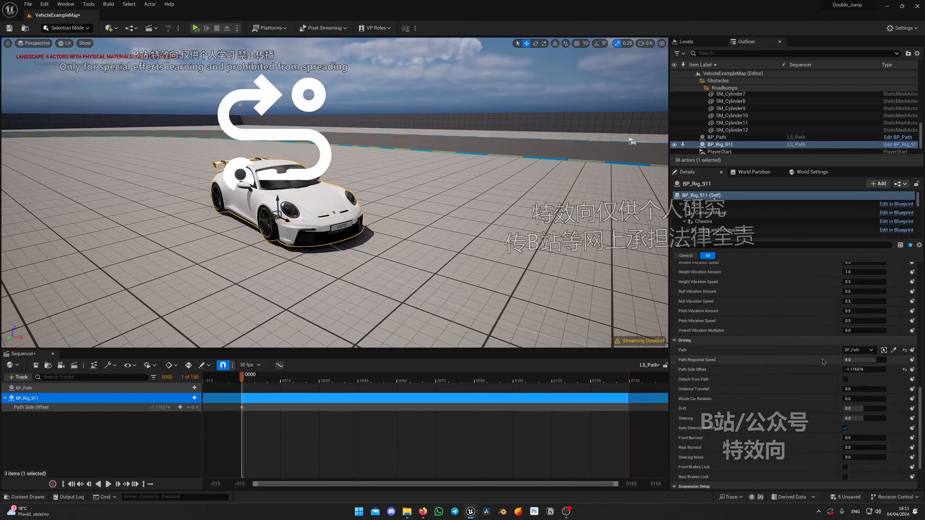
pyautogui.moveTo(360, 301); pyautogui.dragTo(417, 326, button='right')
pyautogui.press('a')
pyautogui.press('e')
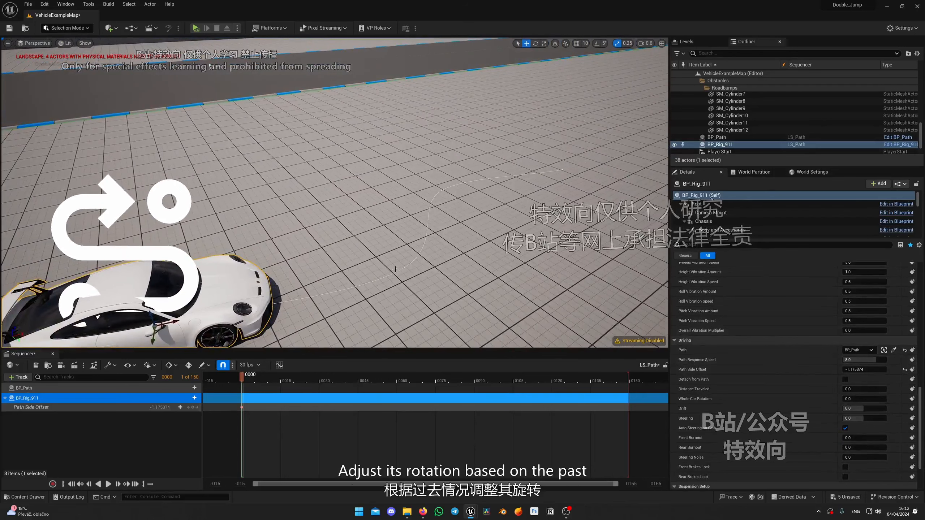
pyautogui.press('s')
pyautogui.press('d')
pyautogui.moveTo(517, 177); pyautogui.dragTo(499, 164, button='right')
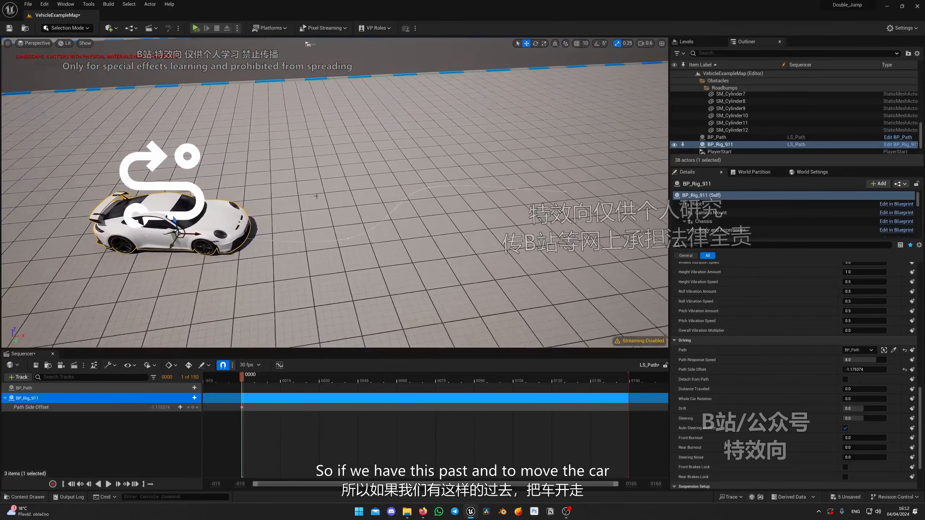
pyautogui.scroll(-1, 803, 397)
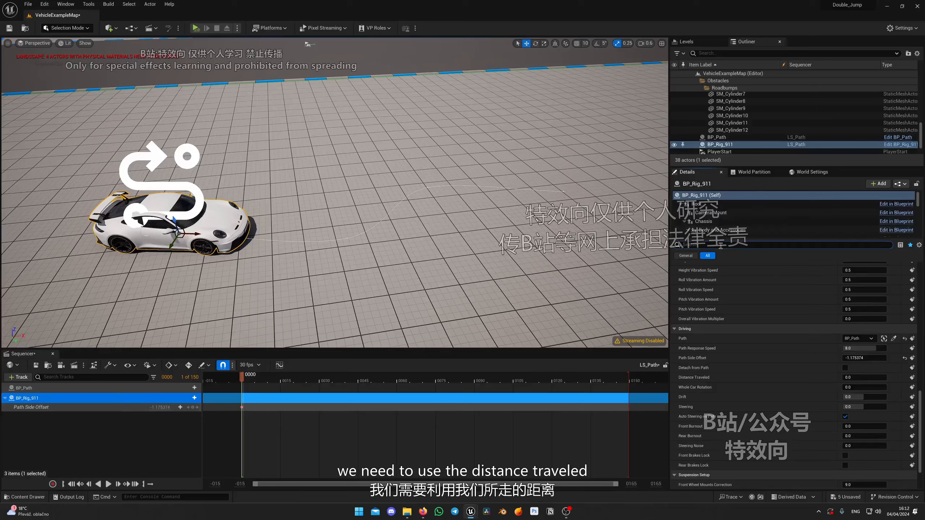
# - Find the car's Distance Traveled parameter and add it to the sequence with a keyframe at frame 0
pyautogui.write('d')
pyautogui.press('BackSpace')
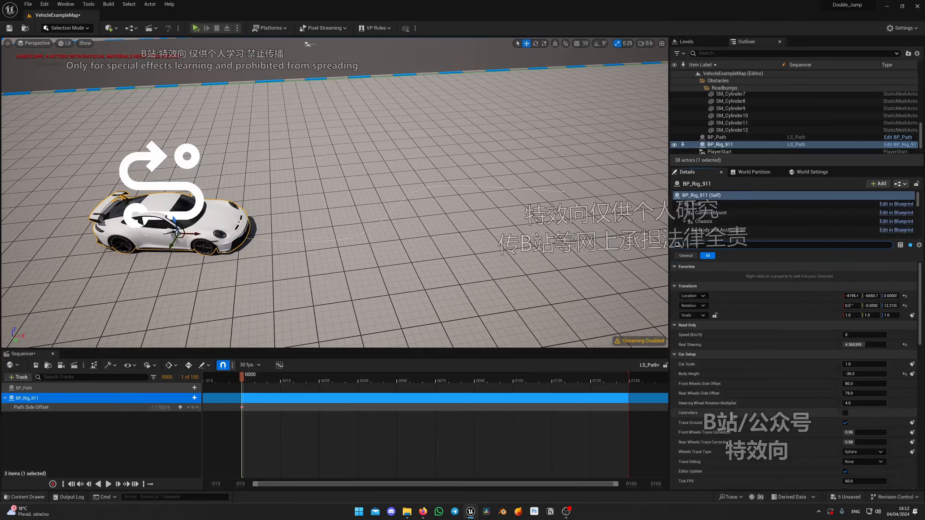
pyautogui.scroll(-15, 733, 416)
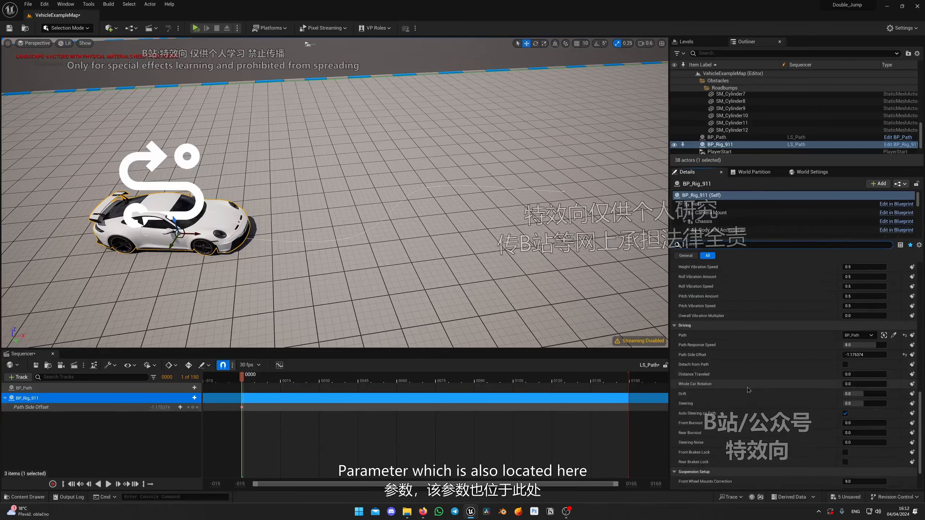
pyautogui.scroll(-2, 714, 376)
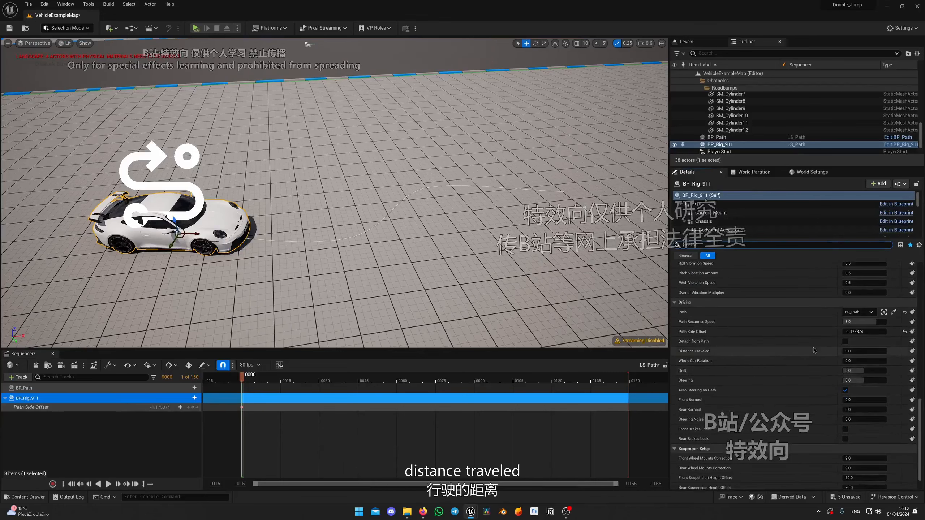
pyautogui.click(912, 351)
pyautogui.click(45, 416)
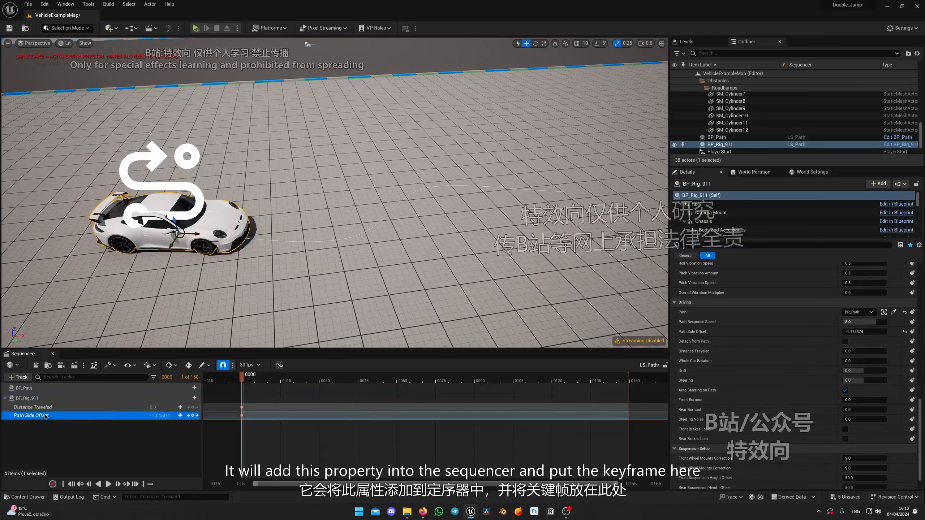
pyautogui.click(60, 407)
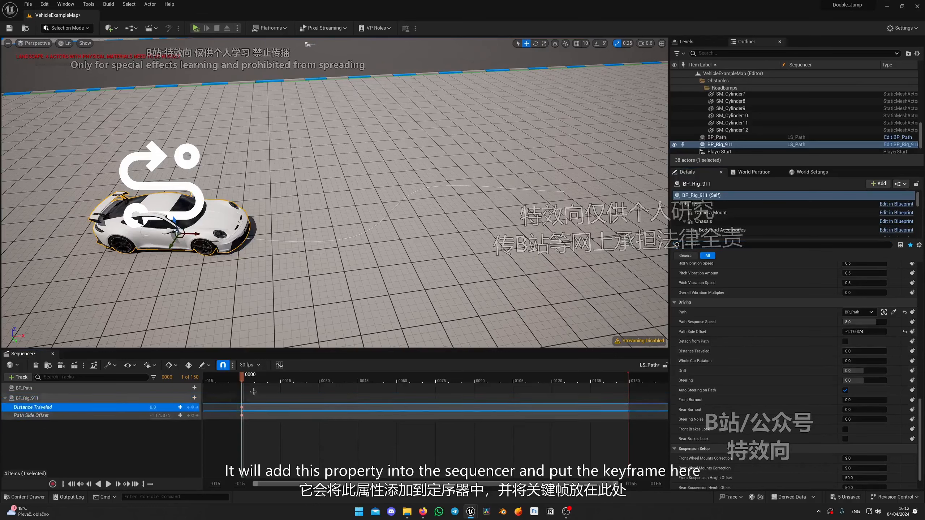
# - Add a Distance Traveled keyframe at frame 97 with a value of about 1327, near the end of the path
pyautogui.moveTo(242, 379); pyautogui.dragTo(493, 379)
pyautogui.click(193, 407)
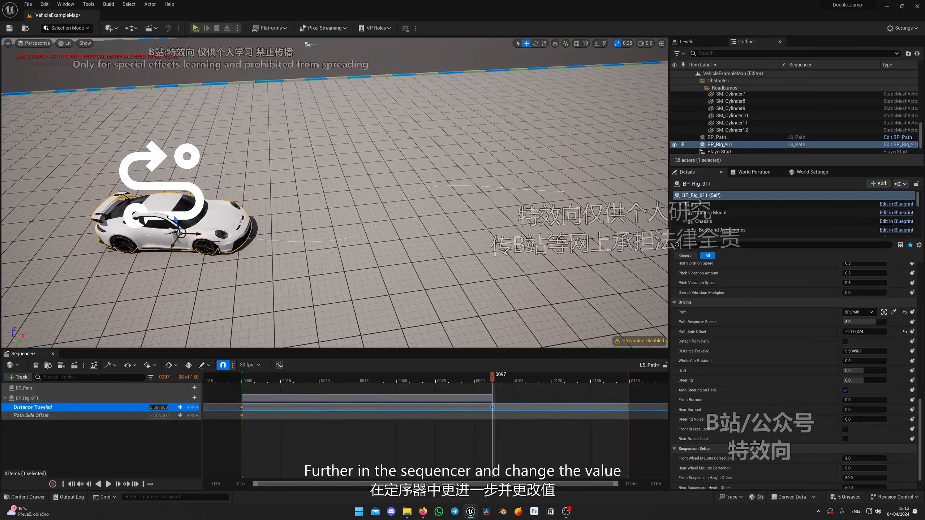
pyautogui.moveTo(159, 407); pyautogui.dragTo(277, 407)
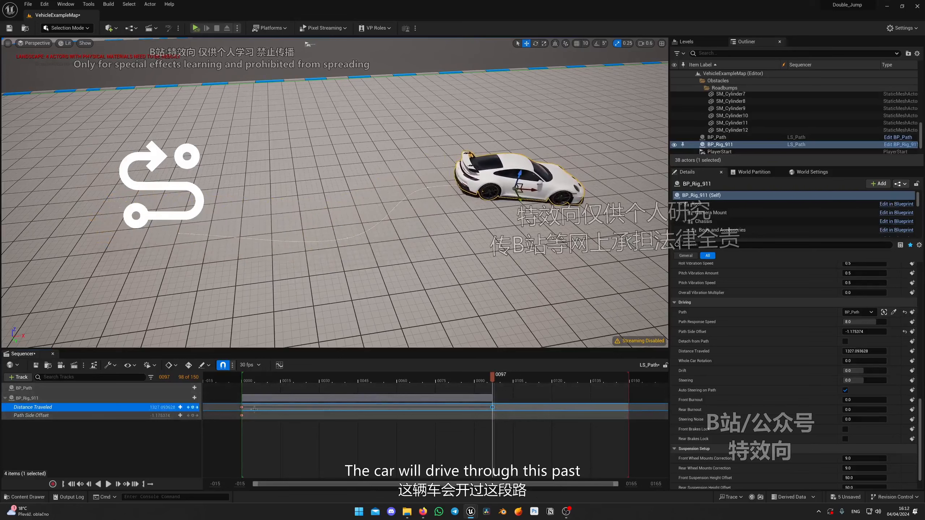
# - Play the sequence from the start and scrub back through it to check the car's drive along the path
pyautogui.moveTo(493, 381); pyautogui.dragTo(245, 381)
pyautogui.press('space')
pyautogui.moveTo(309, 262); pyautogui.dragTo(339, 242, button='right')
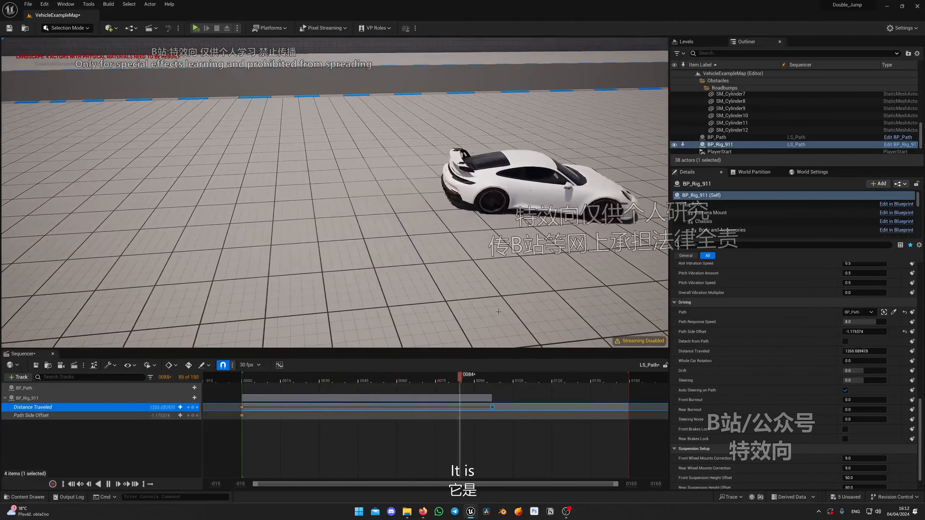
pyautogui.moveTo(495, 380); pyautogui.dragTo(341, 378)
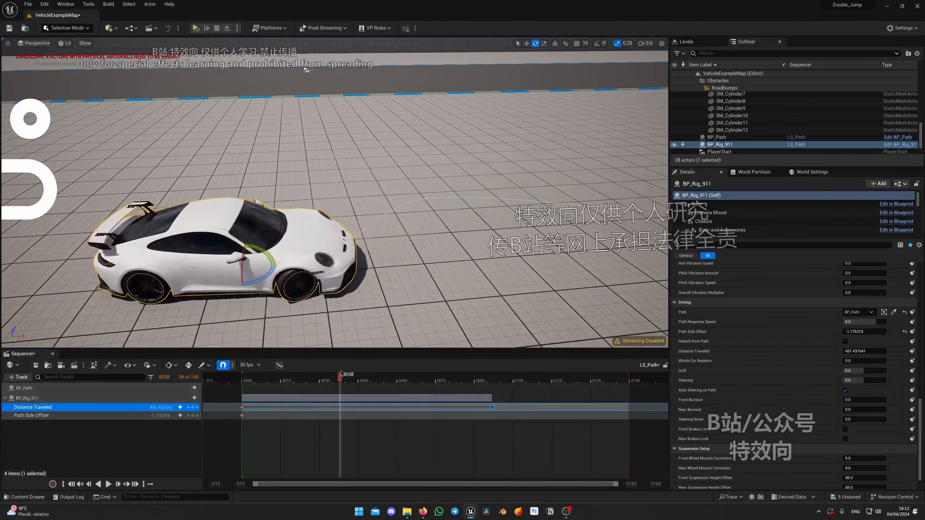
# - Move the last Distance Traveled key to frame 70 and play the faster drive from the start
pyautogui.moveTo(494, 406); pyautogui.dragTo(437, 410)
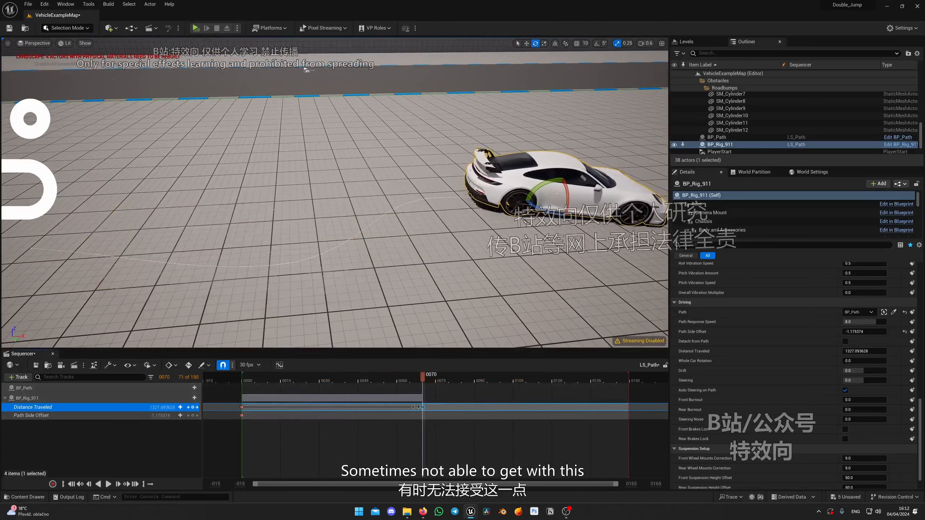
pyautogui.moveTo(408, 381); pyautogui.dragTo(243, 381)
pyautogui.press('space')
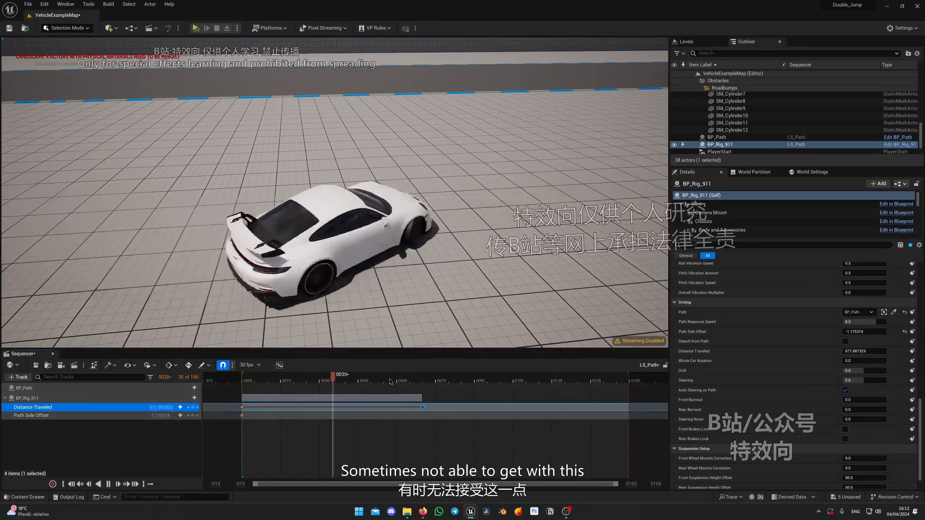
pyautogui.press('space')
pyautogui.click(355, 430)
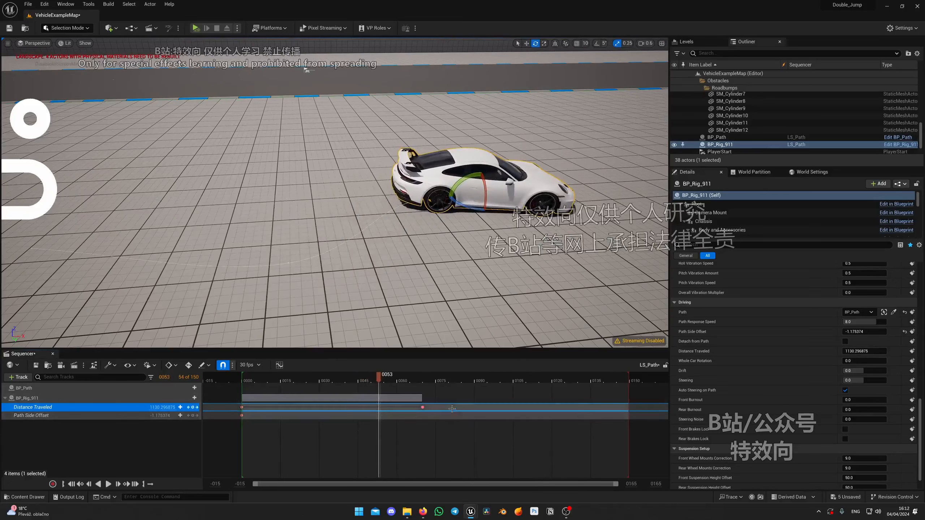
# - Set both Distance Traveled keys to Linear interpolation and replay the drive to check the turn
pyautogui.moveTo(452, 409); pyautogui.dragTo(235, 402)
pyautogui.rightClick(242, 407)
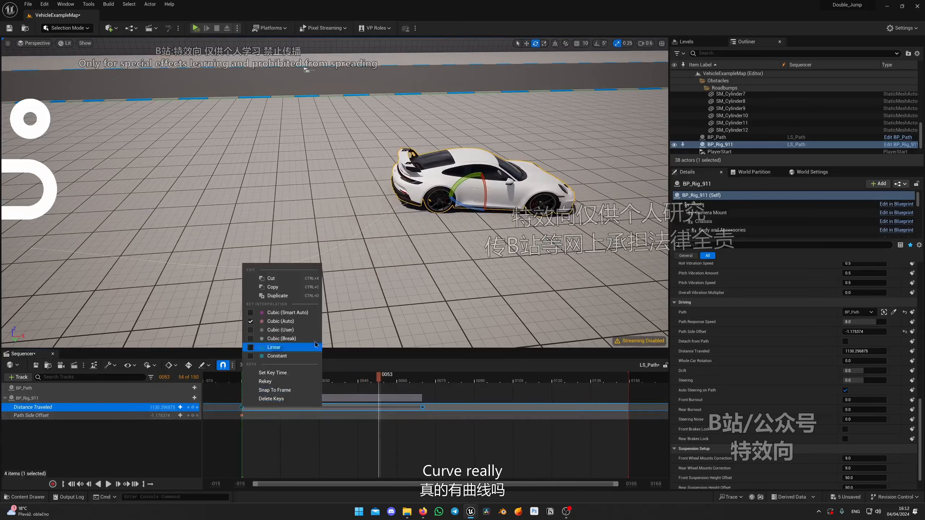
pyautogui.click(284, 348)
pyautogui.click(241, 379)
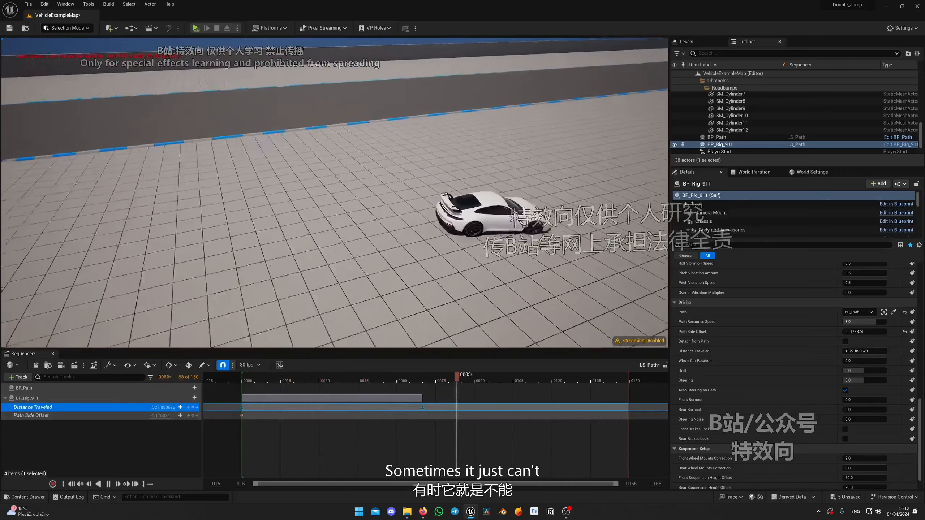
pyautogui.moveTo(436, 327); pyautogui.dragTo(397, 317, button='right')
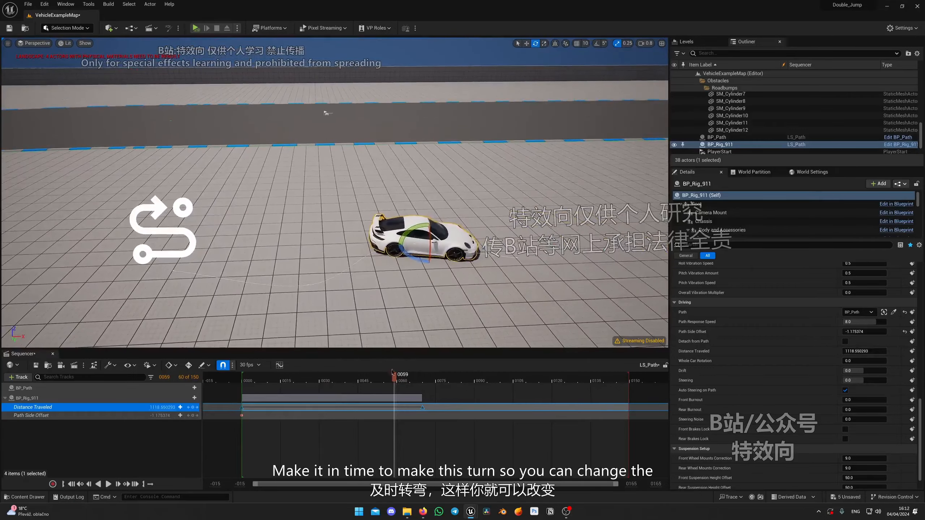
pyautogui.moveTo(338, 313); pyautogui.dragTo(320, 332, button='right')
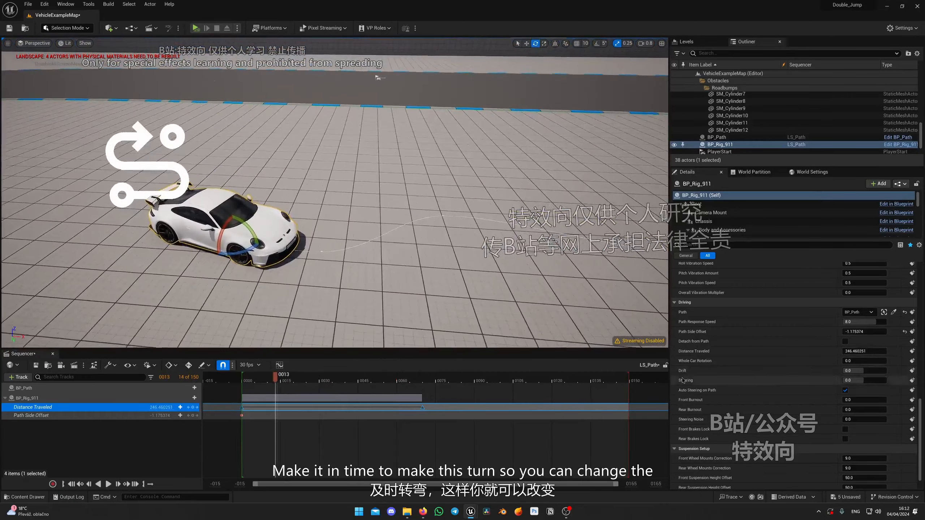
# - Set the car's Path Response Speed to 10 and replay the drive to check its alignment with the path
pyautogui.click(863, 322)
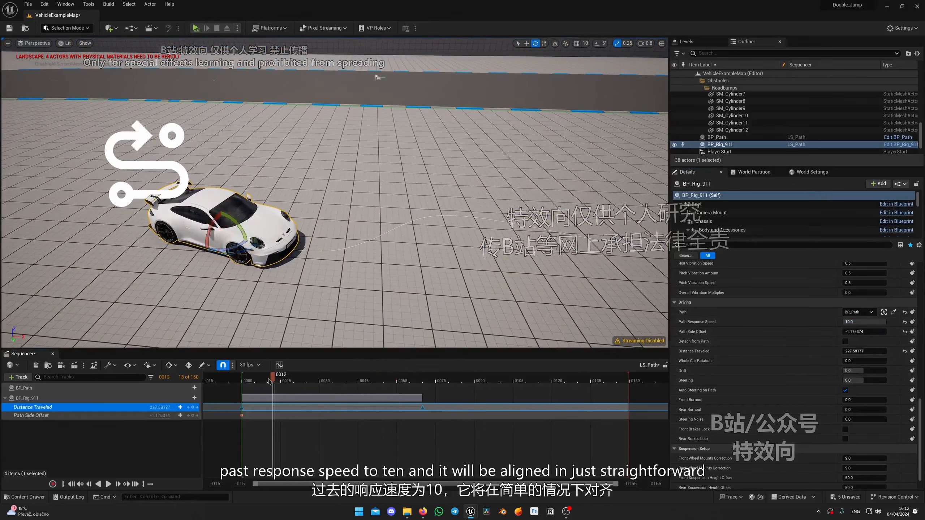
pyautogui.moveTo(276, 378); pyautogui.dragTo(257, 378)
pyautogui.press('space')
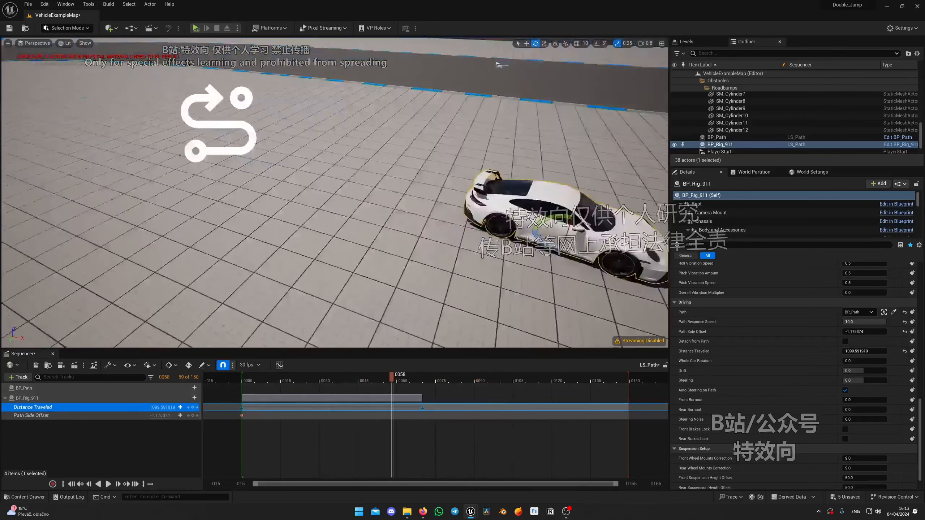
pyautogui.moveTo(479, 225); pyautogui.dragTo(469, 340, button='right')
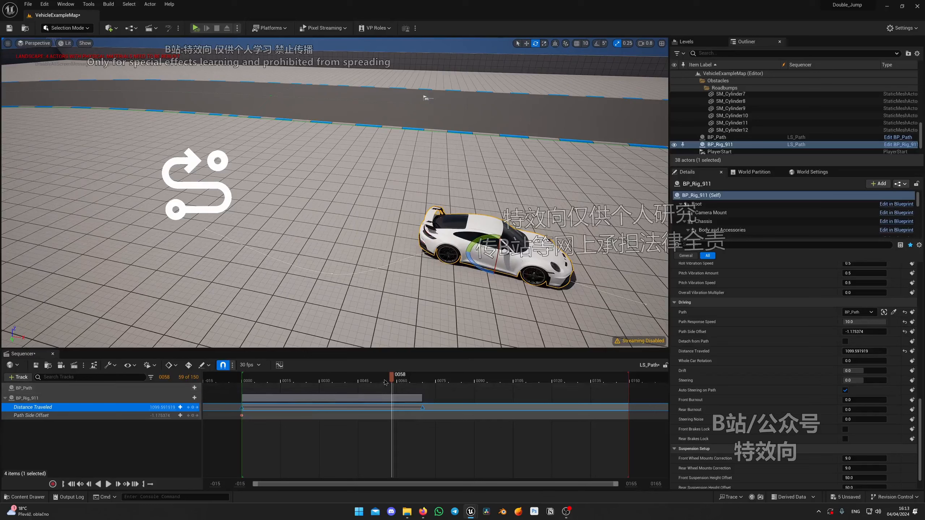
# - Keyframe the car's Whole Car Rotation at frame 25 and set it to about 83.57
pyautogui.moveTo(384, 382); pyautogui.dragTo(307, 381)
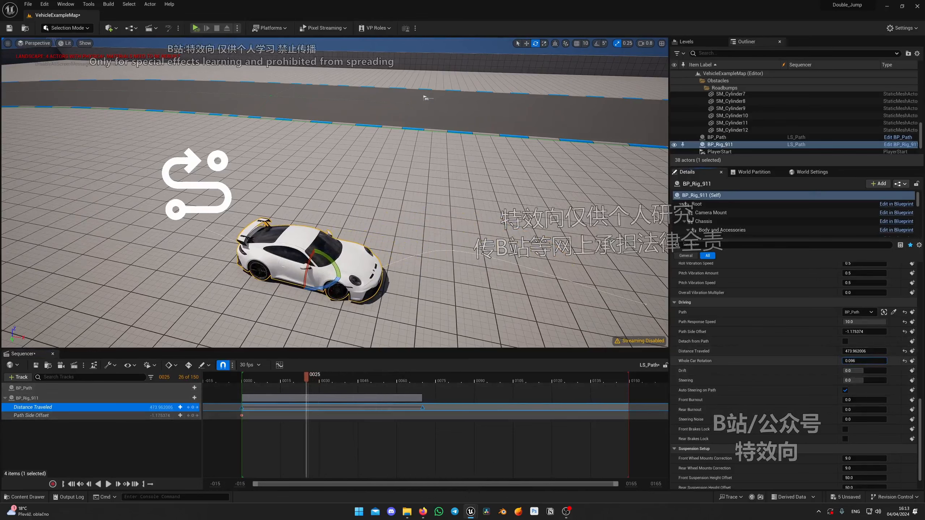
pyautogui.click(912, 361)
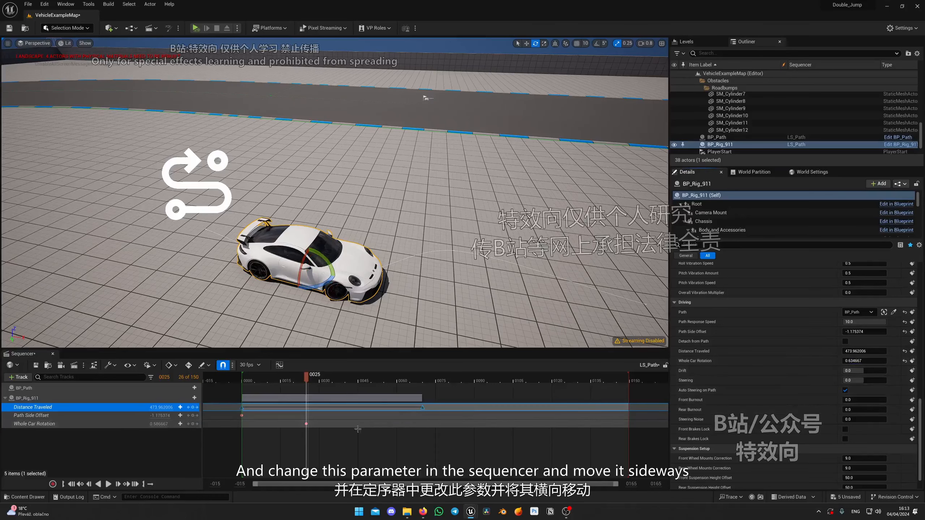
pyautogui.click(308, 424)
pyautogui.moveTo(159, 425); pyautogui.dragTo(189, 425)
# - Play and scrub the sequence from several viewpoints to examine the rotated car's sideways motion and its wheels
pyautogui.keyDown('alt'); pyautogui.moveTo(492, 261); pyautogui.dragTo(448, 218); pyautogui.keyUp('alt')
pyautogui.moveTo(306, 378); pyautogui.dragTo(264, 377)
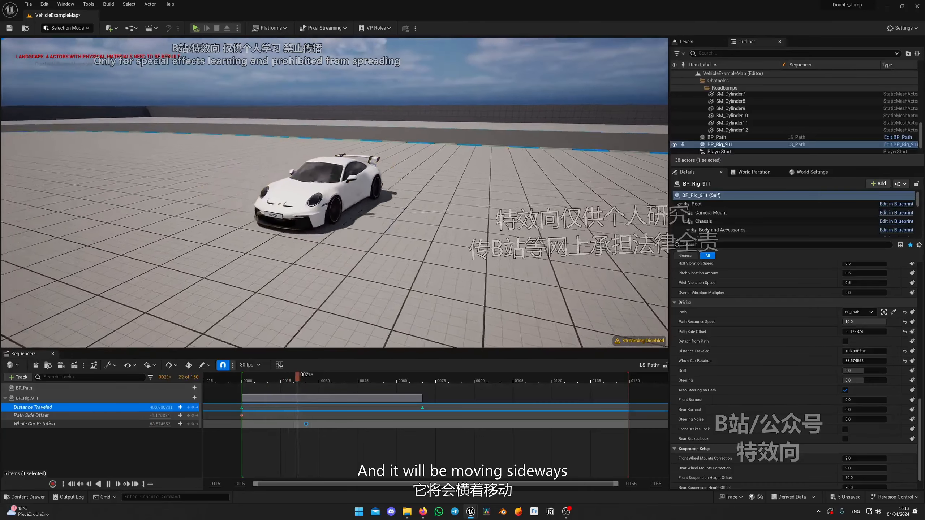
pyautogui.moveTo(335, 193); pyautogui.dragTo(321, 189, button='right')
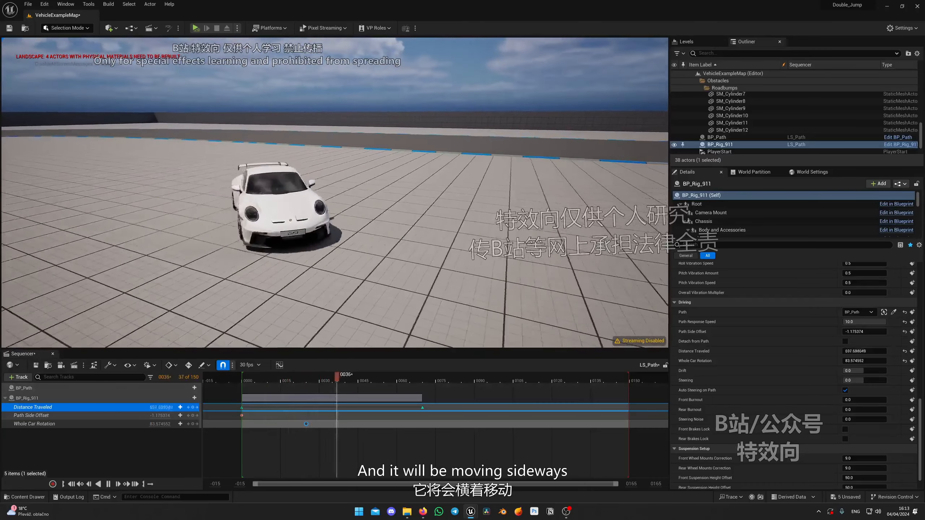
pyautogui.moveTo(418, 381); pyautogui.dragTo(284, 384)
pyautogui.moveTo(288, 291); pyautogui.dragTo(251, 265, button='right')
pyautogui.moveTo(279, 383); pyautogui.dragTo(300, 380)
pyautogui.keyDown('alt'); pyautogui.moveTo(320, 270); pyautogui.dragTo(418, 306); pyautogui.keyUp('alt')
pyautogui.moveTo(293, 188); pyautogui.dragTo(348, 206, button='right')
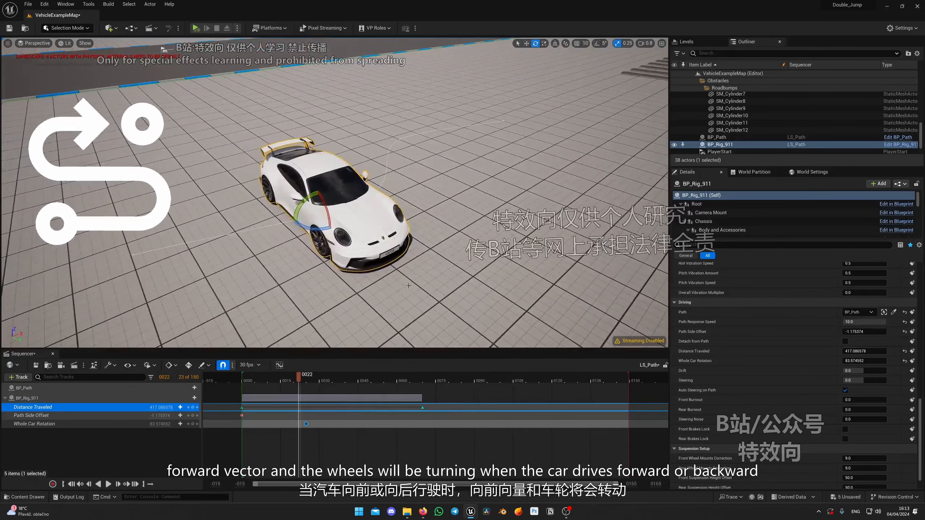
pyautogui.moveTo(408, 285); pyautogui.dragTo(390, 271, button='right')
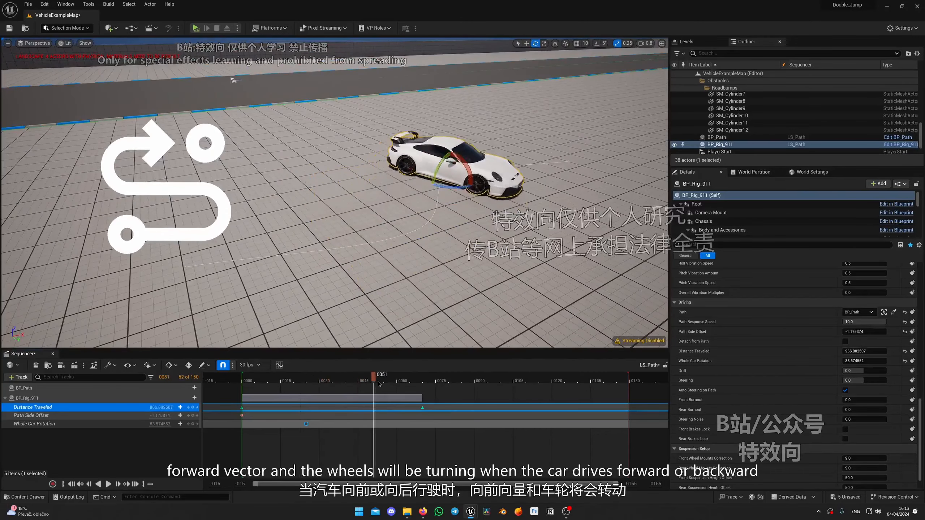
pyautogui.moveTo(298, 390)
pyautogui.mouseDown()
pyautogui.moveTo(280, 388)
pyautogui.moveTo(307, 382)
pyautogui.mouseUp()
pyautogui.moveTo(424, 218); pyautogui.dragTo(446, 208, button='right')
pyautogui.moveTo(295, 376)
pyautogui.mouseDown()
pyautogui.moveTo(271, 377)
pyautogui.moveTo(338, 376)
pyautogui.moveTo(295, 377)
pyautogui.mouseUp()
pyautogui.moveTo(369, 235); pyautogui.dragTo(369, 255, button='right')
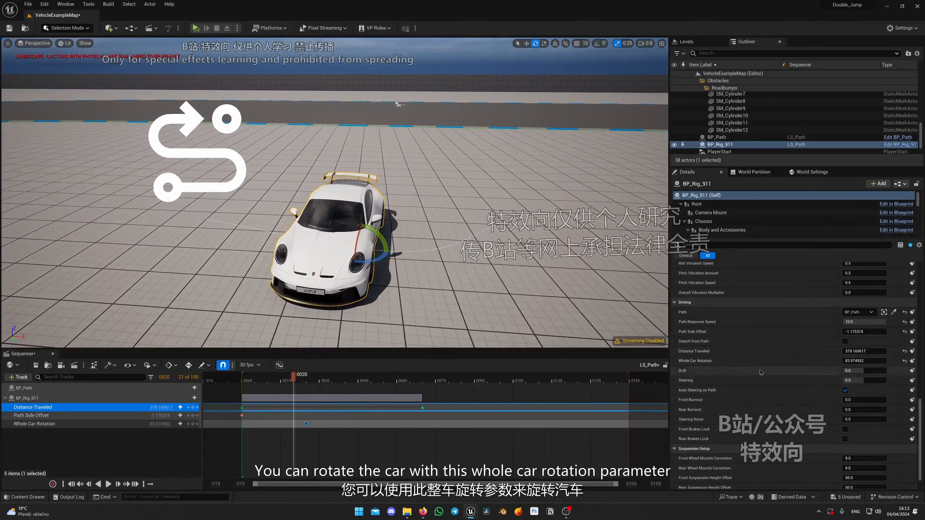
# - Reset the car's Whole Car Rotation and delete its track from the sequence
pyautogui.click(905, 362)
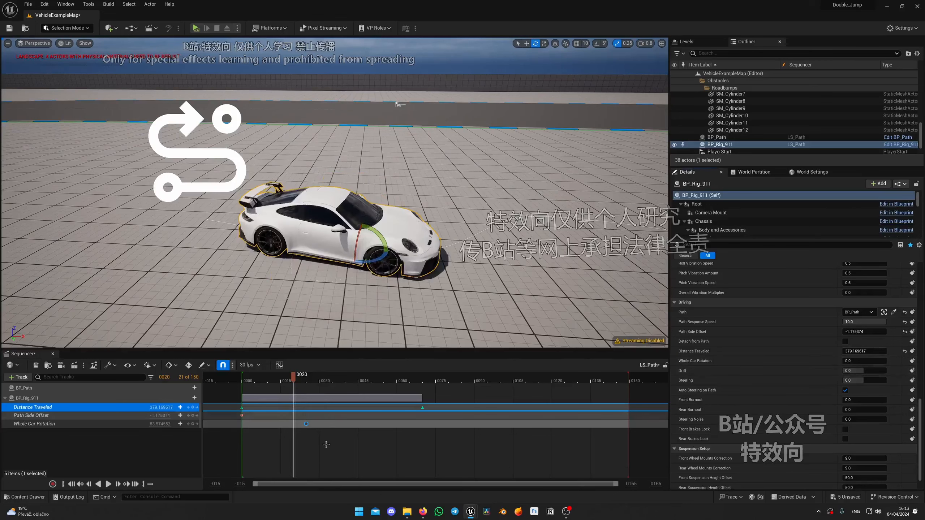
pyautogui.click(107, 427)
pyautogui.press('Delete')
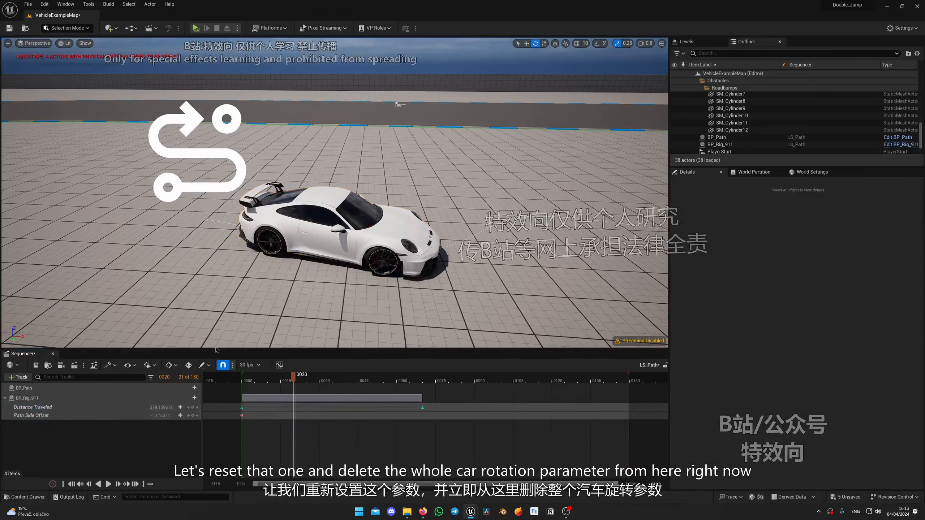
# - Set the Drift of BP_Rig_911 to about -55.04 and view the wheels from several angles
pyautogui.click(344, 243)
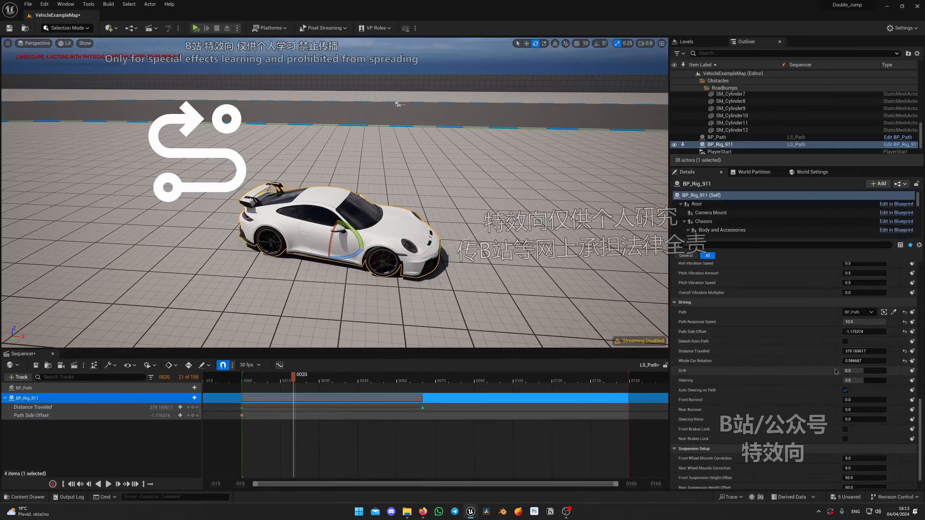
pyautogui.moveTo(510, 236); pyautogui.dragTo(405, 215, button='right')
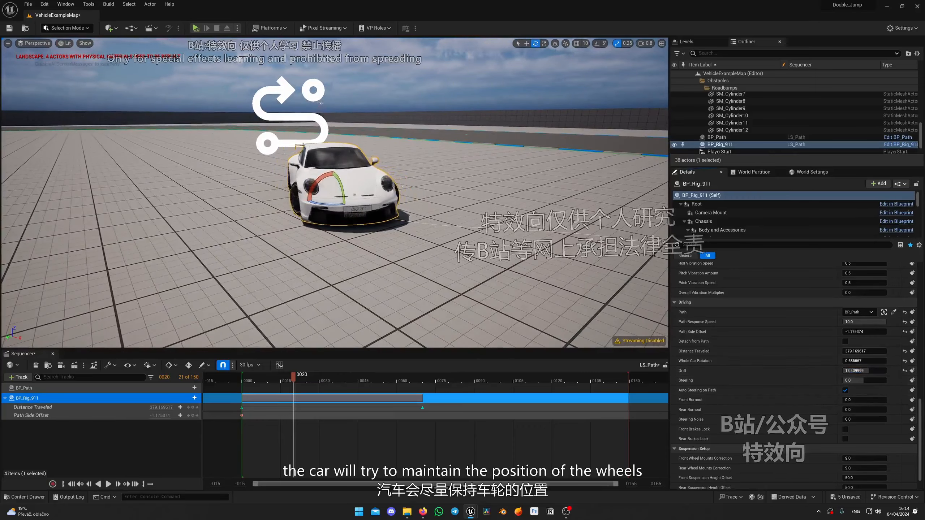
pyautogui.moveTo(481, 228); pyautogui.dragTo(394, 223, button='right')
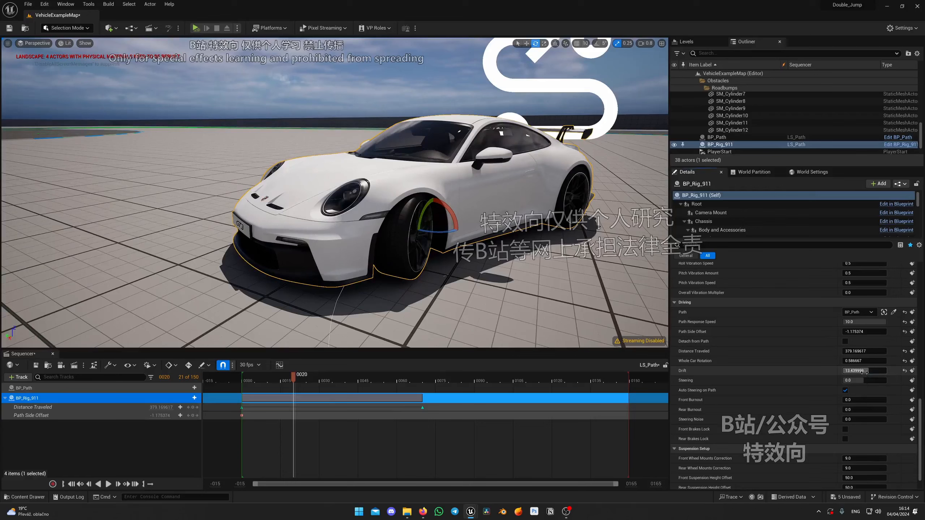
pyautogui.moveTo(864, 372); pyautogui.dragTo(840, 372)
pyautogui.moveTo(510, 308); pyautogui.dragTo(510, 306, button='right')
pyautogui.moveTo(366, 244); pyautogui.dragTo(403, 244, button='right')
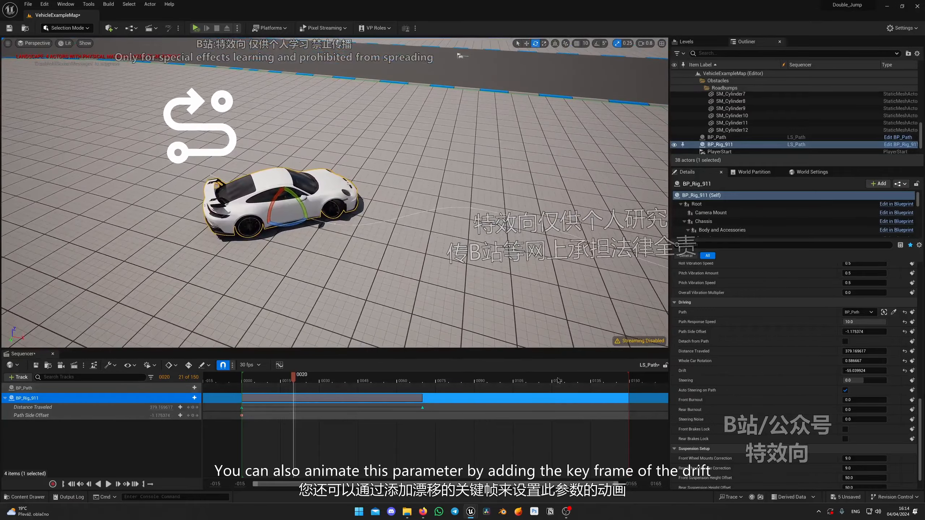
# - Keyframe the car's Drift at about -55.04 at frames 0 and 40
pyautogui.click(912, 371)
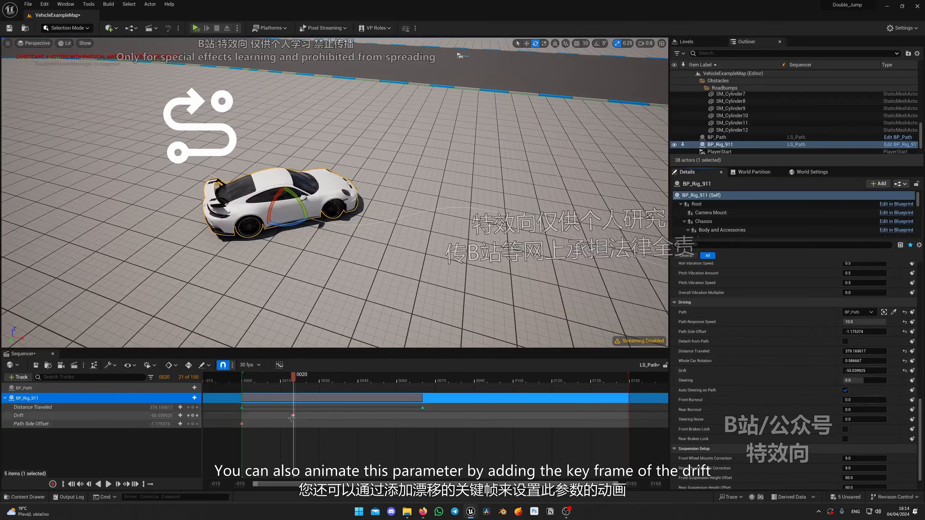
pyautogui.moveTo(293, 415); pyautogui.dragTo(241, 416)
pyautogui.moveTo(242, 381); pyautogui.dragTo(344, 382)
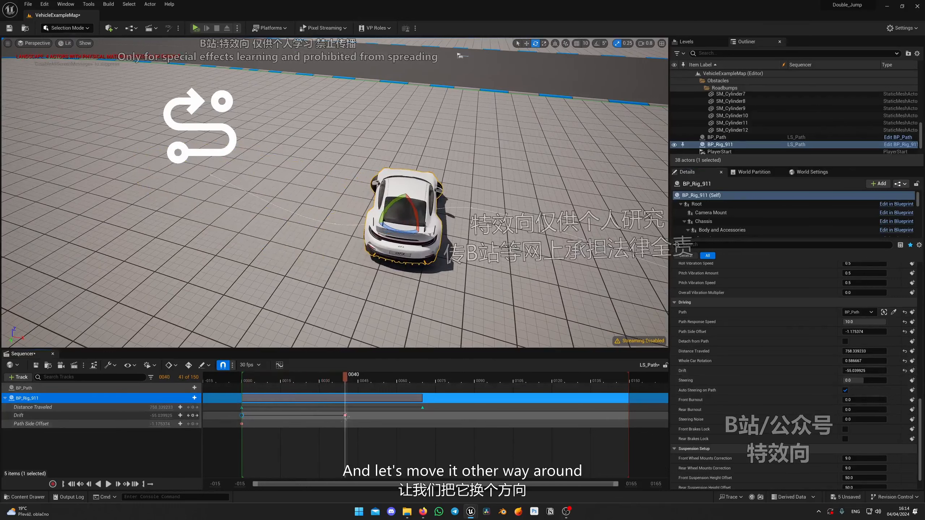
# - Set the car's Drift to about -31.2 at frame 0 and keyframe it at about 42 at frame 66
pyautogui.click(241, 416)
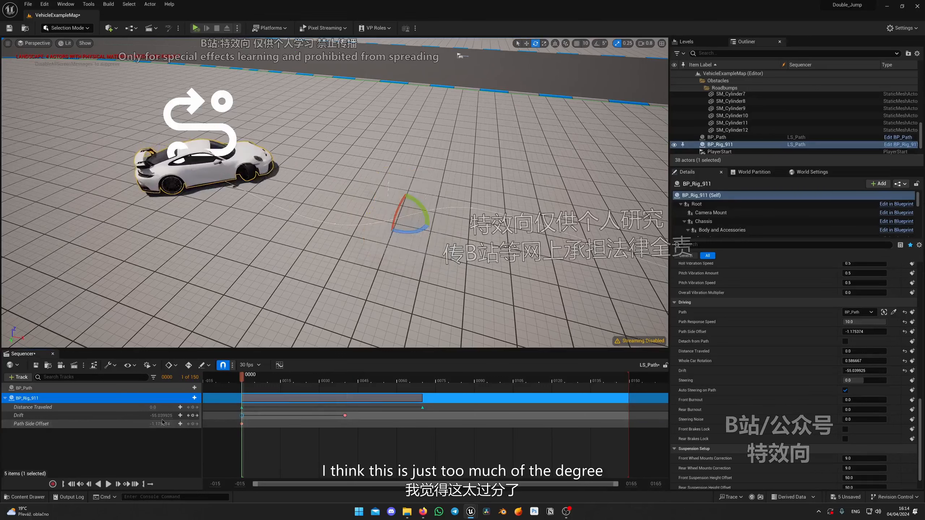
pyautogui.moveTo(155, 415); pyautogui.dragTo(158, 415)
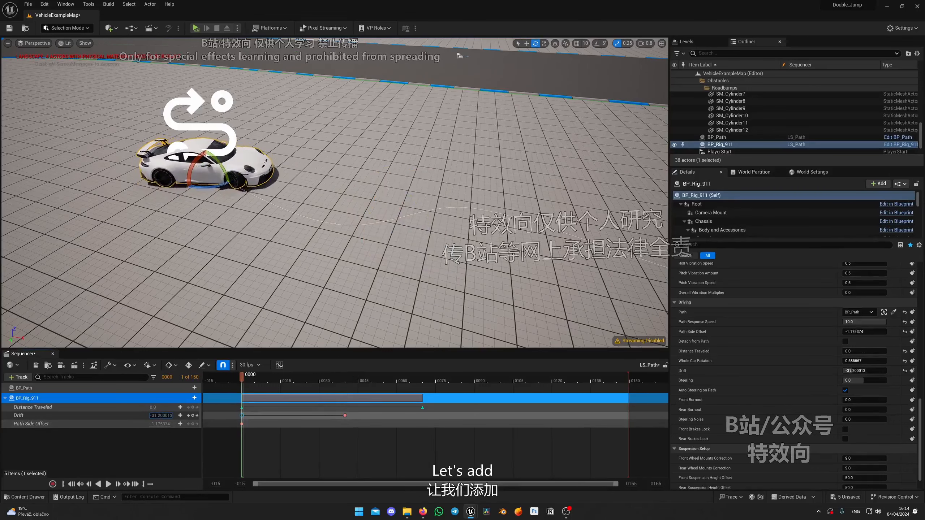
pyautogui.moveTo(243, 381); pyautogui.dragTo(407, 383)
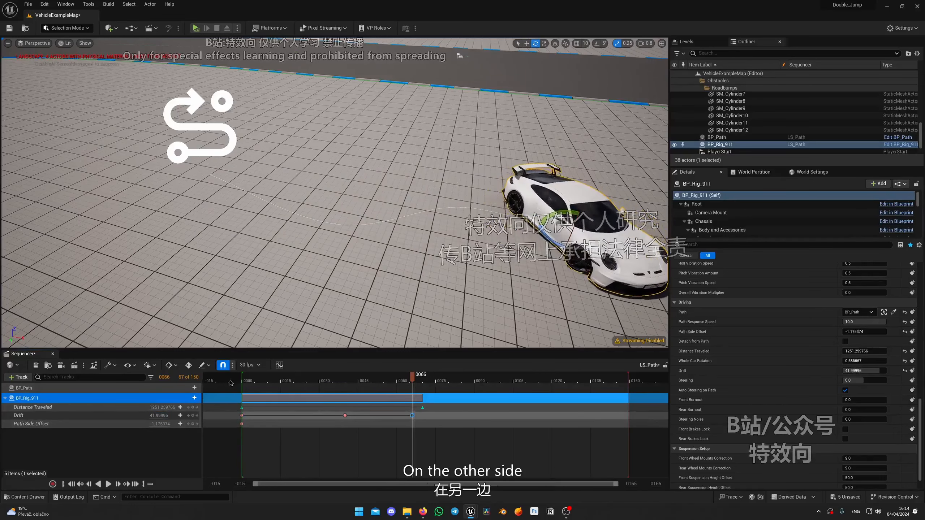
# - Play and scrub the sequence from several viewpoints to examine the car's drifting along the path
pyautogui.click(250, 383)
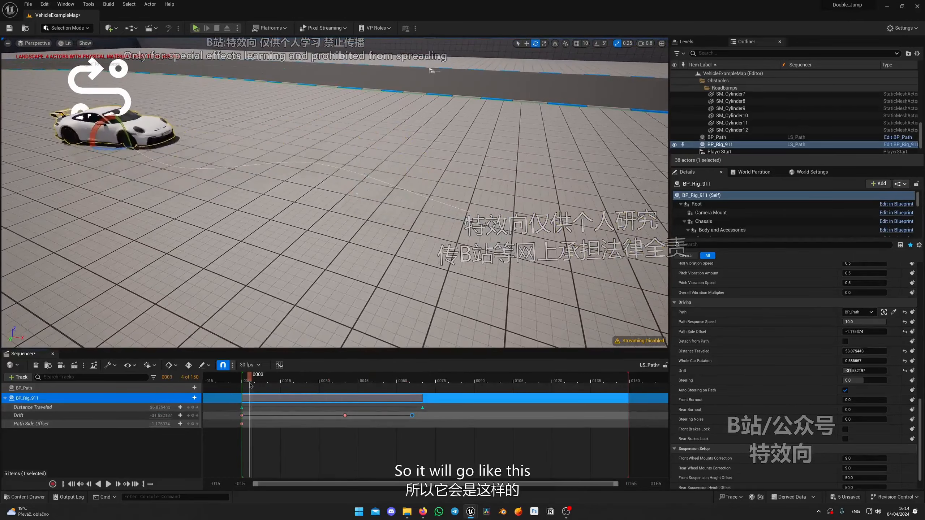
pyautogui.press('space')
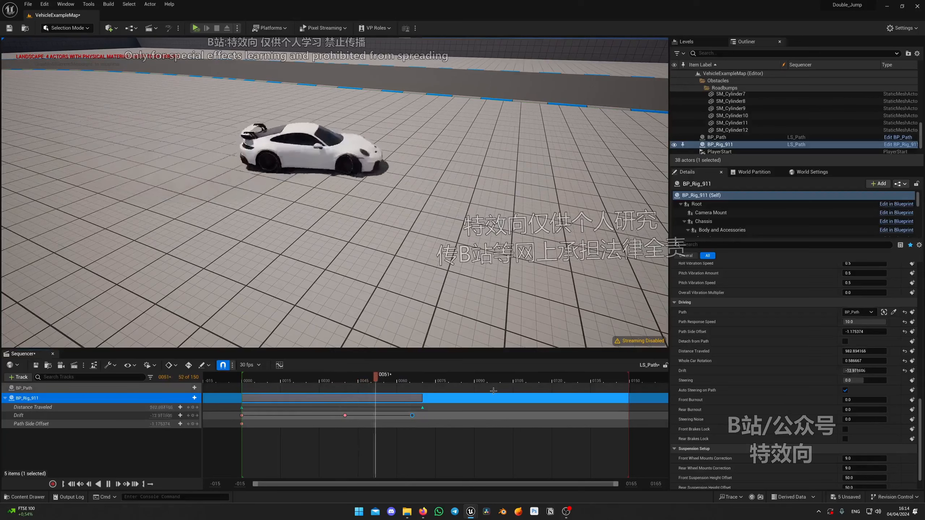
pyautogui.click(363, 383)
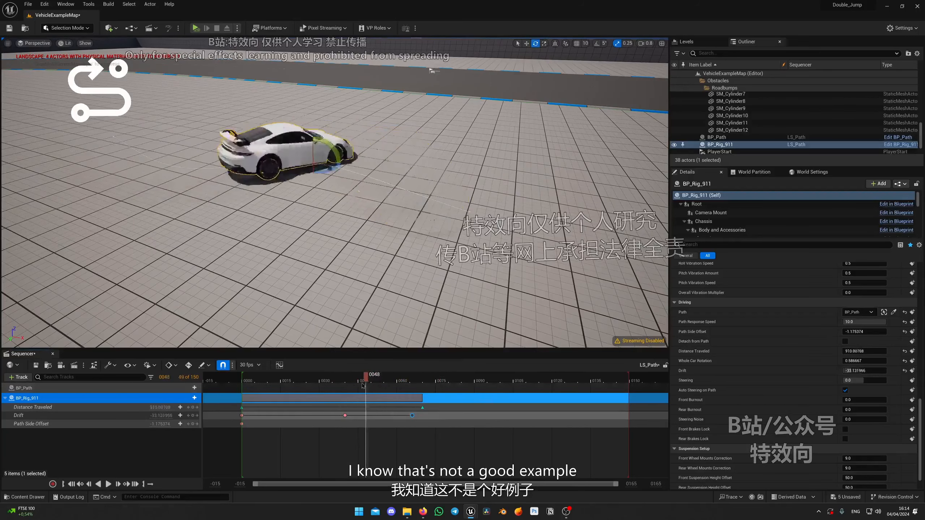
pyautogui.moveTo(363, 385); pyautogui.dragTo(250, 383)
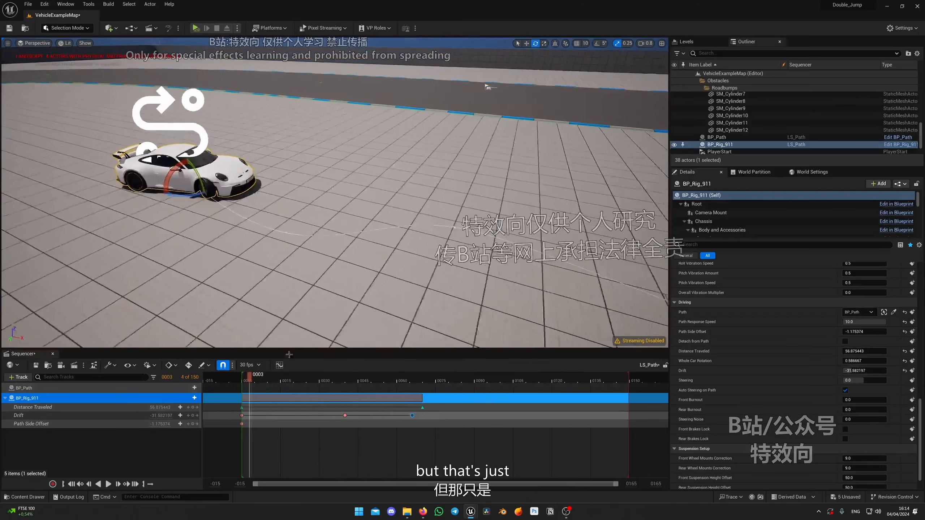
pyautogui.press('space')
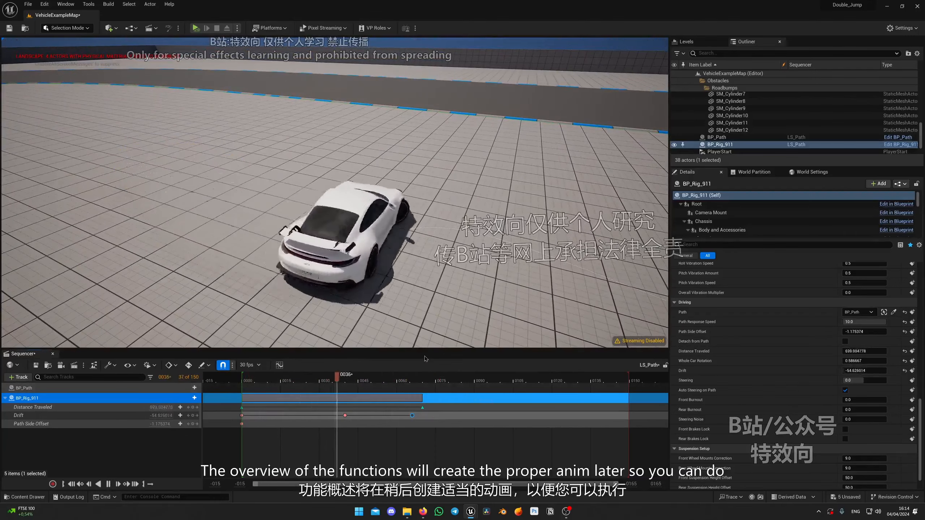
pyautogui.press('space')
pyautogui.moveTo(423, 270); pyautogui.dragTo(489, 254, button='right')
pyautogui.moveTo(403, 381); pyautogui.dragTo(246, 381)
pyautogui.press('space')
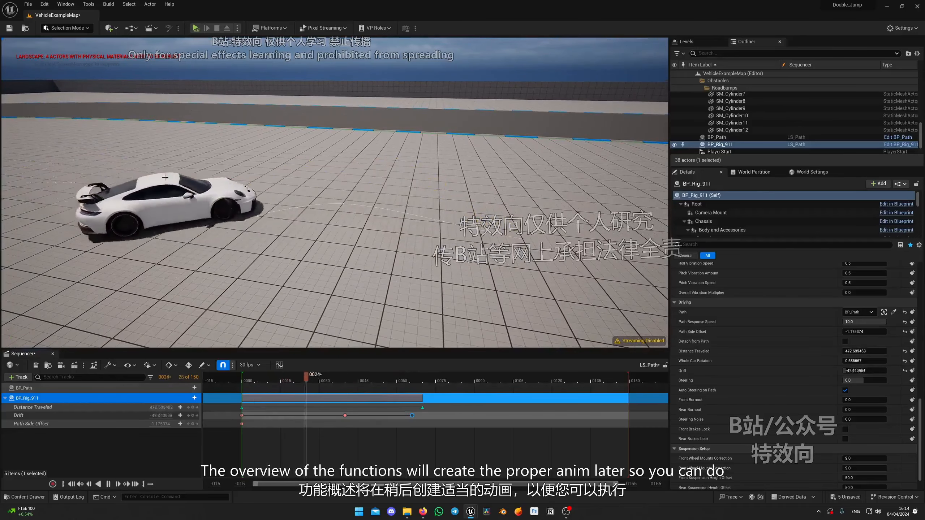
pyautogui.press('space')
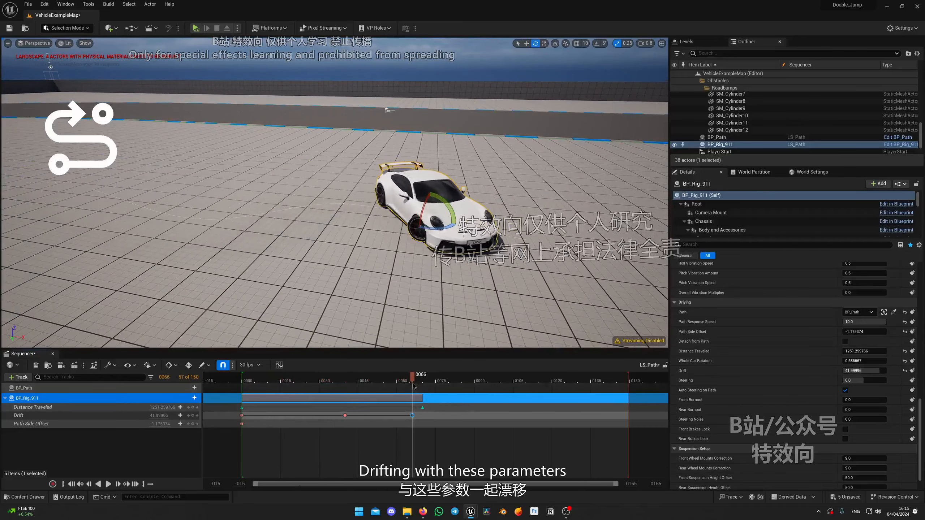
pyautogui.moveTo(429, 284); pyautogui.dragTo(398, 262, button='right')
# - Delete the Drift and Path Side Offset keys and remove both tracks from the sequence
pyautogui.click(447, 418)
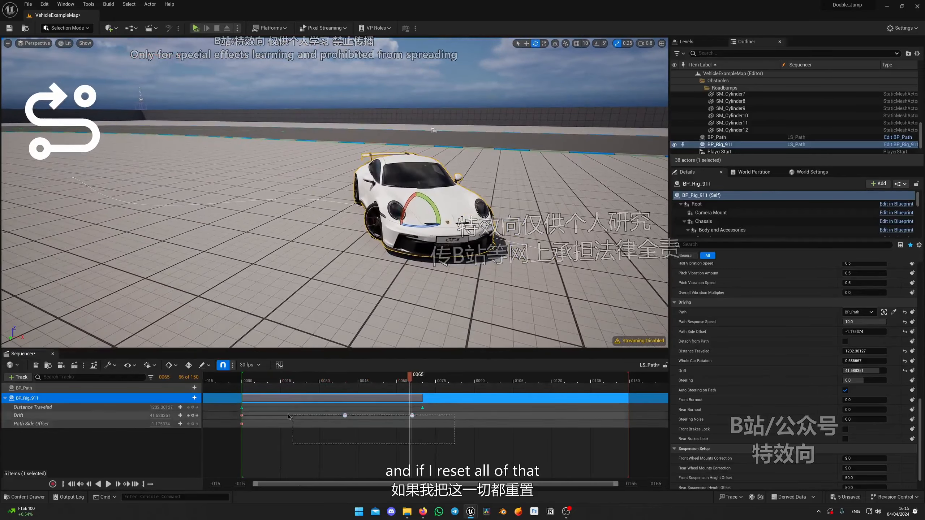
pyautogui.moveTo(288, 415); pyautogui.dragTo(233, 413)
pyautogui.press('Delete')
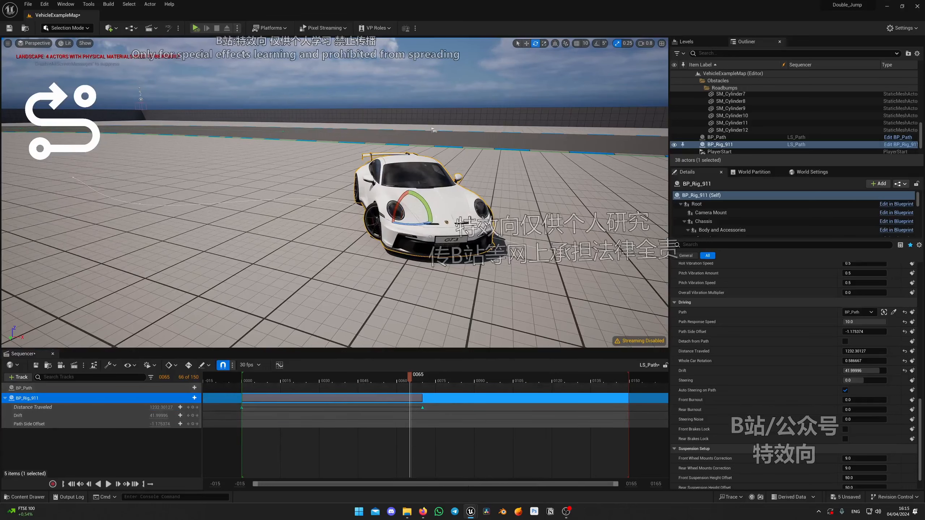
pyautogui.click(94, 424)
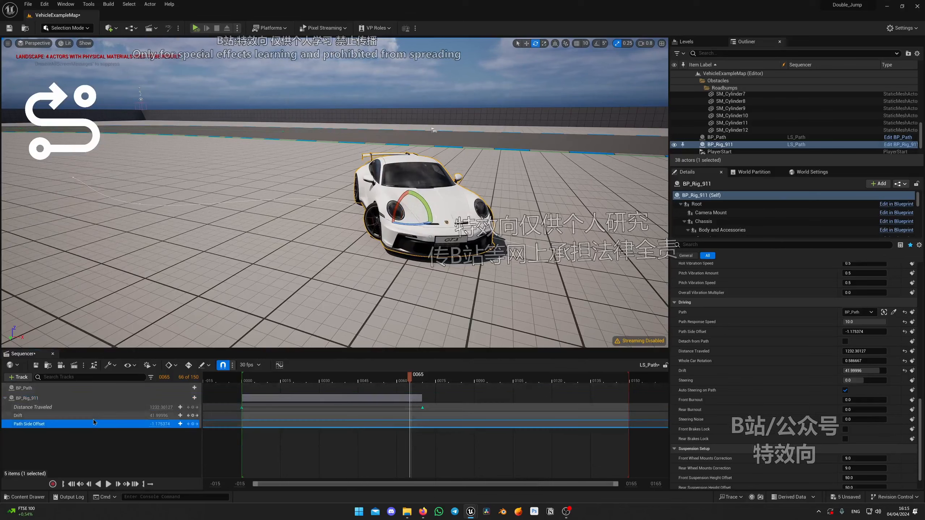
pyautogui.click(93, 418)
pyautogui.press('Delete')
pyautogui.click(75, 418)
pyautogui.press('Delete')
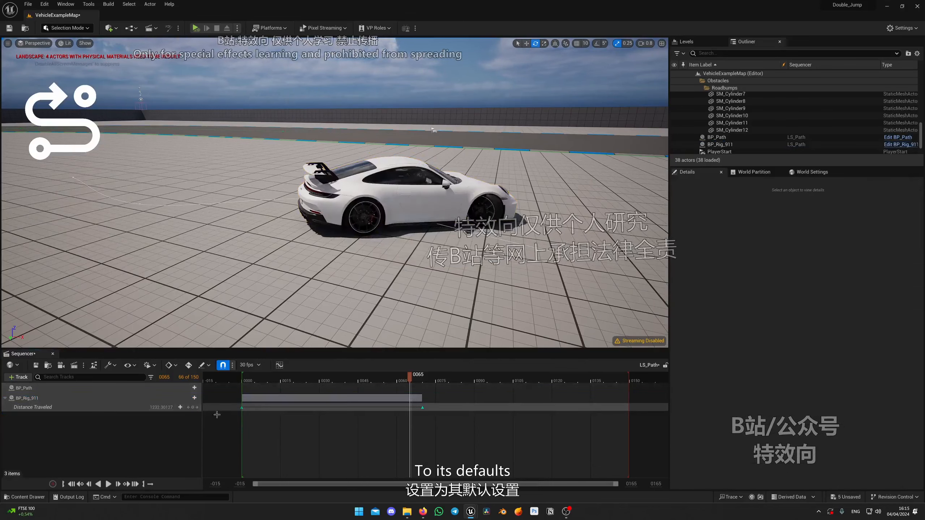
# - Select the car near the start of the path and reset its Whole Car Rotation and Drift to their defaults
pyautogui.moveTo(410, 379); pyautogui.dragTo(249, 387)
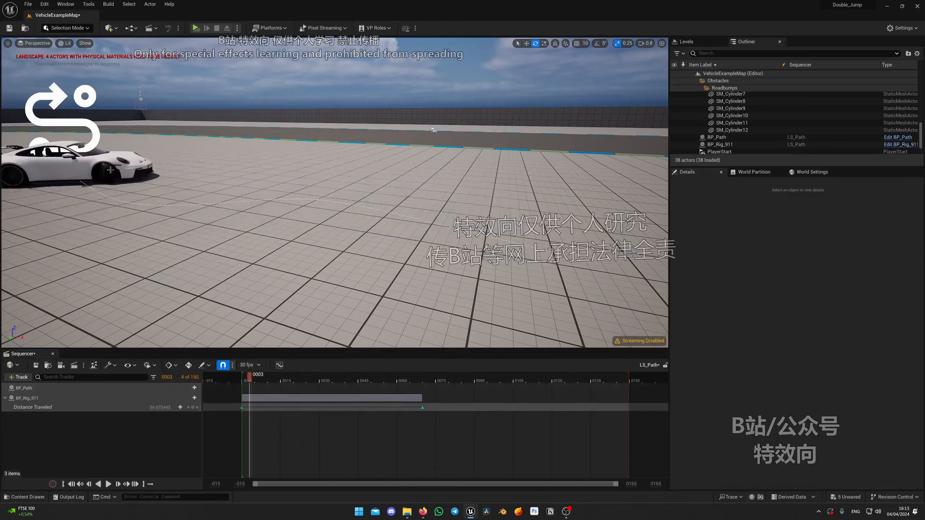
pyautogui.click(127, 160)
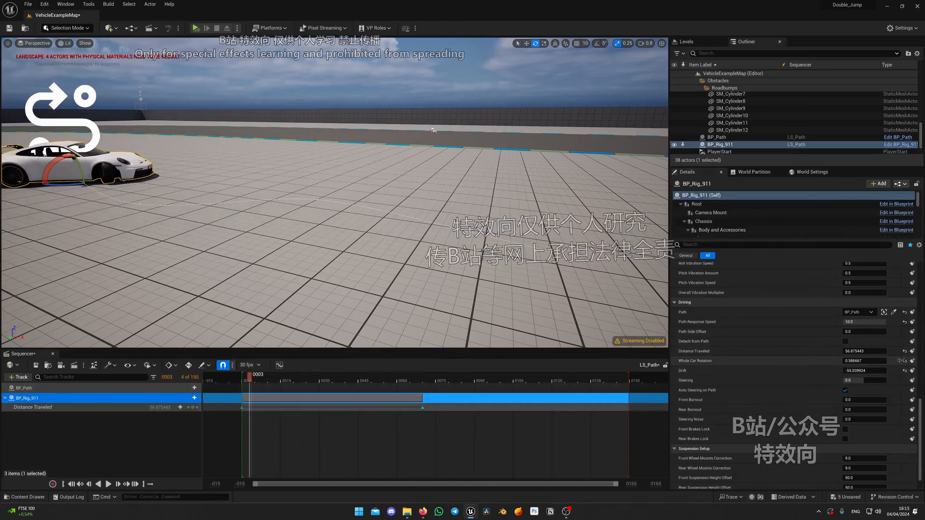
pyautogui.press('f')
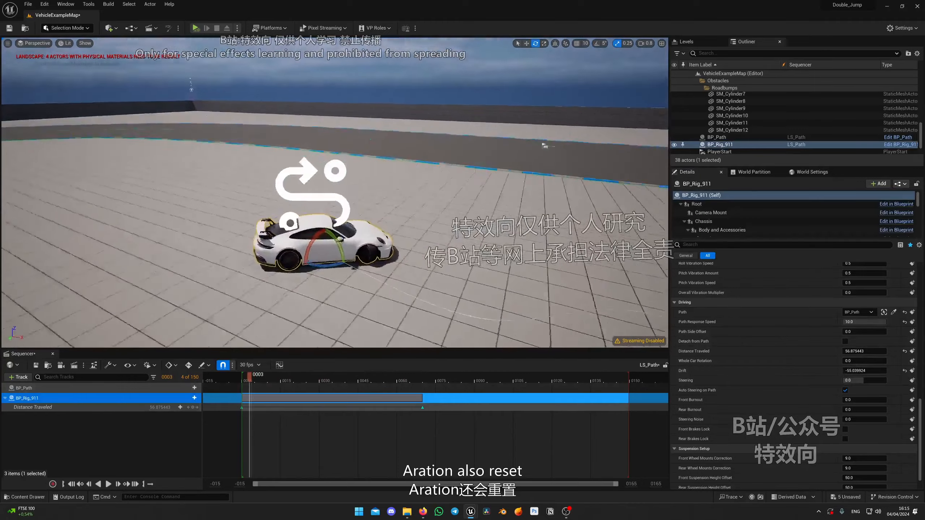
pyautogui.scroll(-5, 870, 321)
pyautogui.scroll(5, 870, 321)
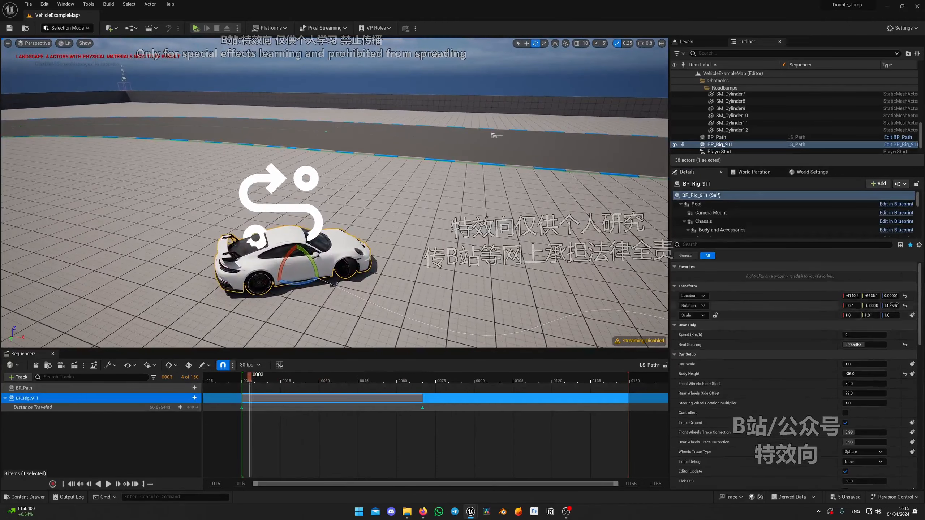
pyautogui.moveTo(473, 255); pyautogui.dragTo(524, 239, button='right')
pyautogui.moveTo(249, 379); pyautogui.dragTo(376, 385)
pyautogui.scroll(-15, 790, 372)
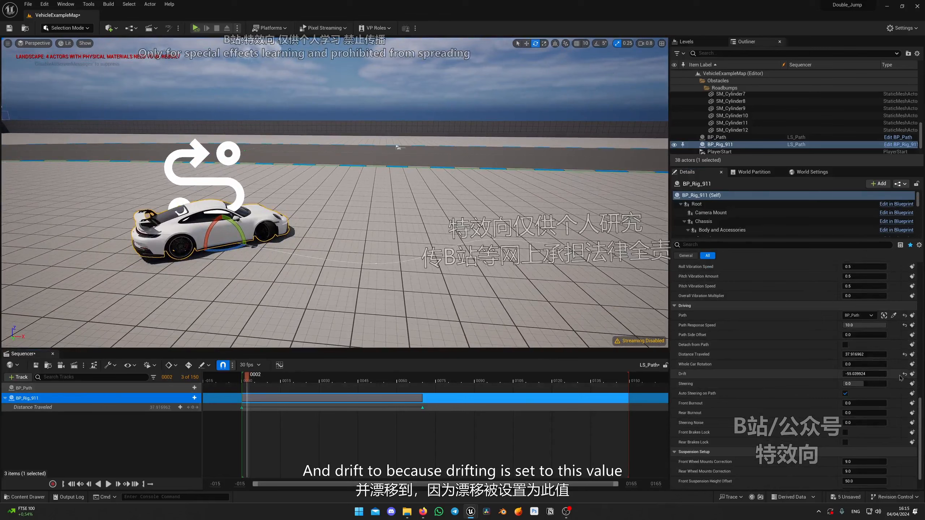
# - Scrub along the drive and view the car up close to examine how its front wheels steer through the curves
pyautogui.moveTo(251, 382); pyautogui.dragTo(279, 383)
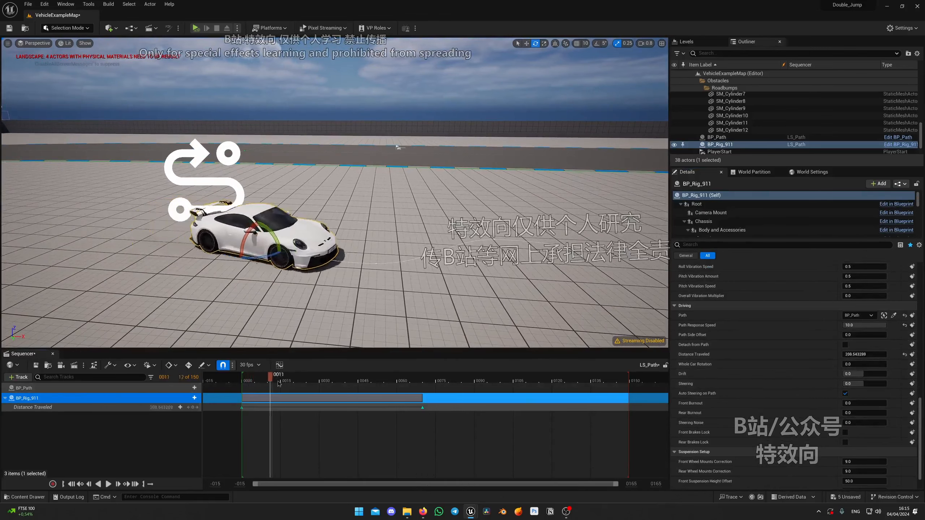
pyautogui.moveTo(335, 384); pyautogui.dragTo(400, 385)
pyautogui.moveTo(404, 302)
pyautogui.mouseDown(button='right')
pyautogui.moveTo(433, 299)
pyautogui.moveTo(436, 285)
pyautogui.moveTo(397, 273)
pyautogui.moveTo(398, 315)
pyautogui.mouseUp(button='right')
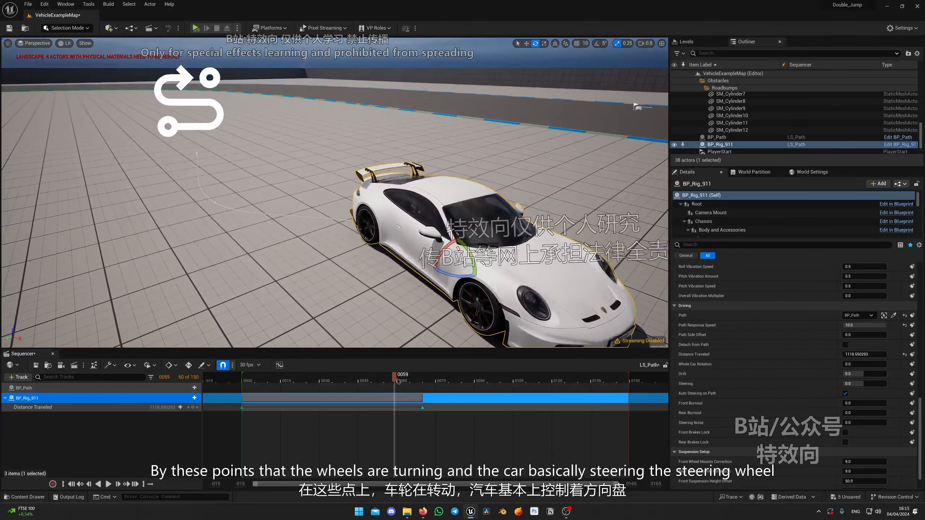
pyautogui.moveTo(394, 379); pyautogui.dragTo(325, 378)
pyautogui.moveTo(365, 233); pyautogui.dragTo(310, 208, button='right')
pyautogui.scroll(-1, 370, 186)
# - Select BP_Path and shift its spline point back and forth to change the curve around the car at frame 23
pyautogui.click(314, 242)
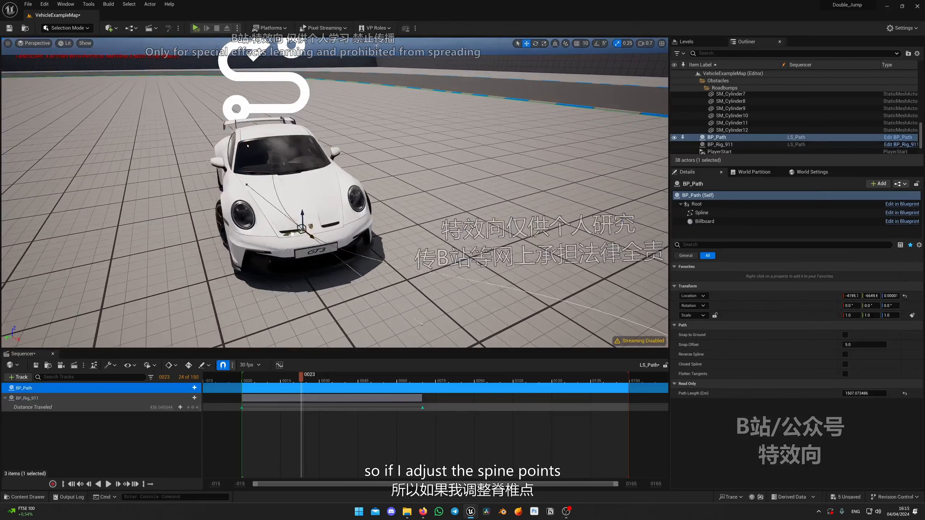
pyautogui.moveTo(465, 193); pyautogui.dragTo(456, 199, button='right')
pyautogui.moveTo(146, 227); pyautogui.dragTo(443, 226)
pyautogui.moveTo(332, 236); pyautogui.dragTo(77, 236)
pyautogui.moveTo(298, 252); pyautogui.dragTo(298, 231, button='right')
# - Disable Auto Steering on Path in the Driving settings of BP_Rig_911
pyautogui.click(298, 252)
pyautogui.scroll(-2, 776, 385)
pyautogui.scroll(-8, 776, 385)
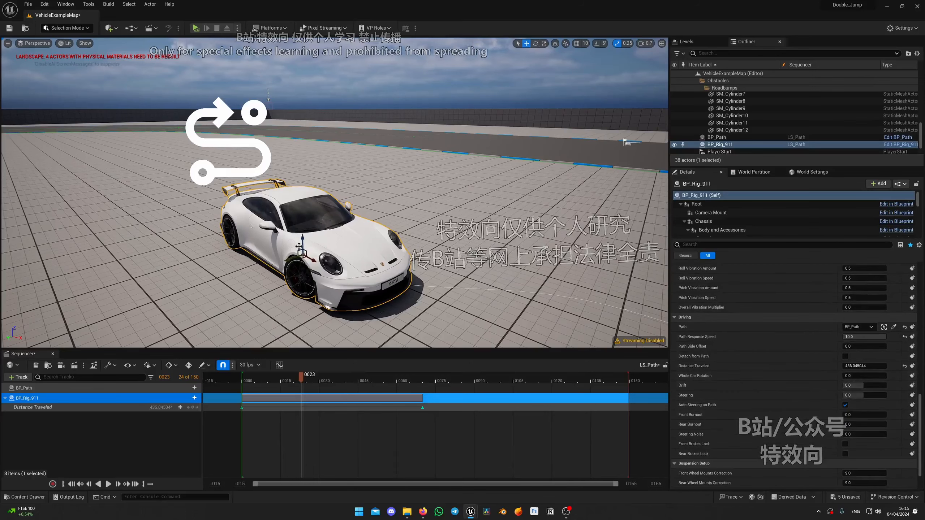
pyautogui.moveTo(298, 247)
pyautogui.mouseDown(button='right')
pyautogui.moveTo(334, 261)
pyautogui.moveTo(304, 247)
pyautogui.mouseUp(button='right')
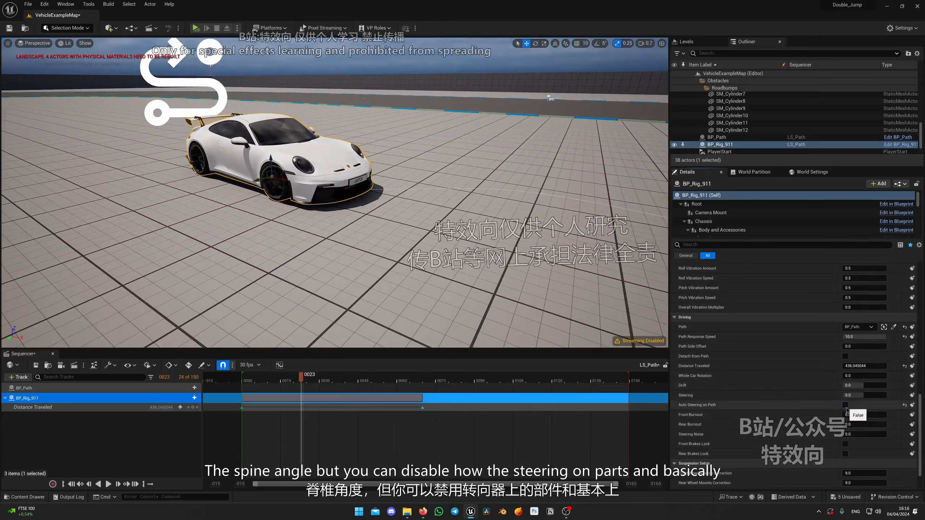
# - Keyframe the car's Steering at frame 23, set it to about -34.8 and view the turned front wheels
pyautogui.moveTo(528, 273); pyautogui.dragTo(506, 264, button='right')
pyautogui.press('w')
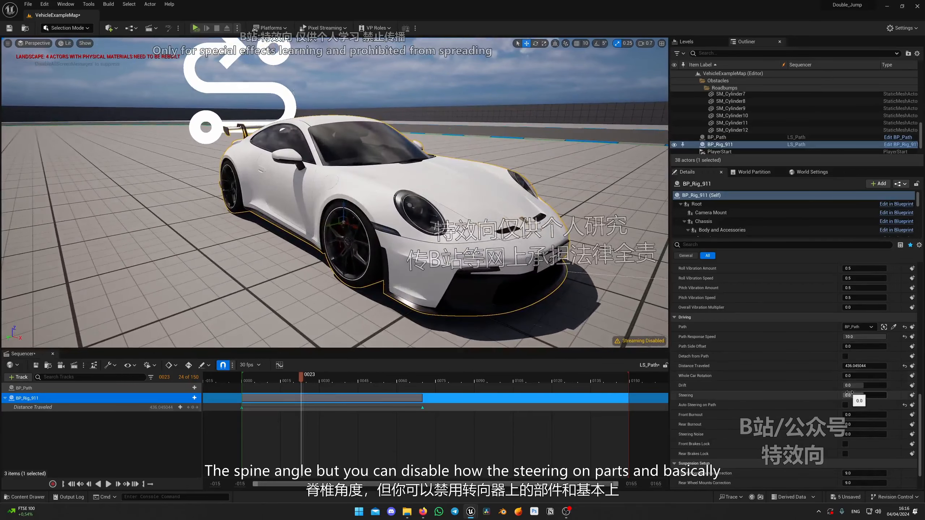
pyautogui.click(911, 395)
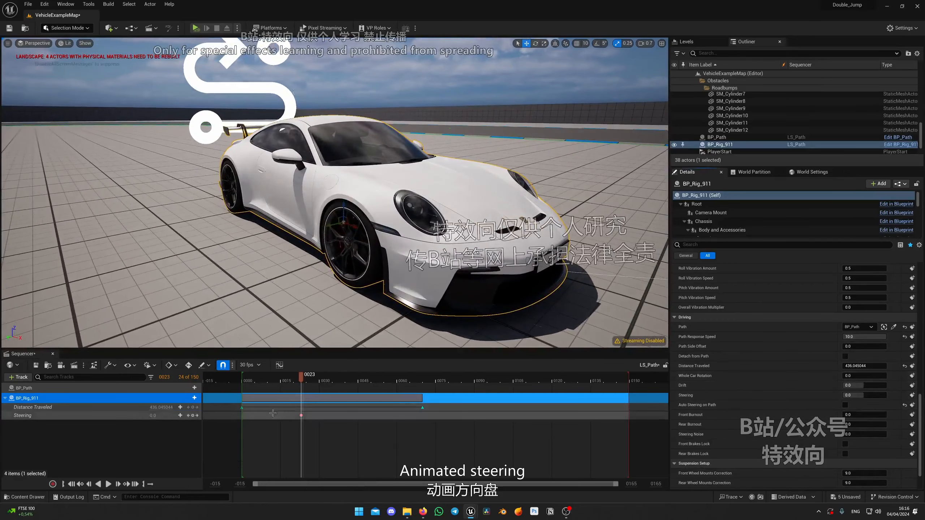
pyautogui.moveTo(160, 415)
pyautogui.mouseDown()
pyautogui.moveTo(142, 415)
pyautogui.moveTo(150, 416)
pyautogui.mouseUp()
pyautogui.moveTo(306, 328); pyautogui.dragTo(380, 320, button='right')
pyautogui.press('a')
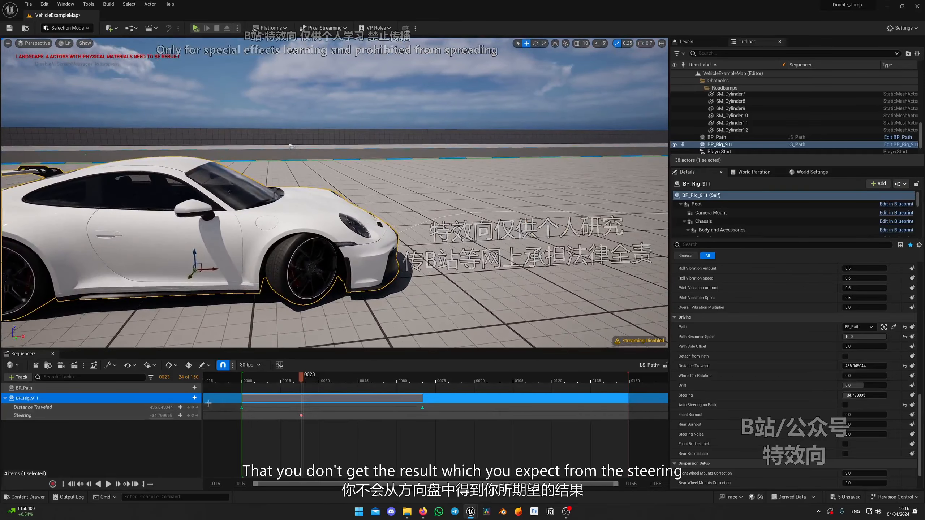
# - Re-enable Auto Steering on Path for BP_Rig_911 and set Front Burnout and Rear Burnout to 10
pyautogui.moveTo(233, 306); pyautogui.dragTo(220, 310, button='right')
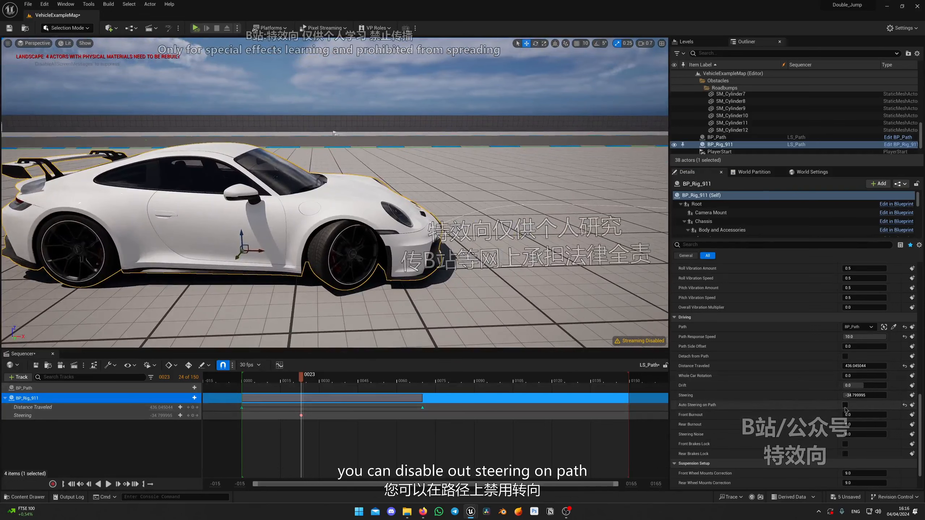
pyautogui.click(845, 405)
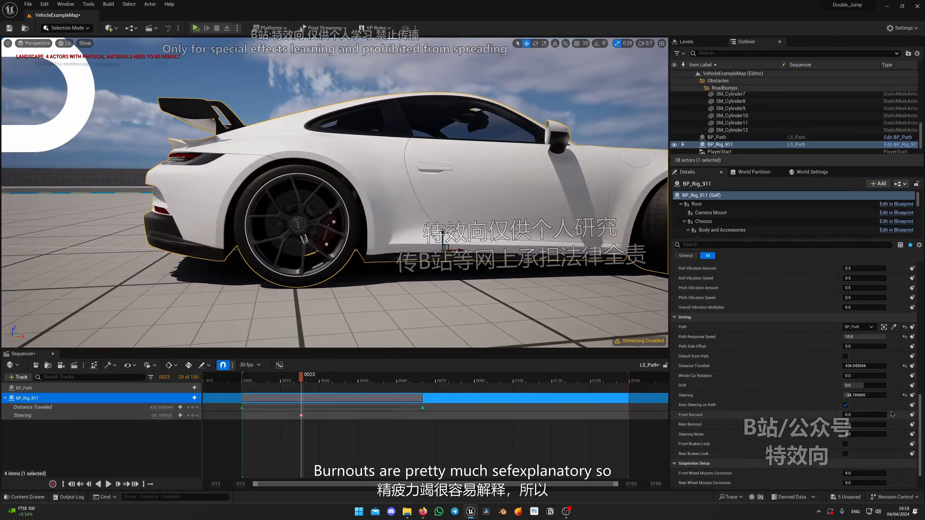
pyautogui.write('10')
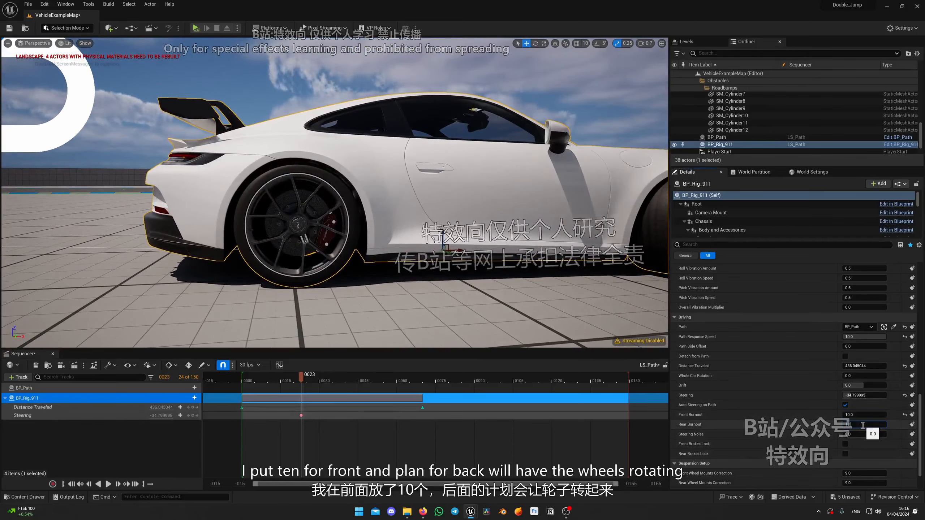
pyautogui.press('s')
pyautogui.moveTo(456, 284); pyautogui.dragTo(400, 280, button='right')
pyautogui.press('a')
pyautogui.press('d')
pyautogui.press('w')
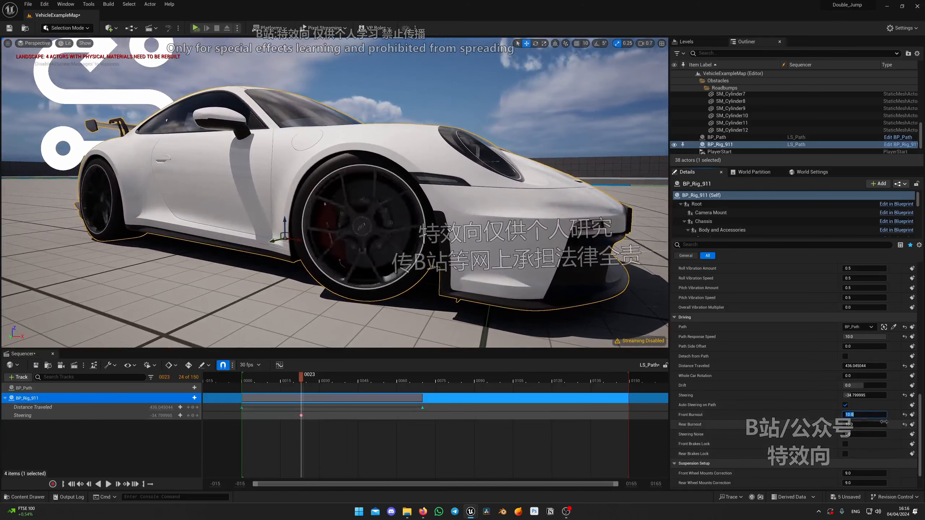
# - Set Front Burnout to 2 and view the spinning wheels from the car's front, rear and side
pyautogui.moveTo(327, 341)
pyautogui.mouseDown(button='right')
pyautogui.moveTo(405, 339)
pyautogui.moveTo(325, 339)
pyautogui.mouseUp(button='right')
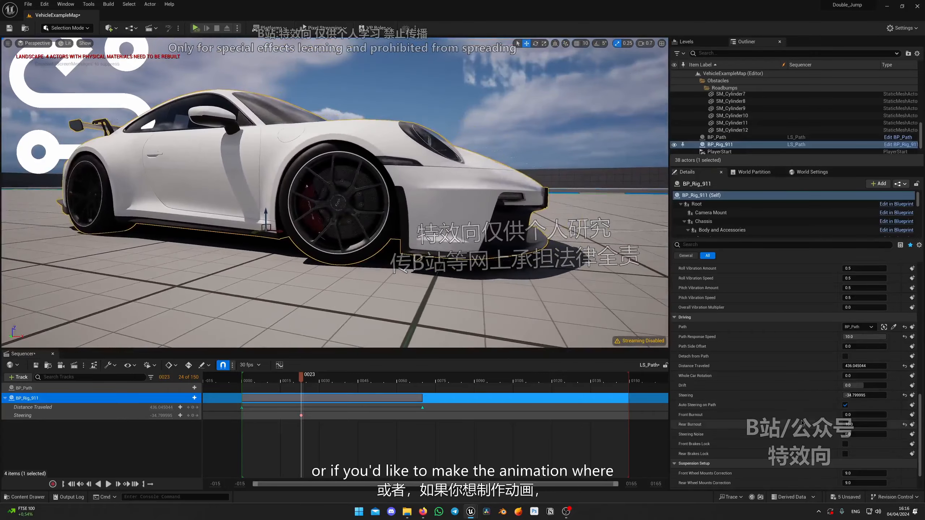
pyautogui.click(875, 416)
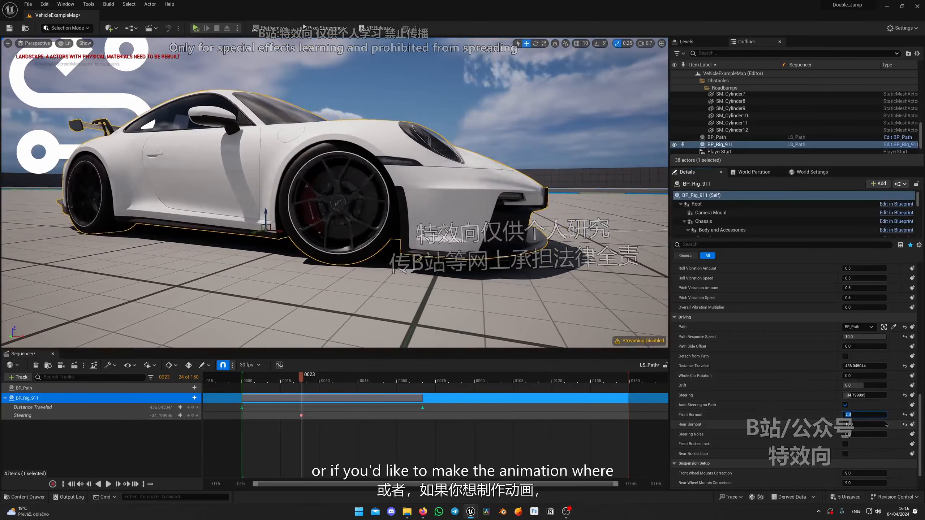
pyautogui.moveTo(473, 284); pyautogui.dragTo(448, 287, button='right')
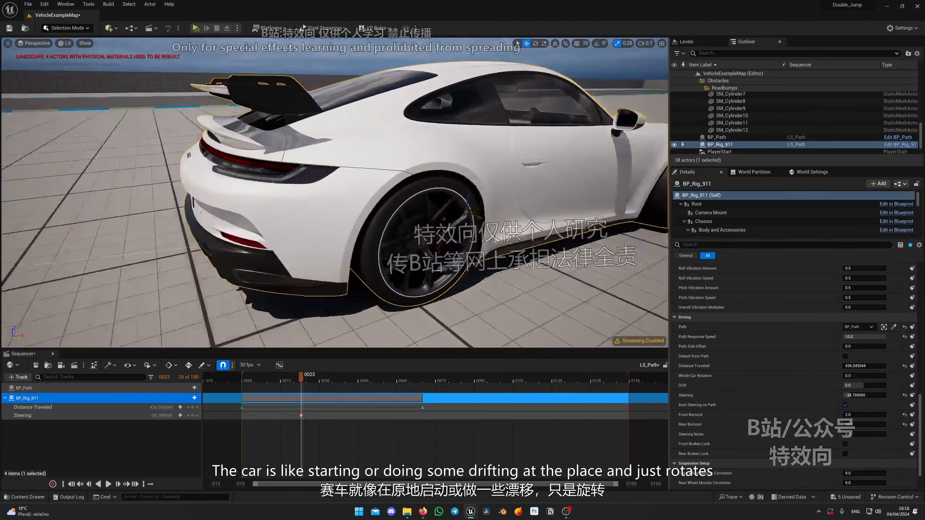
pyautogui.moveTo(198, 227); pyautogui.dragTo(198, 256, button='right')
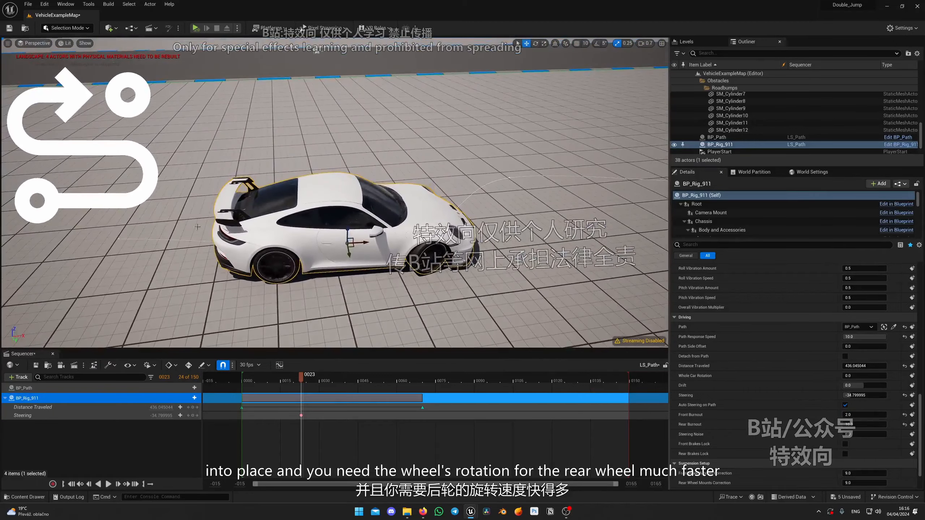
pyautogui.moveTo(309, 277); pyautogui.dragTo(148, 156, button='right')
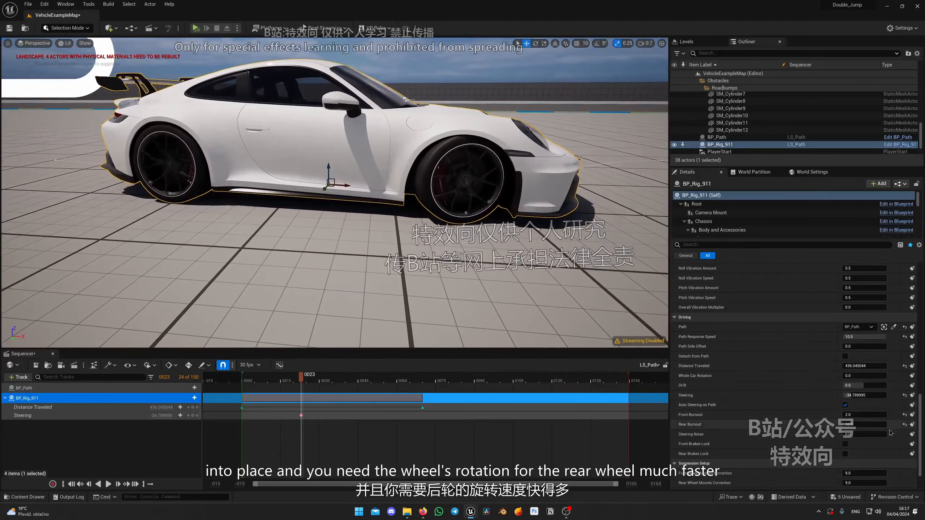
# - Reset Front Burnout and Rear Burnout to their defaults and set Steering Noise to 10
pyautogui.click(904, 415)
pyautogui.moveTo(429, 233); pyautogui.dragTo(286, 239, button='right')
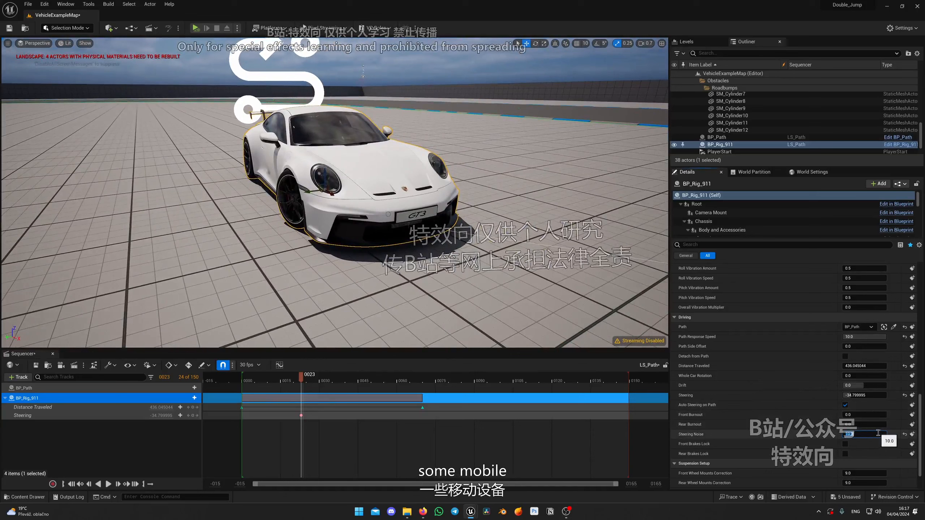
pyautogui.click(895, 445)
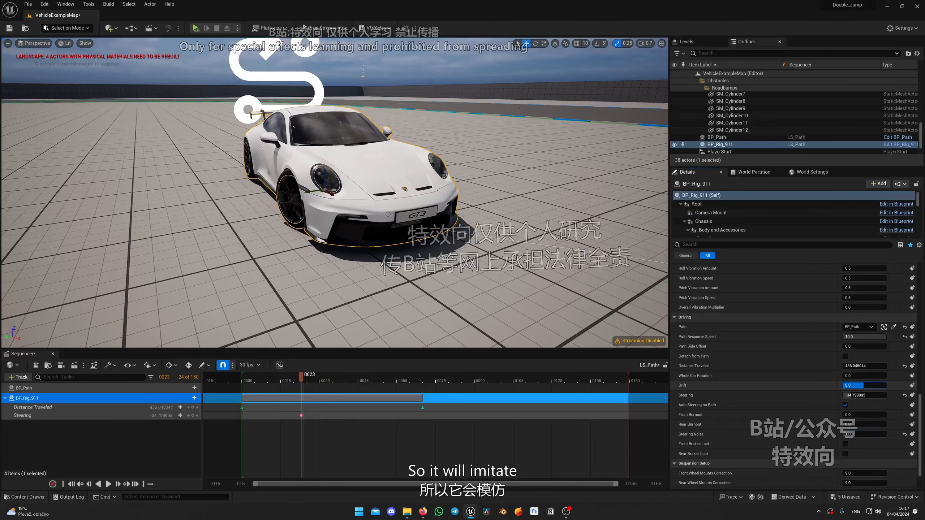
# - Set Drift to about 18.6 and Steering Noise to 2, viewing the front wheels up close
pyautogui.moveTo(868, 386); pyautogui.dragTo(896, 385)
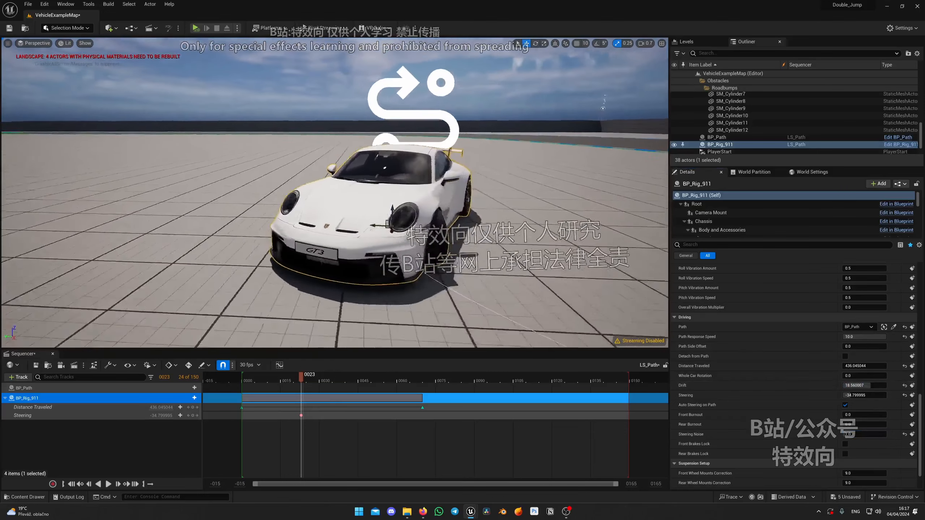
pyautogui.press('q')
pyautogui.moveTo(557, 267)
pyautogui.mouseDown(button='right')
pyautogui.moveTo(548, 268)
pyautogui.moveTo(557, 268)
pyautogui.mouseUp(button='right')
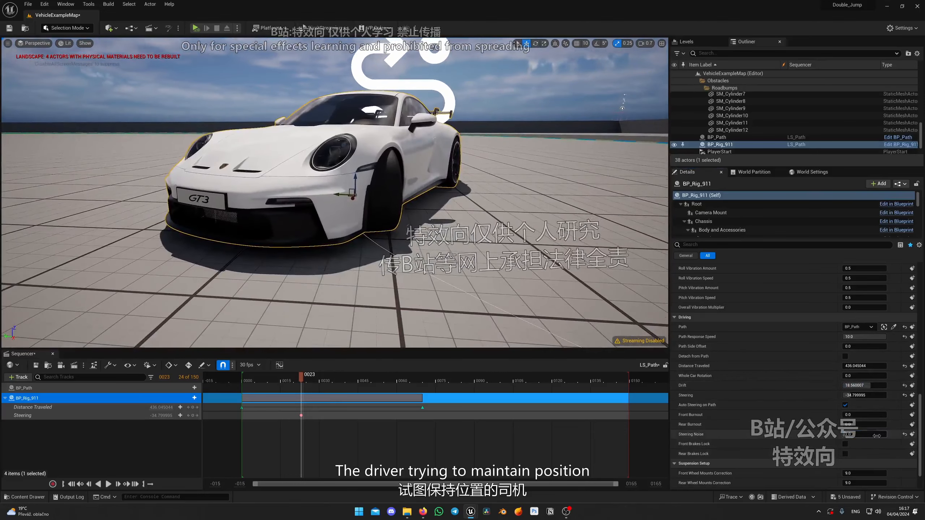
pyautogui.write('2')
pyautogui.press('Return')
pyautogui.press('e')
pyautogui.moveTo(476, 251); pyautogui.dragTo(476, 251, button='right')
pyautogui.press('q')
# - Reset Drift to 0 and view the front wheels from ahead of the car
pyautogui.click(905, 385)
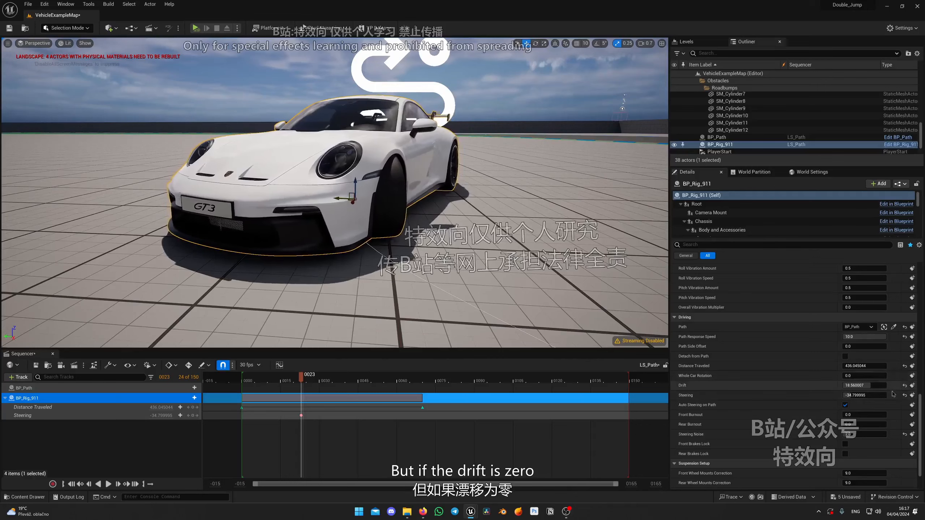
pyautogui.press('d')
pyautogui.moveTo(580, 131); pyautogui.dragTo(515, 123, button='right')
pyautogui.moveTo(415, 211); pyautogui.dragTo(455, 206, button='right')
pyautogui.press('a')
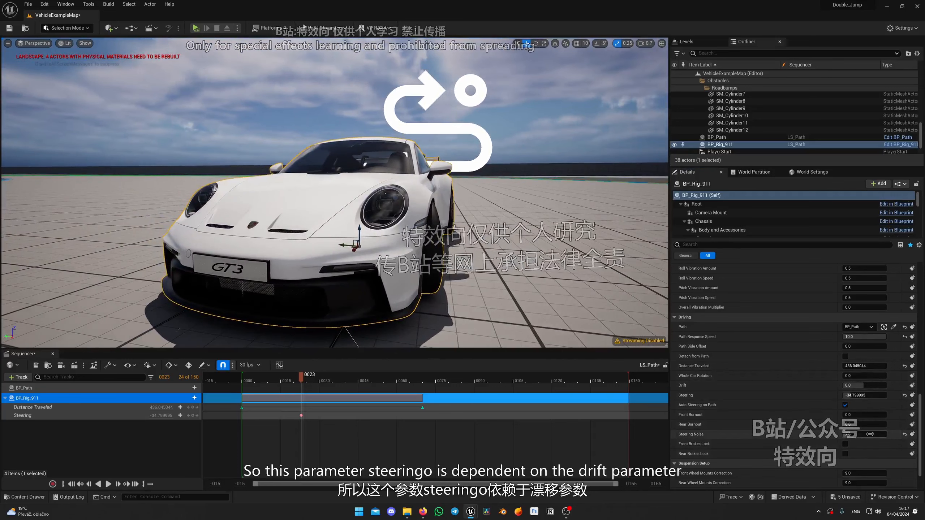
# - Set Drift to -20 and then to -40 degrees
pyautogui.click(864, 386)
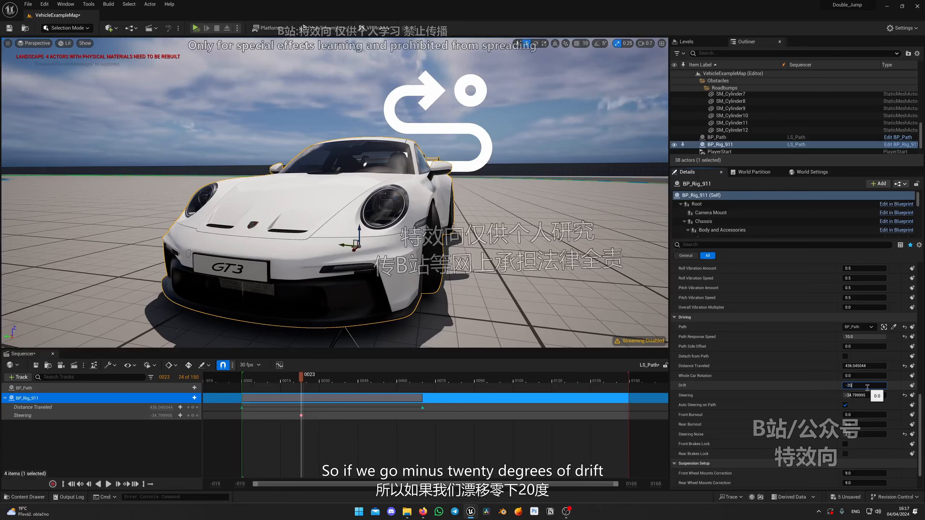
pyautogui.press('Return')
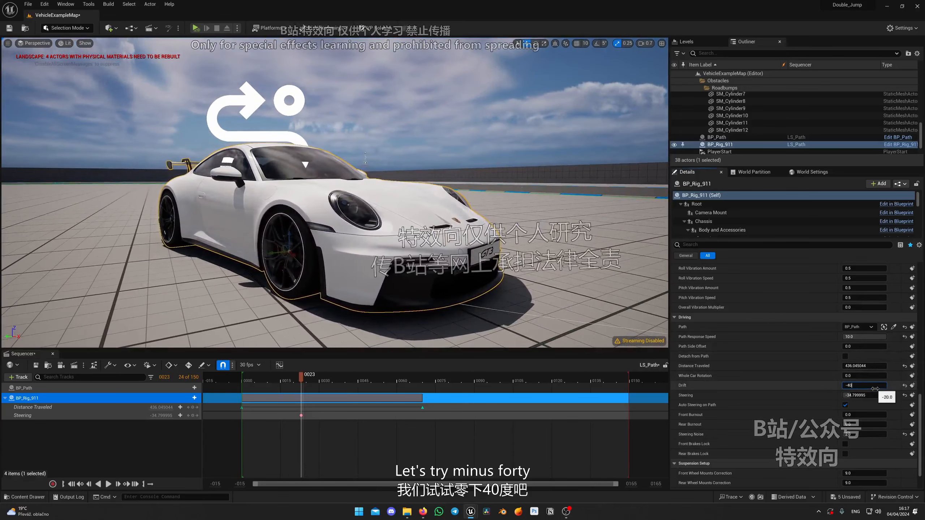
pyautogui.press('Return')
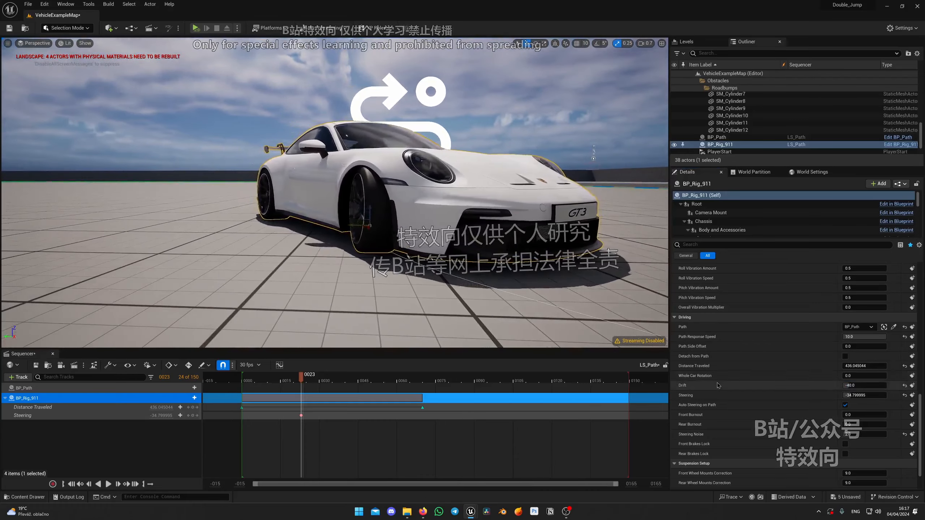
# - Set Body Leaning to 4 and Body Roll to about -7.5 in the Suspension settings and view the leaning car
pyautogui.scroll(10, 779, 384)
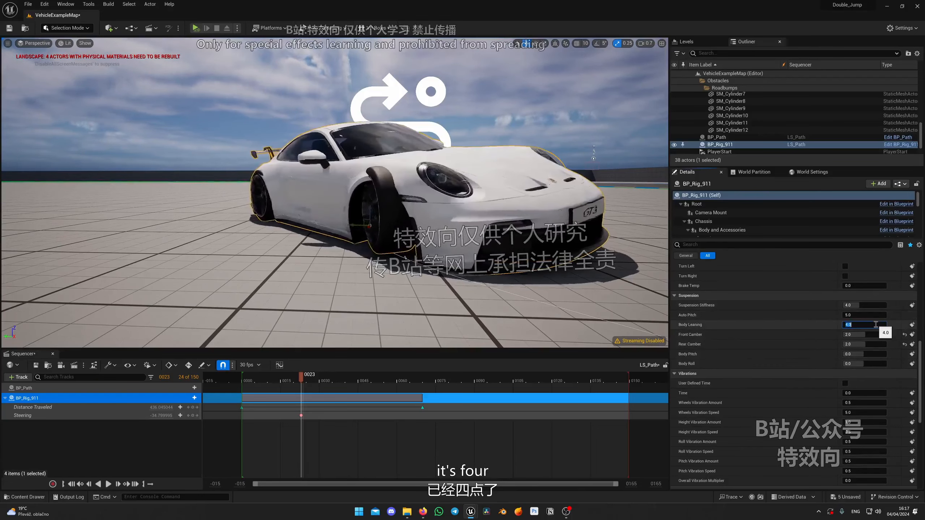
pyautogui.press('Return')
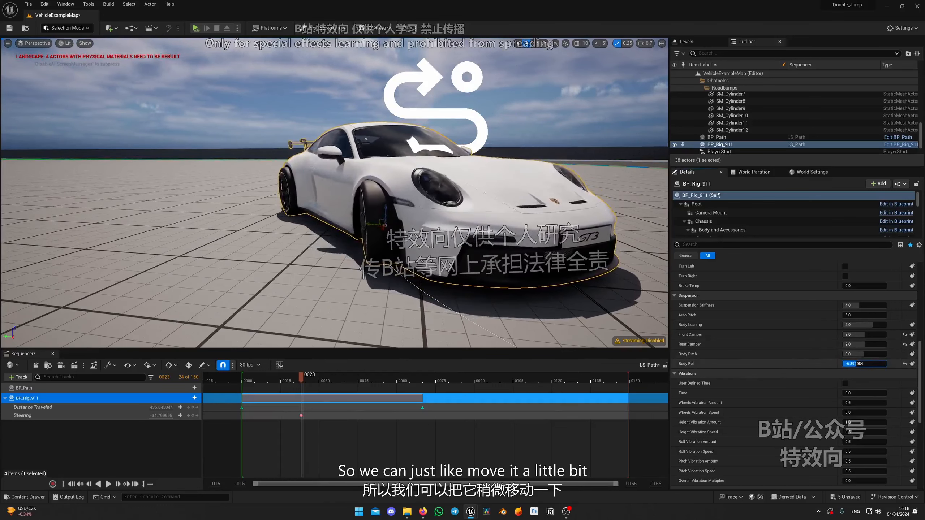
pyautogui.moveTo(856, 364); pyautogui.dragTo(855, 363)
pyautogui.moveTo(510, 219); pyautogui.dragTo(491, 222, button='right')
pyautogui.moveTo(419, 181); pyautogui.dragTo(514, 194, button='right')
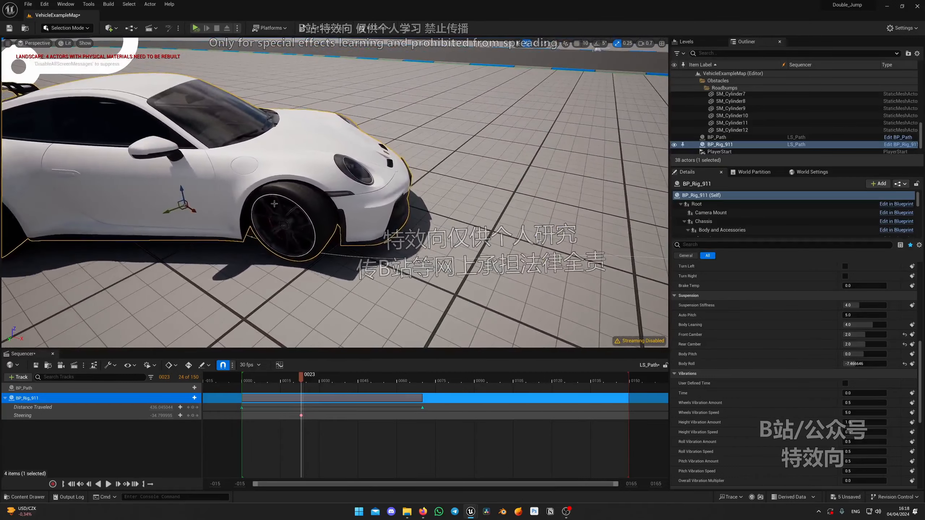
pyautogui.moveTo(226, 171); pyautogui.dragTo(277, 164, button='right')
pyautogui.moveTo(365, 149); pyautogui.dragTo(220, 149, button='right')
pyautogui.scroll(-3, 365, 149)
pyautogui.scroll(1, 364, 149)
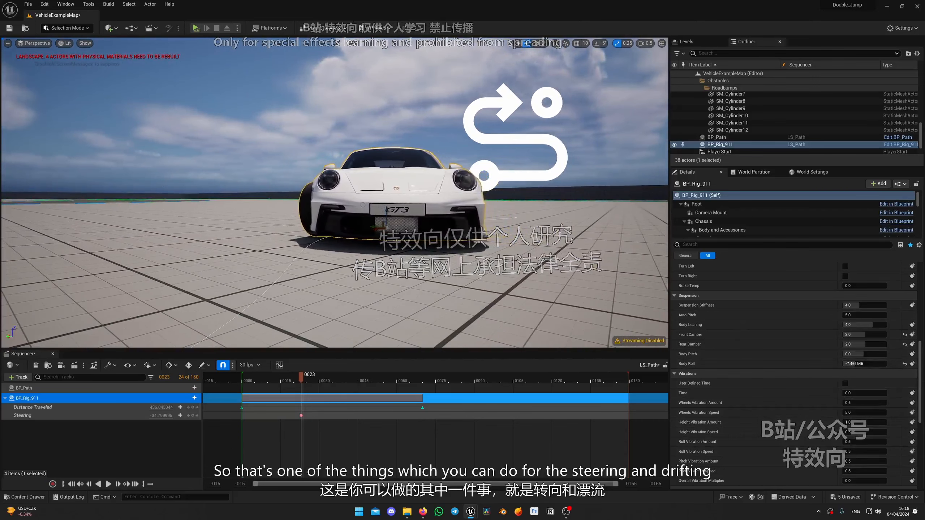
# - Reset Body Roll and lower Body Leaning to 2 and then to 1, viewing the car's tilt
pyautogui.click(904, 364)
pyautogui.scroll(3, 872, 336)
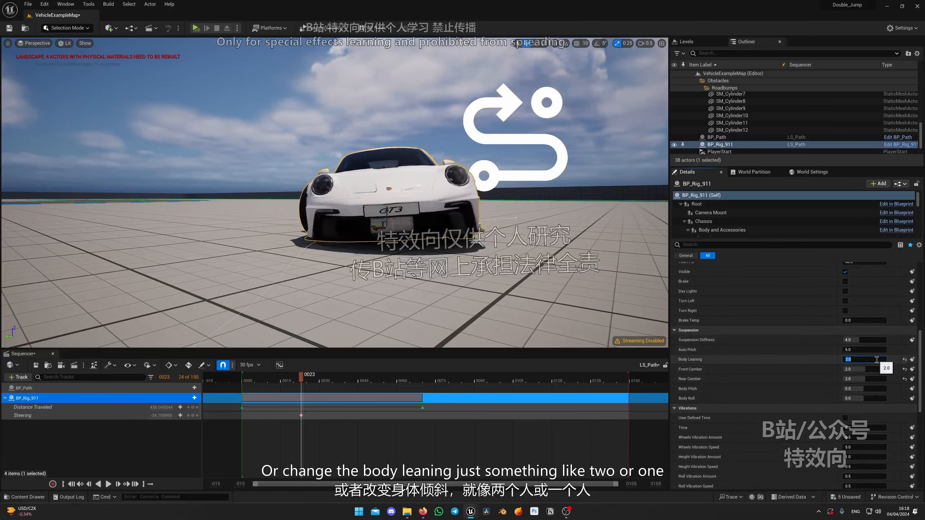
pyautogui.keyDown('alt'); pyautogui.moveTo(473, 225); pyautogui.dragTo(539, 241); pyautogui.keyUp('alt')
pyautogui.moveTo(335, 204); pyautogui.dragTo(425, 192, button='right')
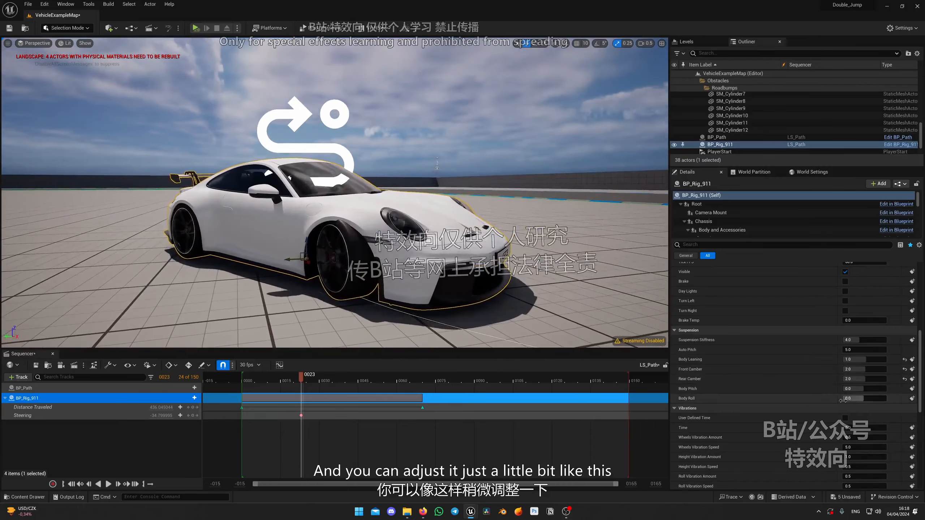
# - Adjust Body Roll slightly to about -1.3 and view the whole car from above
pyautogui.moveTo(864, 398); pyautogui.dragTo(862, 398)
pyautogui.moveTo(473, 226); pyautogui.dragTo(397, 257, button='right')
pyautogui.scroll(1, 375, 230)
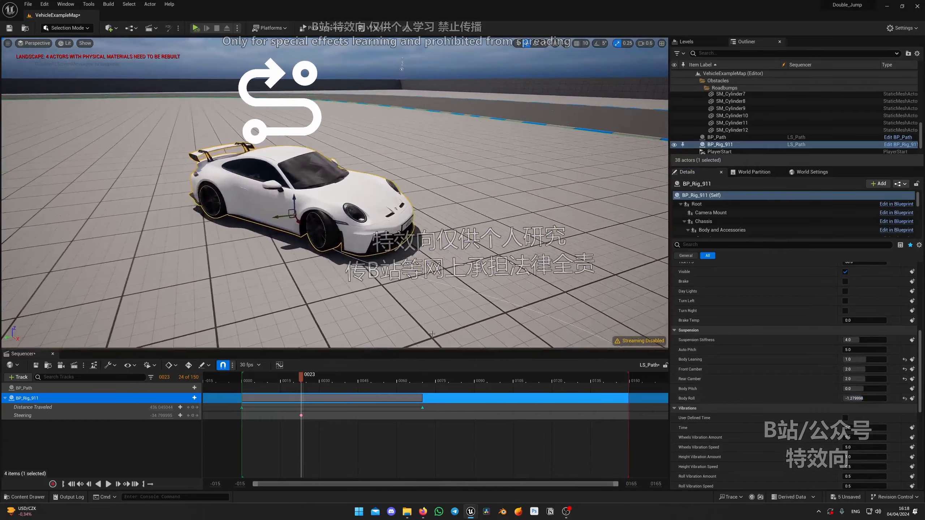
# - Reset Body Roll, Rear Camber, Front Camber and Body Leaning to their defaults in the Suspension settings
pyautogui.scroll(-3, 880, 378)
pyautogui.click(904, 352)
pyautogui.click(904, 332)
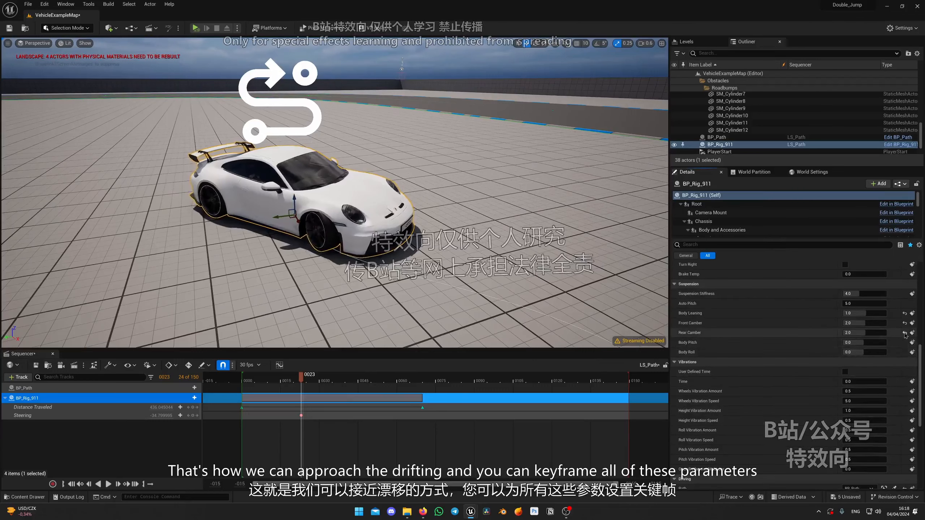
pyautogui.click(904, 322)
pyautogui.click(905, 313)
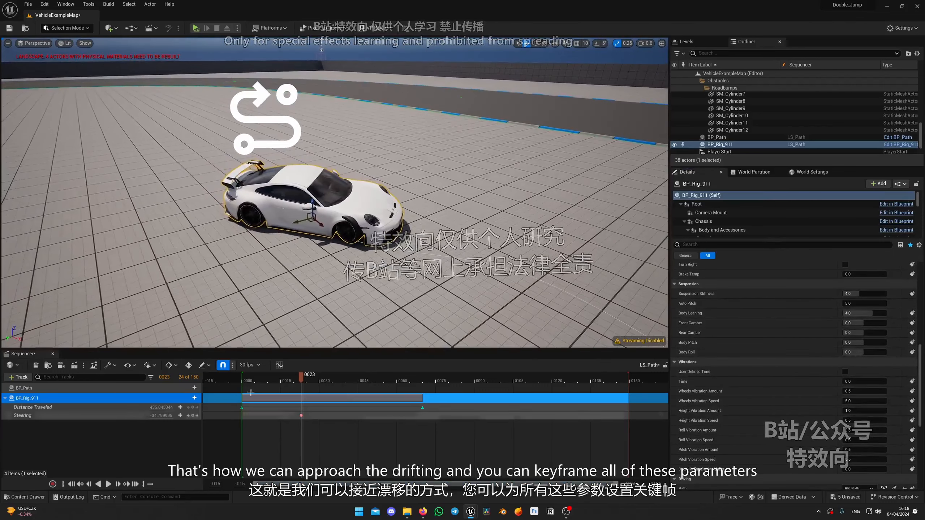
# - Reset Steering Noise, Steering, Drift and Distance Traveled to their defaults in the Driving settings
pyautogui.scroll(-9, 830, 403)
pyautogui.scroll(-4, 831, 402)
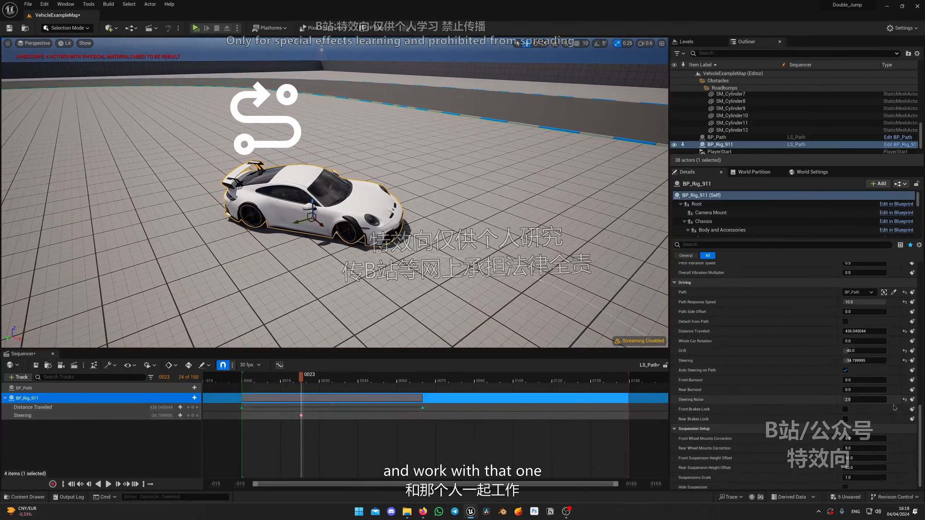
pyautogui.click(904, 360)
pyautogui.click(904, 351)
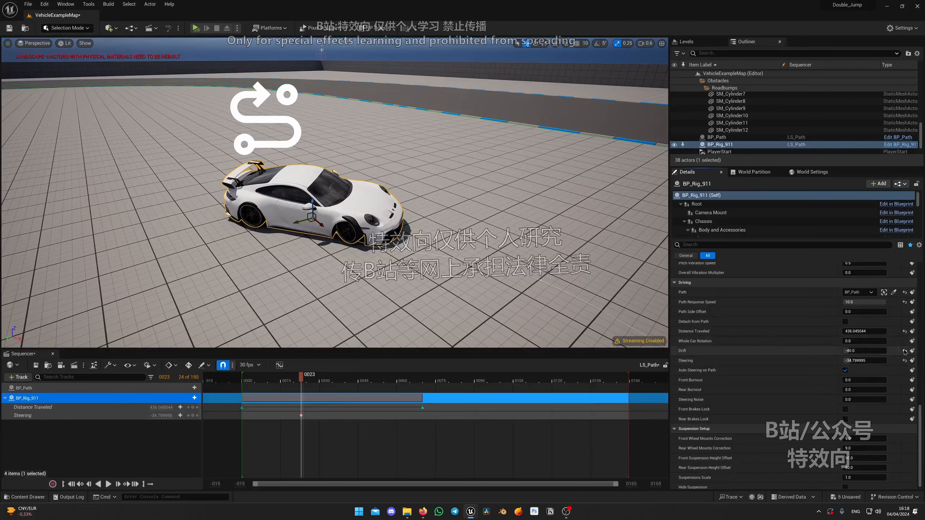
pyautogui.click(904, 331)
# - Set Rear Burnout to 10 and then to 20, with the rear wheel in close view
pyautogui.moveTo(510, 255); pyautogui.dragTo(583, 204, button='right')
pyautogui.press('w')
pyautogui.press('a')
pyautogui.scroll(2, 539, 229)
pyautogui.press('w')
pyautogui.scroll(-2, 589, 212)
pyautogui.press('a')
pyautogui.press('w')
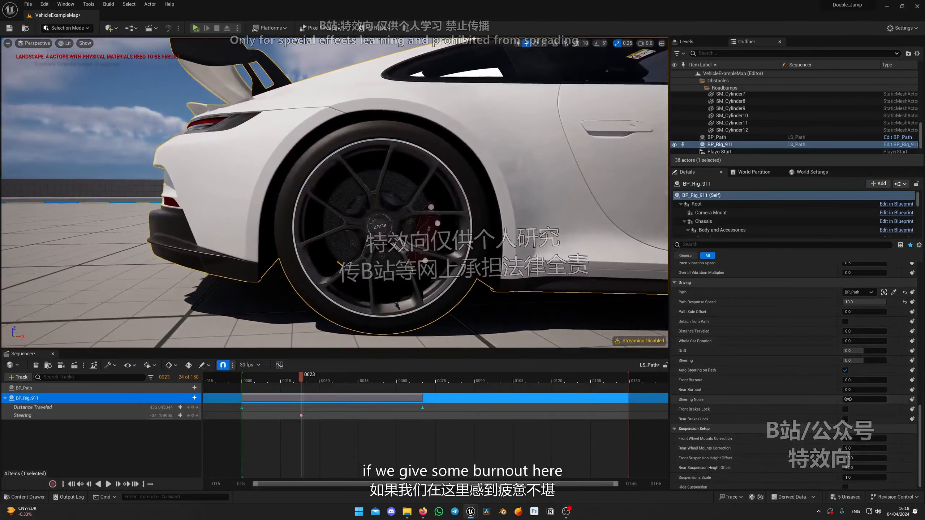
pyautogui.click(874, 390)
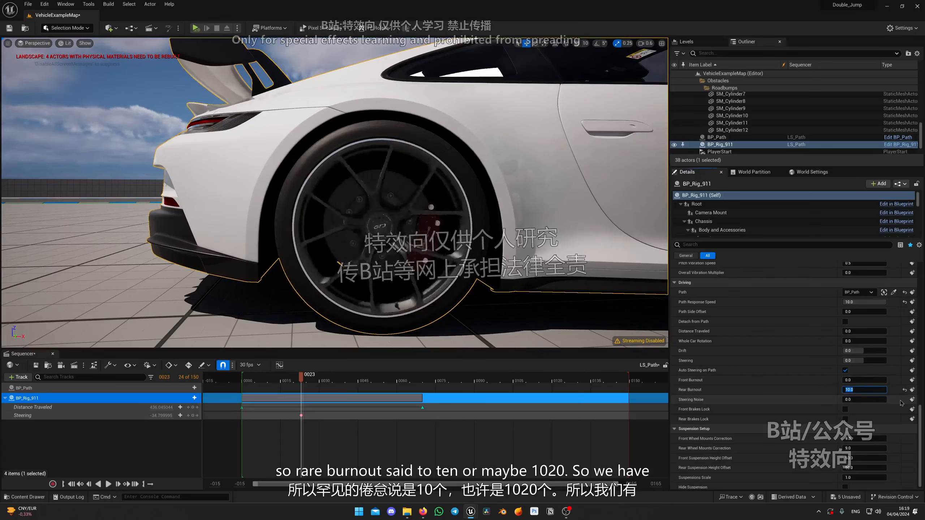
pyautogui.press('a')
pyautogui.moveTo(422, 183); pyautogui.dragTo(462, 185, button='right')
pyautogui.press('w')
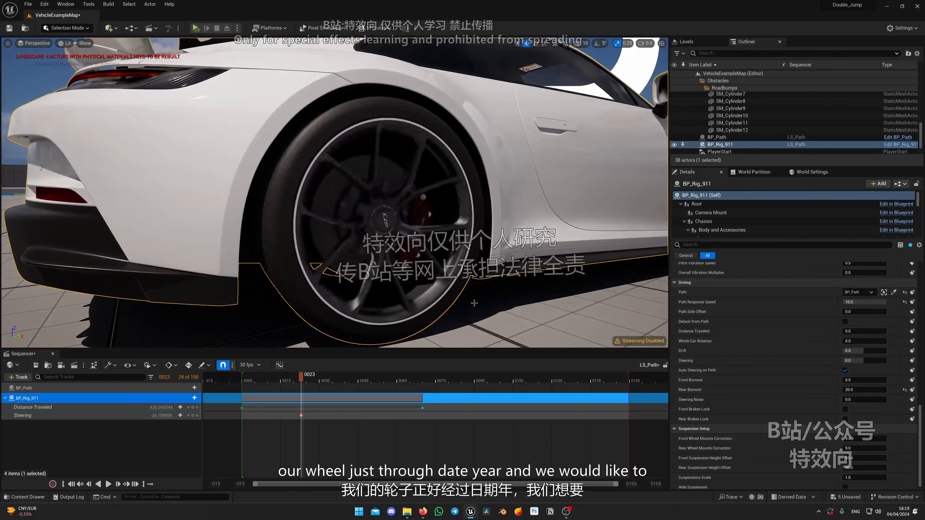
# - Try the Rear Brakes Lock option in the Driving settings while watching the rear wheel from the side
pyautogui.press('s')
pyautogui.moveTo(553, 294); pyautogui.dragTo(512, 266, button='right')
pyautogui.press('w')
pyautogui.scroll(-3, 515, 270)
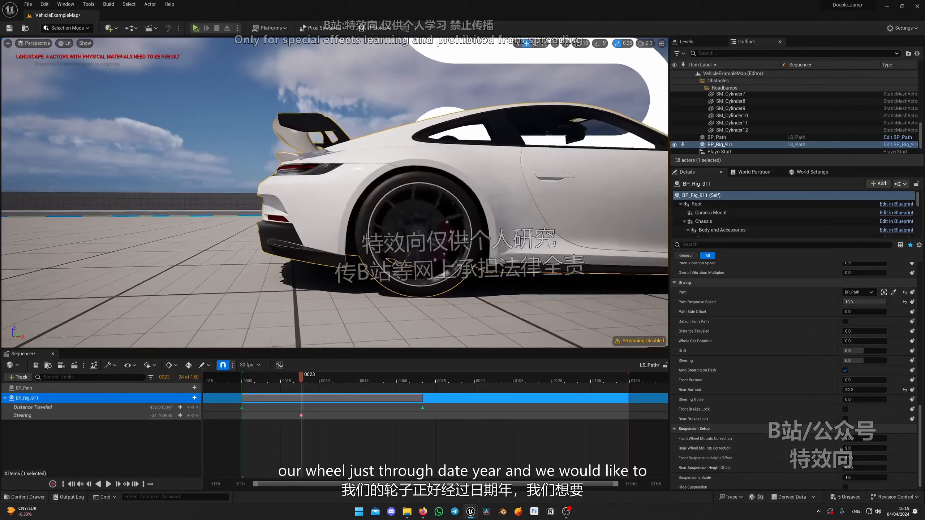
pyautogui.press('d')
pyautogui.scroll(-2, 779, 397)
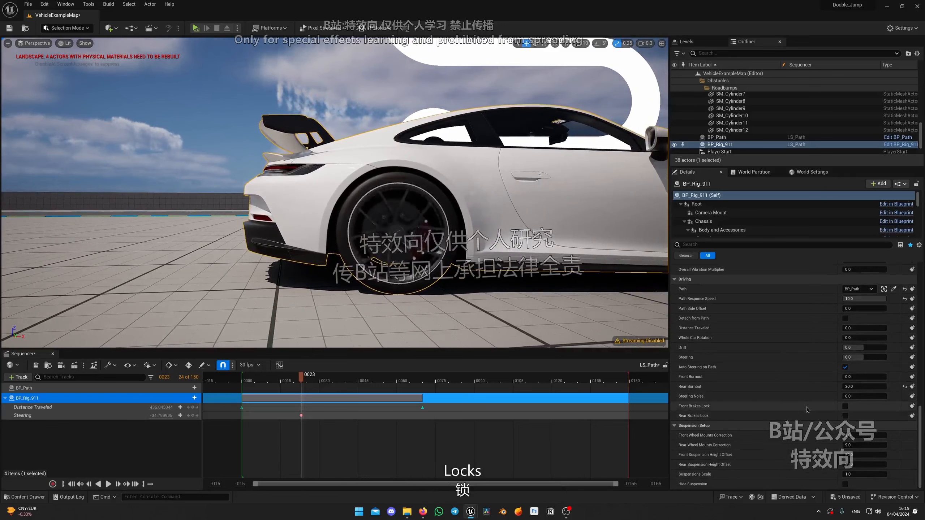
pyautogui.click(845, 416)
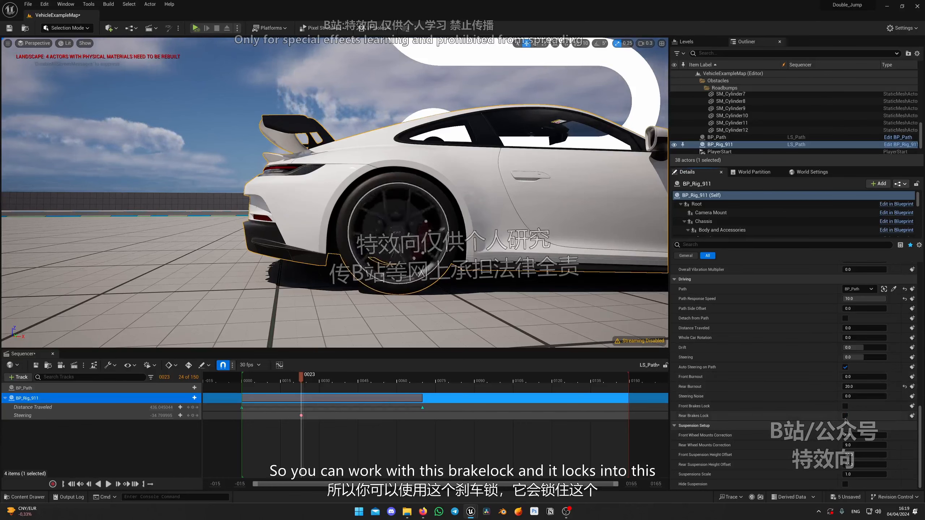
# - Try the Rear Brakes Lock option again with Rear Burnout set to -20
pyautogui.click(845, 418)
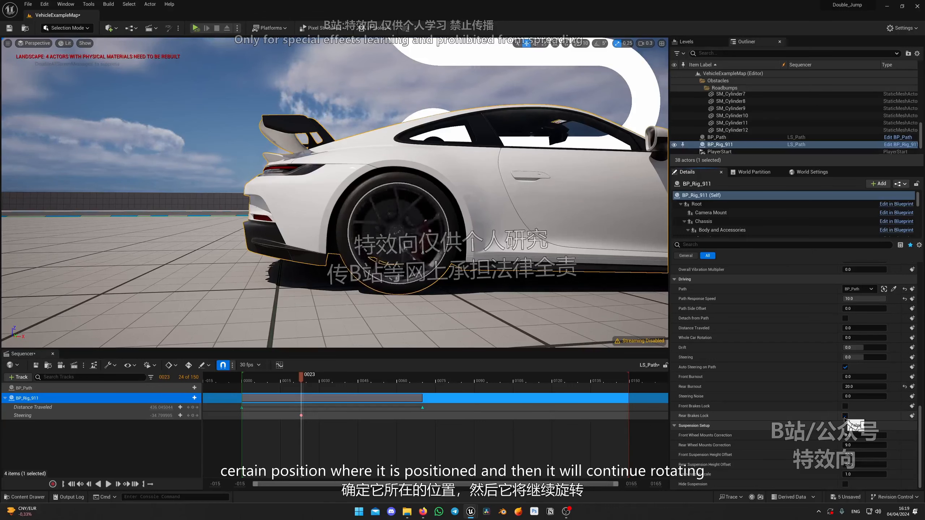
pyautogui.click(845, 417)
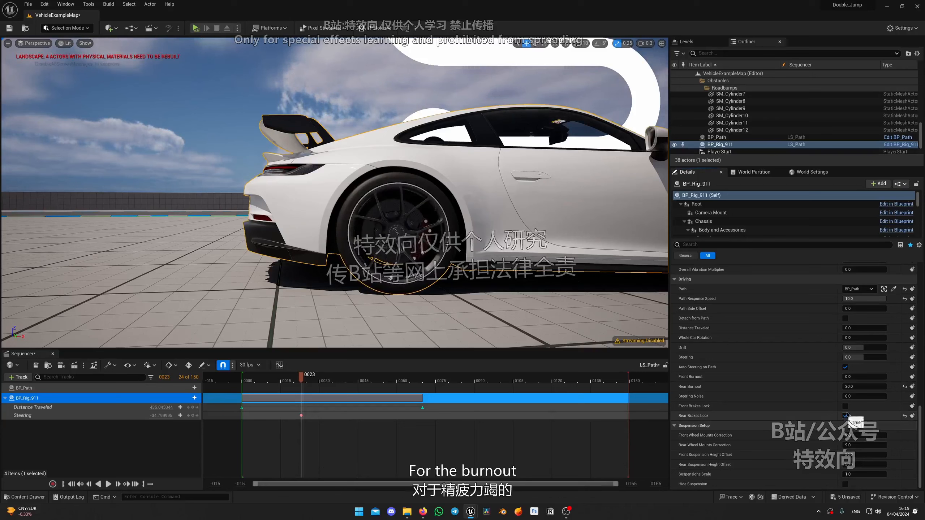
pyautogui.click(861, 378)
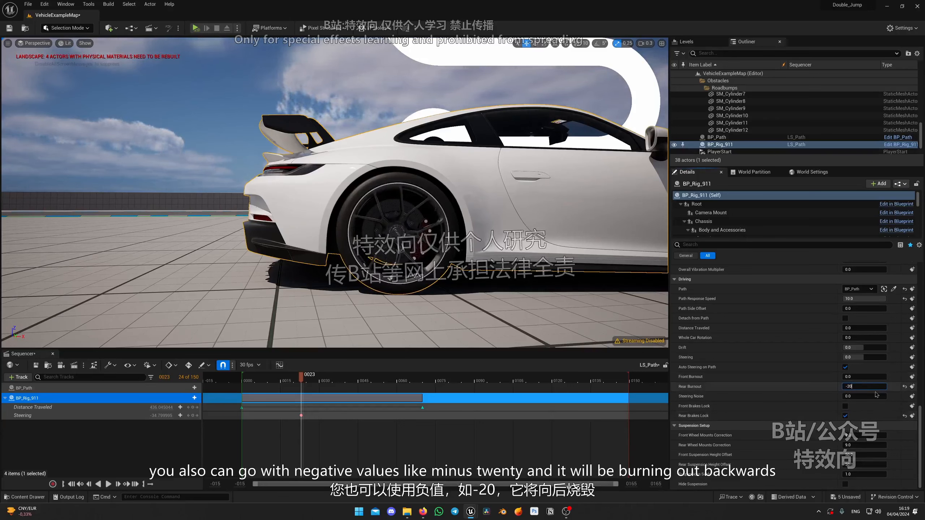
pyautogui.click(860, 420)
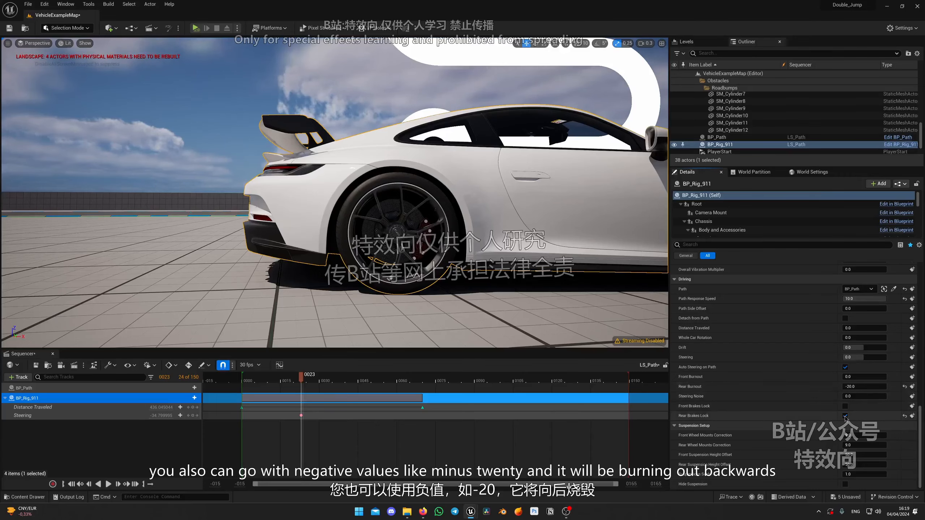
# - Set Front Burnout to 0.5 in the car's Driving settings to try the wheel rotation multiplier
pyautogui.moveTo(499, 309); pyautogui.dragTo(571, 314, button='right')
pyautogui.press('w')
pyautogui.press('s')
pyautogui.scroll(1, 517, 306)
pyautogui.press('s')
pyautogui.press('w')
pyautogui.press('s')
pyautogui.moveTo(484, 252); pyautogui.dragTo(486, 211, button='right')
pyautogui.press('s')
pyautogui.press('w')
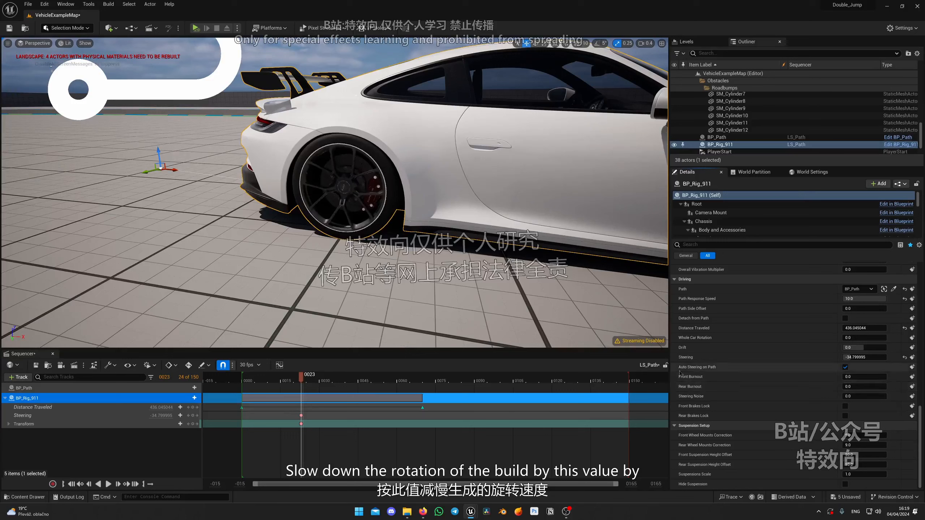
pyautogui.click(865, 377)
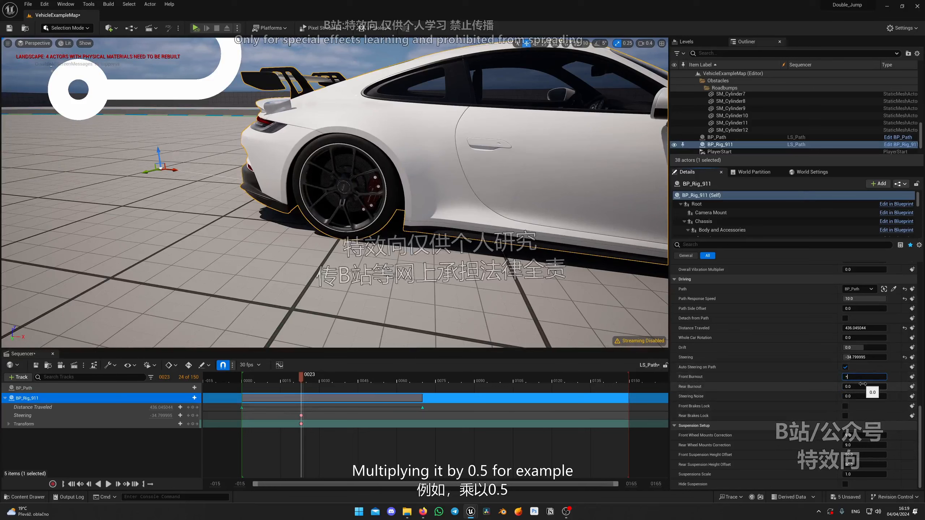
pyautogui.press('Return')
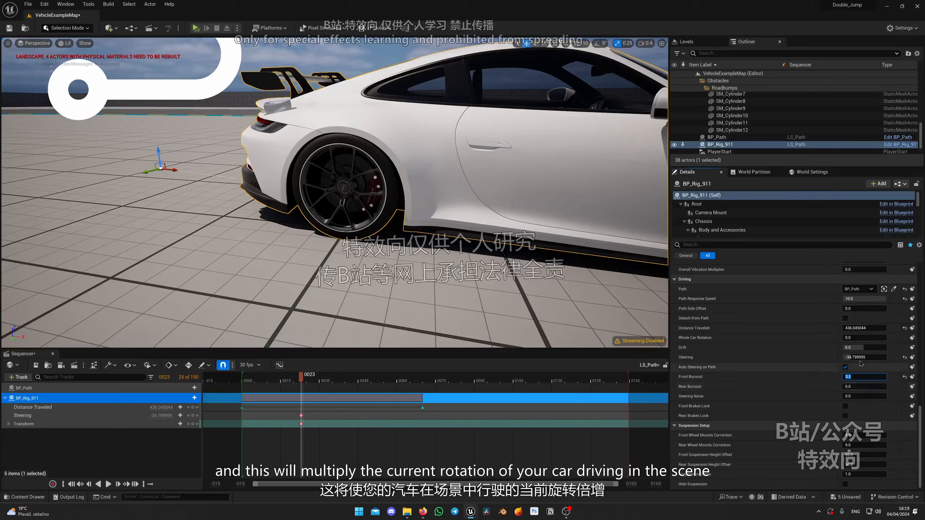
pyautogui.press('s')
pyautogui.moveTo(501, 164); pyautogui.dragTo(518, 169, button='right')
pyautogui.press('w')
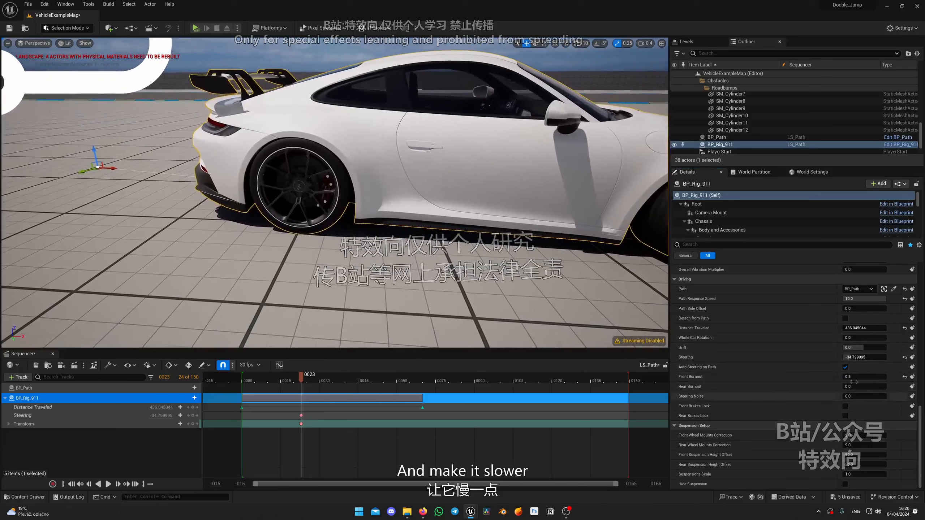
# - Reset Front Burnout, Steering, Distance Traveled and Path Response Speed to their defaults in the Driving settings
pyautogui.click(905, 377)
pyautogui.click(905, 357)
pyautogui.click(904, 328)
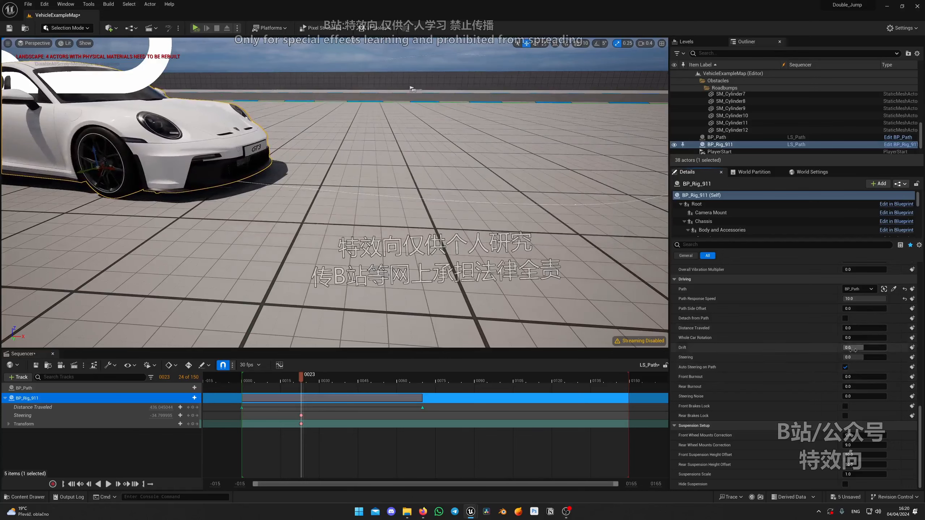
pyautogui.press('a')
pyautogui.moveTo(547, 205); pyautogui.dragTo(430, 204, button='right')
pyautogui.click(905, 298)
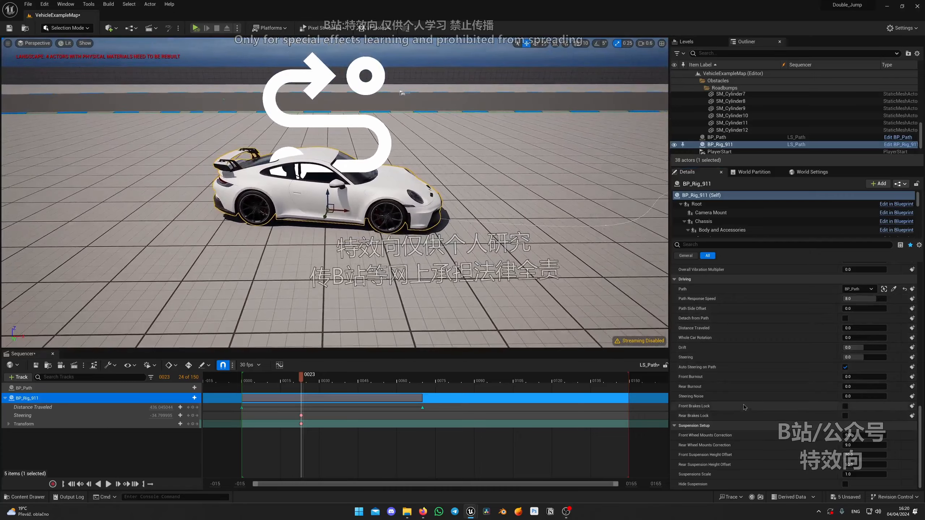
# - Turn on Detach from Path in the Driving settings of BP_Rig_911
pyautogui.moveTo(547, 255); pyautogui.dragTo(543, 211, button='right')
pyautogui.press('w')
pyautogui.moveTo(306, 241)
pyautogui.mouseDown(button='right')
pyautogui.moveTo(310, 254)
pyautogui.moveTo(322, 242)
pyautogui.mouseUp(button='right')
pyautogui.press('e')
pyautogui.press('a')
pyautogui.click(419, 254)
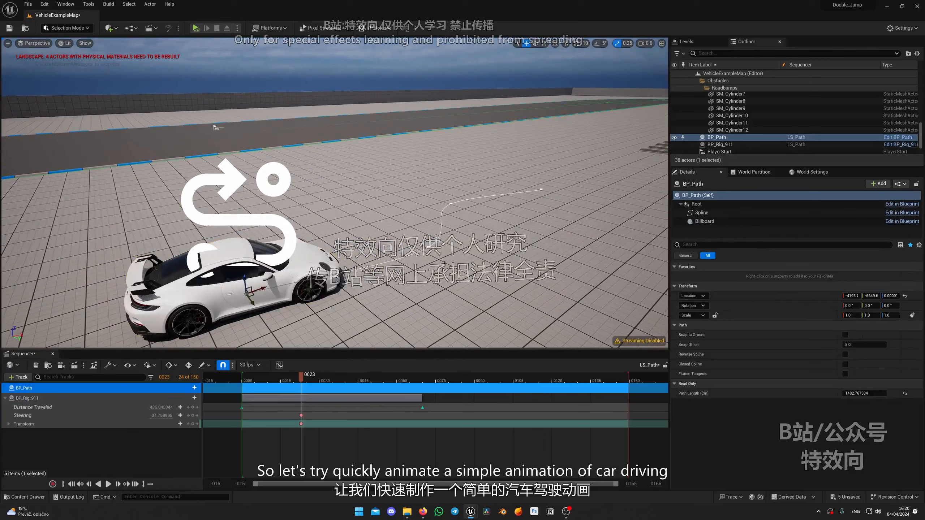
pyautogui.click(83, 397)
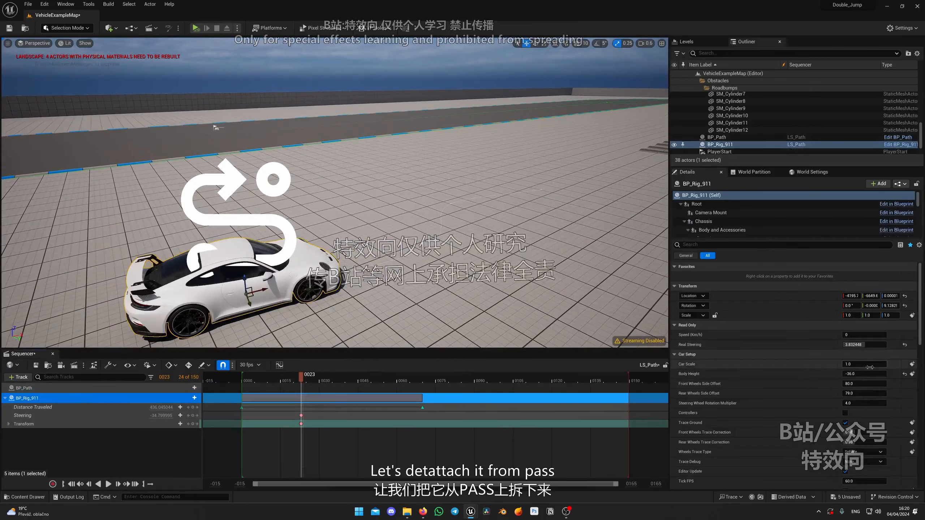
pyautogui.scroll(-10, 898, 370)
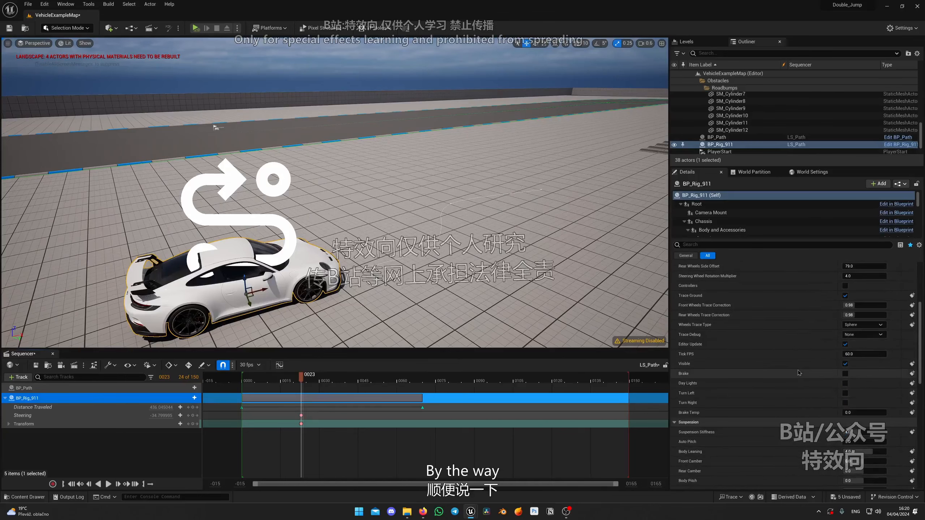
pyautogui.scroll(6, 797, 373)
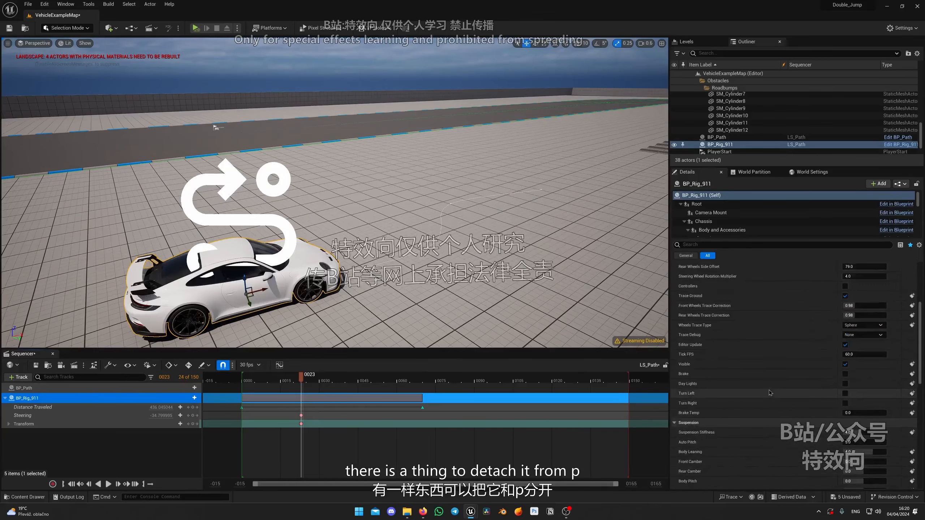
pyautogui.scroll(-10, 768, 392)
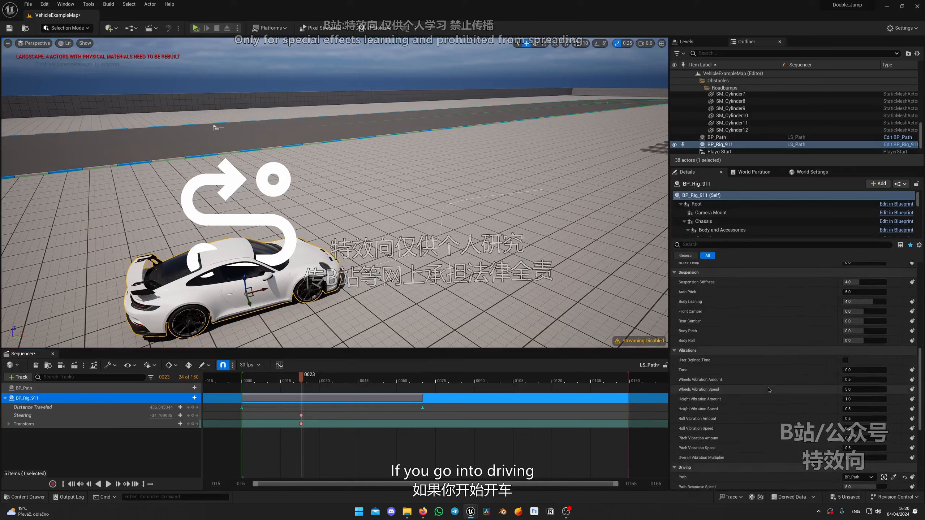
pyautogui.scroll(-4, 767, 388)
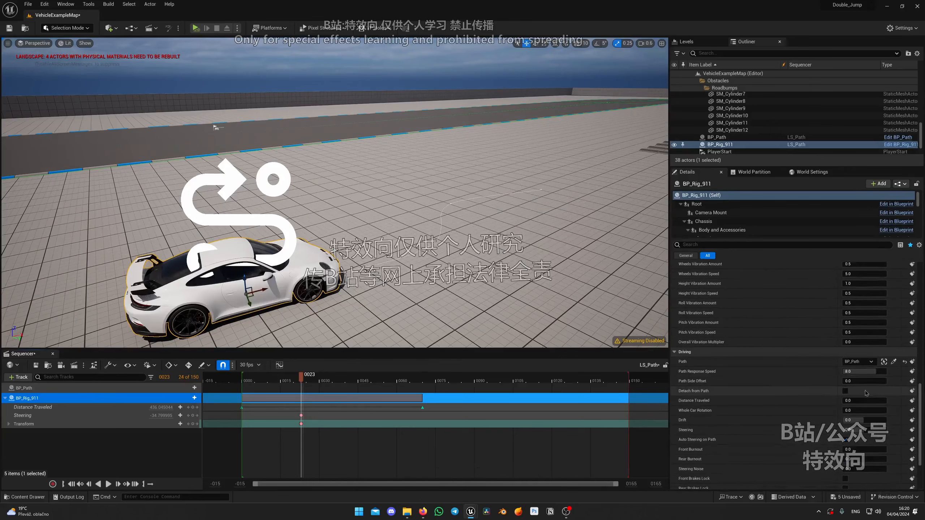
pyautogui.click(845, 391)
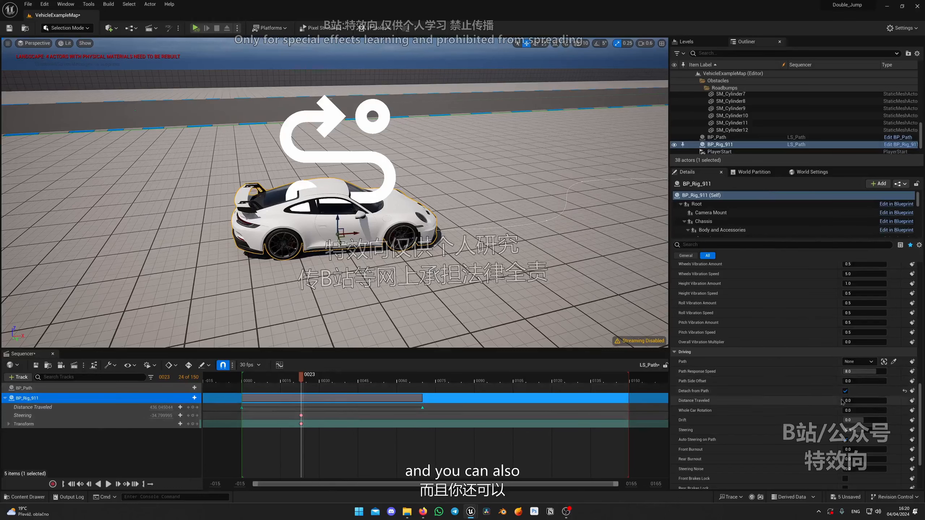
# - Keyframe Detach from Path as enabled at frame 23 and disabled at frame 57 in the LS_Path sequence
pyautogui.click(912, 391)
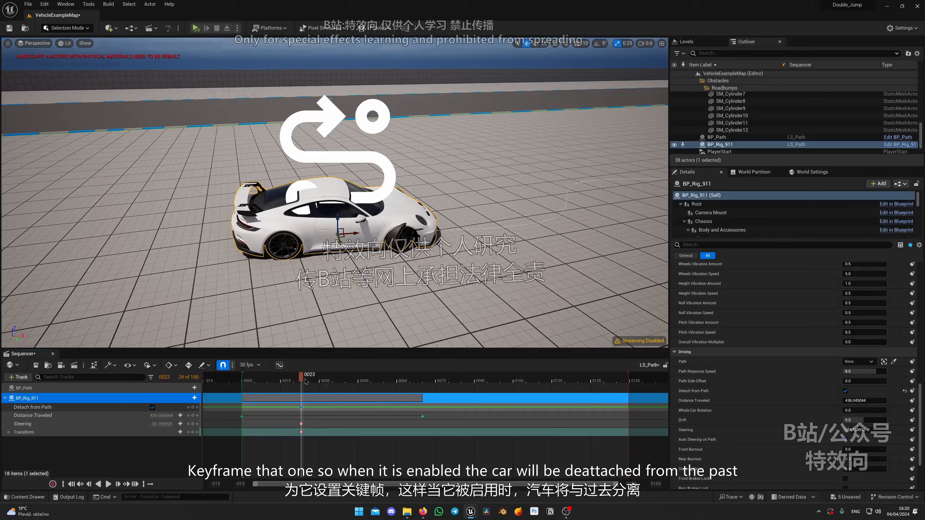
pyautogui.click(193, 407)
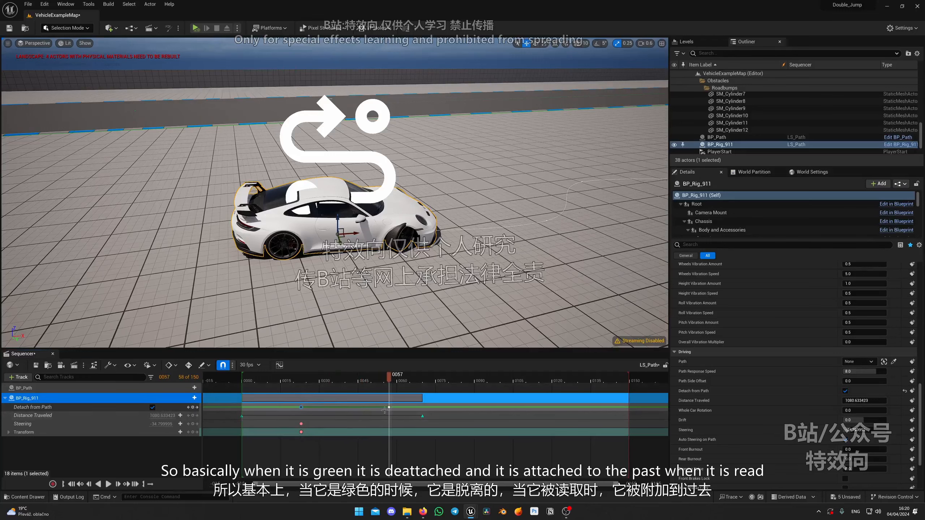
pyautogui.click(152, 407)
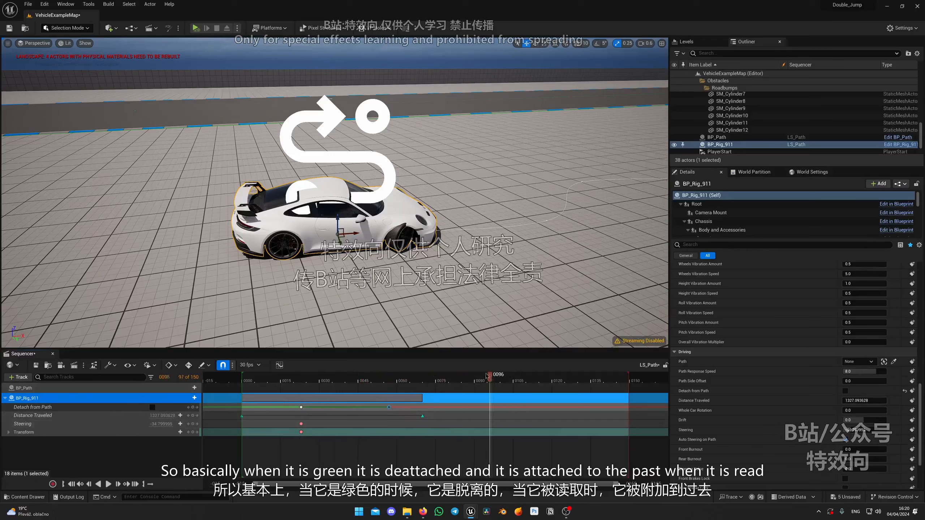
# - Scrub the timeline across the Detach from Path keys, ending at frame 12, and examine the car up close
pyautogui.moveTo(341, 384); pyautogui.dragTo(396, 384)
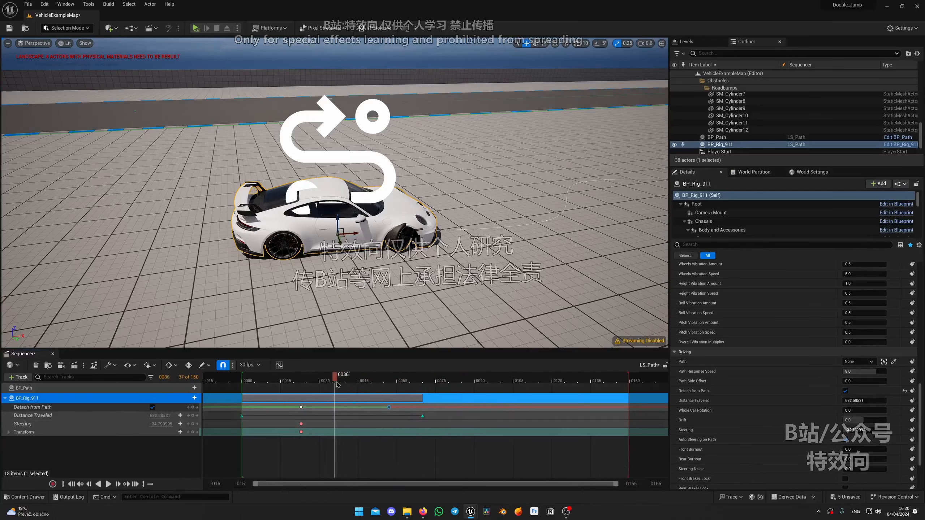
pyautogui.moveTo(383, 171); pyautogui.dragTo(455, 210, button='right')
pyautogui.press('s')
pyautogui.moveTo(429, 155)
pyautogui.mouseDown(button='right')
pyautogui.moveTo(397, 163)
pyautogui.moveTo(416, 154)
pyautogui.mouseUp(button='right')
pyautogui.moveTo(363, 317)
pyautogui.mouseDown(button='right')
pyautogui.moveTo(344, 312)
pyautogui.moveTo(348, 320)
pyautogui.mouseUp(button='right')
pyautogui.press('w')
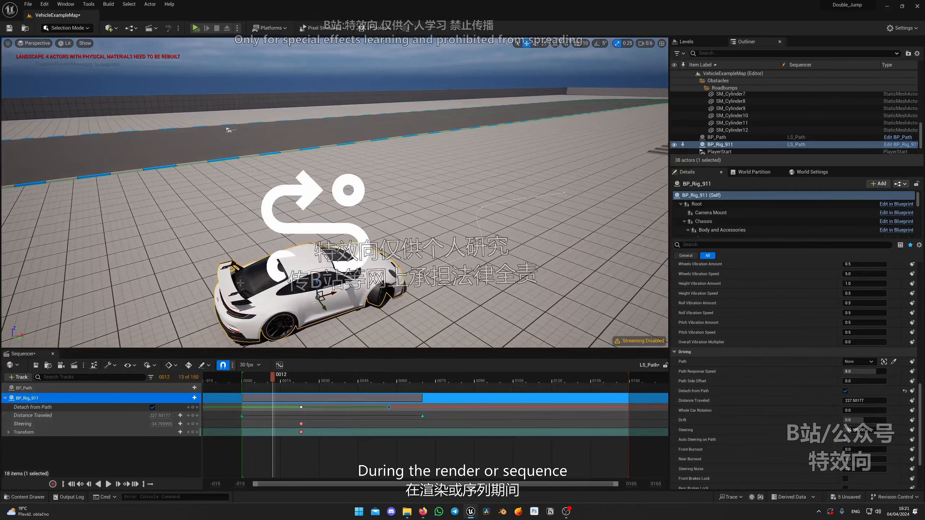
pyautogui.press('w')
pyautogui.moveTo(241, 283); pyautogui.dragTo(238, 265, button='right')
pyautogui.press('q')
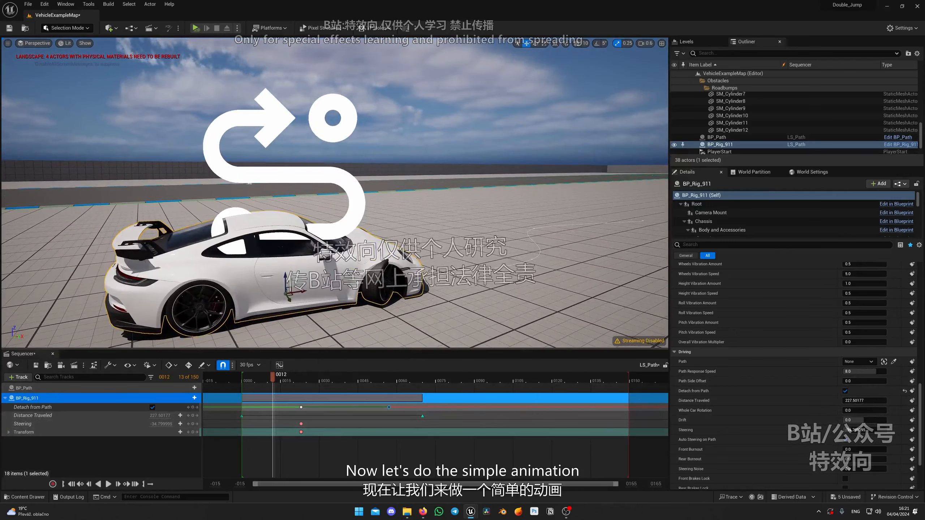
# - Turn off Detach from Path on BP_Rig_911 and clear its Path reference in the Driving settings
pyautogui.click(314, 175)
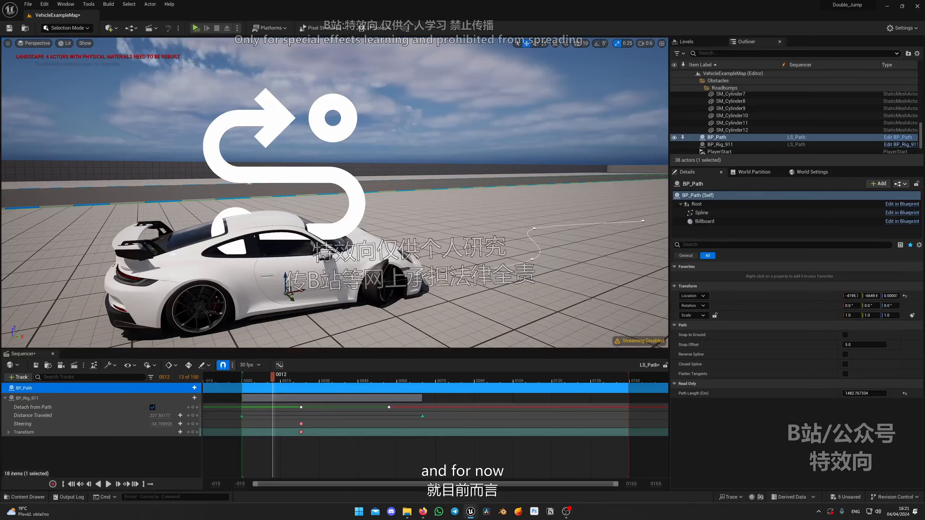
pyautogui.click(278, 267)
pyautogui.scroll(-10, 871, 364)
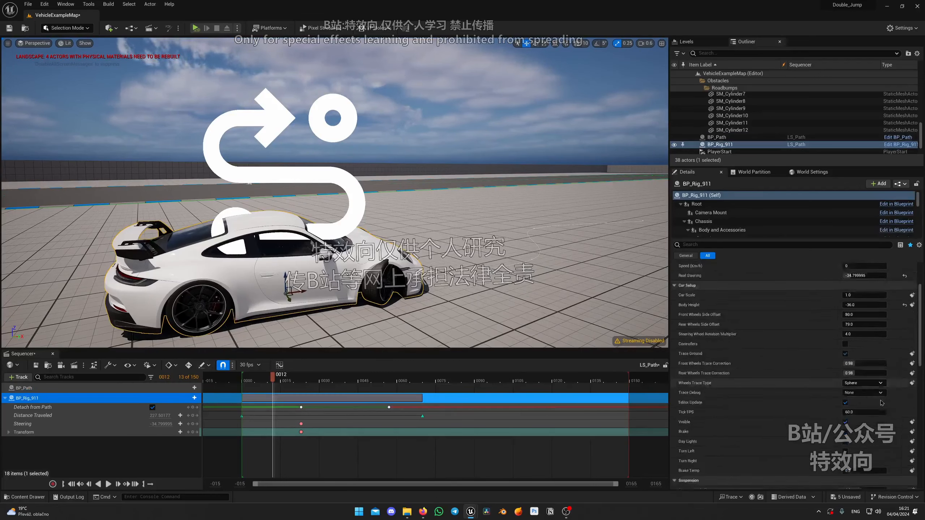
pyautogui.scroll(-5, 878, 406)
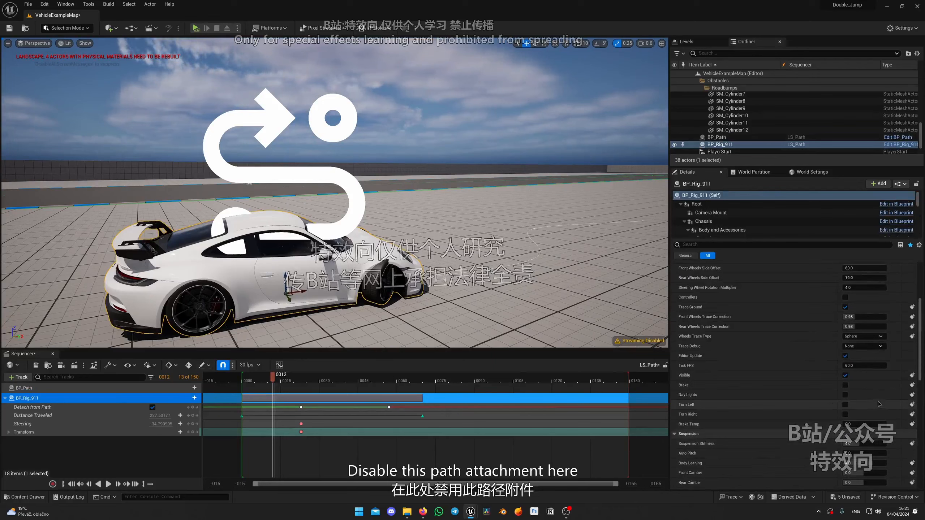
pyautogui.click(871, 361)
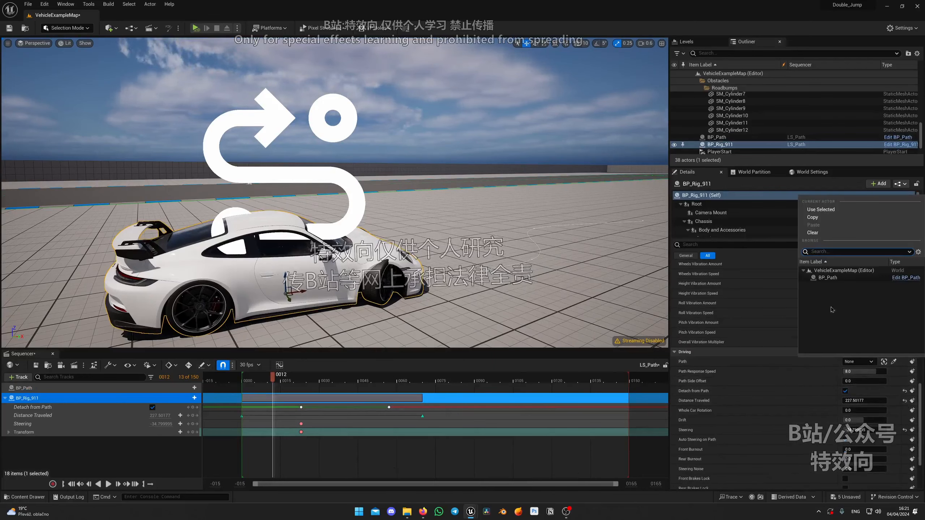
pyautogui.click(727, 389)
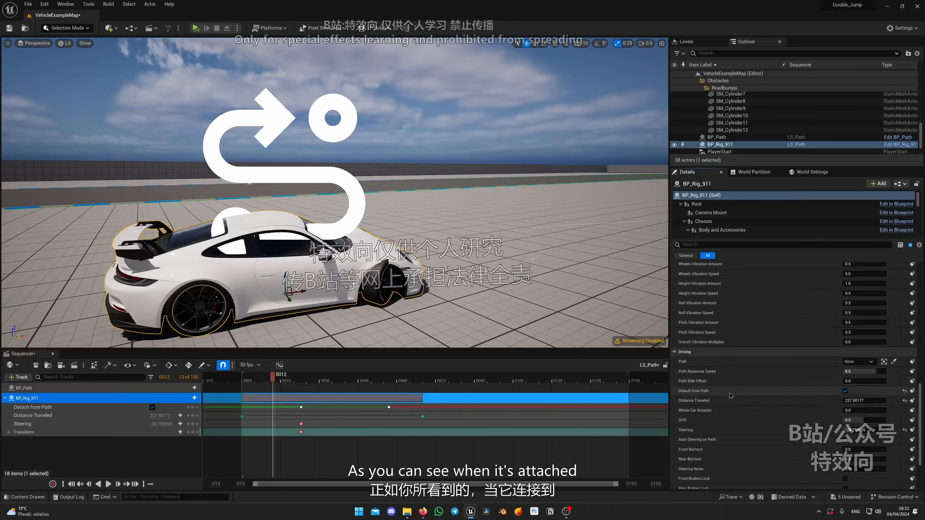
pyautogui.click(859, 361)
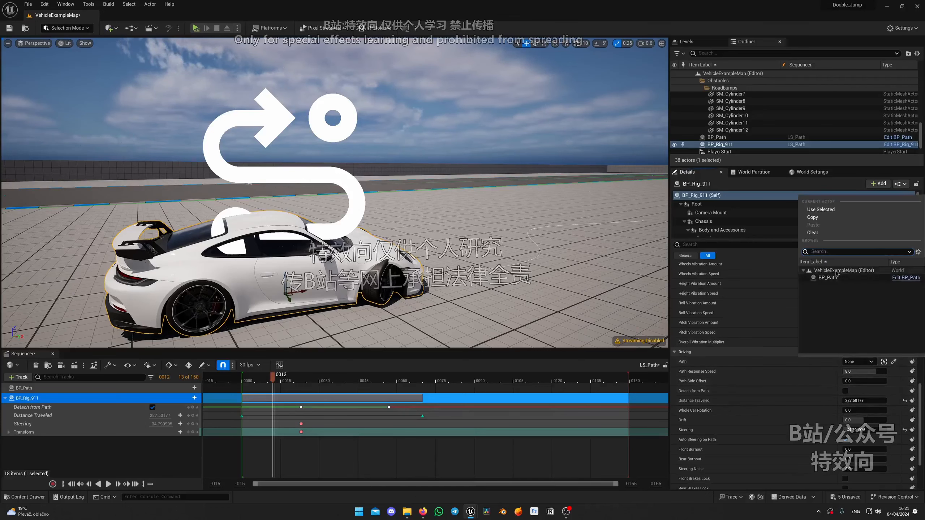
pyautogui.click(825, 233)
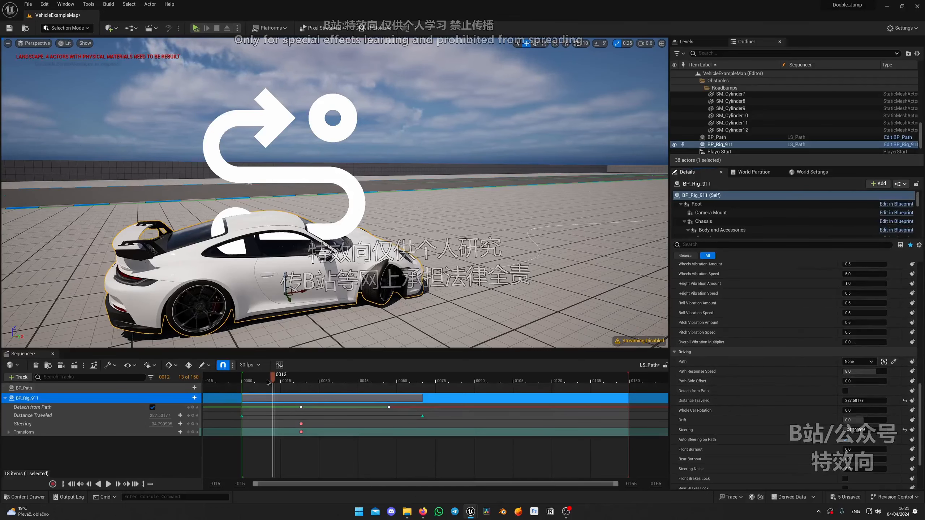
# - Remove the BP_Path and BP_Rig_911 tracks from the LS_Path sequence and delete the BP_Path actor from the level
pyautogui.click(410, 381)
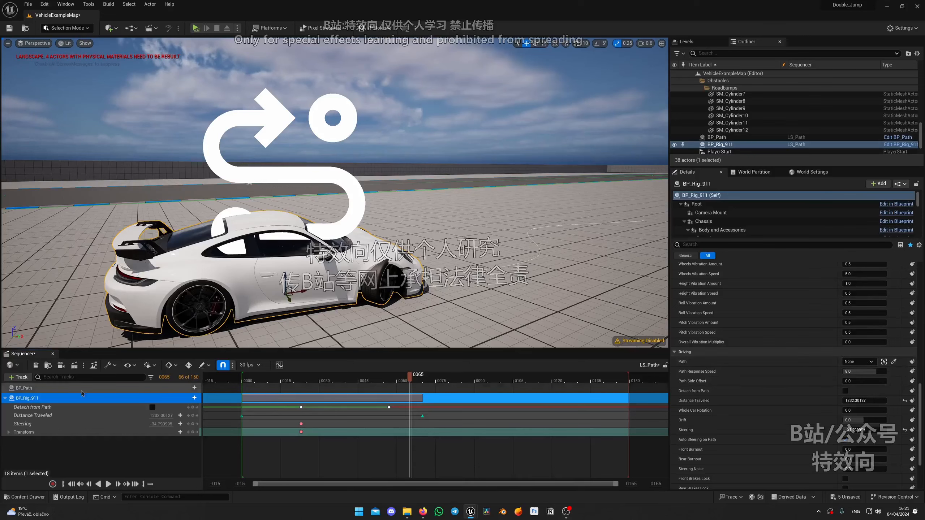
pyautogui.click(71, 388)
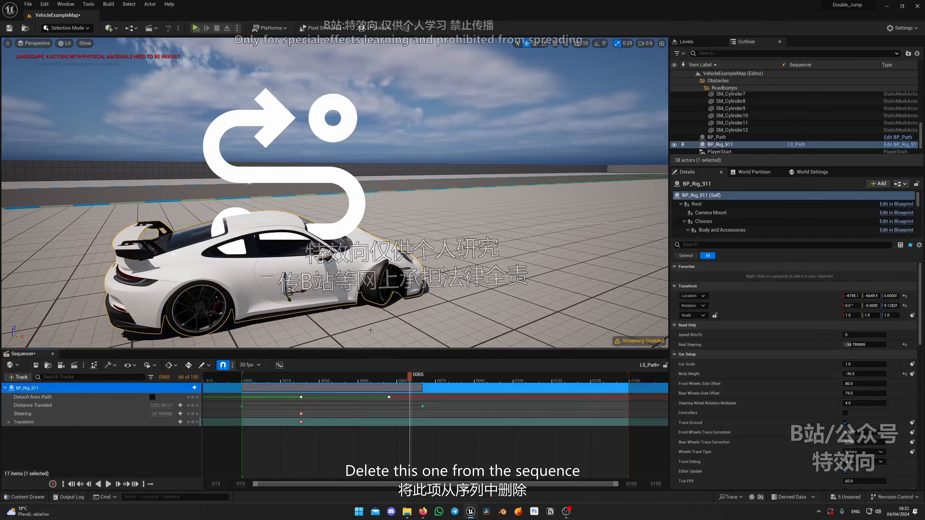
pyautogui.press('Delete')
pyautogui.click(360, 194)
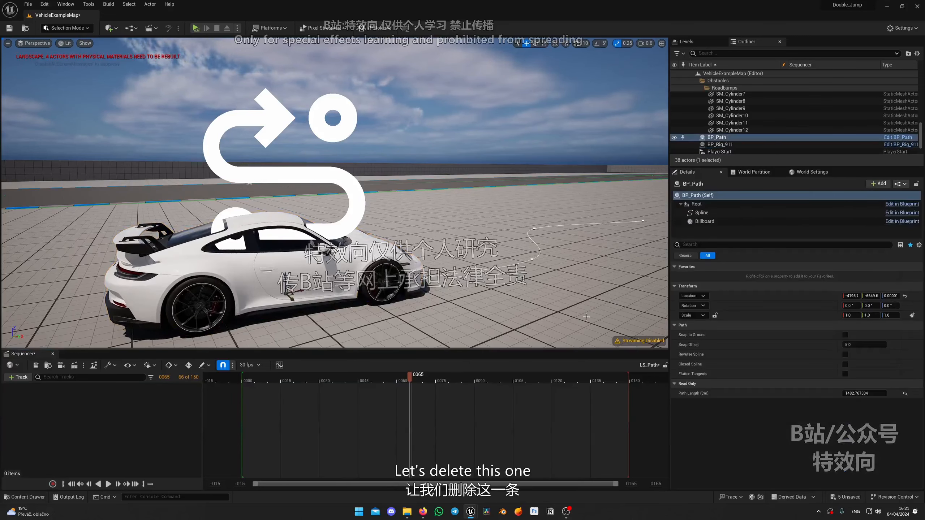
pyautogui.press('Delete')
# - Move the BP_Rig_911 car from the tiled floor towards the asphalt road
pyautogui.click(399, 256)
pyautogui.moveTo(427, 256)
pyautogui.mouseDown(button='right')
pyautogui.moveTo(428, 265)
pyautogui.moveTo(427, 256)
pyautogui.moveTo(387, 269)
pyautogui.moveTo(415, 262)
pyautogui.mouseUp(button='right')
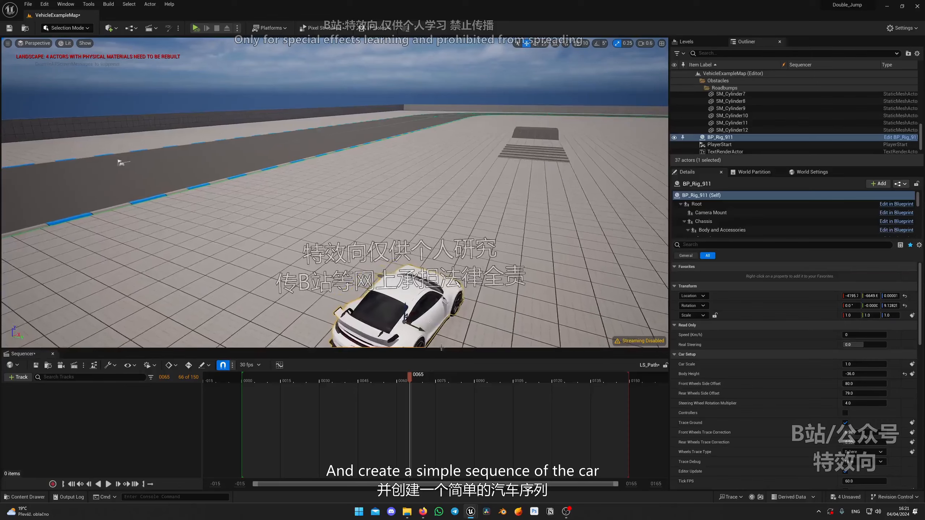
pyautogui.moveTo(424, 330); pyautogui.dragTo(126, 233)
pyautogui.moveTo(126, 234); pyautogui.dragTo(14, 236, button='right')
pyautogui.scroll(3, 127, 233)
pyautogui.press('w')
pyautogui.press('d')
pyautogui.press('e')
# - Adjust the car's position and rotation so it stands on the asphalt near the blue curb, aligned with the road
pyautogui.moveTo(421, 270); pyautogui.dragTo(387, 262)
pyautogui.press('a')
pyautogui.moveTo(388, 262); pyautogui.dragTo(524, 250, button='right')
pyautogui.moveTo(246, 287); pyautogui.dragTo(210, 314)
pyautogui.moveTo(209, 314)
pyautogui.mouseDown(button='right')
pyautogui.moveTo(215, 299)
pyautogui.moveTo(270, 335)
pyautogui.moveTo(401, 292)
pyautogui.moveTo(371, 313)
pyautogui.moveTo(386, 368)
pyautogui.moveTo(339, 353)
pyautogui.moveTo(288, 295)
pyautogui.moveTo(375, 330)
pyautogui.moveTo(408, 328)
pyautogui.moveTo(448, 274)
pyautogui.moveTo(408, 292)
pyautogui.moveTo(364, 295)
pyautogui.moveTo(281, 341)
pyautogui.moveTo(244, 317)
pyautogui.moveTo(219, 319)
pyautogui.mouseUp(button='right')
pyautogui.press('a')
pyautogui.scroll(1, 215, 299)
pyautogui.press('w')
pyautogui.scroll(2, 389, 302)
pyautogui.press('w')
pyautogui.press('w')
pyautogui.press('w')
pyautogui.scroll(2, 382, 291)
pyautogui.press('d')
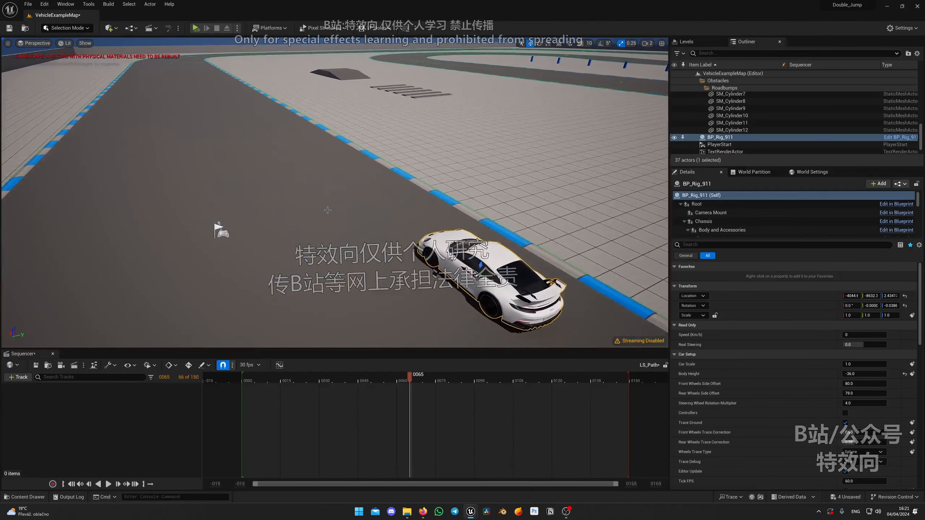
# - Place a BP_Path from the CarRig Blueprints folder on the asphalt just ahead of the car and extend its spline along the road
pyautogui.hotkey('ctrl', 'space')
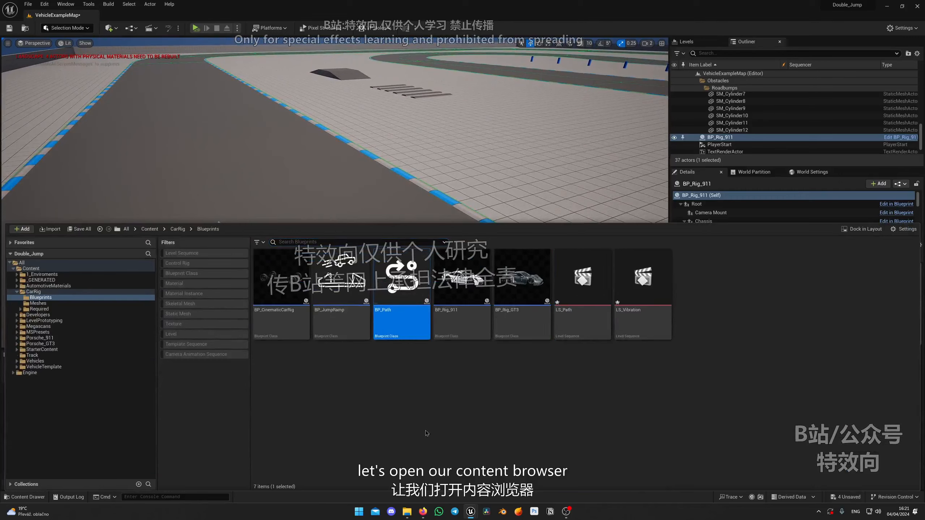
pyautogui.moveTo(380, 284); pyautogui.dragTo(375, 224)
pyautogui.scroll(5, 375, 265)
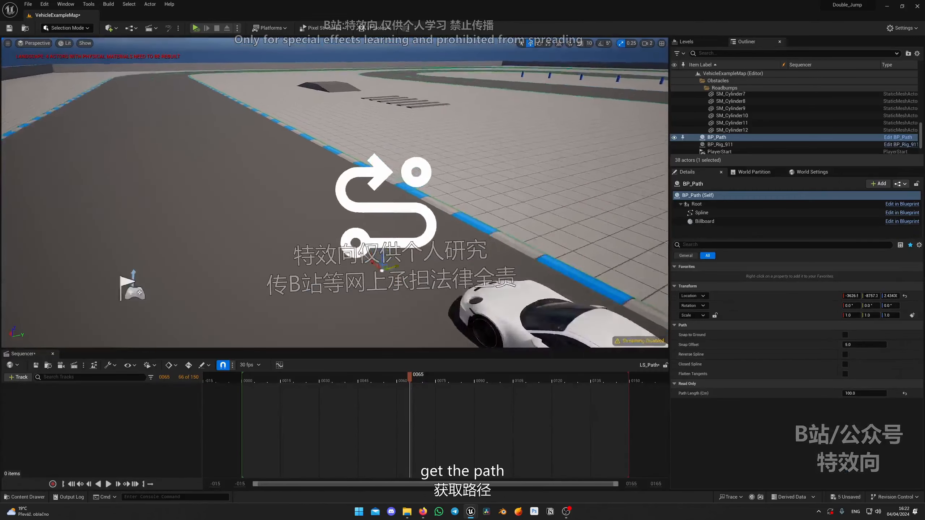
pyautogui.moveTo(360, 249); pyautogui.dragTo(386, 237, button='right')
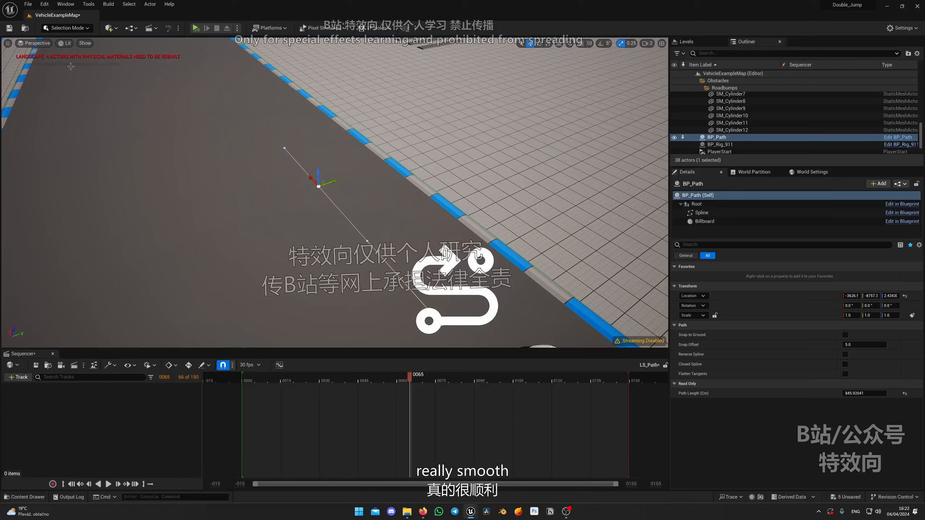
# - In top view, stretch the path's end point along the straight to a length of about 3380 cm
pyautogui.click(35, 43)
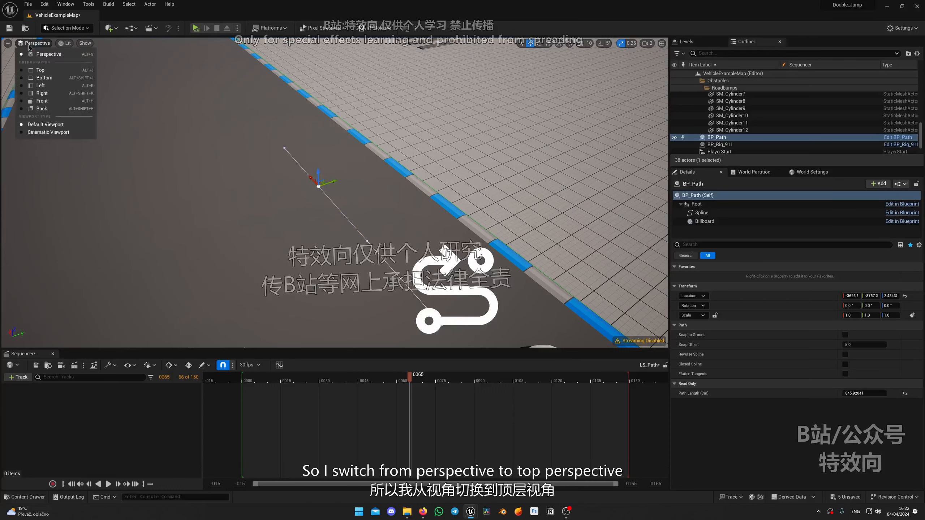
pyautogui.click(40, 71)
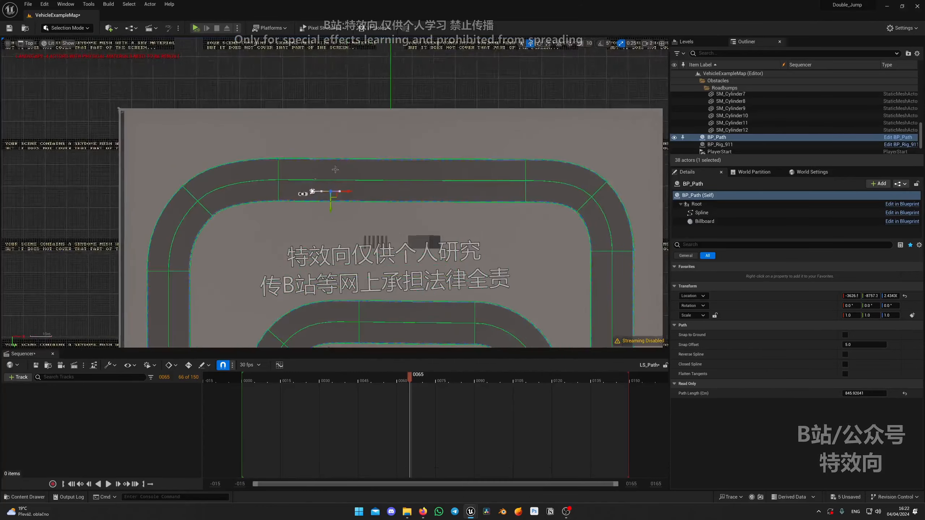
pyautogui.scroll(5, 335, 170)
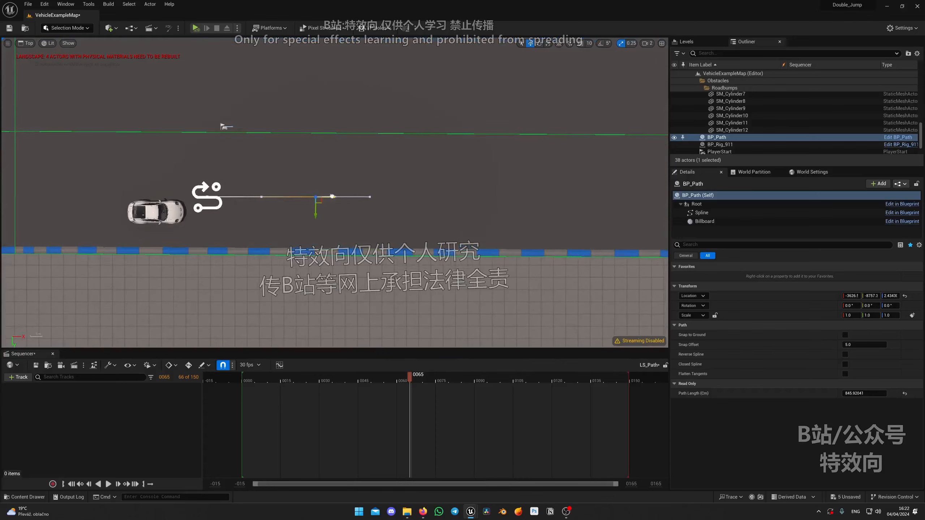
pyautogui.moveTo(419, 207); pyautogui.dragTo(275, 196, button='right')
pyautogui.scroll(-3, 328, 203)
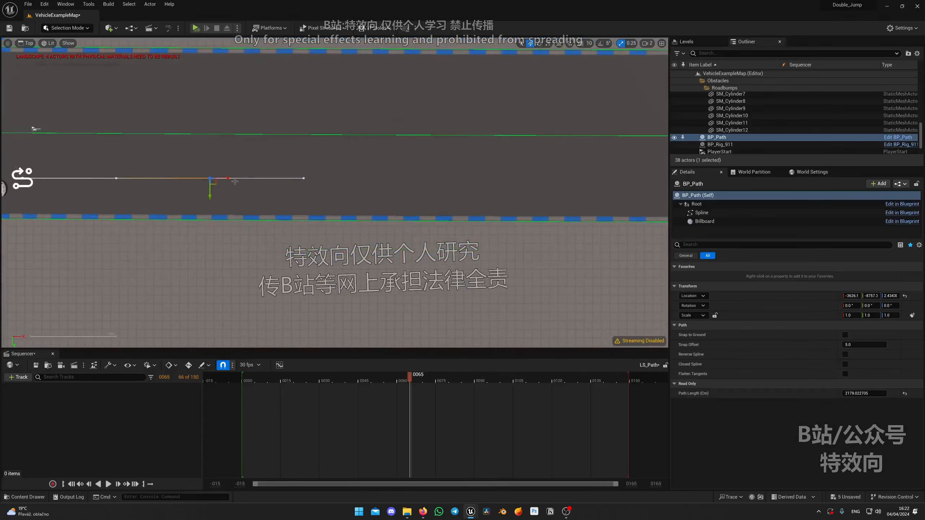
pyautogui.moveTo(296, 179); pyautogui.dragTo(332, 179)
pyautogui.moveTo(346, 181); pyautogui.dragTo(257, 177, button='right')
pyautogui.scroll(-2, 257, 176)
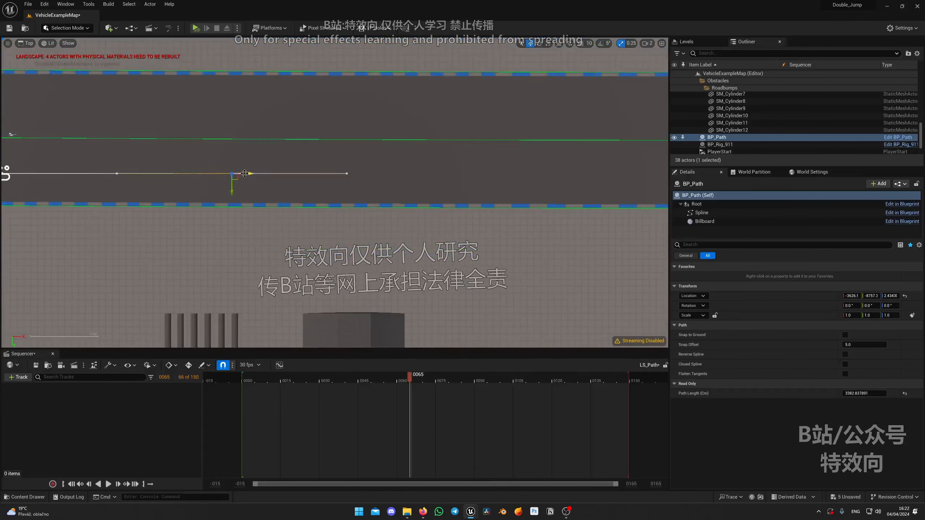
# - Extend the path to the first corner by duplicating its end spline point at wide intervals along the straight
pyautogui.keyDown('alt'); pyautogui.moveTo(420, 173); pyautogui.dragTo(477, 174); pyautogui.keyUp('alt')
pyautogui.moveTo(512, 175); pyautogui.dragTo(337, 172, button='right')
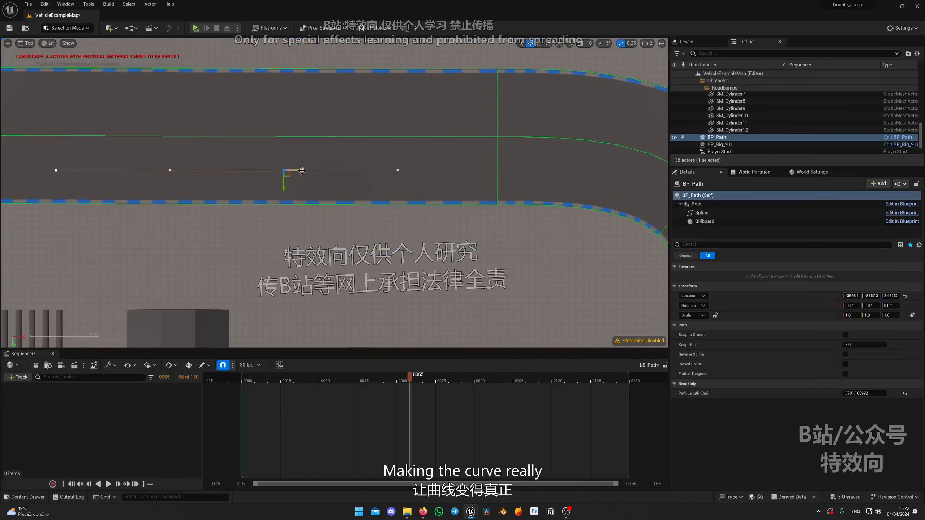
pyautogui.keyDown('alt'); pyautogui.moveTo(301, 171); pyautogui.dragTo(443, 170); pyautogui.keyUp('alt')
pyautogui.moveTo(300, 176); pyautogui.dragTo(99, 125, button='right')
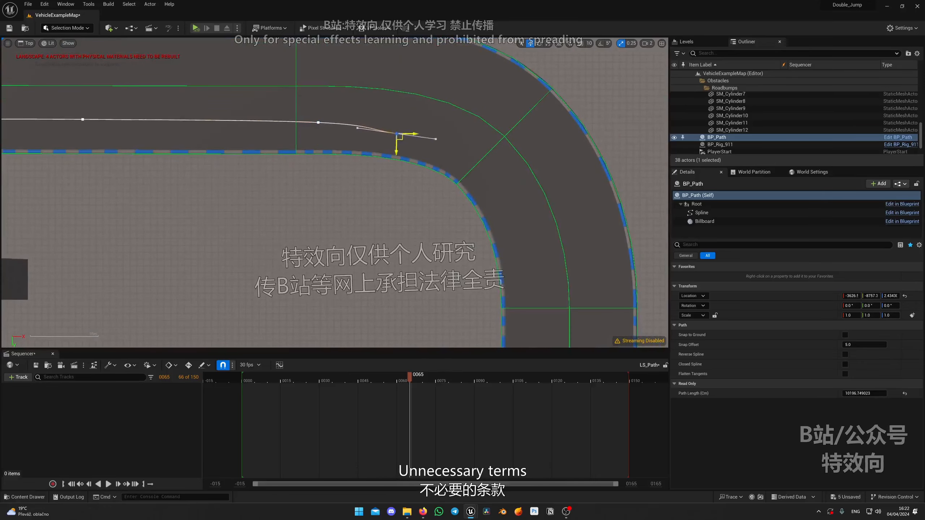
# - Carry the path into the first corner with widely spaced spline points that follow the inner side of the bend
pyautogui.keyDown('alt'); pyautogui.moveTo(401, 138); pyautogui.dragTo(382, 137); pyautogui.keyUp('alt')
pyautogui.scroll(5, 342, 127)
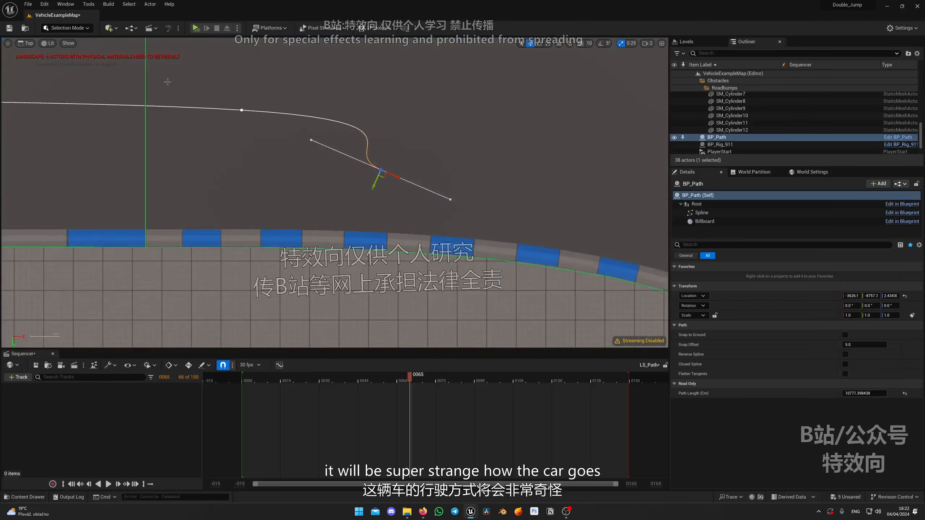
pyautogui.scroll(-8, 433, 165)
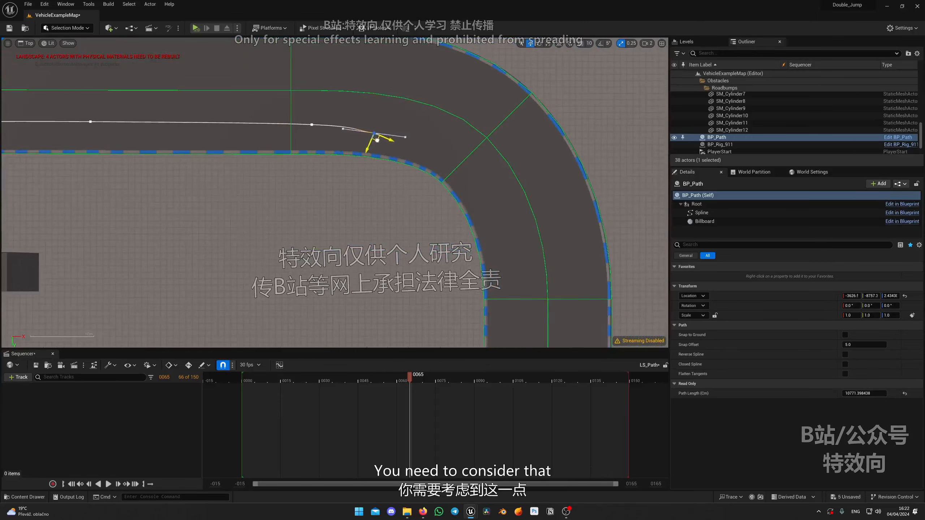
pyautogui.moveTo(377, 140); pyautogui.dragTo(497, 202)
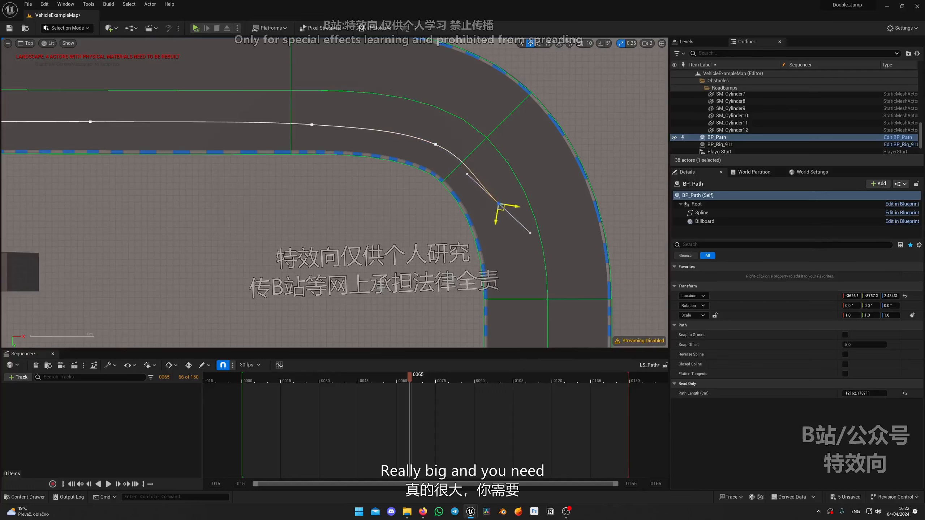
pyautogui.moveTo(431, 199); pyautogui.dragTo(341, 113, button='right')
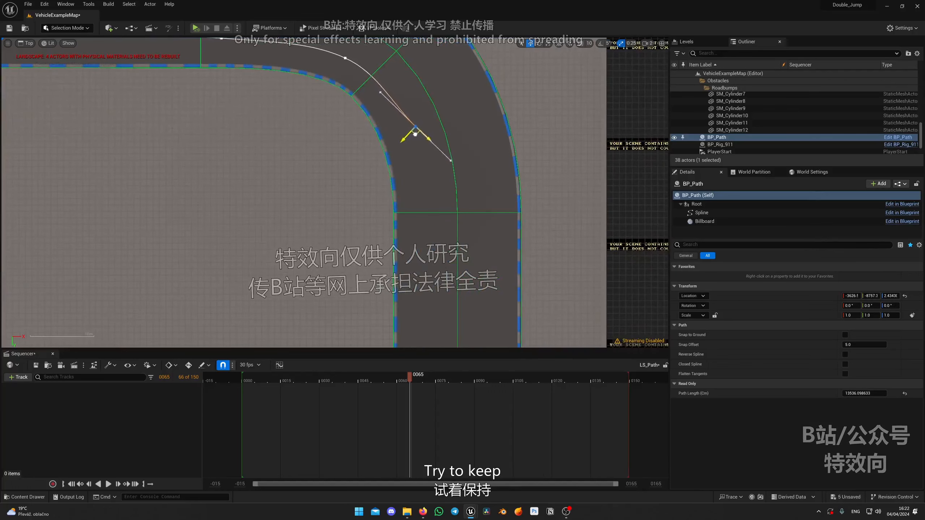
pyautogui.moveTo(366, 147); pyautogui.dragTo(370, 152, button='right')
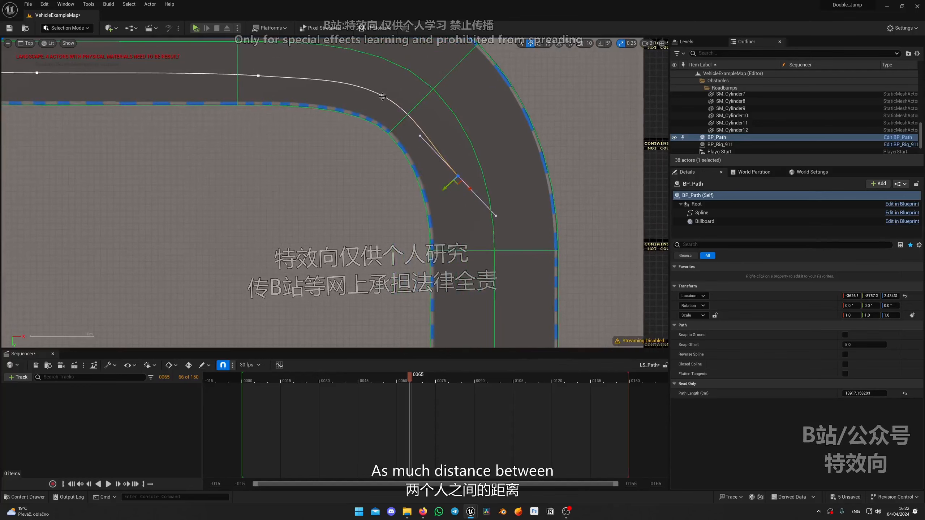
# - Continue the path out of the first corner with two duplicated spline points leading towards the outer side of the next straight
pyautogui.keyDown('alt'); pyautogui.moveTo(458, 176); pyautogui.dragTo(514, 295); pyautogui.keyUp('alt')
pyautogui.moveTo(385, 161); pyautogui.dragTo(343, 59, button='right')
pyautogui.scroll(-2, 432, 213)
pyautogui.moveTo(458, 240); pyautogui.dragTo(445, 170, button='right')
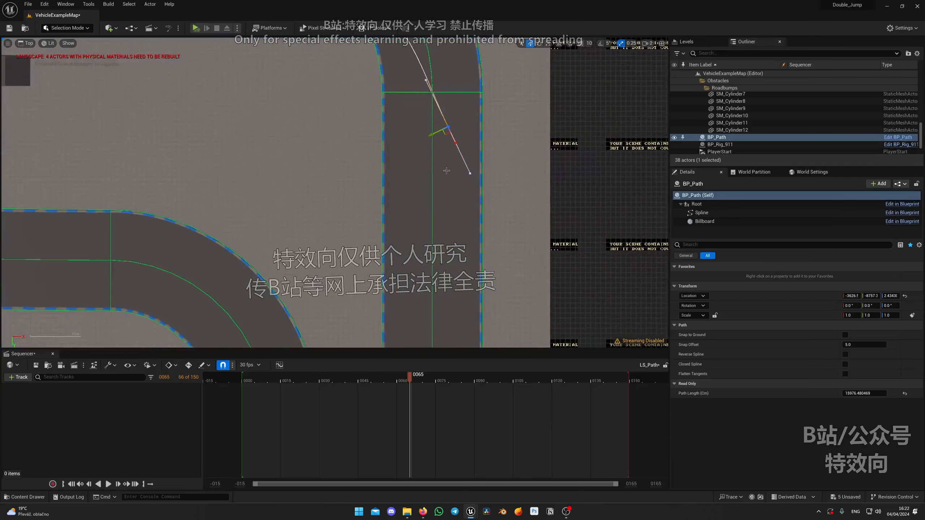
pyautogui.keyDown('alt'); pyautogui.moveTo(445, 133); pyautogui.dragTo(466, 270); pyautogui.keyUp('alt')
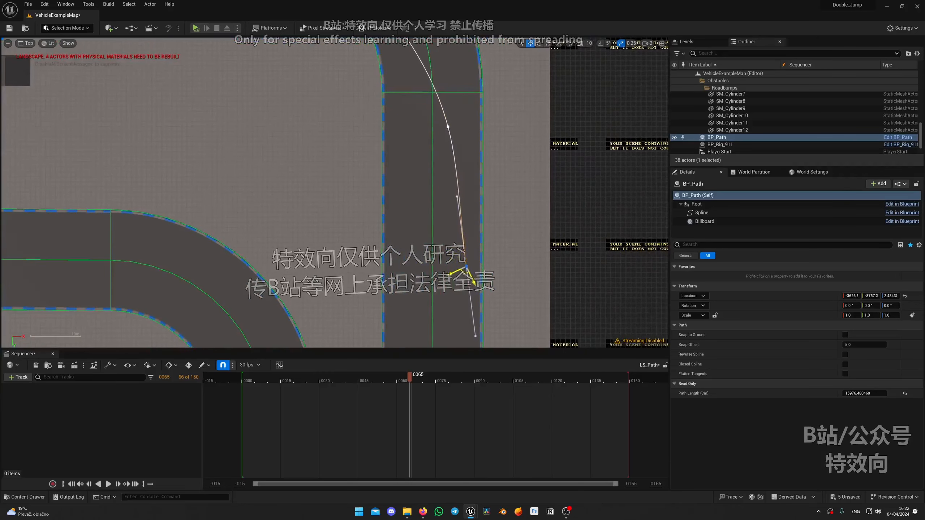
pyautogui.moveTo(417, 125); pyautogui.dragTo(408, 208, button='right')
pyautogui.scroll(-2, 409, 190)
pyautogui.moveTo(400, 134); pyautogui.dragTo(413, 165, button='right')
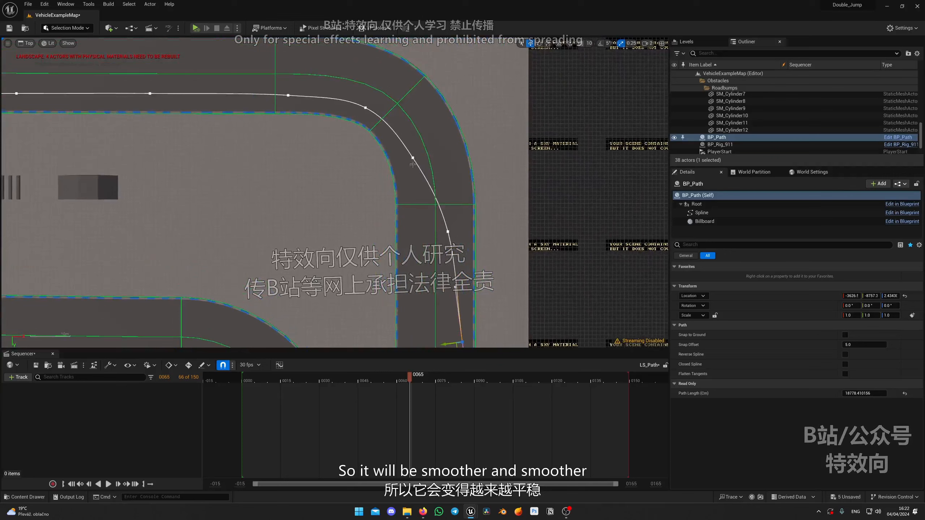
# - Smooth the bend by nudging the mid-corner spline point and shifting the point before it closer to the inner curb
pyautogui.click(412, 157)
pyautogui.moveTo(411, 166); pyautogui.dragTo(415, 163)
pyautogui.scroll(3, 390, 144)
pyautogui.click(354, 90)
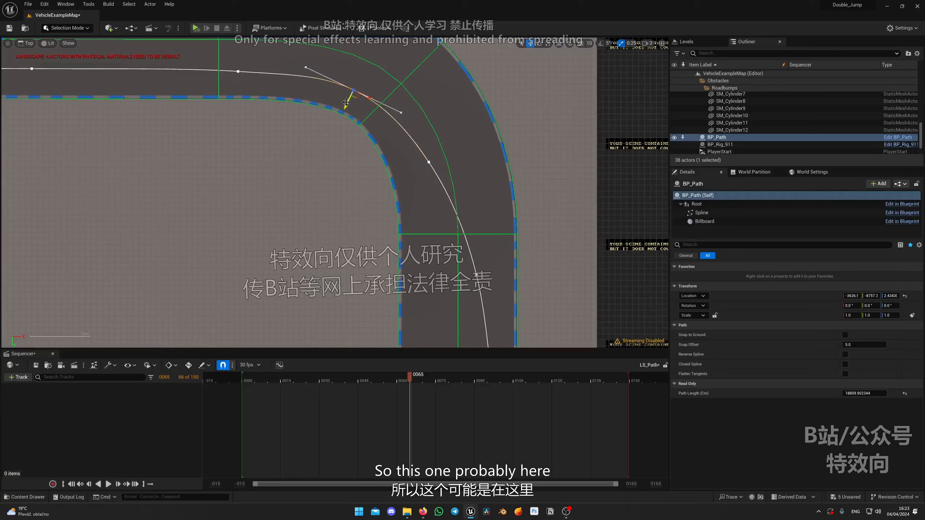
pyautogui.moveTo(346, 102); pyautogui.dragTo(345, 106)
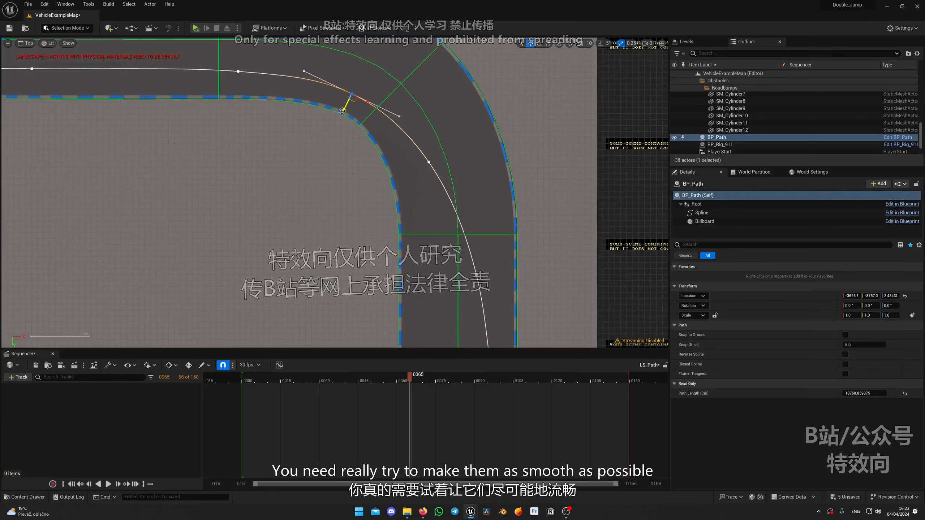
# - Duplicate the path's end point further down the straight, keeping it near the outer curb
pyautogui.moveTo(462, 219); pyautogui.dragTo(445, 97, button='right')
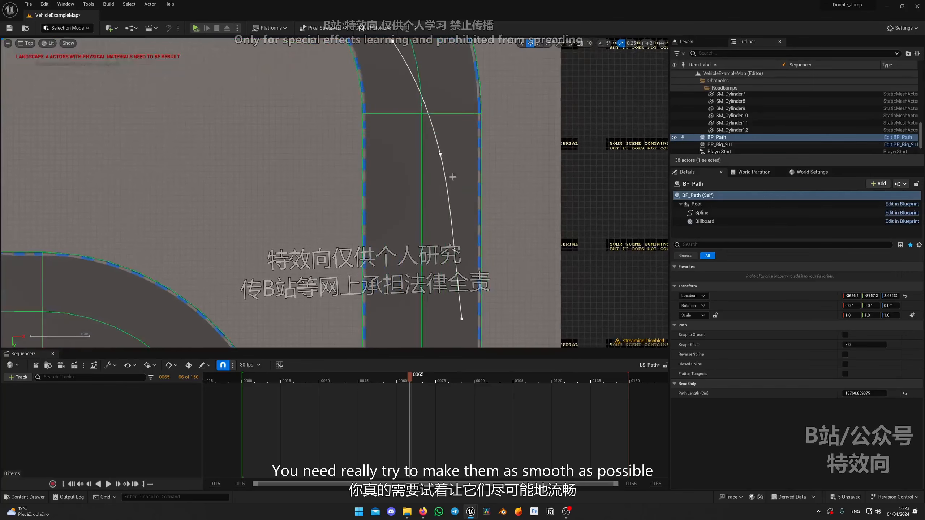
pyautogui.scroll(-5, 444, 97)
pyautogui.click(464, 219)
pyautogui.moveTo(467, 277); pyautogui.dragTo(459, 204, button='right')
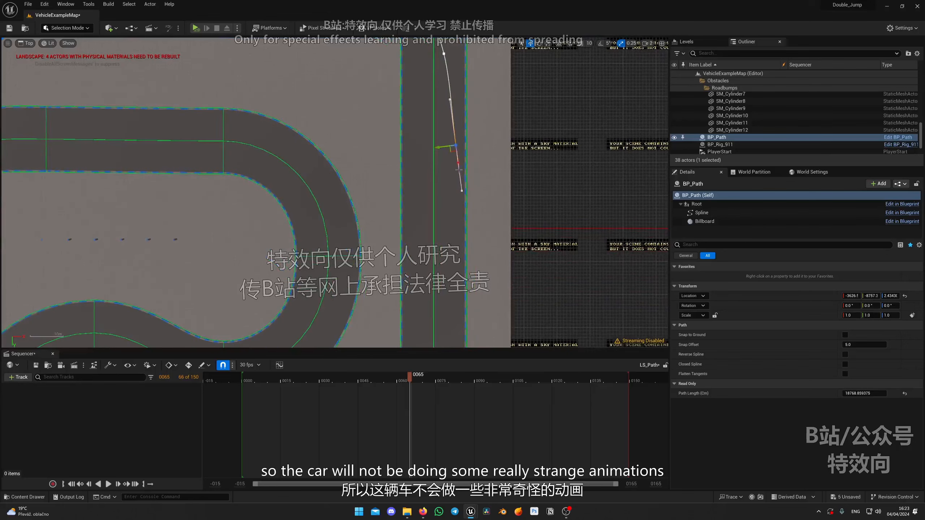
pyautogui.keyDown('alt'); pyautogui.moveTo(451, 151); pyautogui.dragTo(451, 215); pyautogui.keyUp('alt')
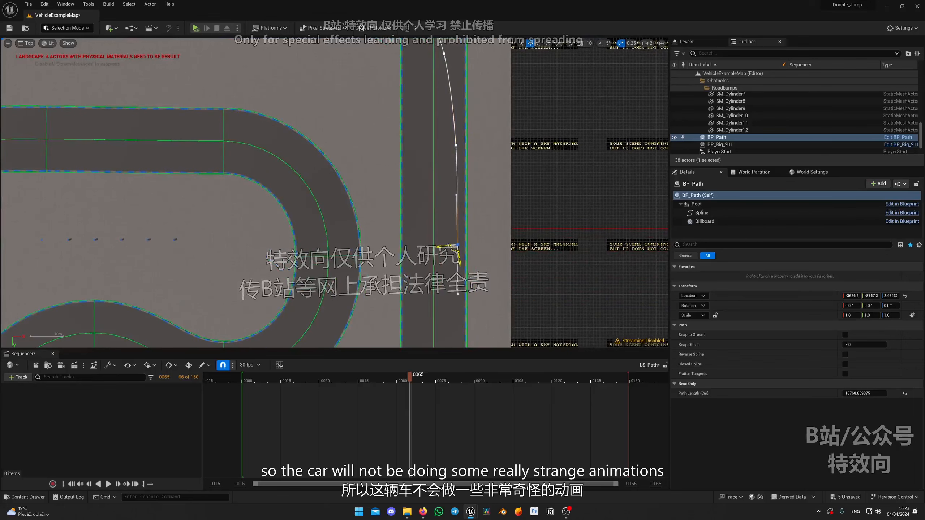
pyautogui.moveTo(494, 295); pyautogui.dragTo(470, 302, button='right')
pyautogui.scroll(4, 470, 302)
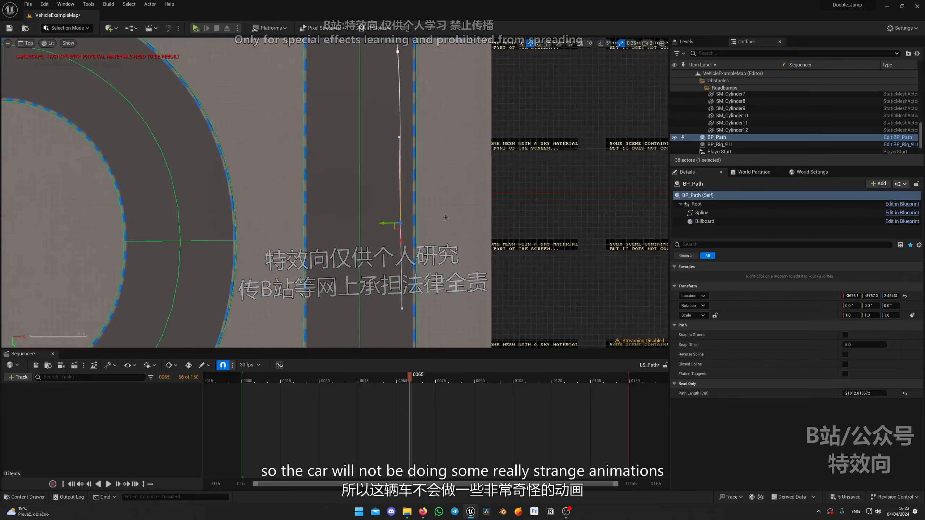
# - Adjust the spline point at the entry of the first corner slightly towards the inner curb to smooth the turn-in
pyautogui.moveTo(418, 187); pyautogui.dragTo(441, 252, button='right')
pyautogui.scroll(-4, 441, 252)
pyautogui.scroll(-2, 438, 252)
pyautogui.moveTo(411, 163); pyautogui.dragTo(426, 261, button='right')
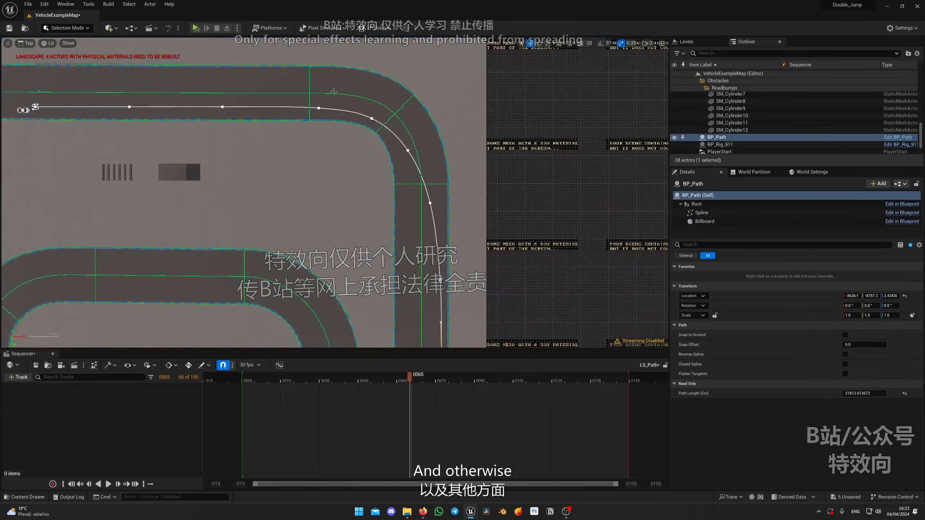
pyautogui.scroll(6, 348, 137)
pyautogui.moveTo(345, 132); pyautogui.dragTo(430, 177, button='right')
pyautogui.click(364, 160)
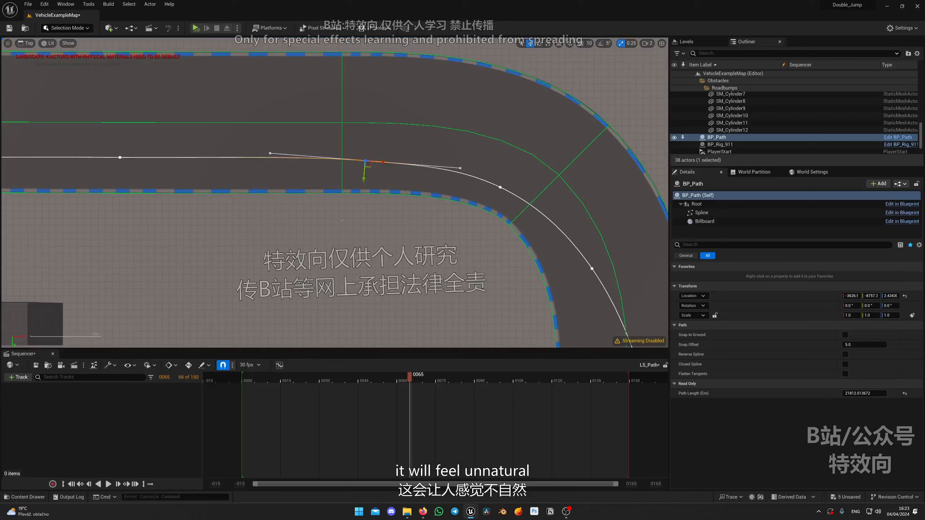
pyautogui.moveTo(375, 164); pyautogui.dragTo(342, 179)
# - Extend the path from its end point down the straight and into the second corner with duplicated spline points
pyautogui.moveTo(506, 223); pyautogui.dragTo(419, 171, button='right')
pyautogui.scroll(-2, 419, 171)
pyautogui.scroll(-3, 460, 231)
pyautogui.moveTo(461, 231); pyautogui.dragTo(463, 147, button='right')
pyautogui.scroll(3, 465, 243)
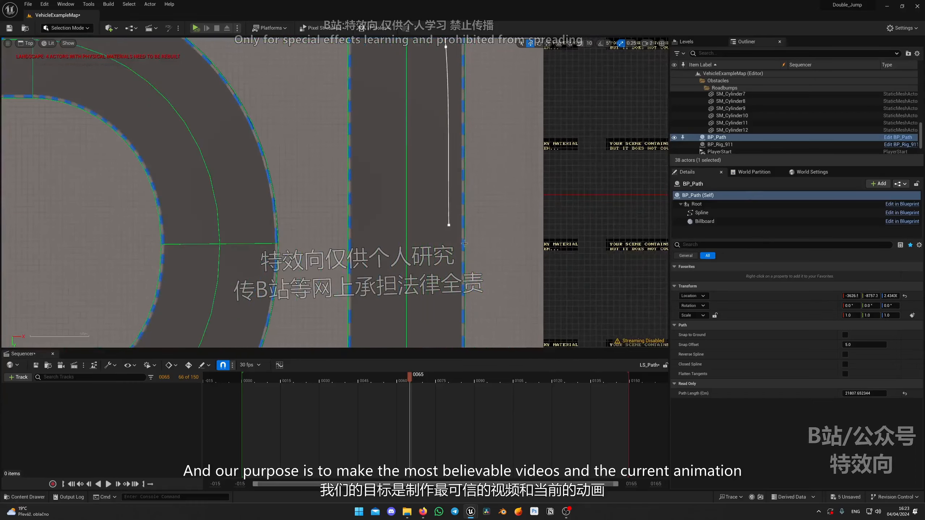
pyautogui.click(447, 229)
pyautogui.hotkey('ctrl', 'z')
pyautogui.click(448, 223)
pyautogui.click(449, 225)
pyautogui.moveTo(447, 249); pyautogui.dragTo(438, 99, button='right')
pyautogui.scroll(-3, 443, 215)
pyautogui.keyDown('alt'); pyautogui.moveTo(441, 109); pyautogui.dragTo(386, 291); pyautogui.keyUp('alt')
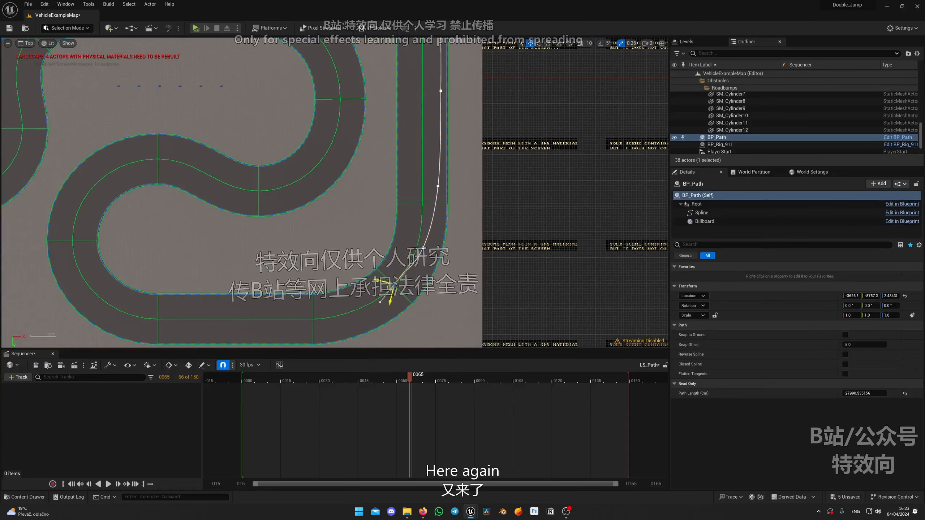
# - Reshape the second corner by pulling its middle spline point towards the inner curb and moving the end point further along the bend
pyautogui.scroll(4, 379, 301)
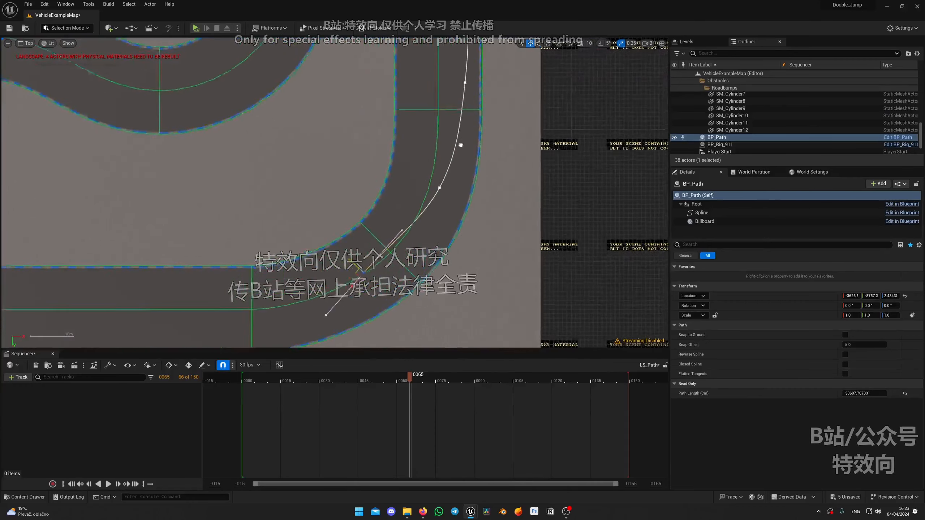
pyautogui.click(451, 181)
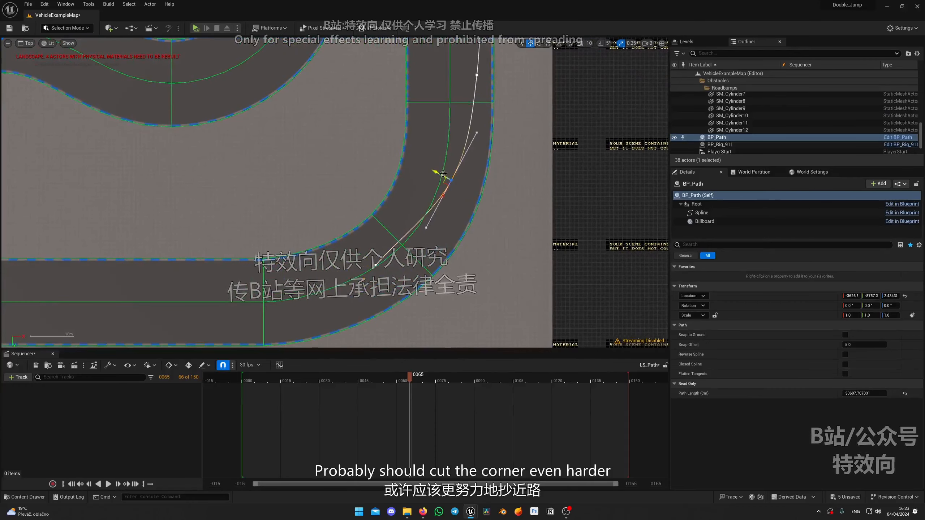
pyautogui.moveTo(440, 175); pyautogui.dragTo(418, 163)
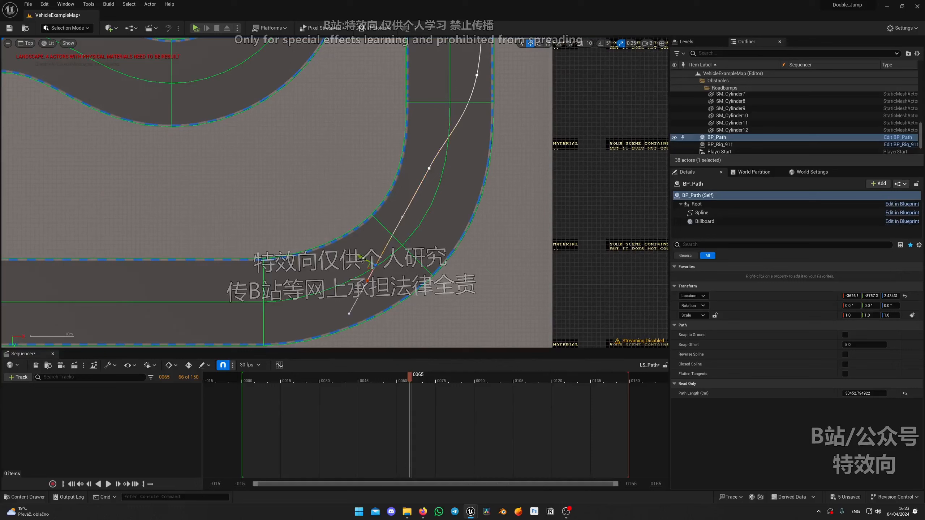
pyautogui.moveTo(363, 259); pyautogui.dragTo(326, 296)
pyautogui.click(429, 168)
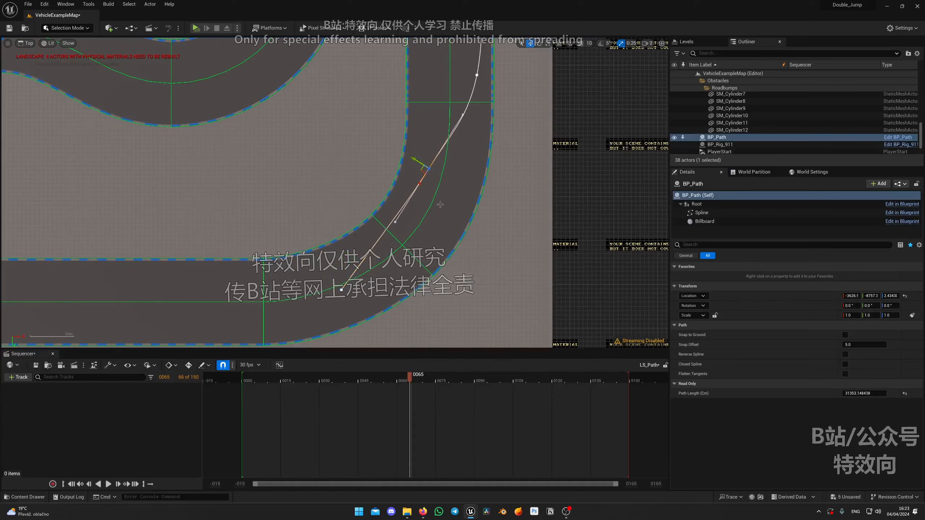
pyautogui.moveTo(416, 160); pyautogui.dragTo(427, 167)
# - Shift the spline point before the second corner and the one inside its turn-in towards the inner curb
pyautogui.moveTo(463, 82); pyautogui.dragTo(450, 192, button='right')
pyautogui.scroll(-8, 450, 192)
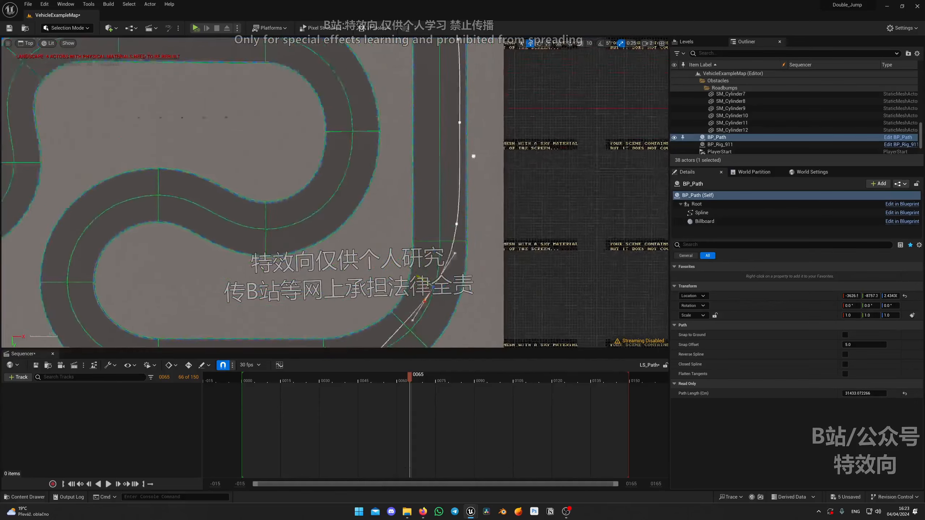
pyautogui.moveTo(458, 158); pyautogui.dragTo(460, 90, button='right')
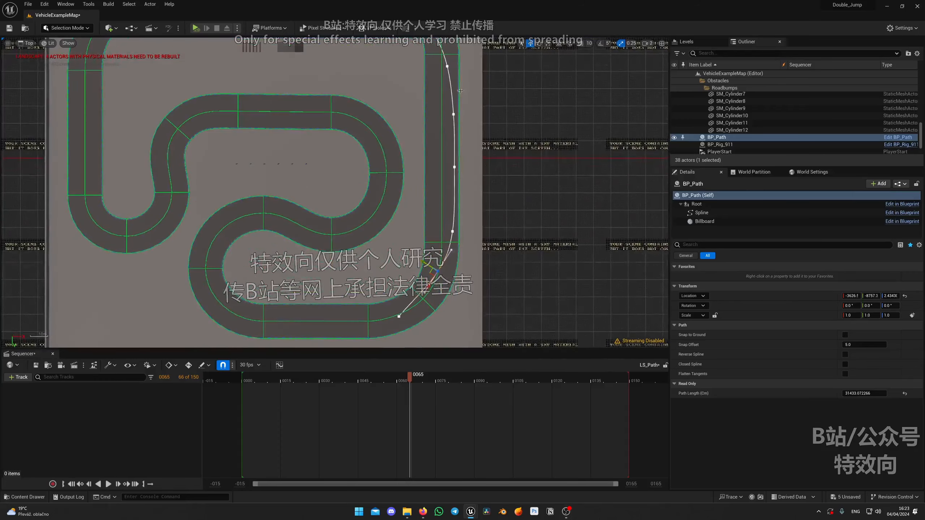
pyautogui.click(452, 232)
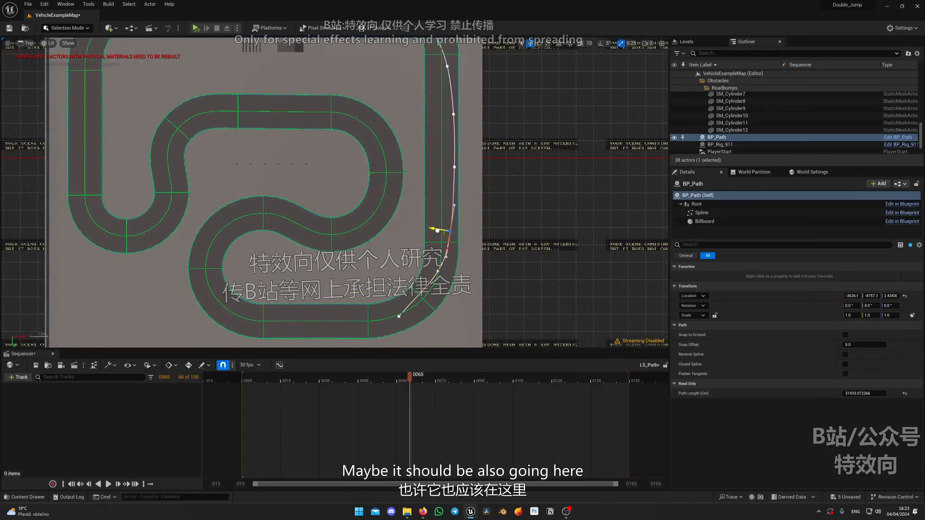
pyautogui.scroll(6, 453, 183)
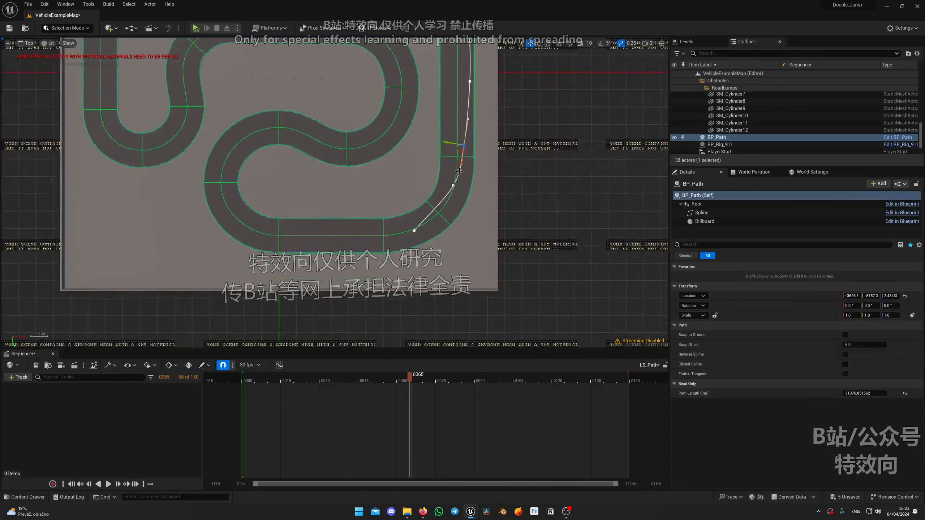
pyautogui.click(440, 213)
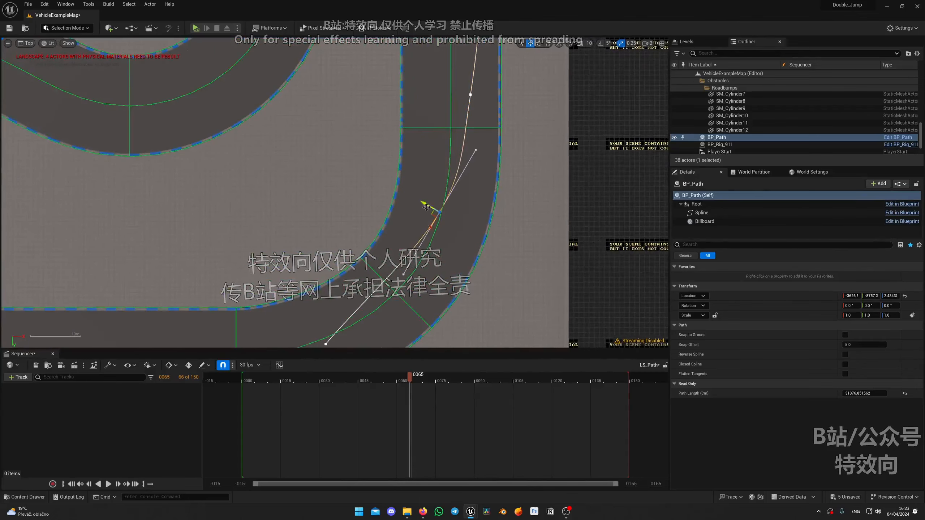
pyautogui.moveTo(427, 205); pyautogui.dragTo(413, 197)
# - Nudge the path's end point towards the inner curb, then duplicate it onto the following straight near the outer curb
pyautogui.moveTo(368, 288); pyautogui.dragTo(430, 194, button='right')
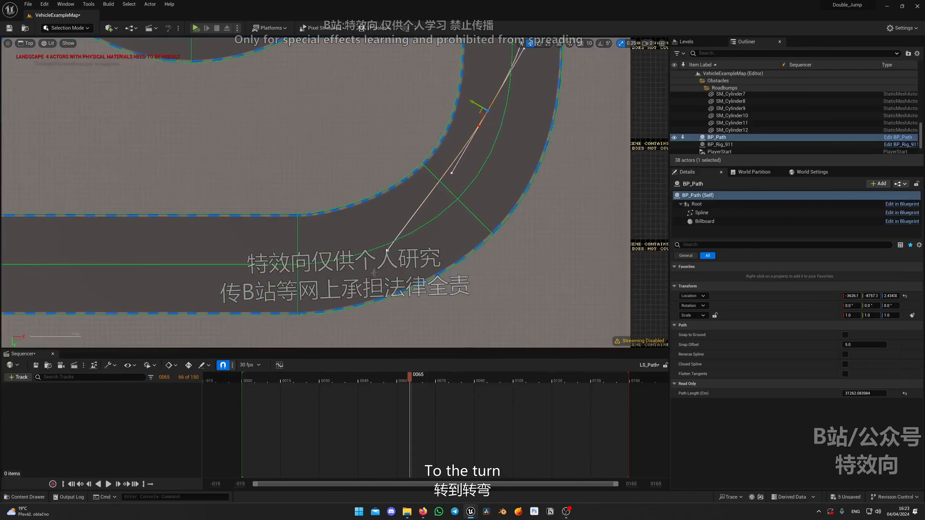
pyautogui.click(387, 252)
pyautogui.moveTo(380, 252); pyautogui.dragTo(372, 245)
pyautogui.moveTo(373, 244); pyautogui.dragTo(458, 219, button='right')
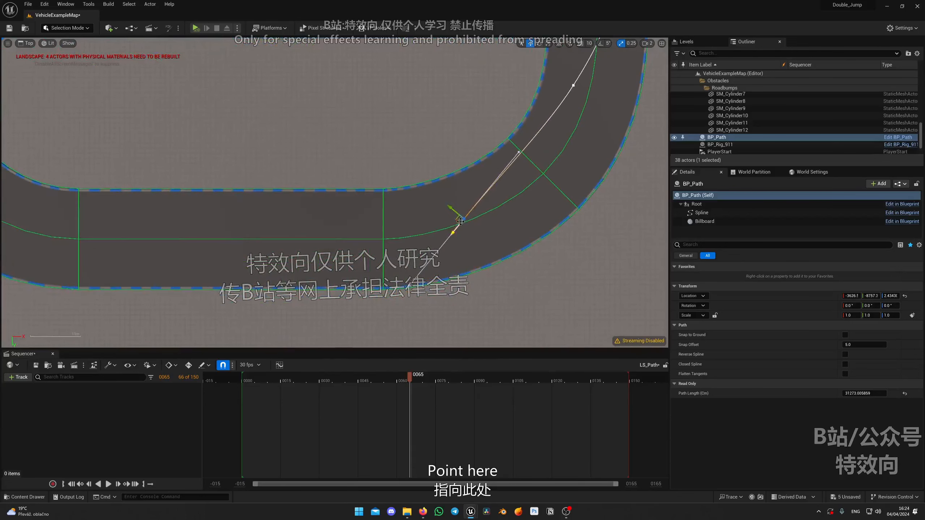
pyautogui.keyDown('alt'); pyautogui.moveTo(458, 219); pyautogui.dragTo(345, 275); pyautogui.keyUp('alt')
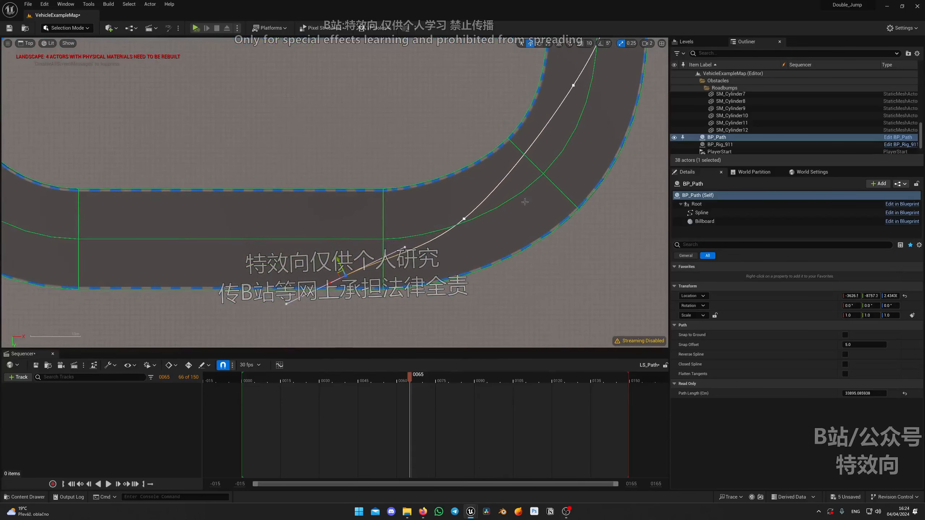
pyautogui.click(462, 219)
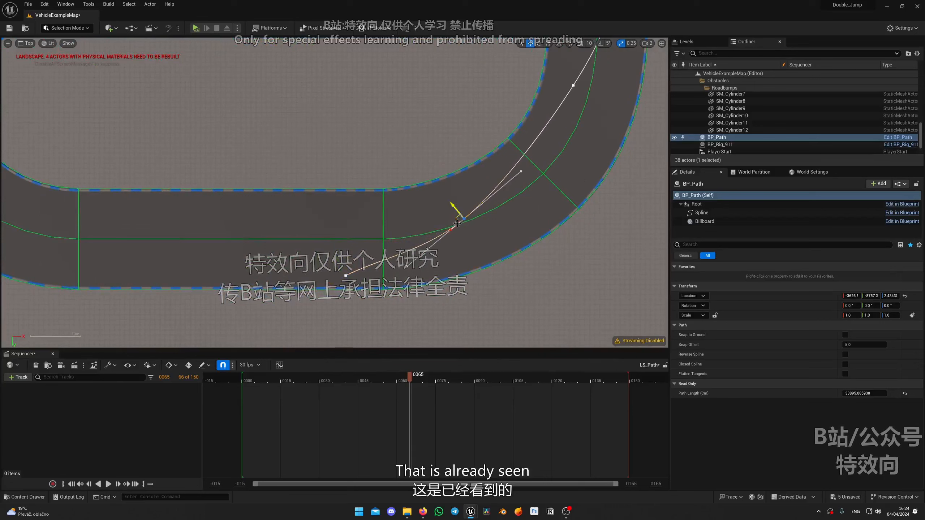
pyautogui.click(345, 276)
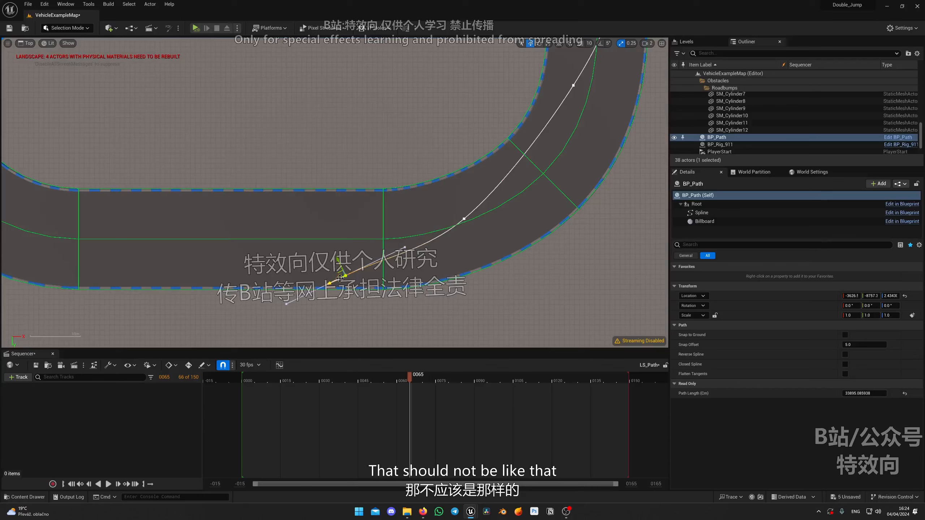
pyautogui.moveTo(340, 278); pyautogui.dragTo(310, 287)
# - Search the level's actors for "path" and reselect BP_Path
pyautogui.click(573, 85)
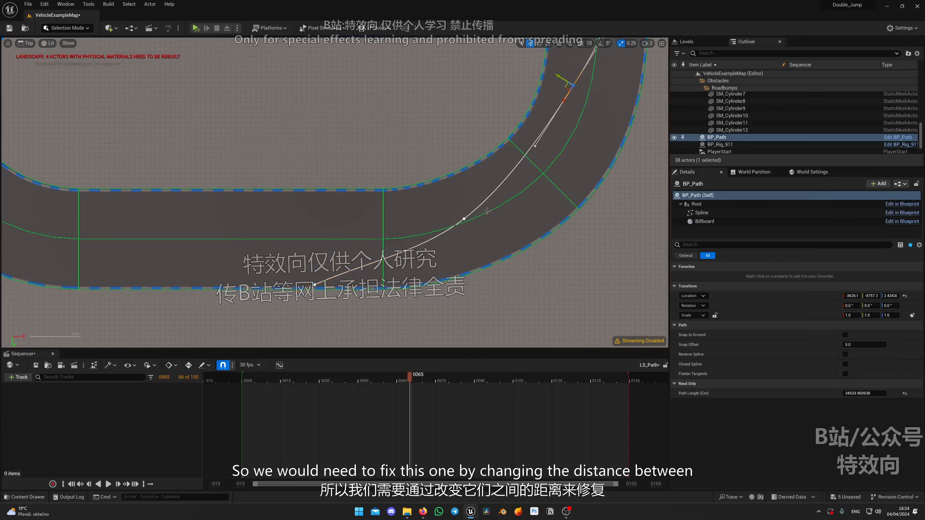
pyautogui.click(462, 221)
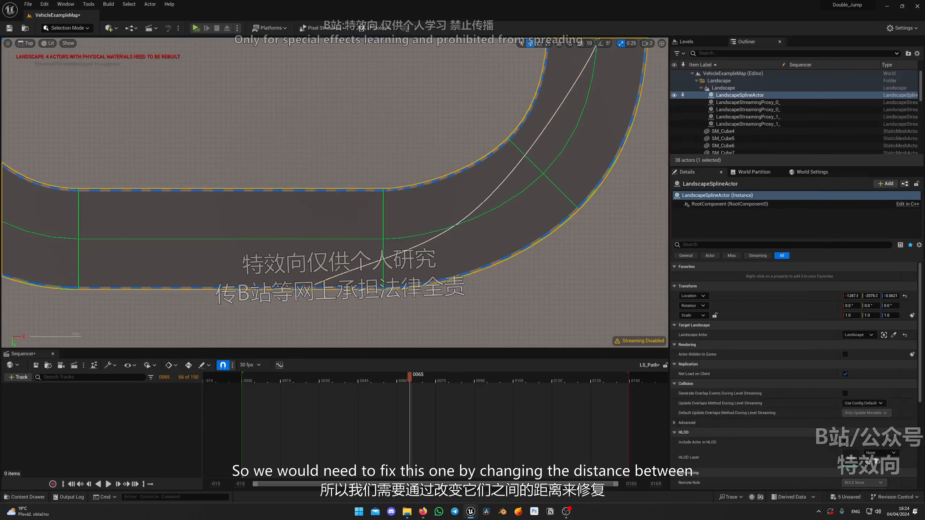
pyautogui.scroll(-5, 742, 121)
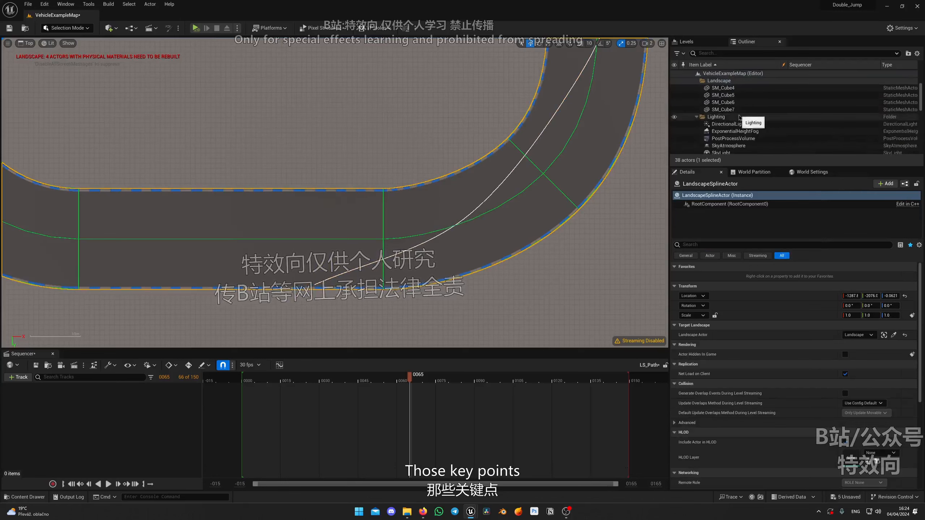
pyautogui.click(726, 52)
pyautogui.write('path')
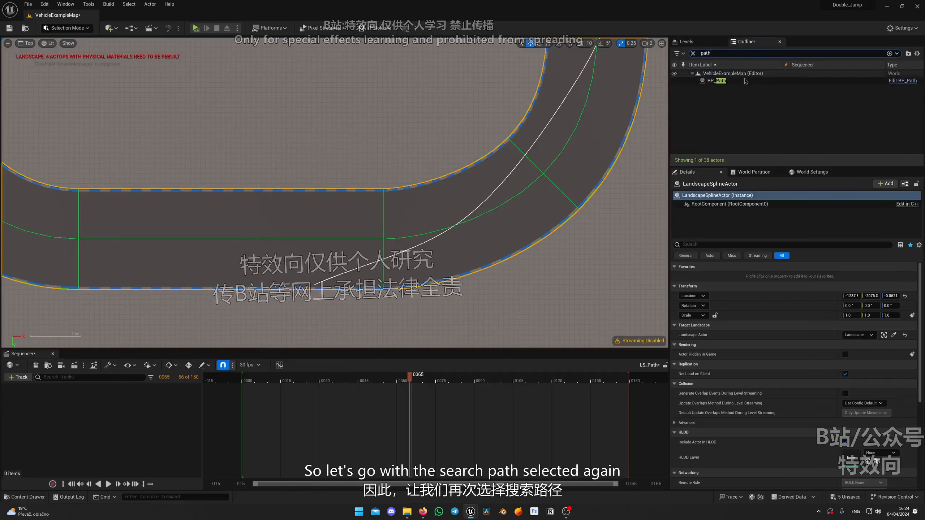
pyautogui.press('Return')
# - Move the spline point at the second corner's exit towards the inner curb and the end point away from the outer curb
pyautogui.click(462, 220)
pyautogui.moveTo(454, 209); pyautogui.dragTo(469, 191)
pyautogui.click(315, 283)
pyautogui.moveTo(316, 284); pyautogui.dragTo(365, 282, button='right')
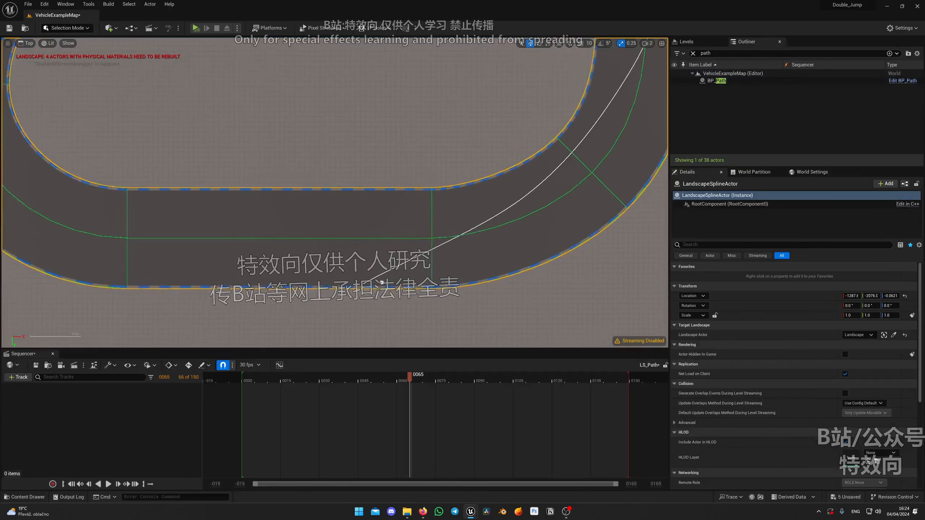
pyautogui.click(721, 81)
pyautogui.click(363, 284)
pyautogui.moveTo(360, 273); pyautogui.dragTo(352, 259)
# - Extend the path along the straight and into the third corner with two duplicates of its end point
pyautogui.moveTo(352, 259); pyautogui.dragTo(485, 239, button='right')
pyautogui.keyDown('alt'); pyautogui.moveTo(483, 246); pyautogui.dragTo(317, 248); pyautogui.keyUp('alt')
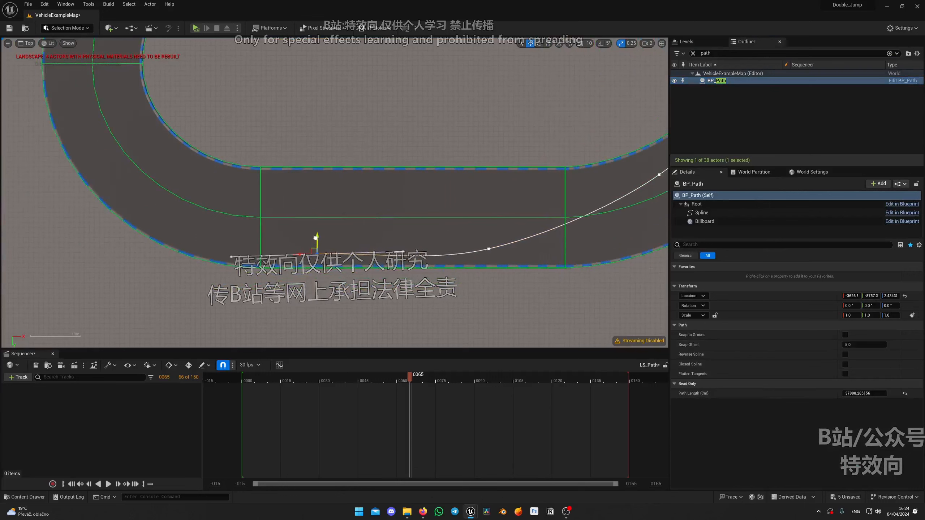
pyautogui.moveTo(304, 252); pyautogui.dragTo(203, 204)
# - Reposition the spline point at the second corner's turn-in slightly back along the path to smooth the curve
pyautogui.scroll(-2, 545, 238)
pyautogui.moveTo(545, 238); pyautogui.dragTo(408, 274, button='right')
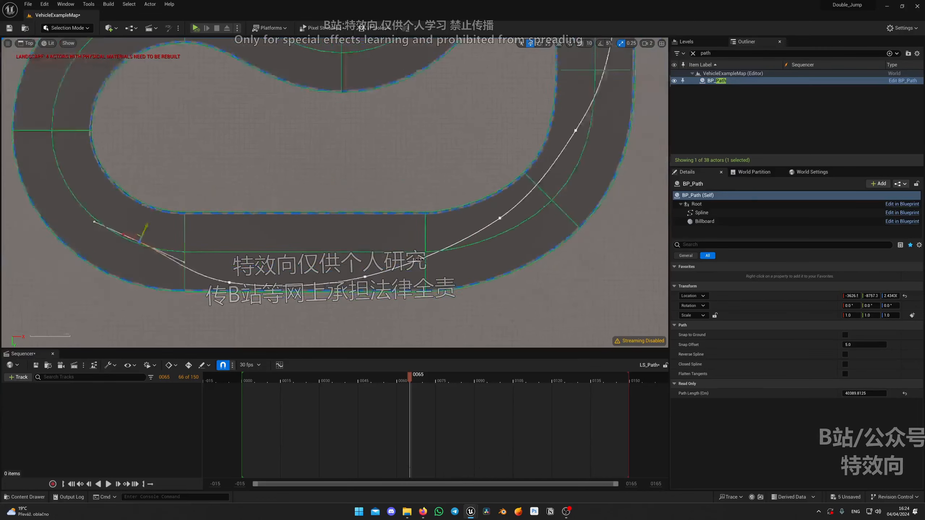
pyautogui.scroll(-1, 543, 168)
pyautogui.moveTo(546, 164); pyautogui.dragTo(452, 218, button='right')
pyautogui.scroll(-2, 452, 218)
pyautogui.scroll(3, 457, 217)
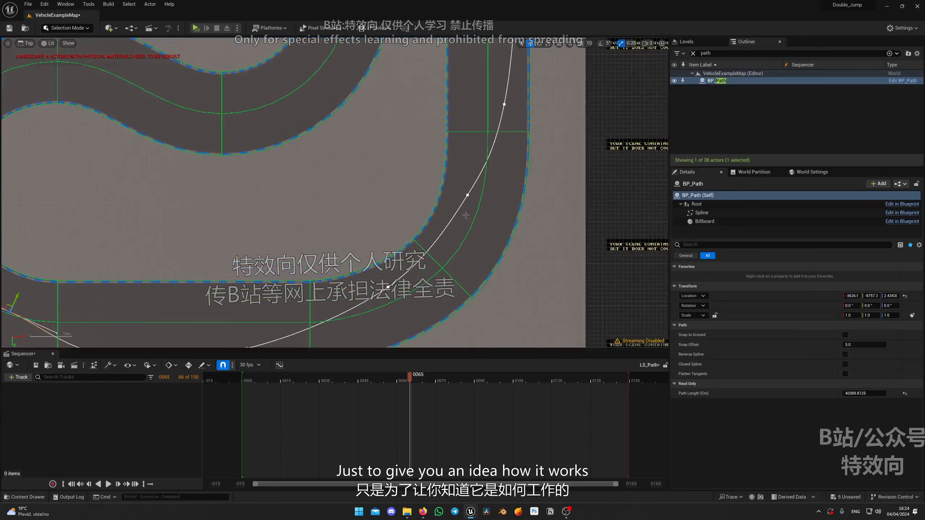
pyautogui.click(469, 195)
pyautogui.moveTo(460, 208)
pyautogui.mouseDown()
pyautogui.moveTo(455, 217)
pyautogui.moveTo(456, 198)
pyautogui.mouseUp()
# - Pull the last starting-straight spline point and the one at the first corner's entry slightly towards the inner curb
pyautogui.moveTo(516, 102); pyautogui.dragTo(490, 221, button='right')
pyautogui.scroll(-2, 499, 186)
pyautogui.scroll(-3, 499, 108)
pyautogui.moveTo(500, 108); pyautogui.dragTo(519, 287, button='right')
pyautogui.scroll(1, 420, 62)
pyautogui.scroll(2, 420, 62)
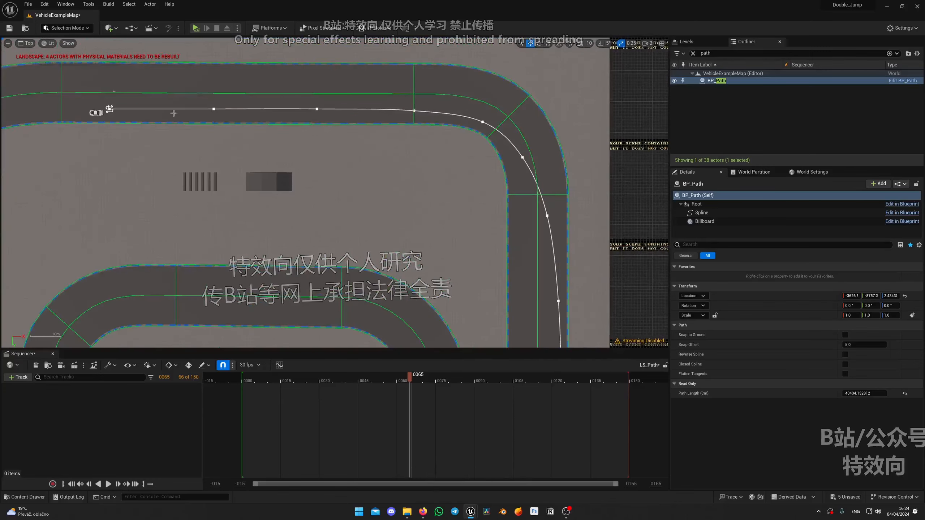
pyautogui.click(319, 110)
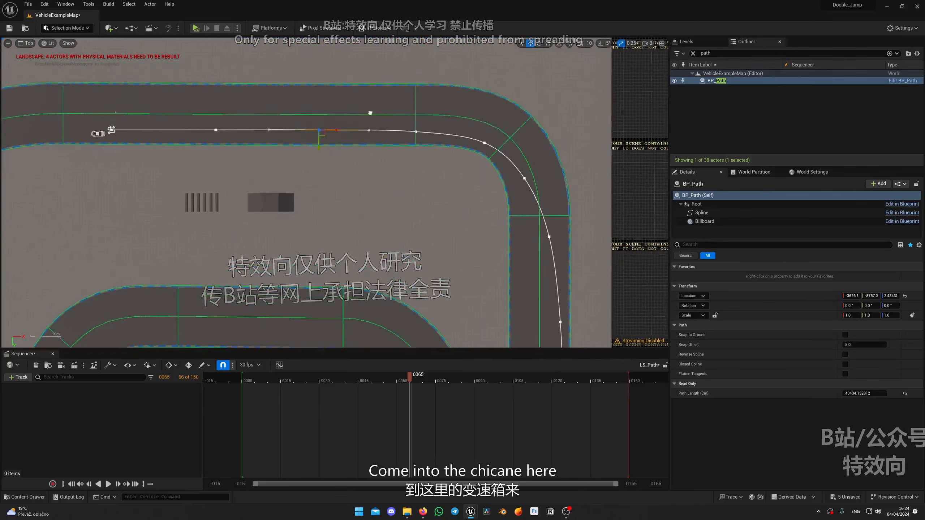
pyautogui.scroll(2, 362, 171)
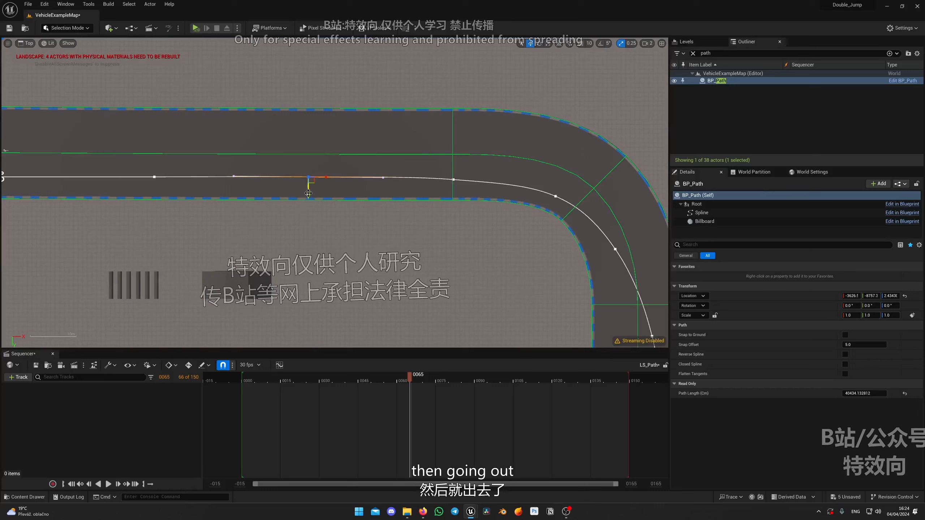
pyautogui.moveTo(308, 193); pyautogui.dragTo(309, 196)
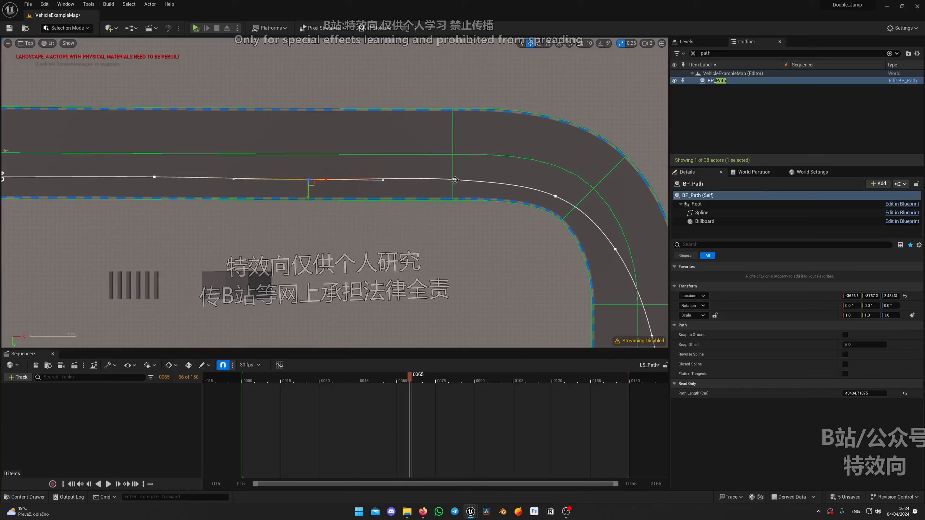
pyautogui.click(454, 180)
pyautogui.moveTo(452, 194)
pyautogui.mouseDown()
pyautogui.moveTo(460, 184)
pyautogui.moveTo(446, 200)
pyautogui.mouseUp()
# - Nudge the spline point just past the first corner's exit slightly towards the inner curb
pyautogui.moveTo(551, 198); pyautogui.dragTo(425, 150, button='right')
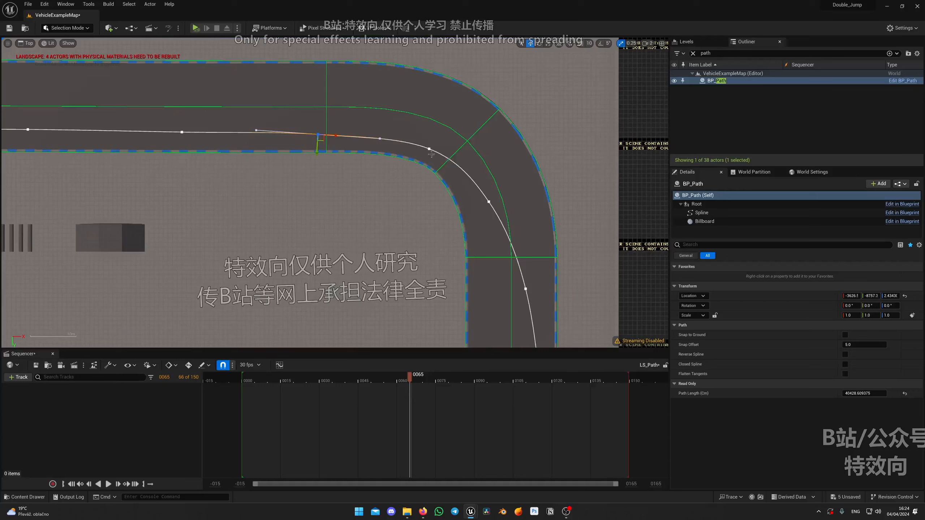
pyautogui.click(429, 149)
pyautogui.moveTo(467, 185); pyautogui.dragTo(442, 132, button='right')
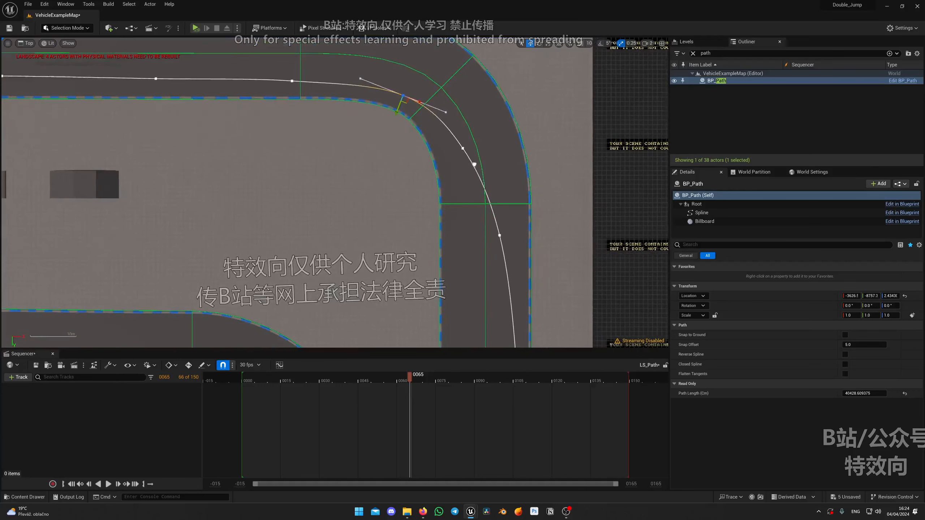
pyautogui.click(499, 237)
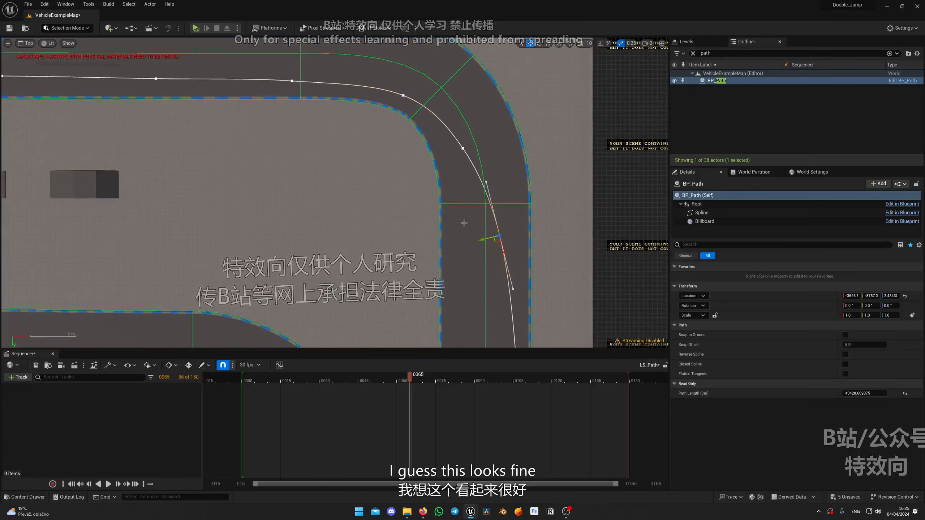
pyautogui.moveTo(483, 241); pyautogui.dragTo(481, 241)
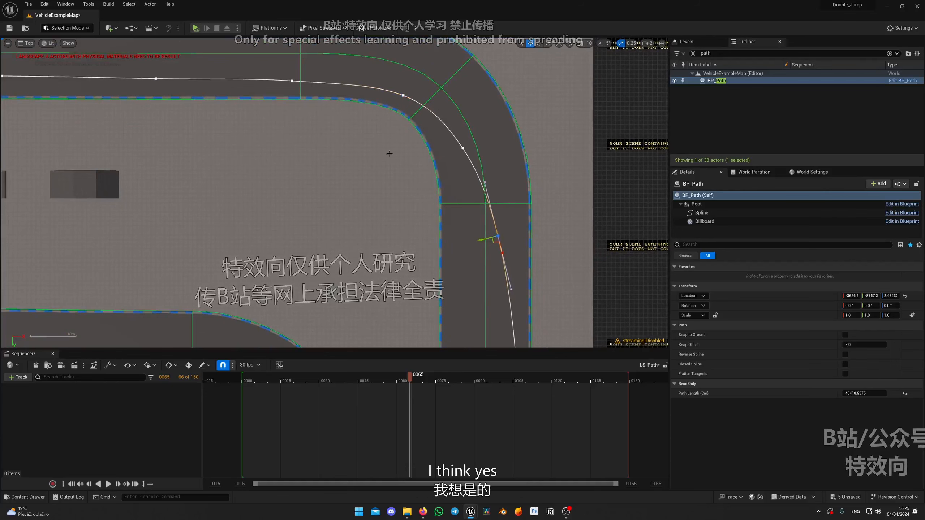
# - Nudge the first spline point after the car on the starting straight slightly towards the inner curb
pyautogui.scroll(-2, 267, 83)
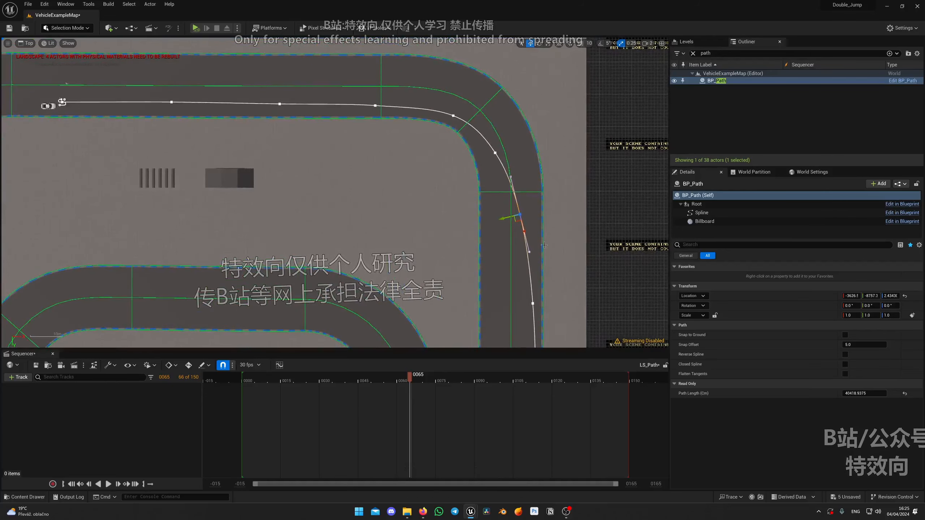
pyautogui.click(171, 103)
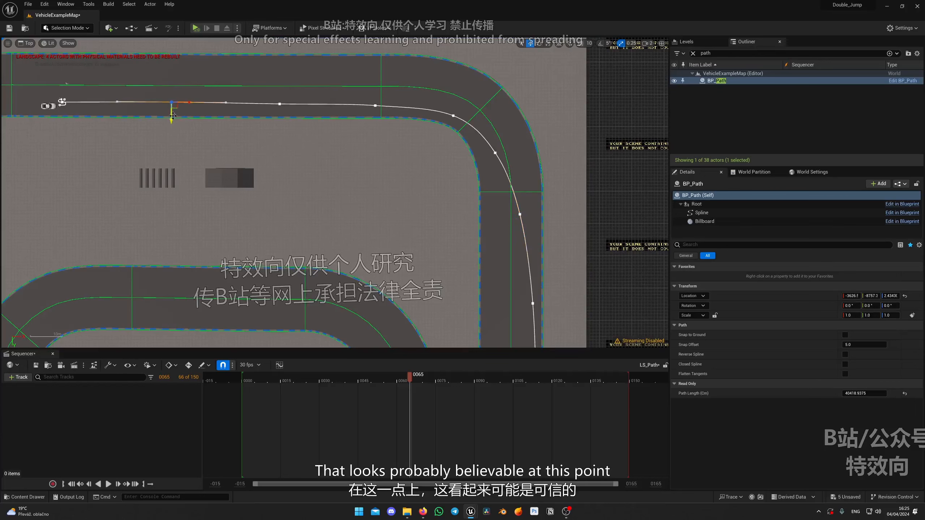
pyautogui.moveTo(172, 116); pyautogui.dragTo(173, 117)
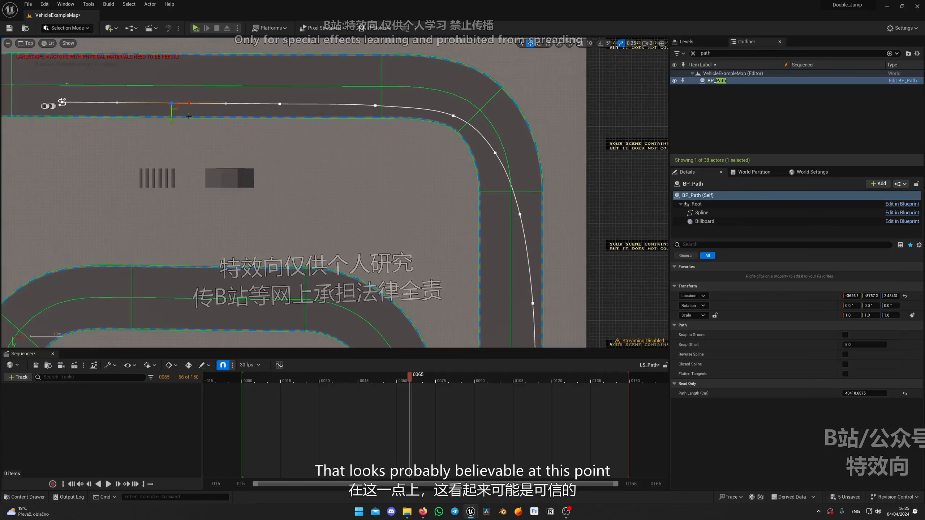
# - Adjust the tangent handle of the spline point at the first corner's entry to align it with the straight
pyautogui.scroll(3, 188, 116)
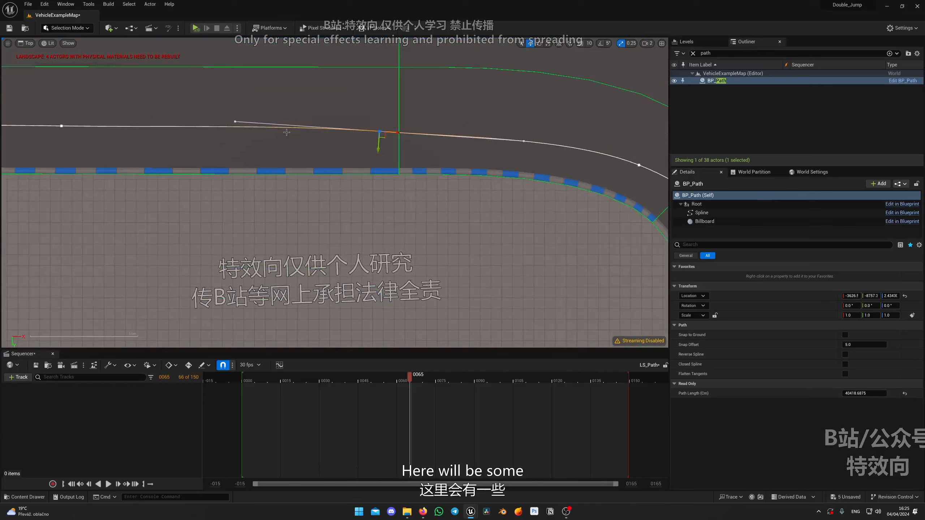
pyautogui.click(234, 122)
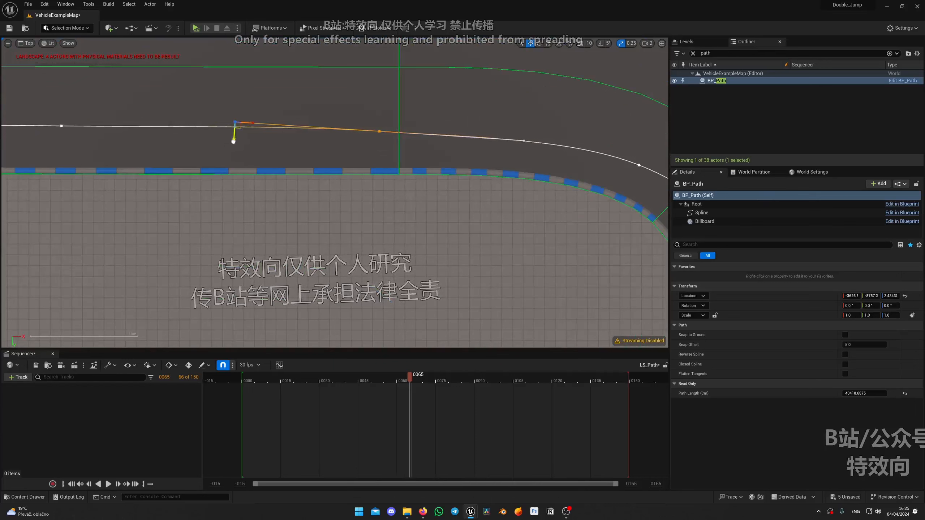
pyautogui.moveTo(234, 141); pyautogui.dragTo(233, 143)
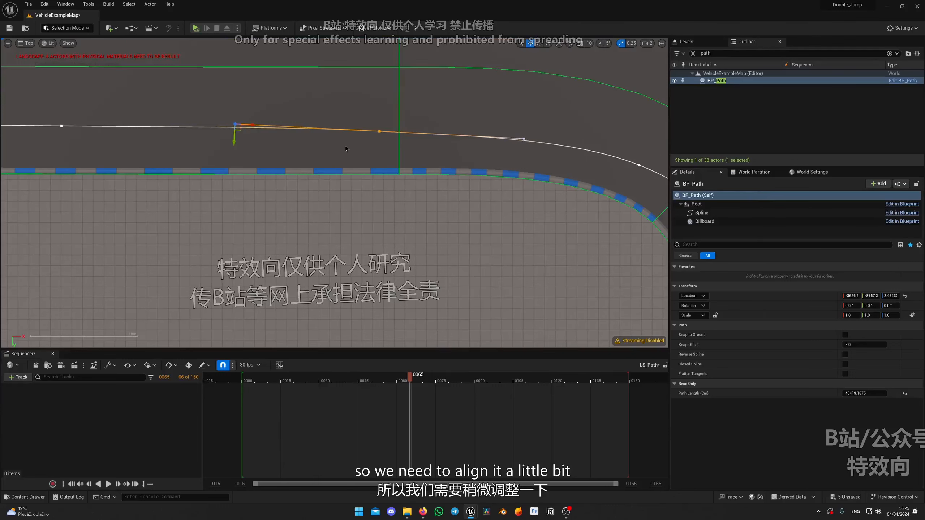
# - Add the BP_Path spline actor at the start of the track to the level sequence
pyautogui.click(393, 165)
pyautogui.scroll(-4, 453, 168)
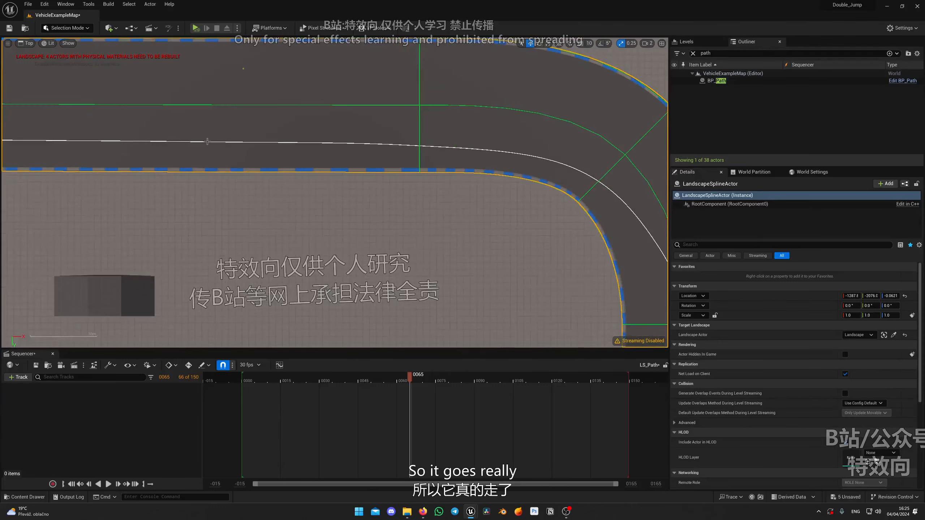
pyautogui.scroll(-5, 314, 146)
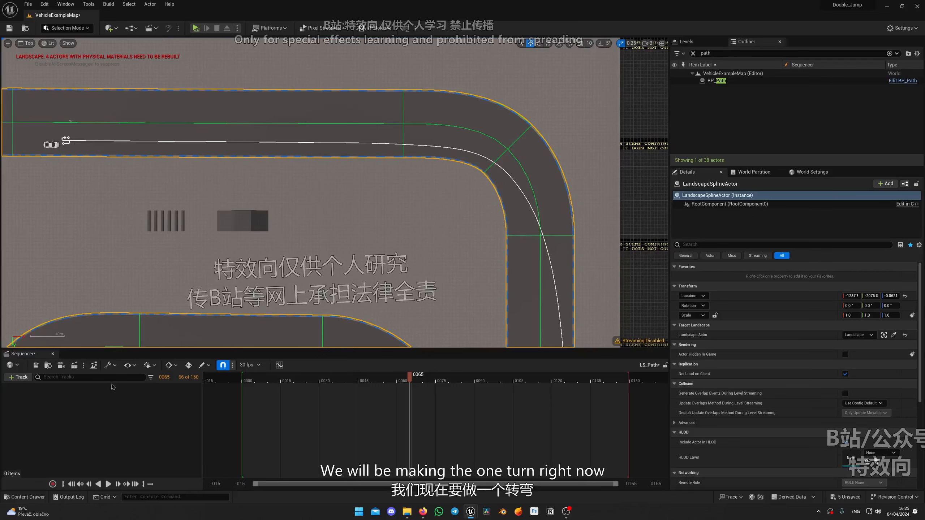
pyautogui.click(65, 141)
pyautogui.moveTo(309, 207); pyautogui.dragTo(487, 242, button='right')
pyautogui.moveTo(244, 146); pyautogui.dragTo(395, 180, button='right')
pyautogui.scroll(6, 397, 182)
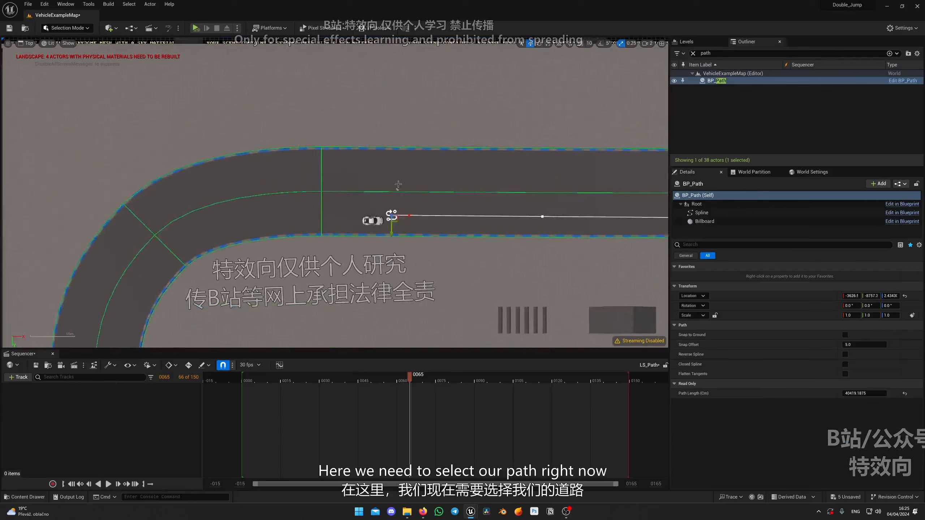
pyautogui.click(18, 377)
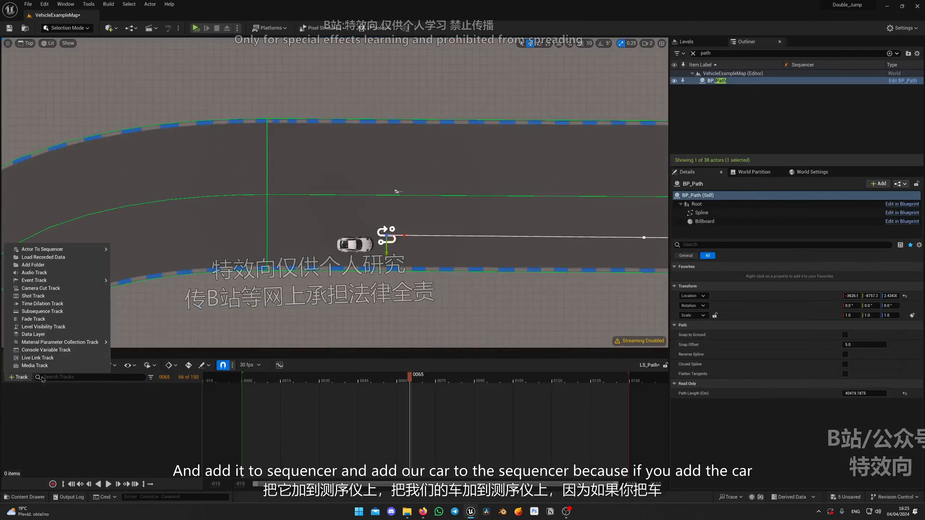
pyautogui.moveTo(65, 251)
pyautogui.click(143, 251)
# - Add the BP_Rig_911 car beside the path's start to the level sequence
pyautogui.click(355, 244)
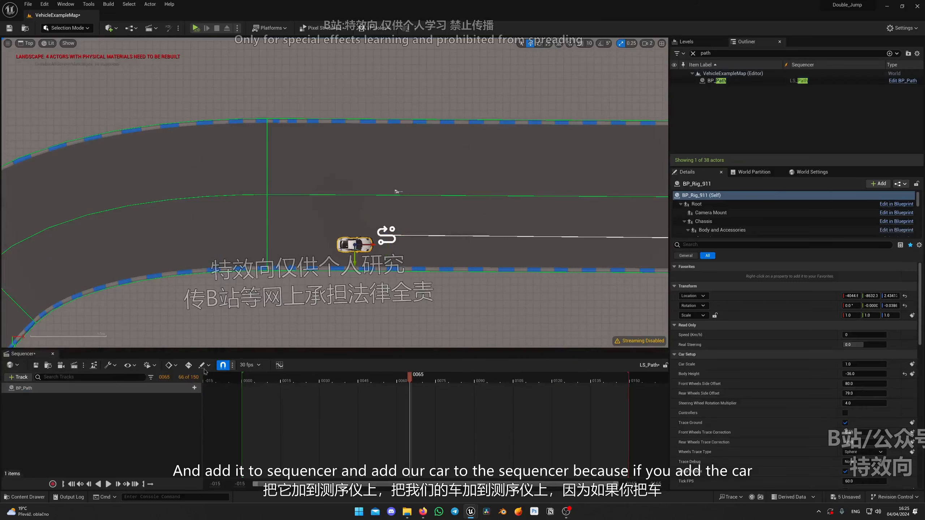
pyautogui.click(18, 377)
pyautogui.moveTo(58, 265)
pyautogui.click(150, 254)
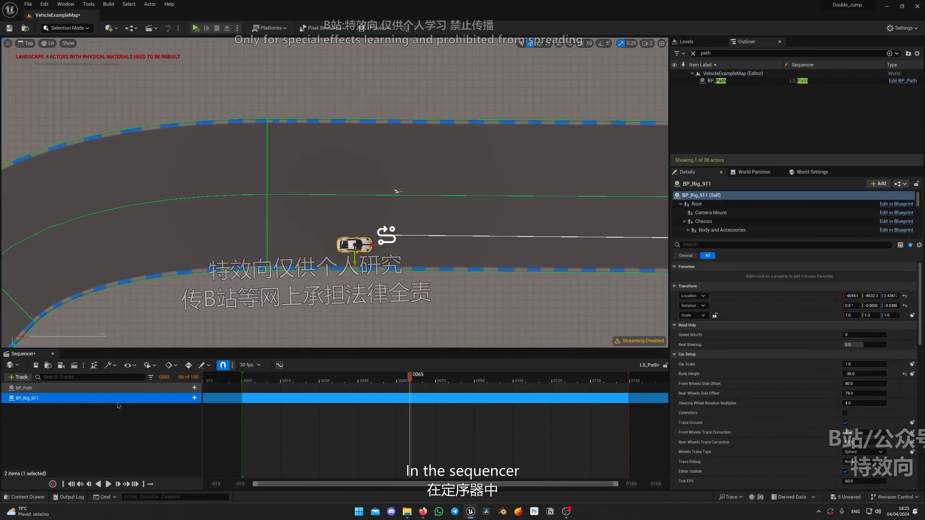
# - Duplicate BP_Path across the road, placing the copy just beyond the track's centre line
pyautogui.scroll(5, 385, 220)
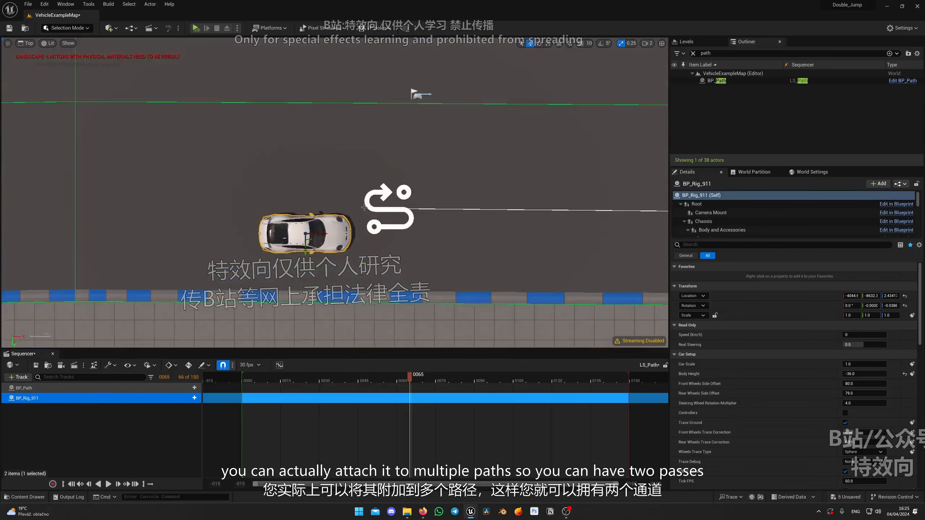
pyautogui.scroll(-6, 422, 139)
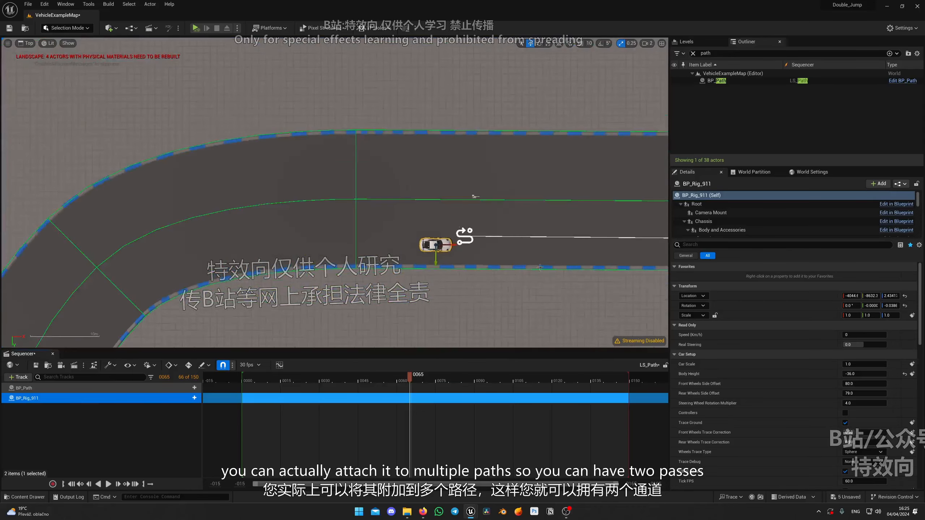
pyautogui.click(402, 206)
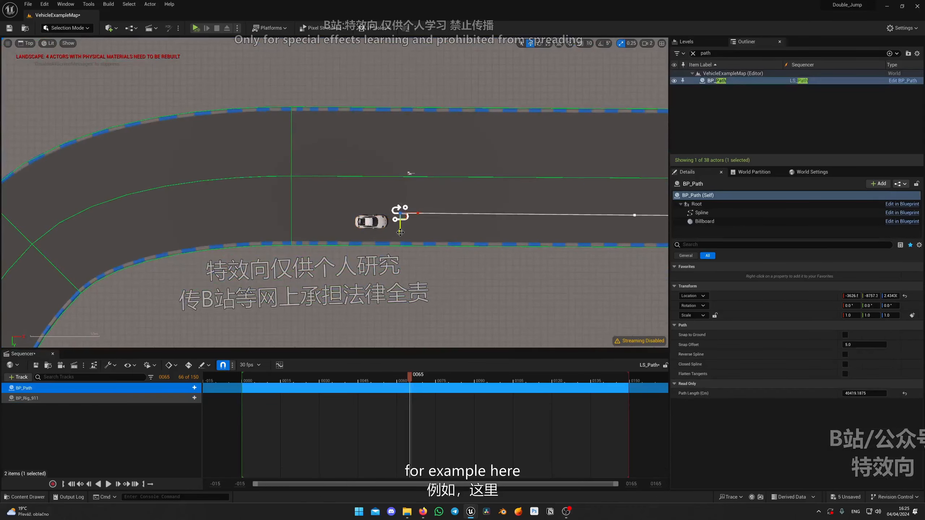
pyautogui.keyDown('alt'); pyautogui.moveTo(400, 227); pyautogui.dragTo(400, 175); pyautogui.keyUp('alt')
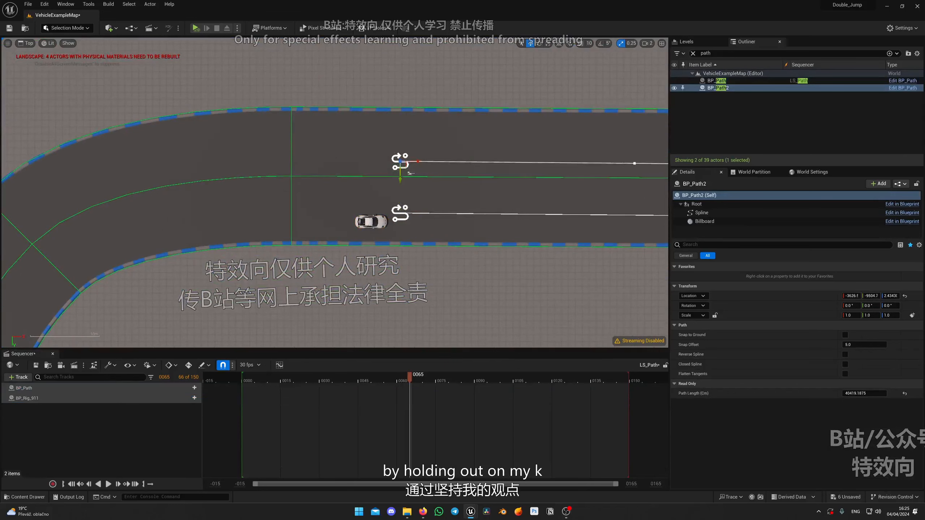
# - Add the driving Path property track to BP_Rig_911 in the sequence
pyautogui.click(45, 399)
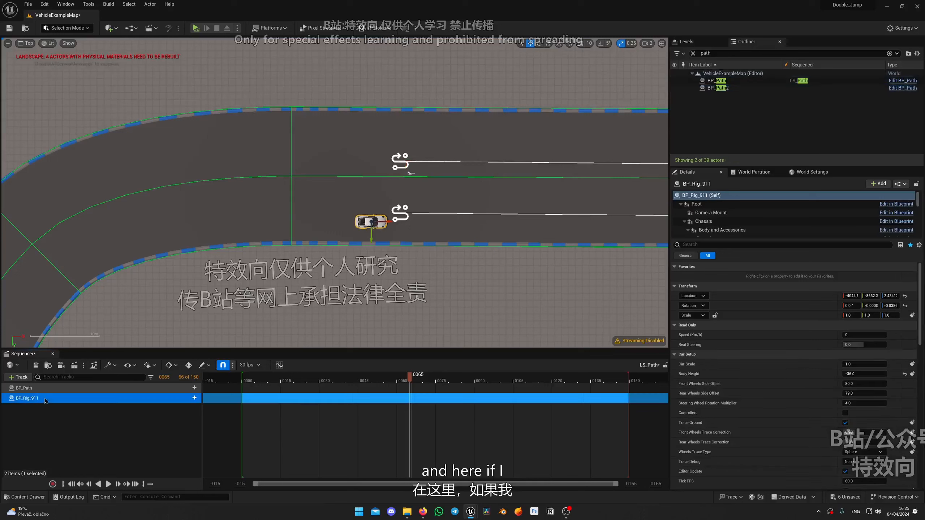
pyautogui.click(194, 397)
pyautogui.write('path')
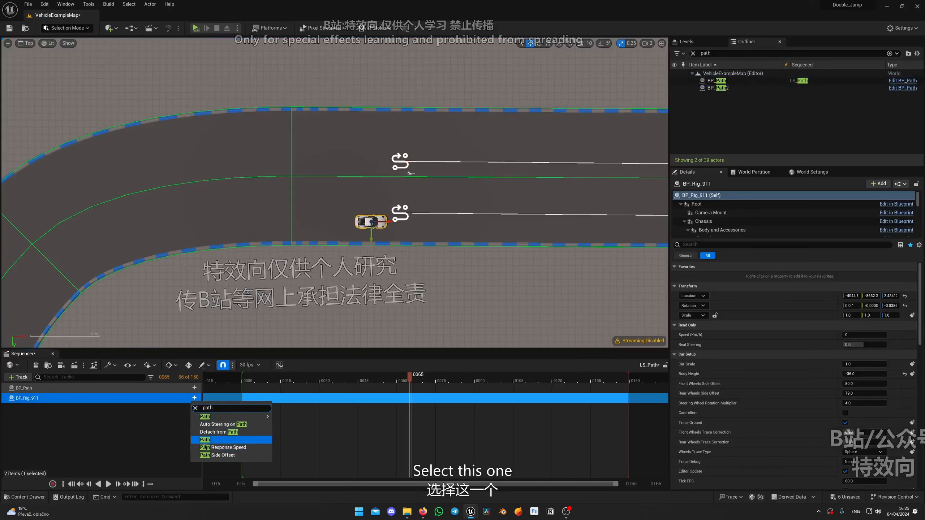
pyautogui.moveTo(215, 418)
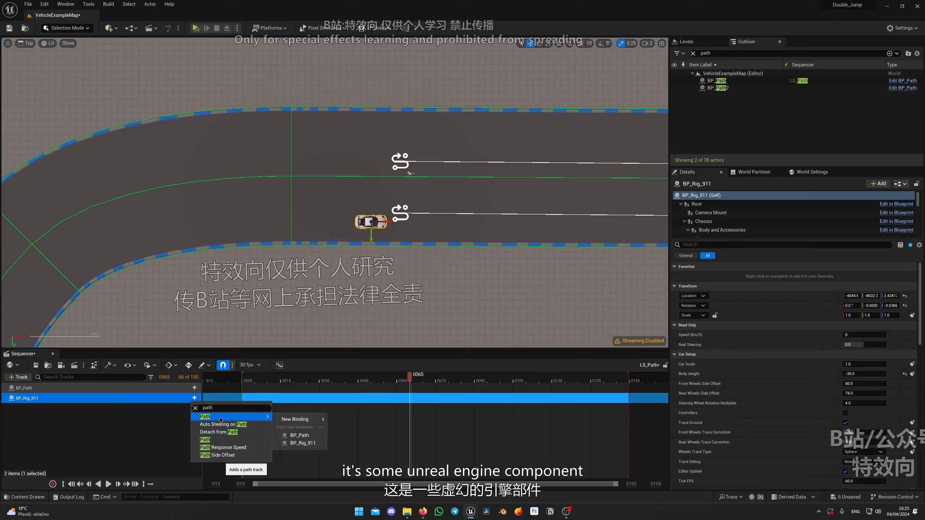
pyautogui.click(218, 441)
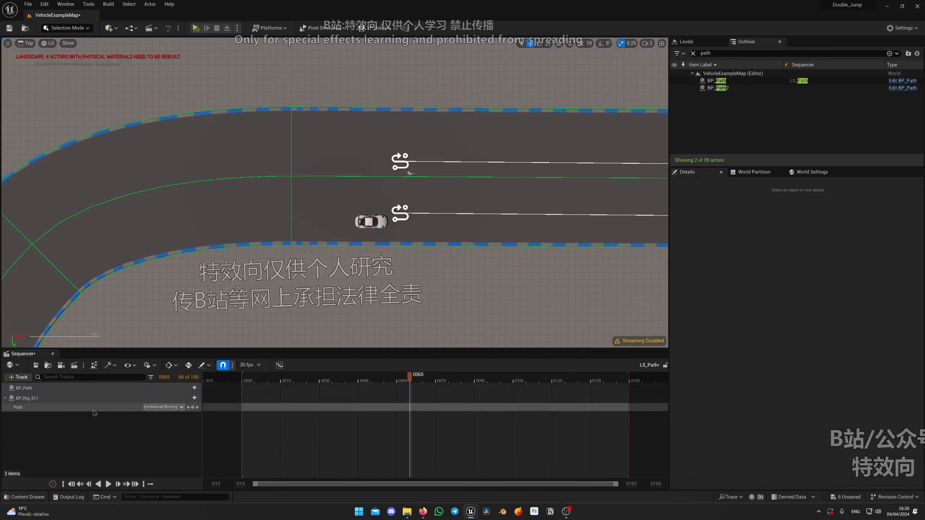
# - Check which sequence actors the car's Path track can be bound to
pyautogui.click(163, 407)
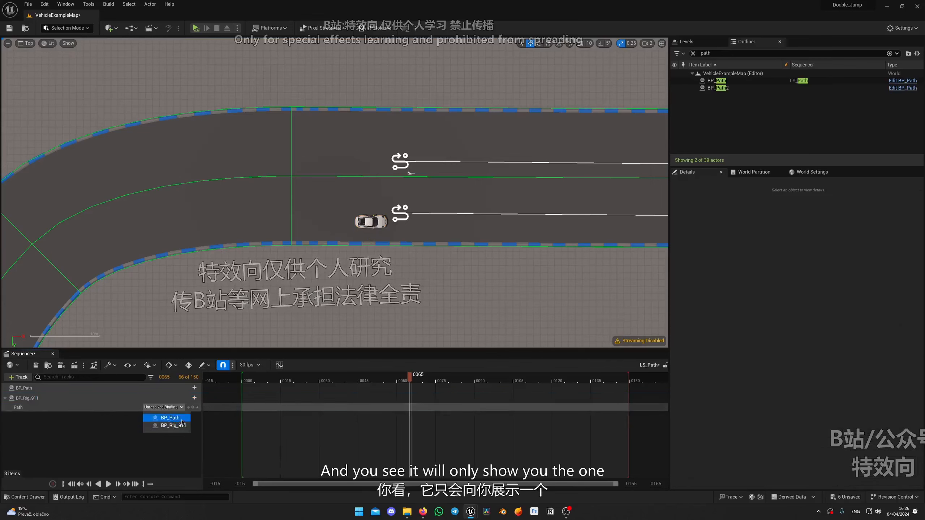
pyautogui.click(139, 427)
pyautogui.click(44, 390)
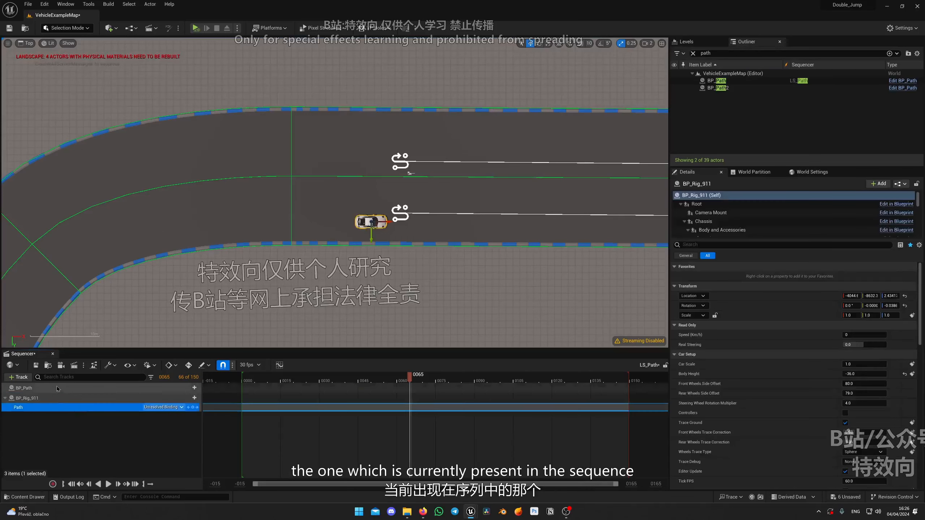
# - Add the duplicated path, BP_Path2, to the sequence and look for it among the Path track's binding choices
pyautogui.click(400, 160)
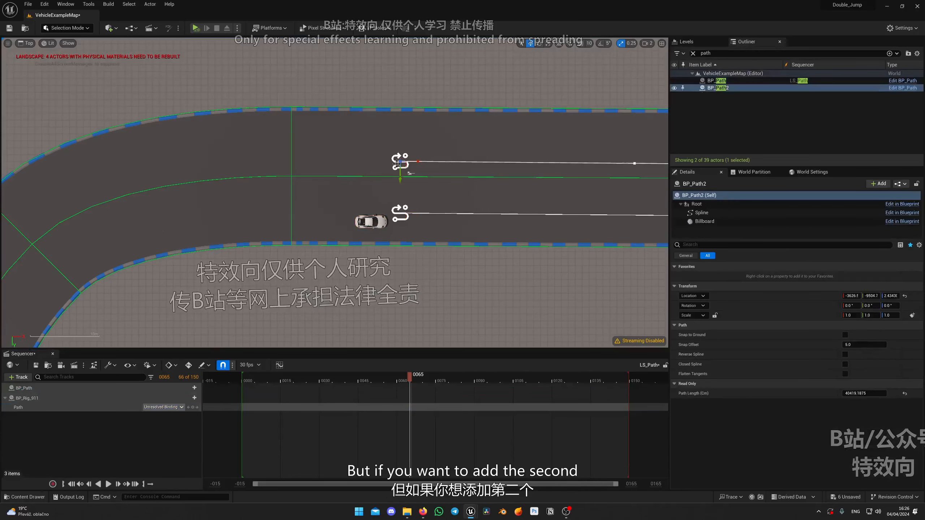
pyautogui.click(18, 377)
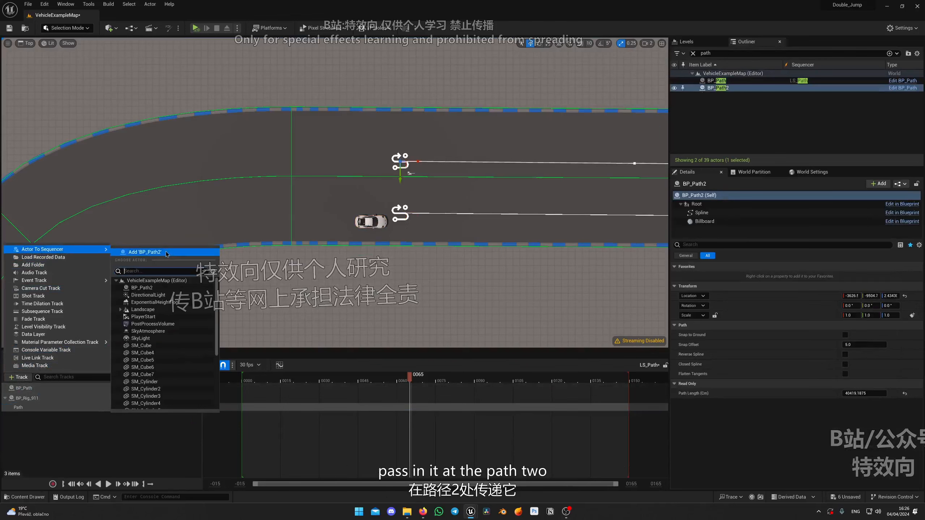
pyautogui.click(144, 252)
pyautogui.click(160, 418)
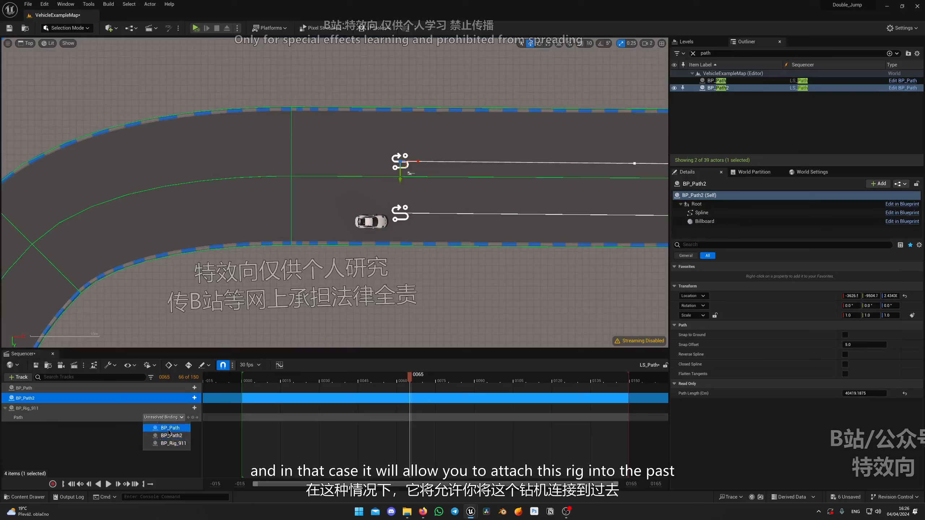
pyautogui.click(134, 419)
pyautogui.click(151, 418)
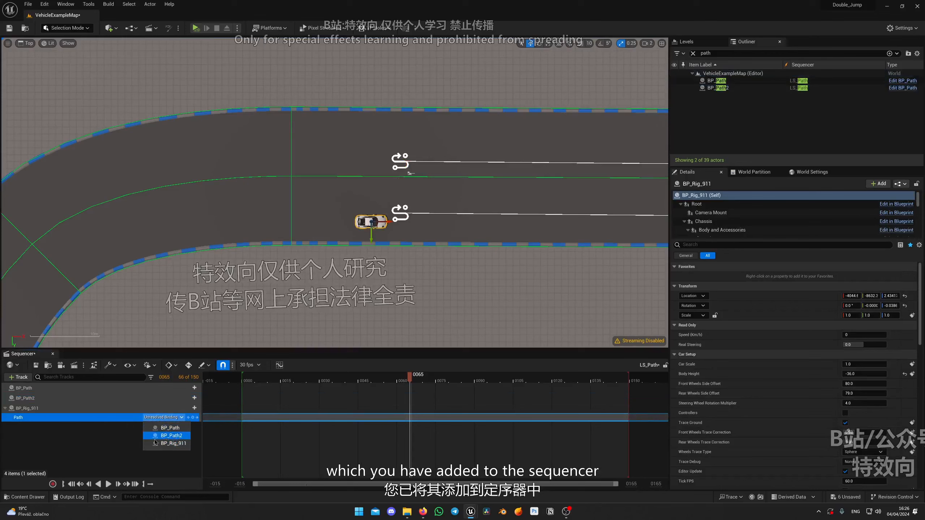
# - Remove BP_Path2 from the sequence and delete the duplicated path from the level
pyautogui.click(45, 399)
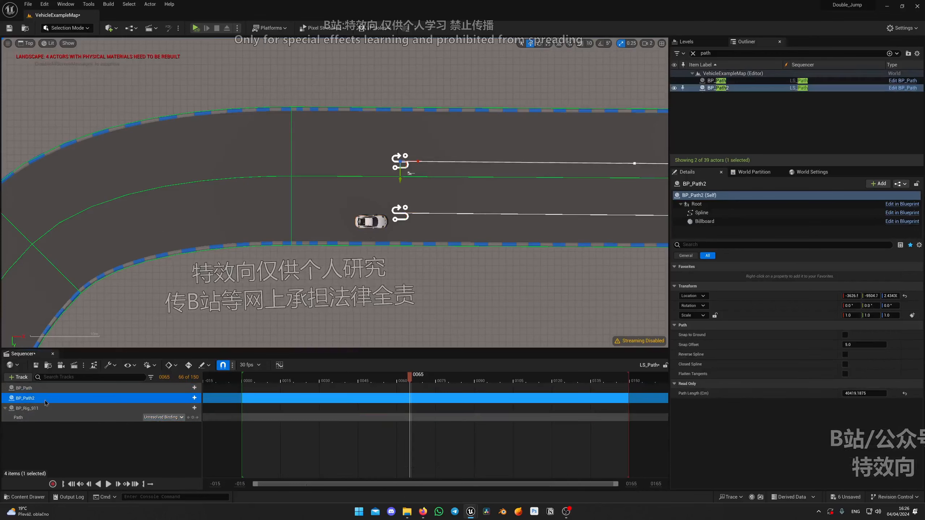
pyautogui.press('Delete')
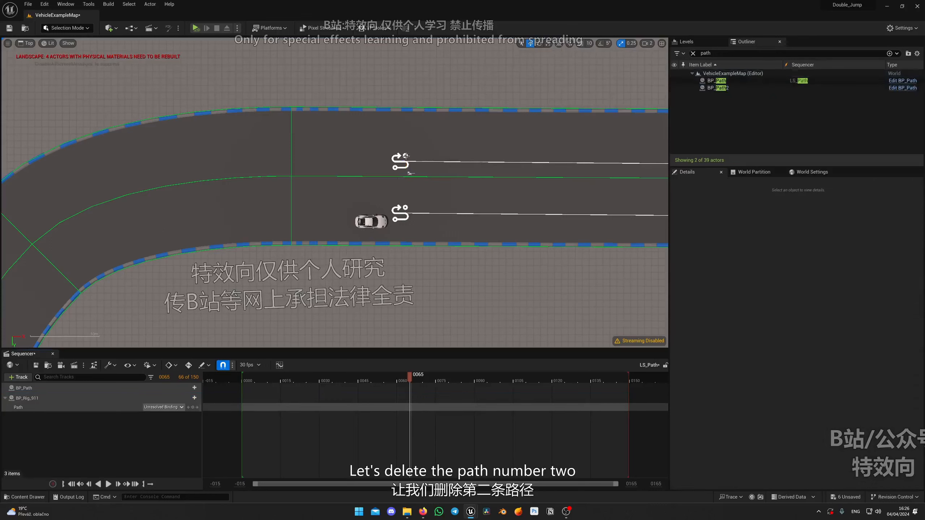
pyautogui.click(399, 157)
pyautogui.press('Delete')
# - Bind the Path track of BP_Rig_911 to BP_Path
pyautogui.scroll(2, 387, 225)
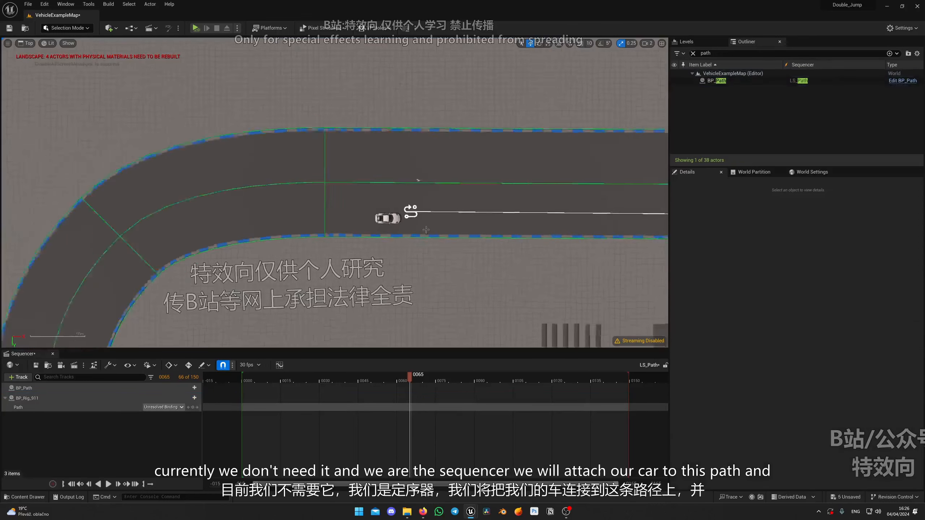
pyautogui.scroll(3, 388, 225)
pyautogui.click(389, 217)
pyautogui.click(164, 407)
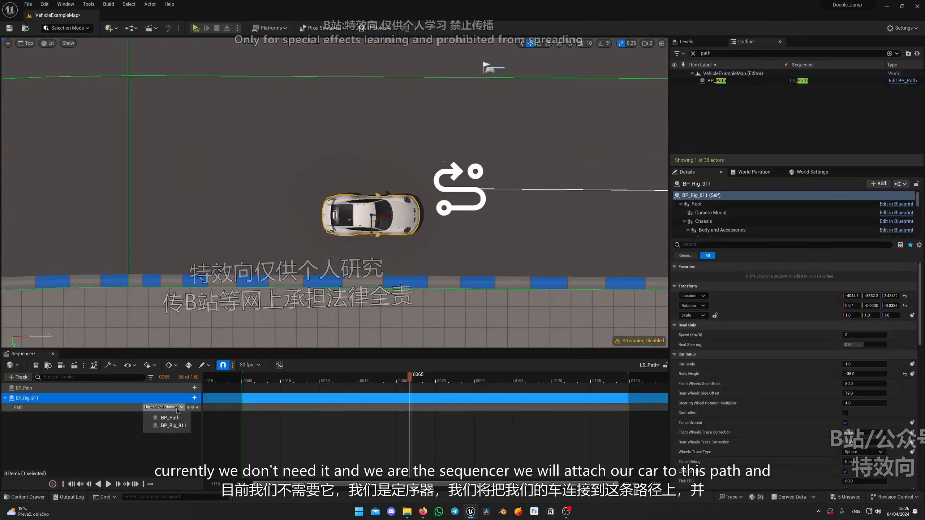
pyautogui.click(173, 419)
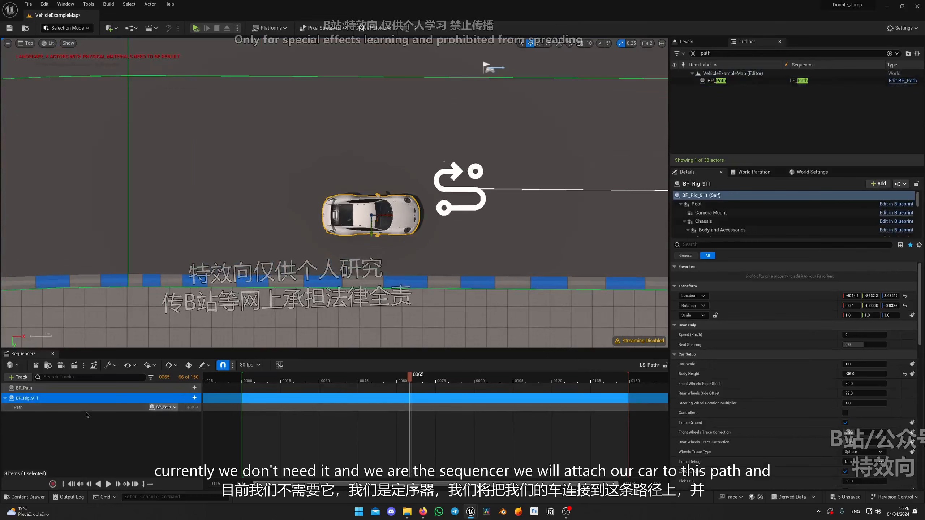
# - Show the car's Driving properties and reapply BP_Path as the Path track's binding to attach the car
pyautogui.scroll(-10, 842, 409)
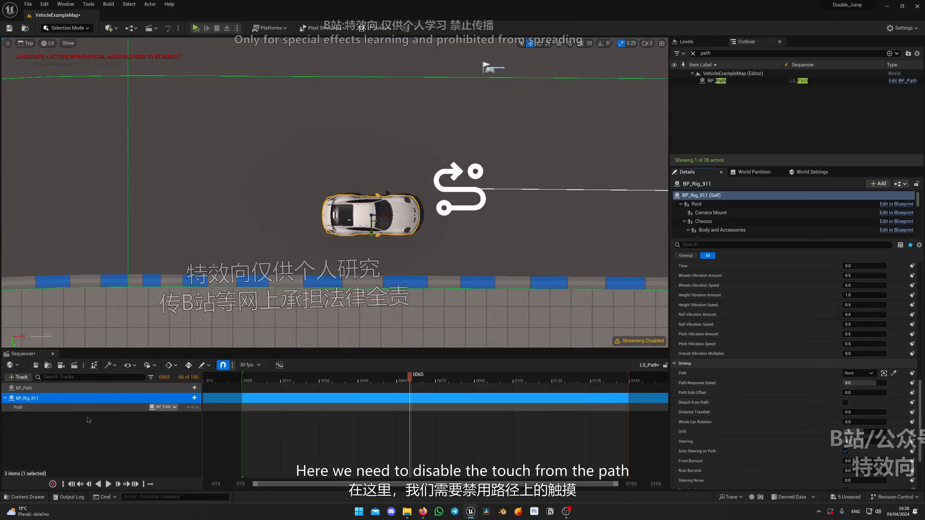
pyautogui.click(164, 408)
pyautogui.click(164, 409)
pyautogui.click(167, 417)
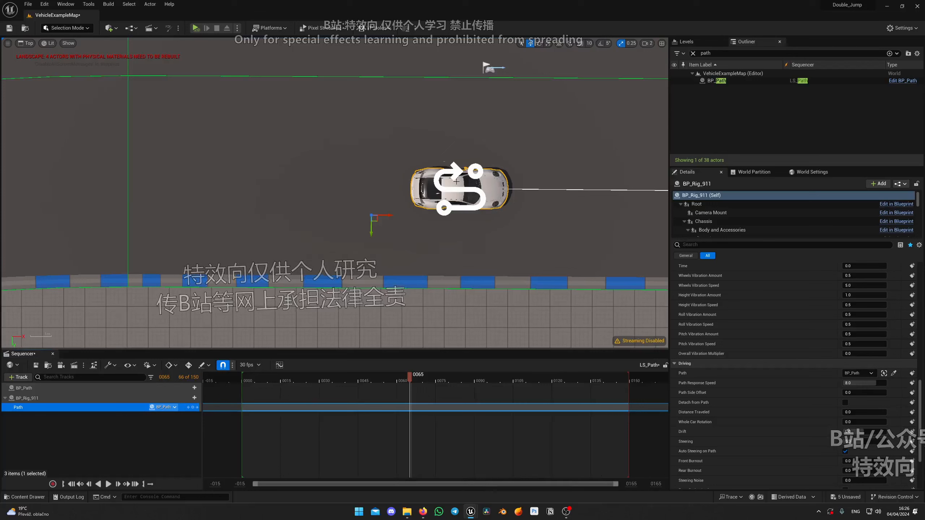
# - Move the playhead to frame 0 and set the sequence display rate to 24 fps (film)
pyautogui.scroll(-6, 461, 201)
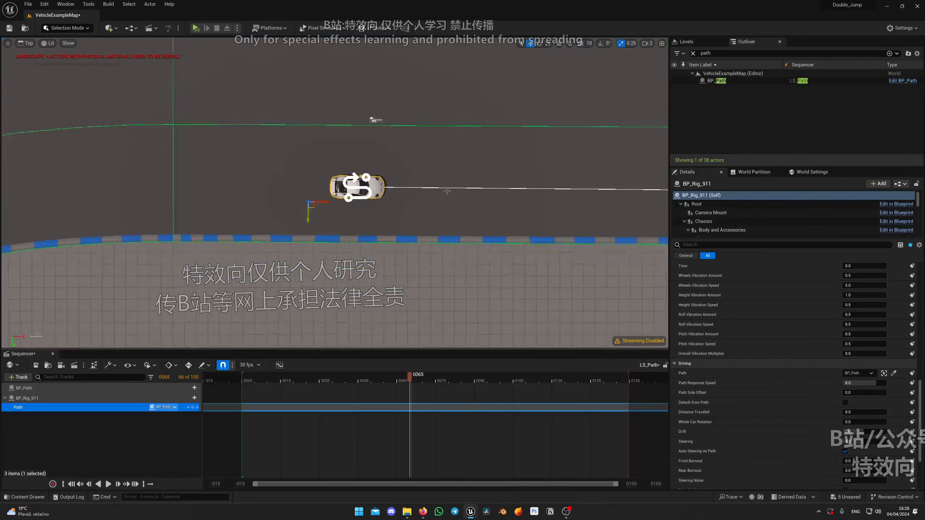
pyautogui.scroll(3, 461, 201)
pyautogui.click(316, 380)
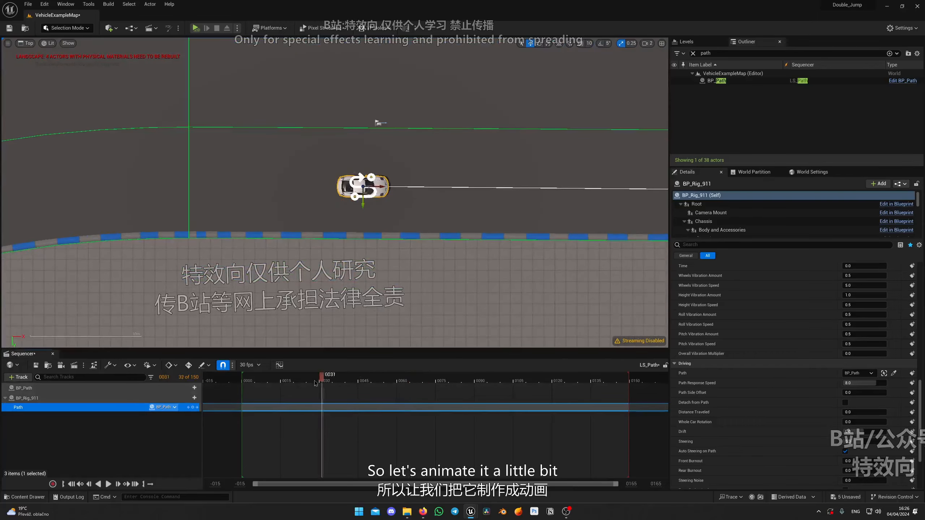
pyautogui.moveTo(264, 381); pyautogui.dragTo(241, 379)
pyautogui.click(250, 365)
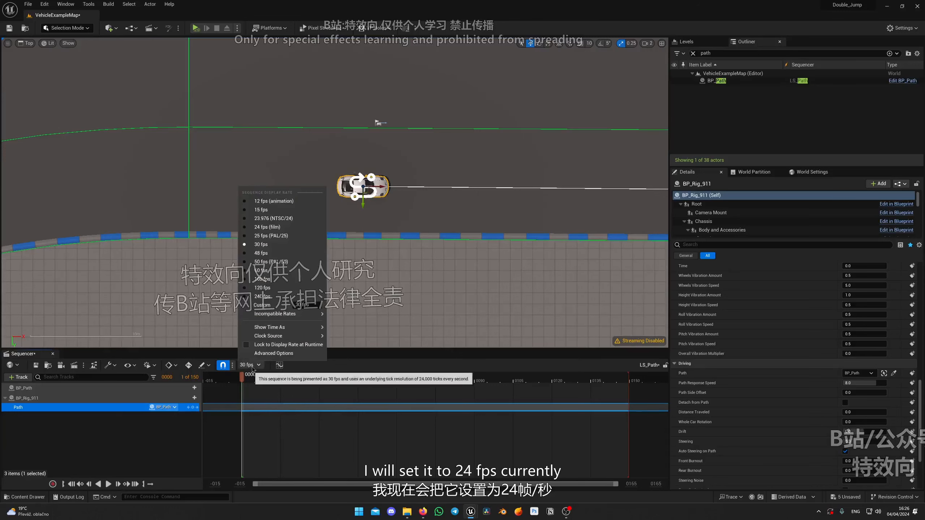
pyautogui.click(278, 232)
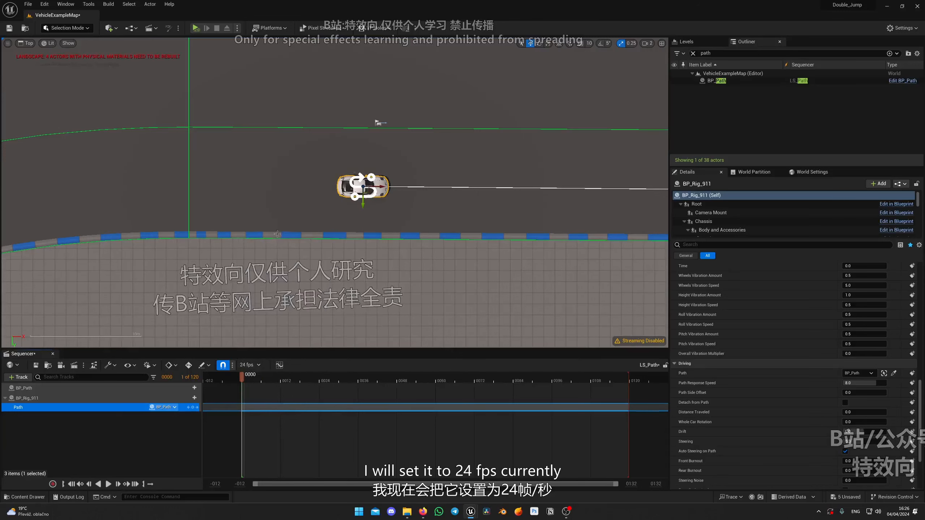
# - Switch the viewport to the Perspective view and show the car with the track ahead
pyautogui.click(26, 43)
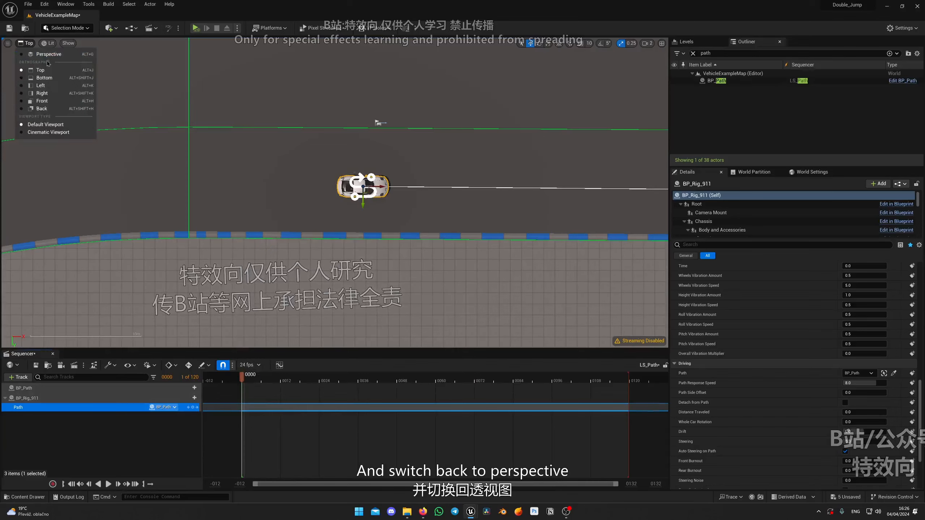
pyautogui.click(33, 51)
pyautogui.scroll(-8, 383, 214)
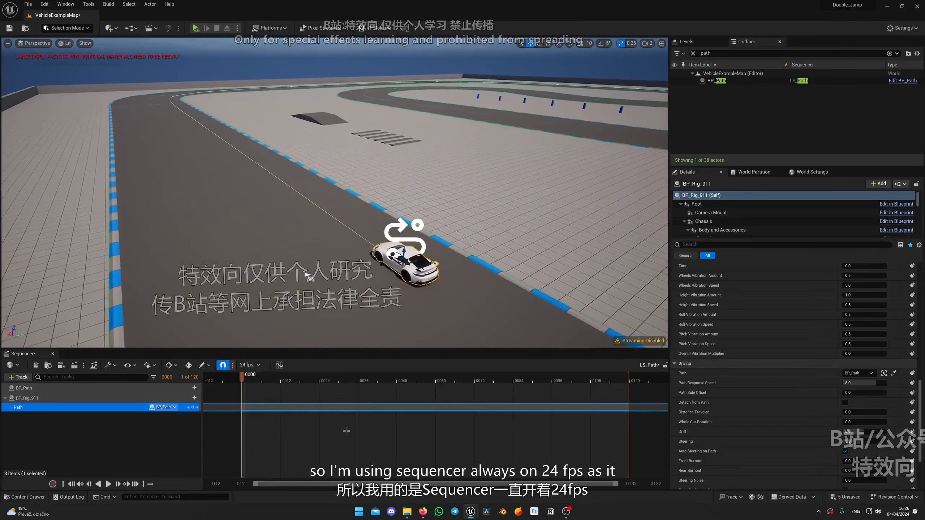
# - Reapply 24 fps (film) as the sequence display rate
pyautogui.click(251, 365)
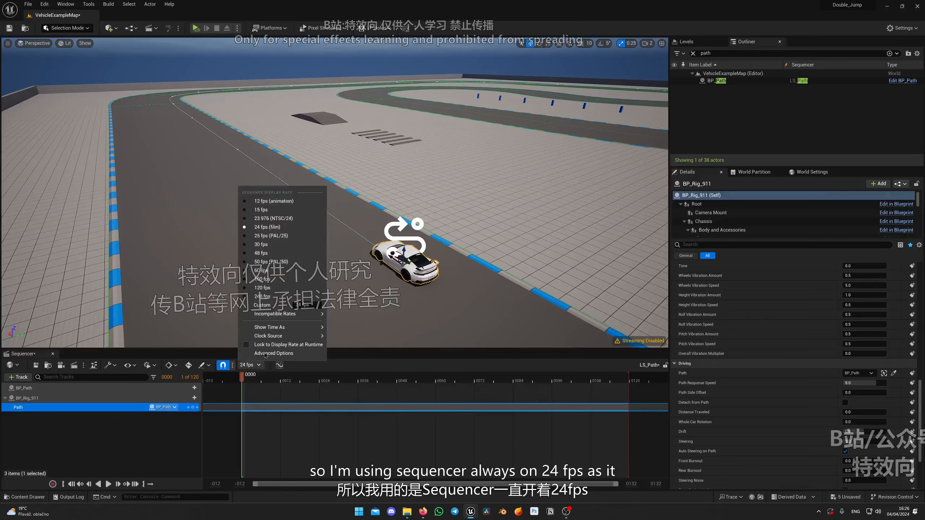
pyautogui.click(288, 227)
pyautogui.click(250, 365)
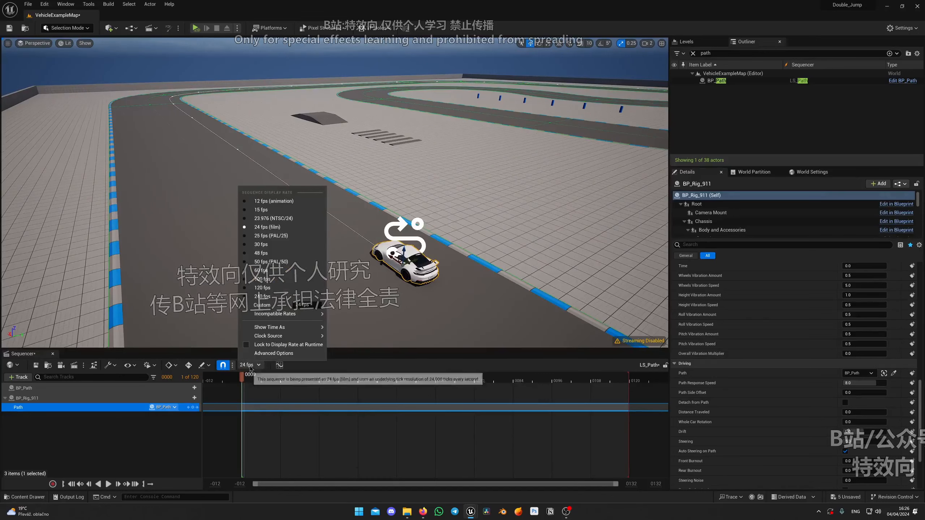
pyautogui.click(297, 227)
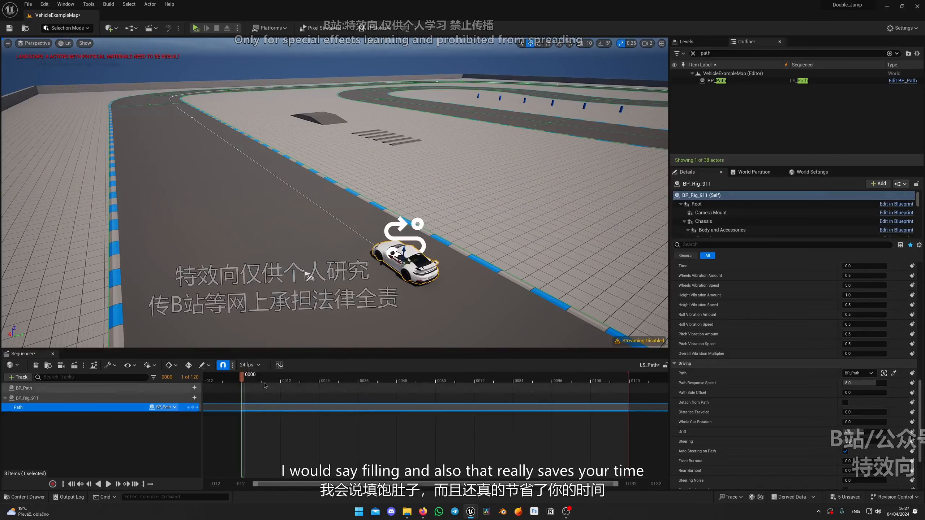
pyautogui.click(250, 365)
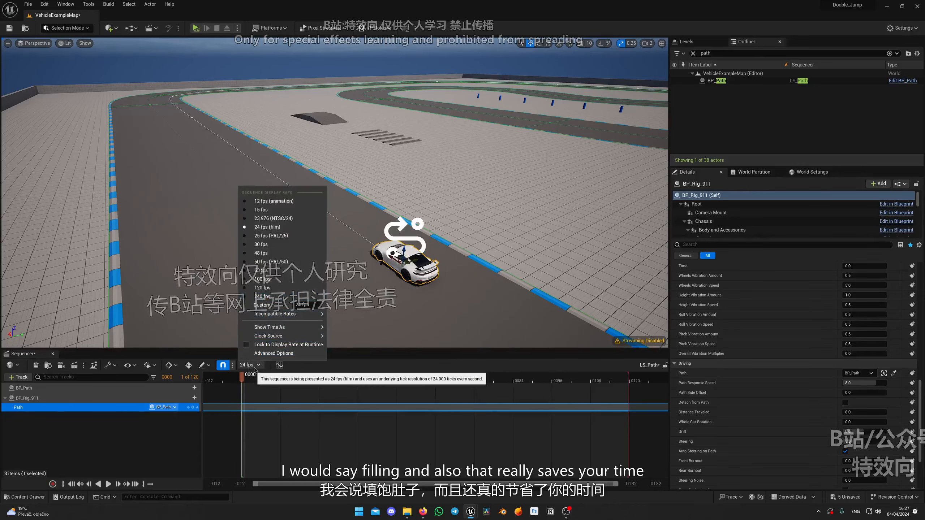
pyautogui.click(256, 368)
# - Key BP_Rig_911's Distance Traveled at frame 0 and set the keyframe's interpolation to linear
pyautogui.press('w')
pyautogui.moveTo(313, 269); pyautogui.dragTo(393, 288, button='right')
pyautogui.press('d')
pyautogui.press('w')
pyautogui.scroll(-1, 182, 270)
pyautogui.press('s')
pyautogui.press('a')
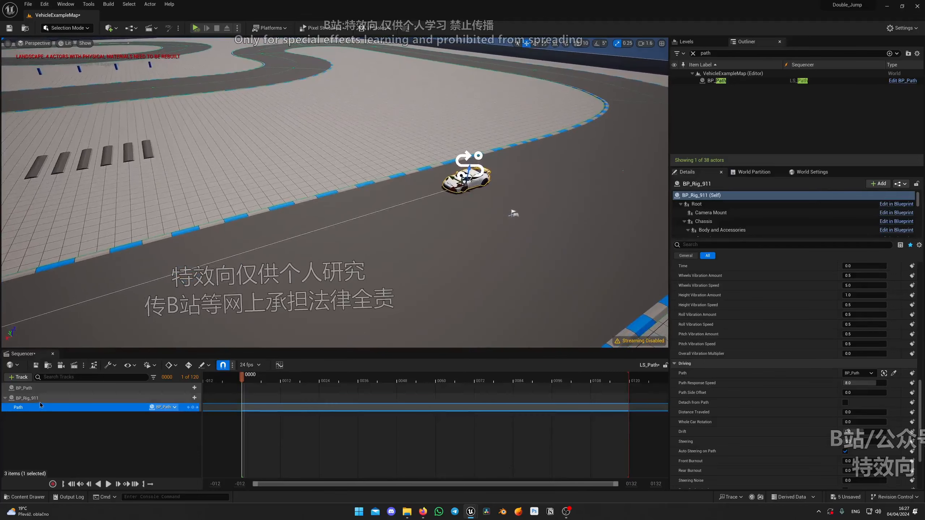
pyautogui.click(40, 401)
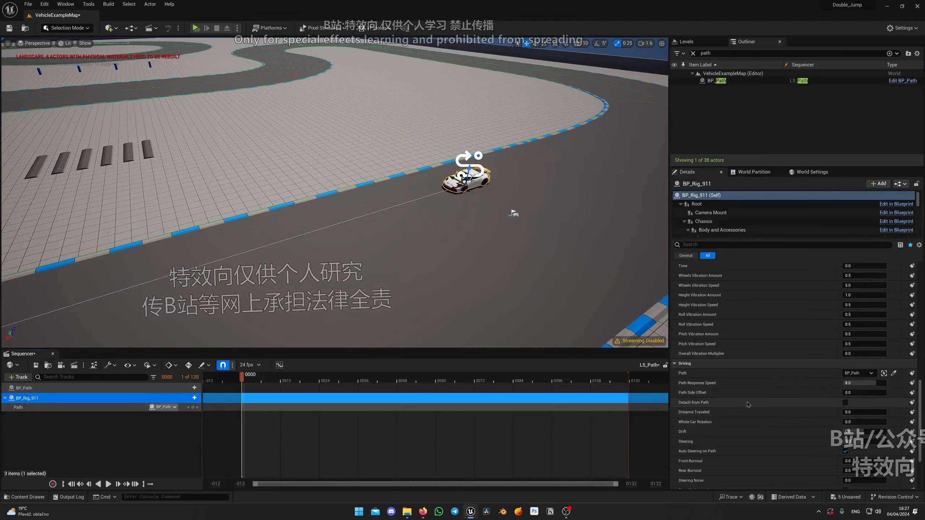
pyautogui.scroll(-2, 743, 426)
pyautogui.scroll(1, 759, 411)
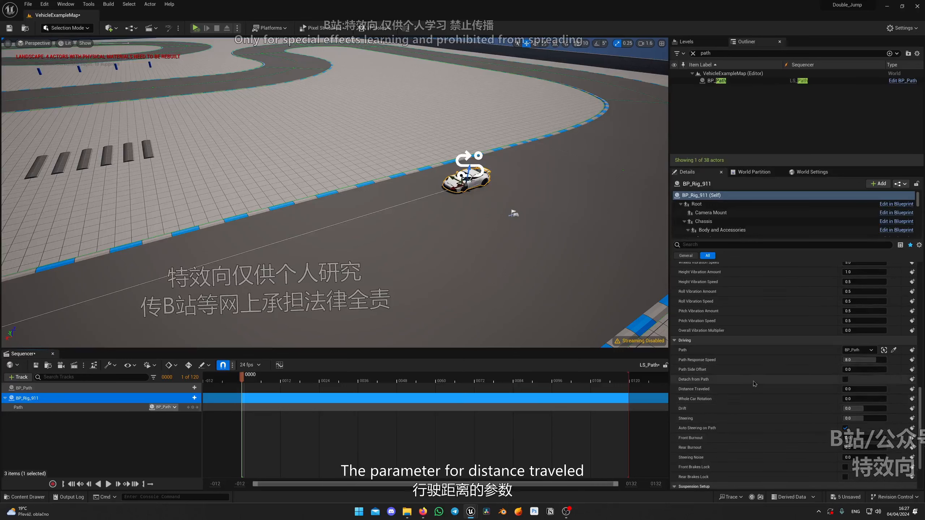
pyautogui.click(912, 389)
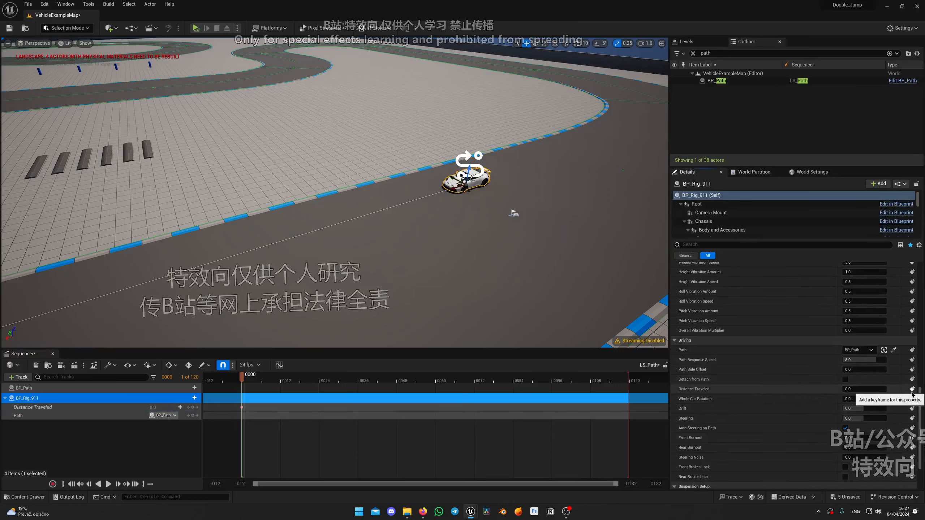
pyautogui.rightClick(242, 407)
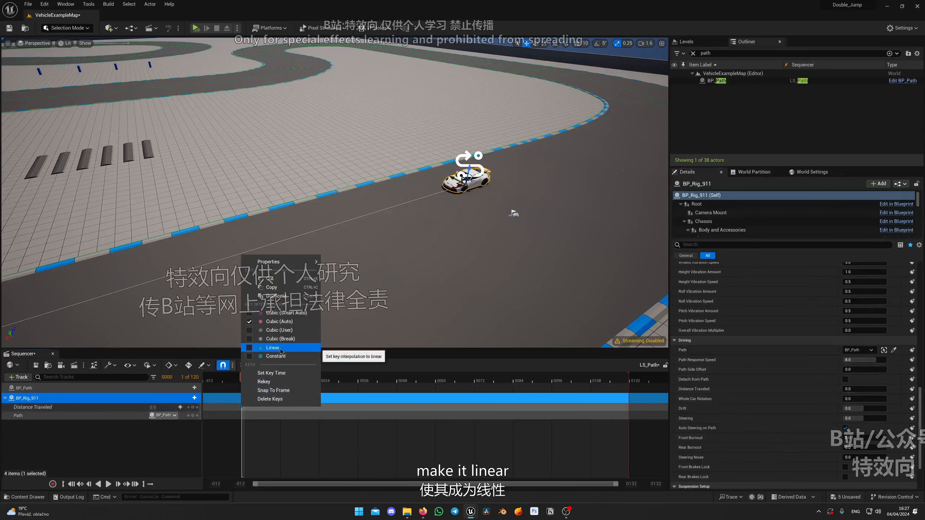
pyautogui.click(269, 351)
# - Move the playhead to the end of the 120-frame sequence and add a Distance Traveled key there
pyautogui.click(271, 379)
pyautogui.moveTo(280, 381); pyautogui.dragTo(629, 385)
pyautogui.moveTo(573, 297); pyautogui.dragTo(457, 259, button='right')
pyautogui.keyDown('ctrl'); pyautogui.scroll(-4, 574, 448); pyautogui.keyUp('ctrl')
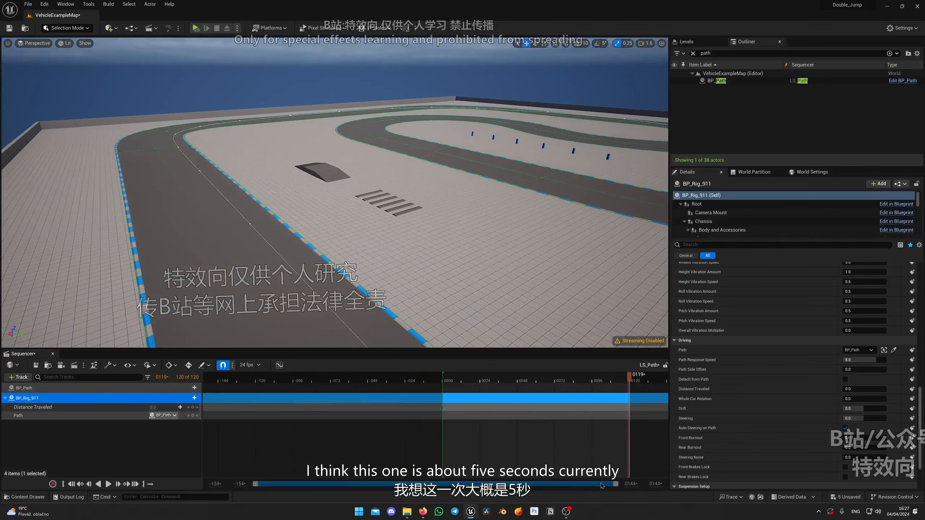
pyautogui.keyDown('ctrl'); pyautogui.scroll(2, 601, 485); pyautogui.keyUp('ctrl')
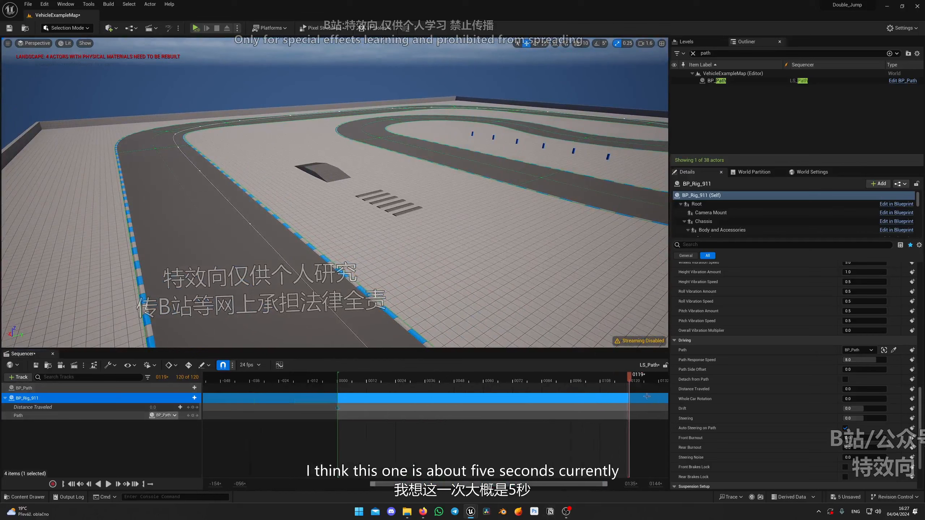
pyautogui.click(193, 407)
# - Set Distance Traveled at the sequence end to about 18,816 so the car drives past the first turn
pyautogui.press('w')
pyautogui.moveTo(568, 284); pyautogui.dragTo(517, 259, button='right')
pyautogui.scroll(2, 524, 263)
pyautogui.press('w')
pyautogui.scroll(1, 361, 259)
pyautogui.moveTo(361, 259); pyautogui.dragTo(437, 291, button='right')
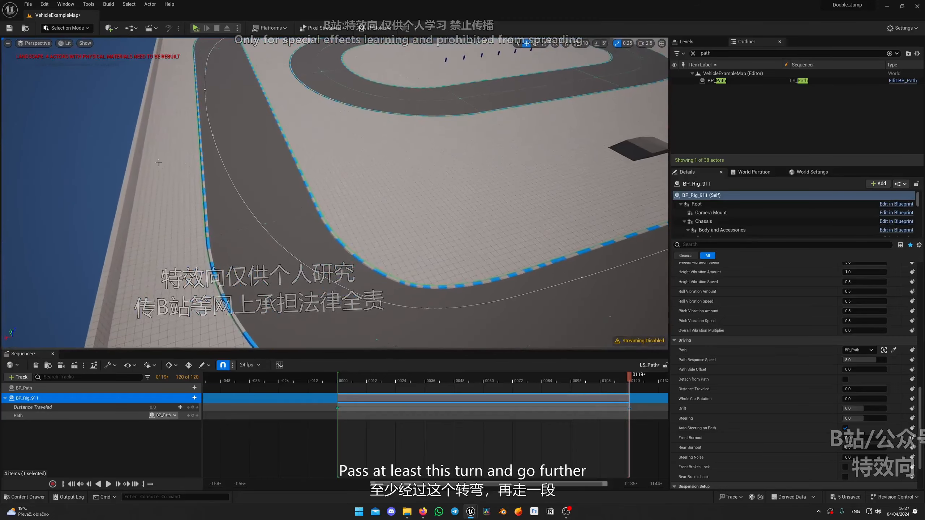
pyautogui.moveTo(333, 254); pyautogui.dragTo(344, 257, button='right')
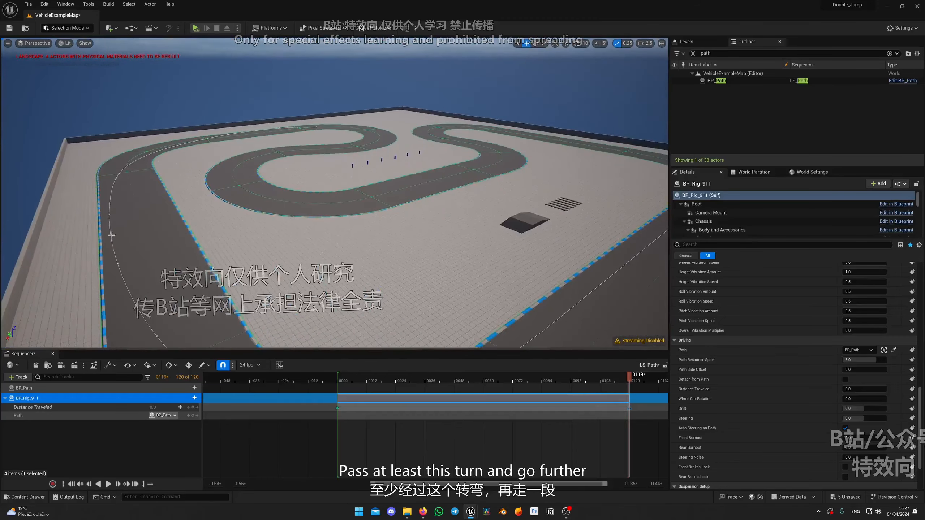
pyautogui.moveTo(112, 235); pyautogui.dragTo(137, 264, button='right')
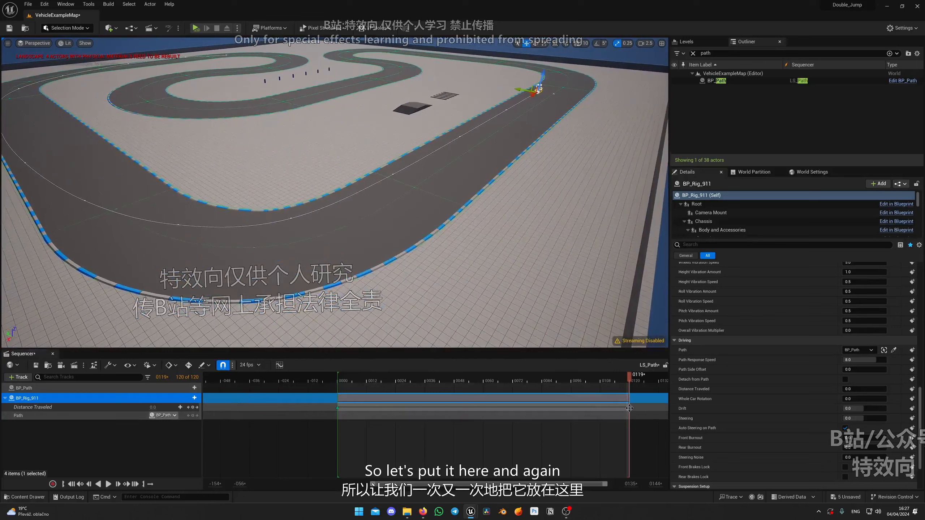
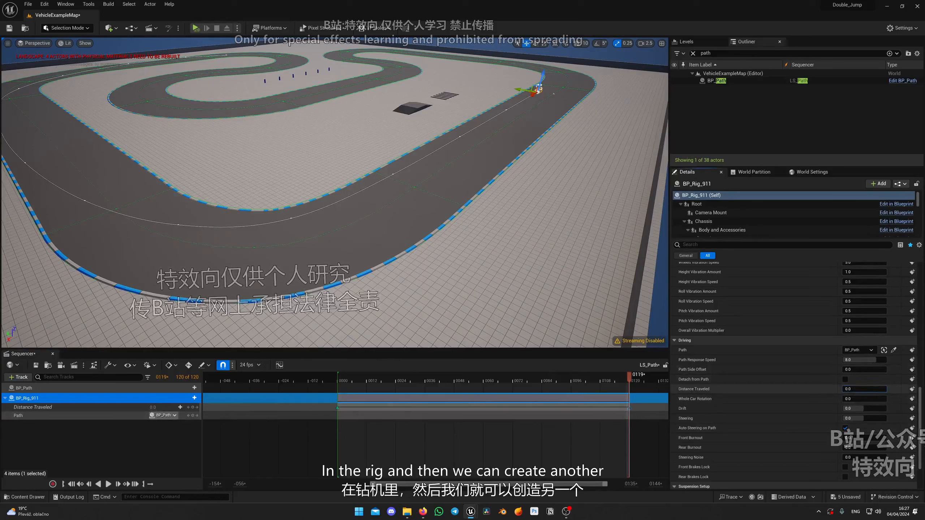
pyautogui.moveTo(866, 389); pyautogui.dragTo(881, 389)
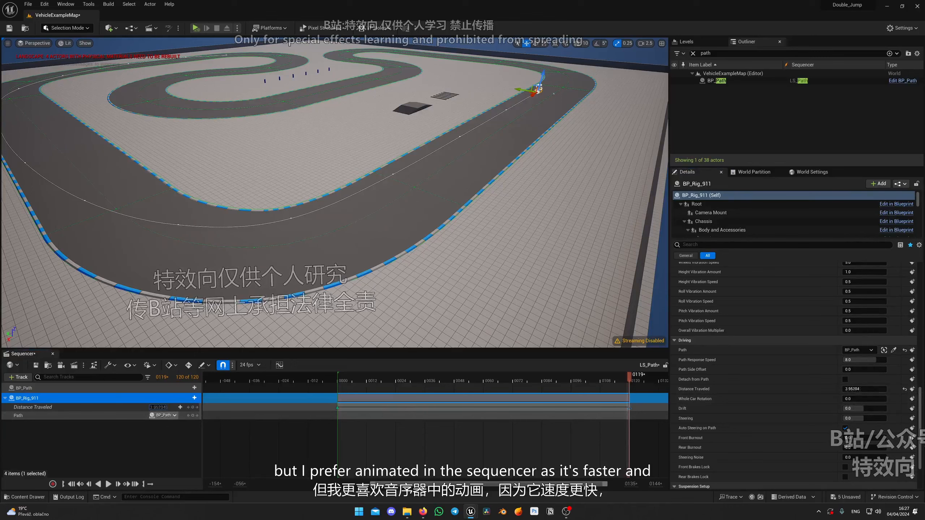
pyautogui.moveTo(162, 407)
pyautogui.mouseDown()
pyautogui.moveTo(180, 407)
pyautogui.moveTo(153, 407)
pyautogui.moveTo(168, 407)
pyautogui.mouseUp()
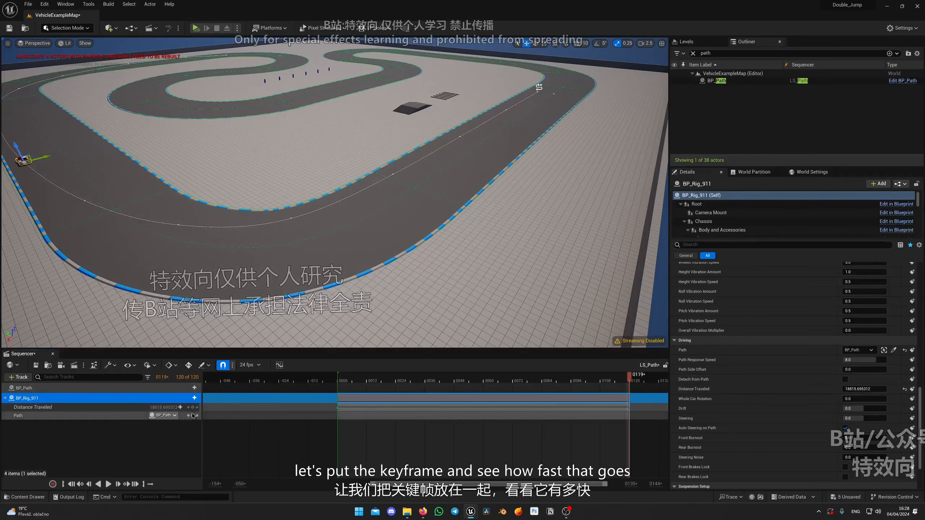
# - Play the sequence from the start while watching the car drive along the track through the turn
pyautogui.moveTo(342, 379); pyautogui.dragTo(353, 380)
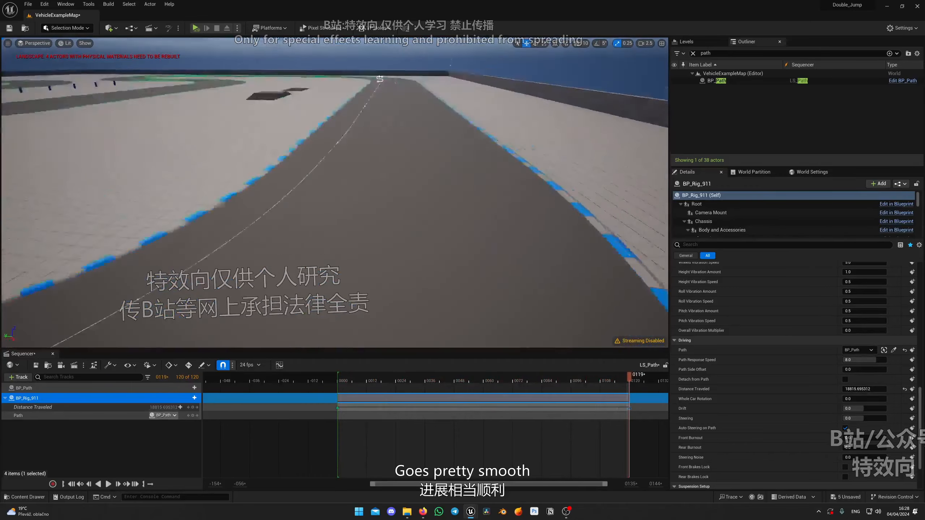
pyautogui.moveTo(350, 197); pyautogui.dragTo(204, 204, button='right')
pyautogui.moveTo(352, 379); pyautogui.dragTo(339, 379)
pyautogui.moveTo(342, 233); pyautogui.dragTo(517, 226, button='right')
pyautogui.press('space')
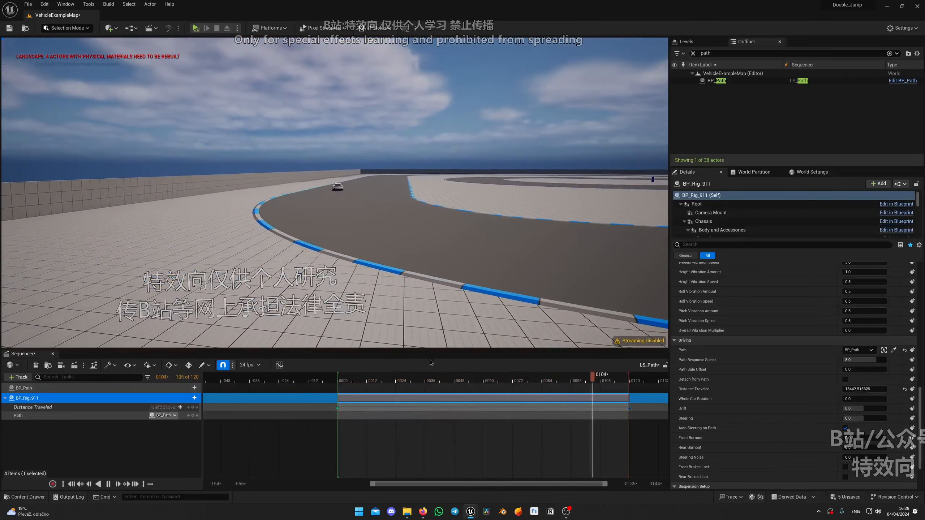
# - Increase Distance Traveled at the sequence end to about 26,800 and return the playhead to the opening frames
pyautogui.press('e')
pyautogui.moveTo(398, 314); pyautogui.dragTo(416, 359, button='right')
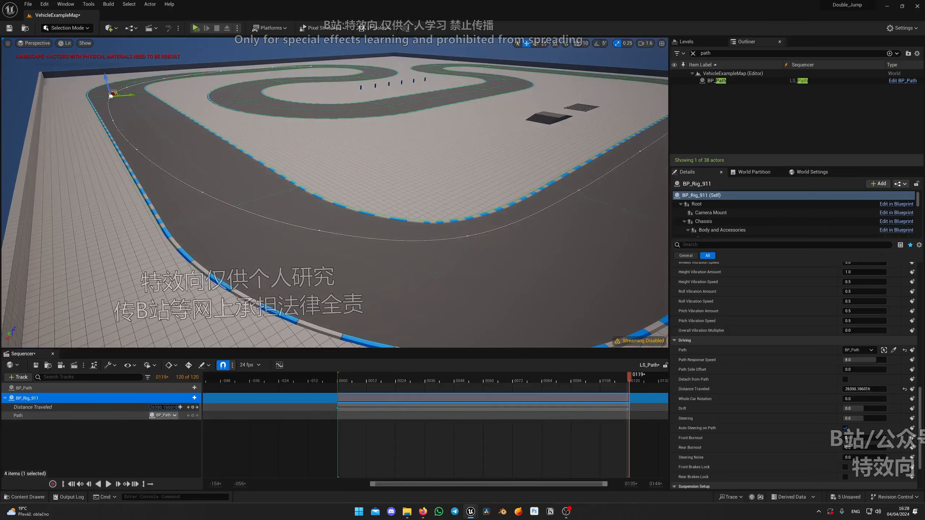
pyautogui.click(344, 381)
pyautogui.moveTo(344, 381)
pyautogui.mouseDown()
pyautogui.moveTo(423, 381)
pyautogui.moveTo(361, 384)
pyautogui.mouseUp()
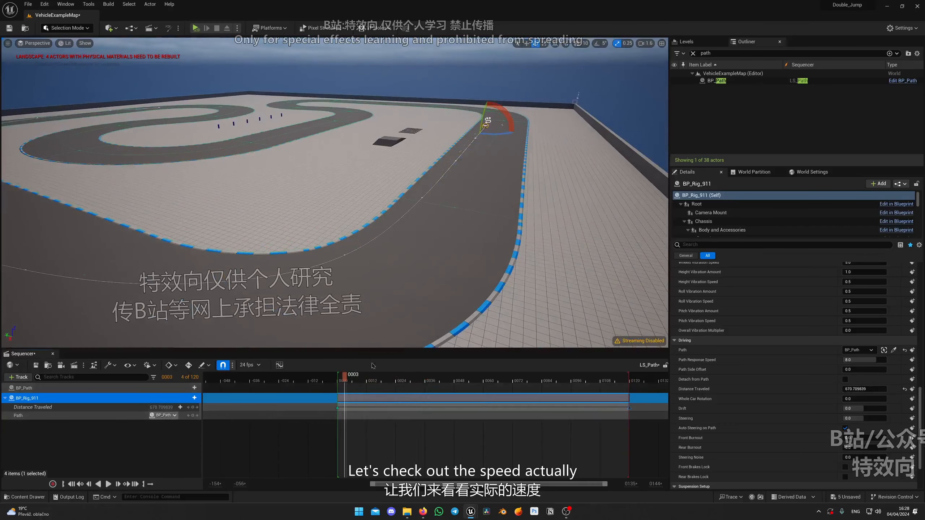
# - Show the car's Speed (Km/h) property and play the sequence from frame 0 to check the speed along the path
pyautogui.scroll(10, 746, 340)
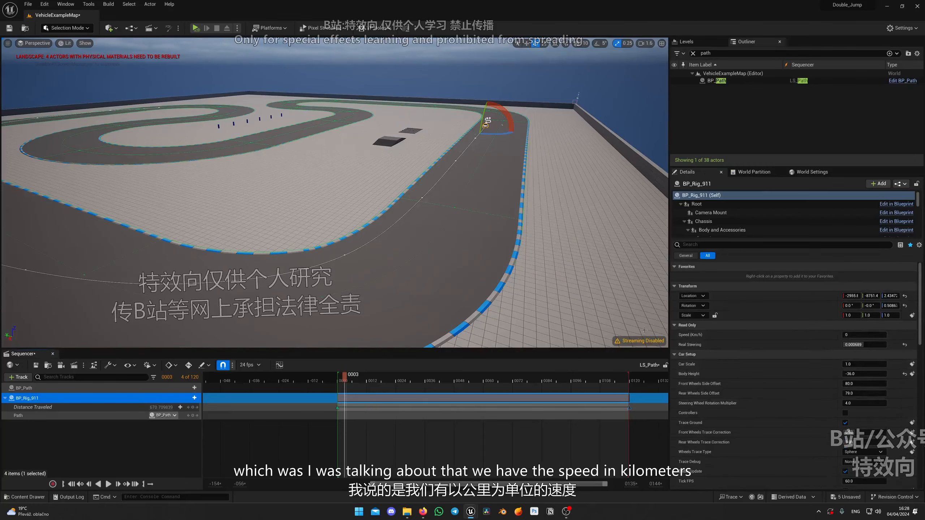
pyautogui.click(343, 380)
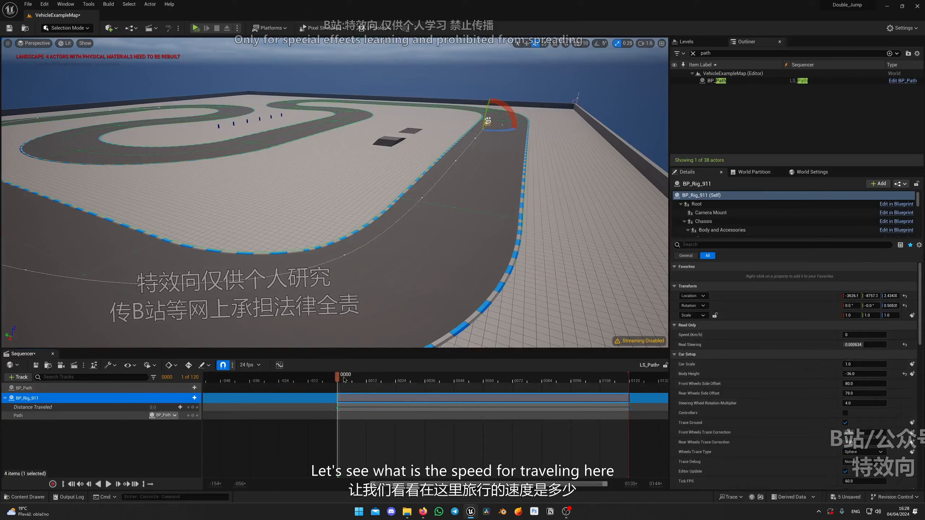
pyautogui.press('space')
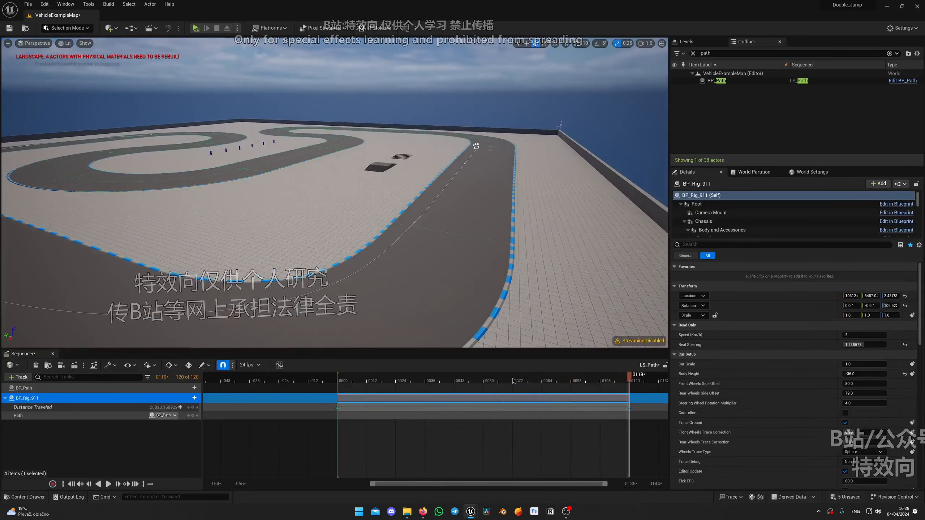
pyautogui.moveTo(354, 380); pyautogui.dragTo(337, 380)
pyautogui.press('space')
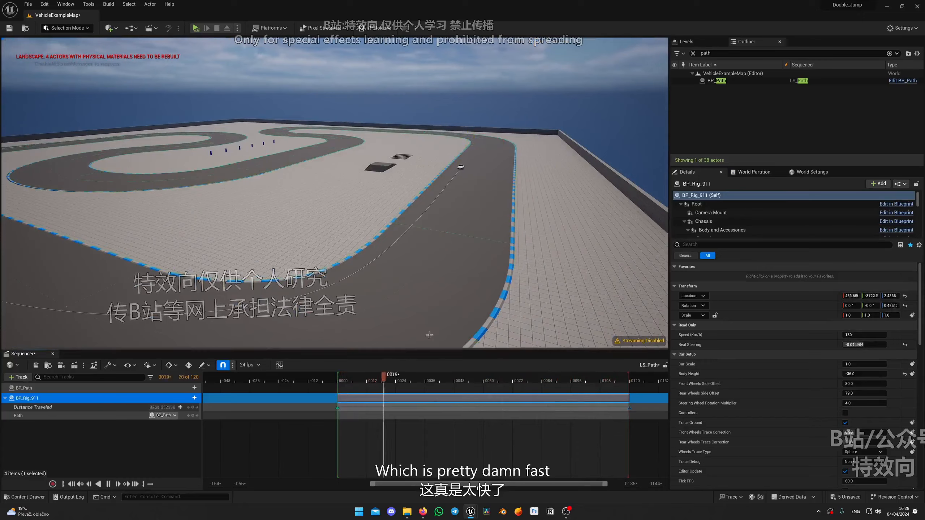
pyautogui.moveTo(349, 292); pyautogui.dragTo(324, 310, button='right')
pyautogui.click(468, 408)
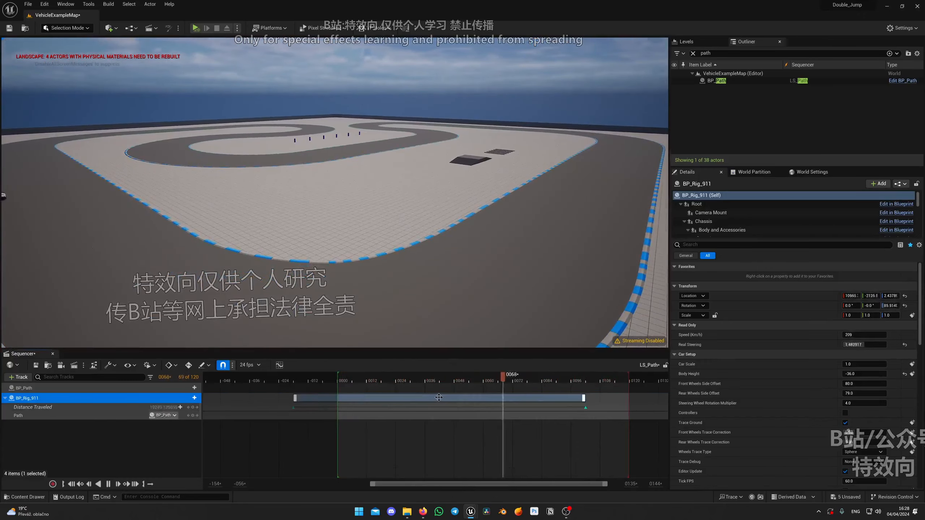
pyautogui.press('space')
pyautogui.click(461, 380)
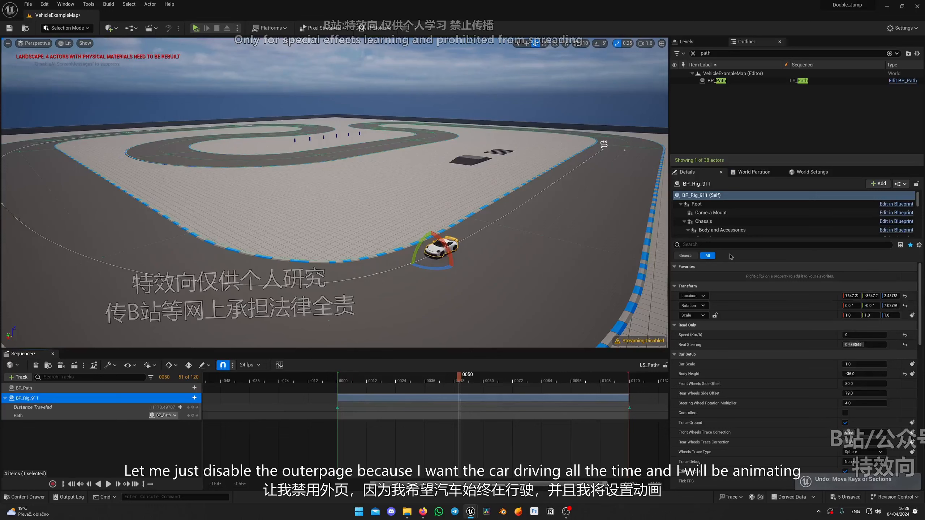
# - Find the car's Auto Pitch property by filtering for "auto", set it to 0, and clear the filter
pyautogui.click(732, 245)
pyautogui.write('auto')
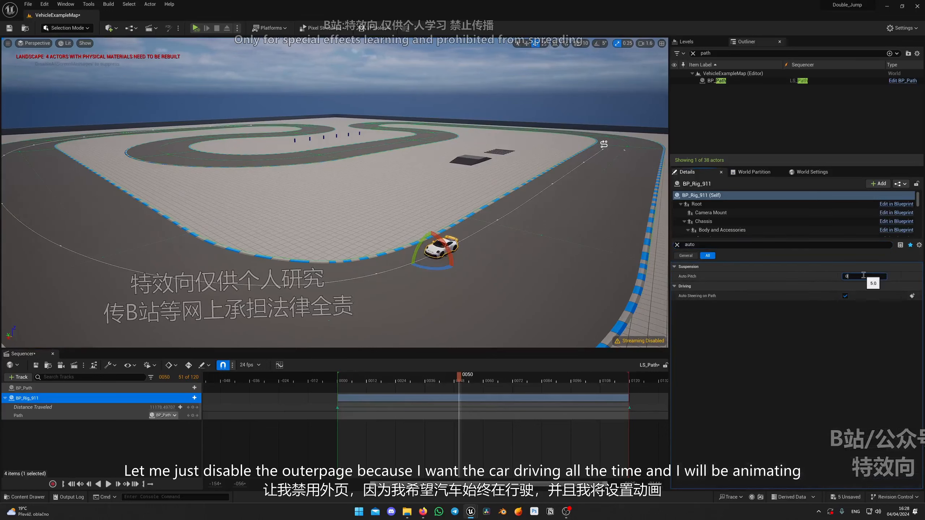
pyautogui.press('Return')
pyautogui.click(677, 245)
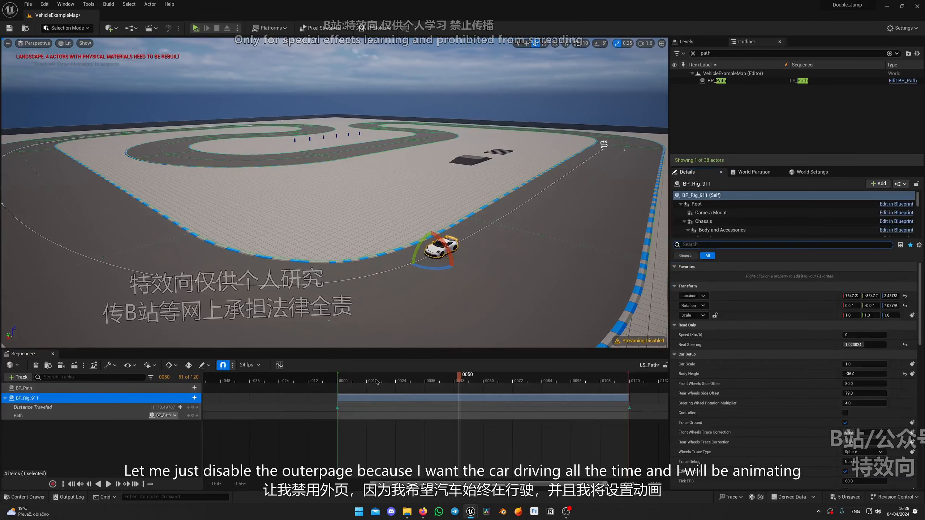
# - Replay the car's approach to the turn to check its speed and body motion with Auto Pitch disabled
pyautogui.click(363, 380)
pyautogui.press('space')
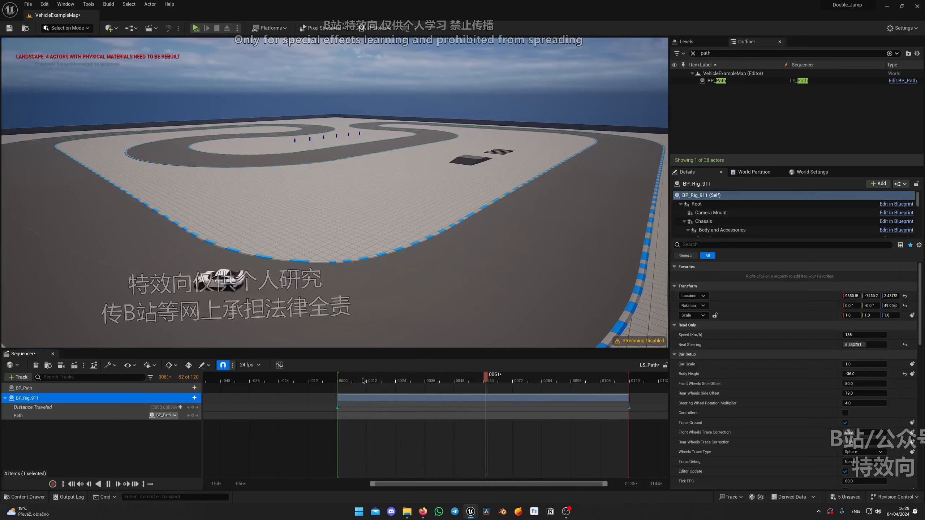
pyautogui.press('space')
pyautogui.moveTo(474, 379); pyautogui.dragTo(359, 380)
pyautogui.press('space')
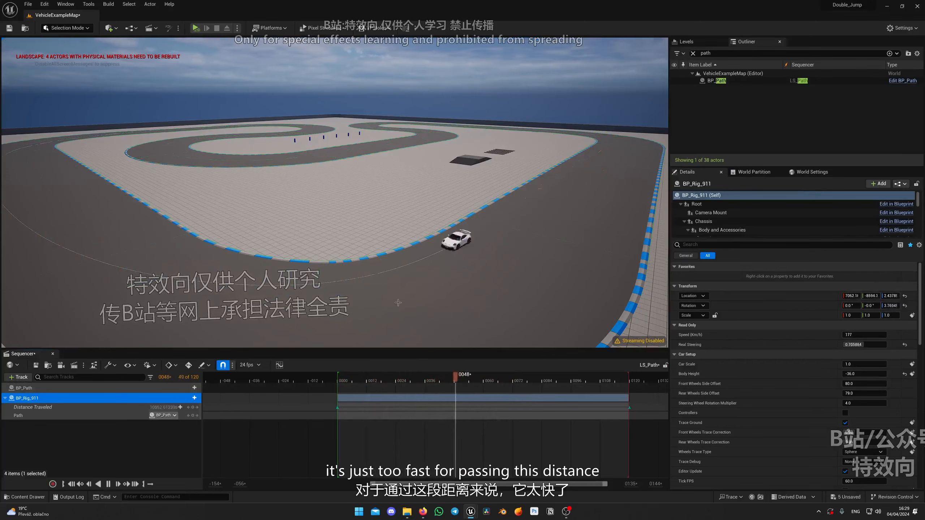
pyautogui.press('space')
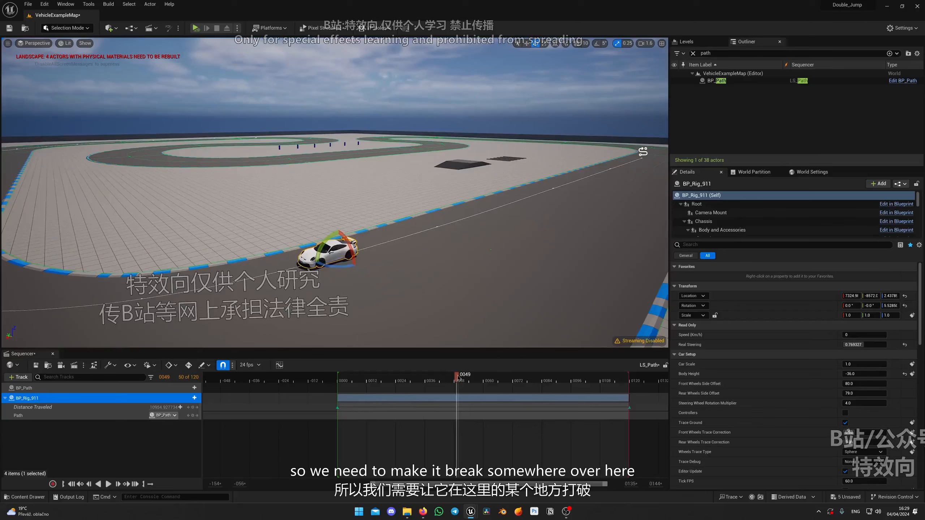
# - Add a Distance Traveled key at frame 43, just before the car enters the turn
pyautogui.moveTo(456, 380)
pyautogui.mouseDown()
pyautogui.moveTo(432, 380)
pyautogui.moveTo(445, 382)
pyautogui.mouseUp()
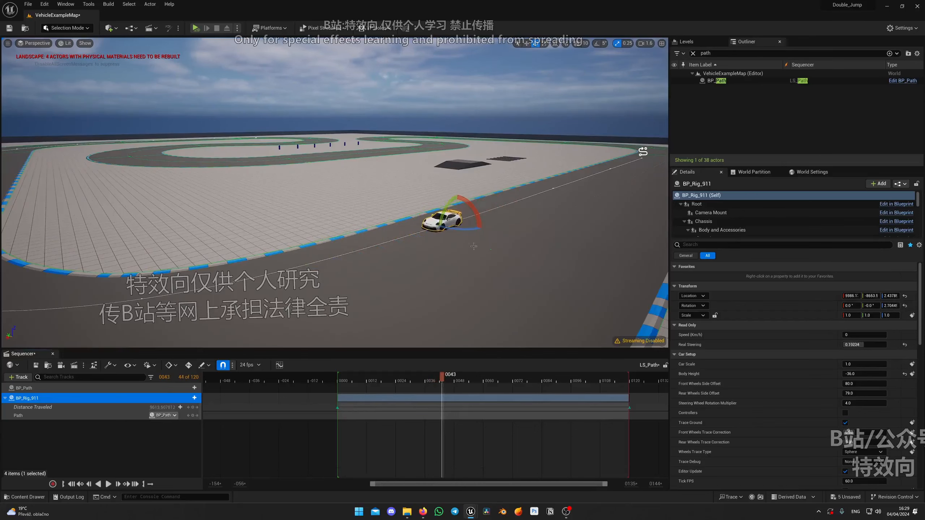
pyautogui.moveTo(287, 193); pyautogui.dragTo(248, 214, button='right')
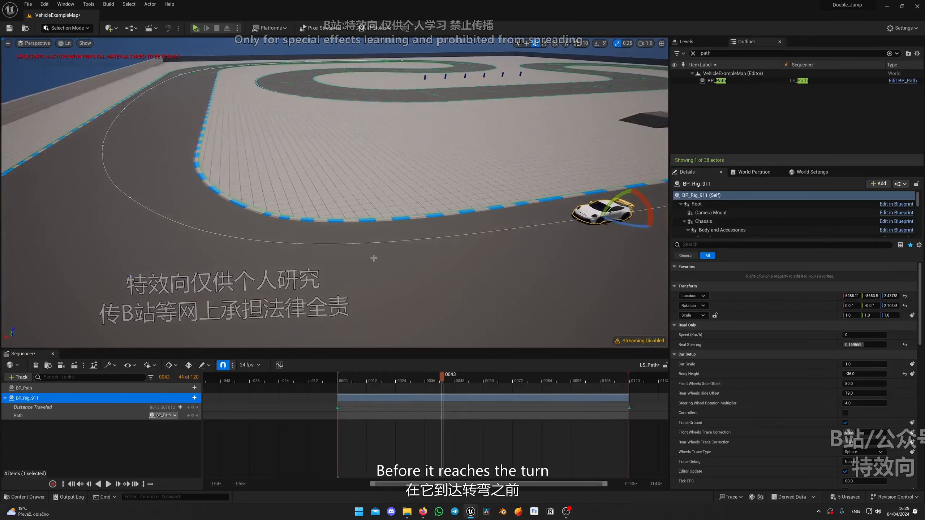
pyautogui.moveTo(373, 258); pyautogui.dragTo(422, 243, button='right')
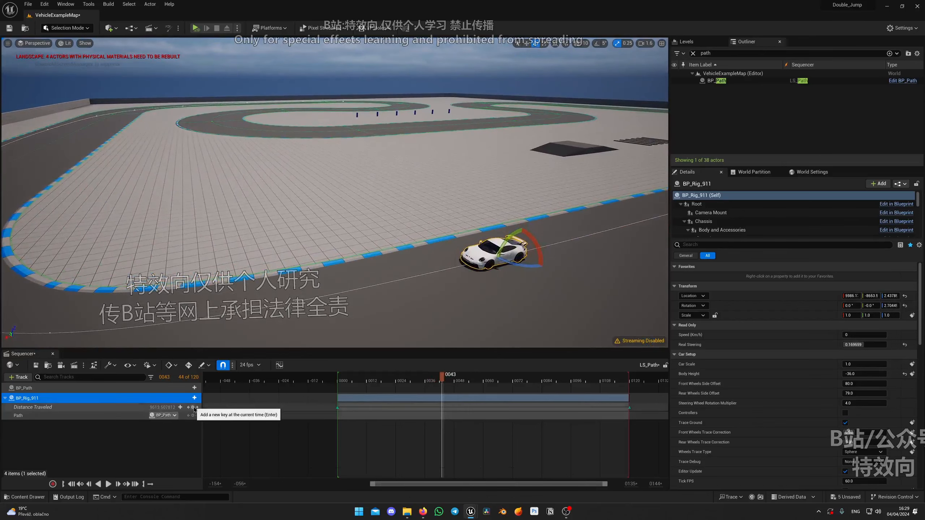
pyautogui.moveTo(511, 284); pyautogui.dragTo(505, 298, button='right')
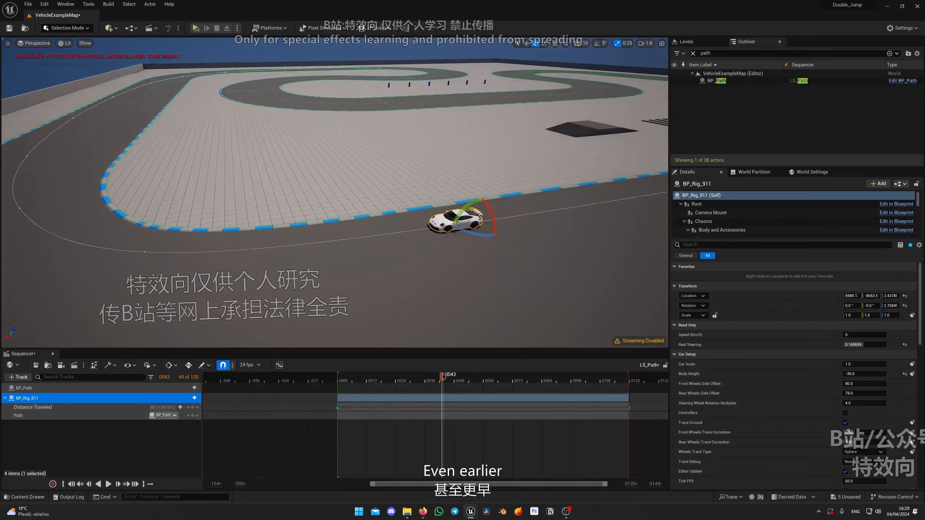
pyautogui.moveTo(443, 379); pyautogui.dragTo(442, 379)
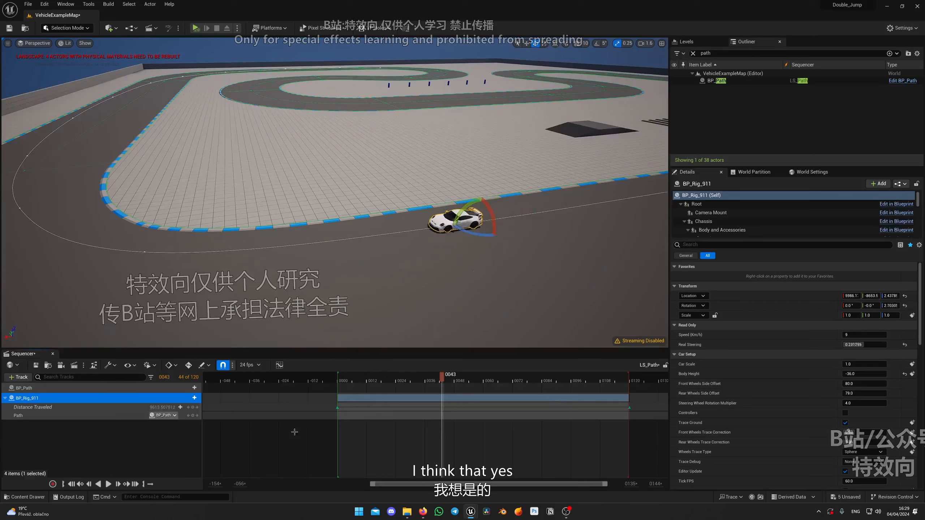
pyautogui.click(192, 407)
pyautogui.click(442, 408)
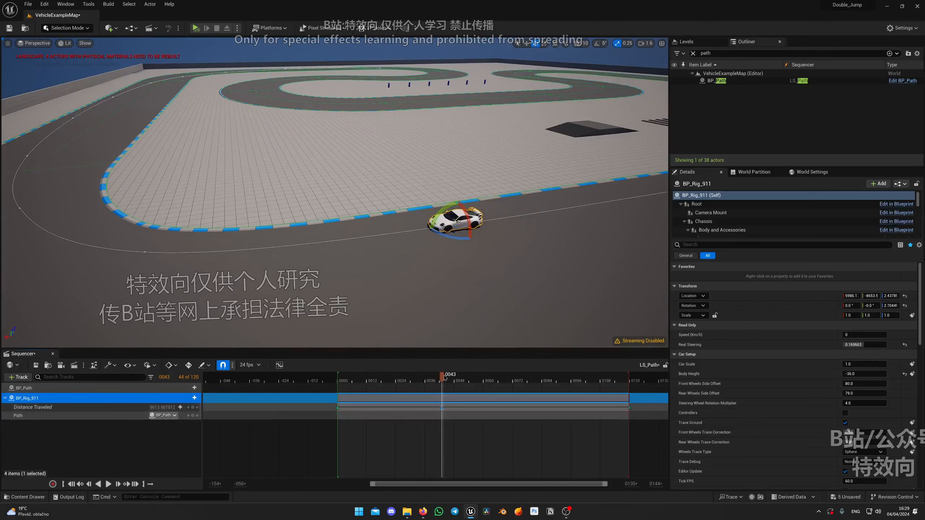
# - Review the Distance Traveled keys at the sequence start and end, and play the car's straight run up to the turn
pyautogui.moveTo(443, 377); pyautogui.dragTo(420, 377)
pyautogui.moveTo(422, 339); pyautogui.dragTo(419, 339, button='right')
pyautogui.moveTo(305, 197)
pyautogui.mouseDown(button='right')
pyautogui.moveTo(291, 197)
pyautogui.moveTo(320, 197)
pyautogui.mouseUp(button='right')
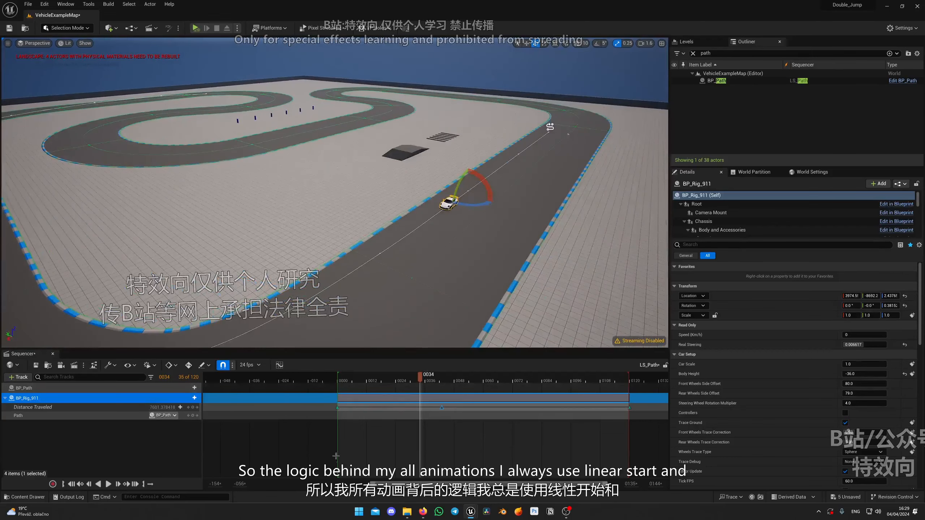
pyautogui.click(338, 407)
pyautogui.click(630, 406)
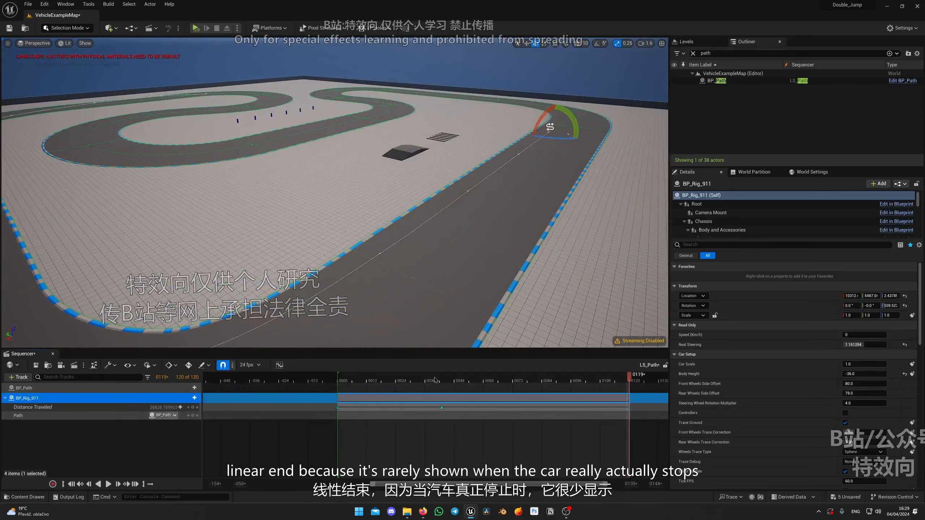
pyautogui.click(404, 383)
pyautogui.moveTo(417, 386)
pyautogui.mouseDown()
pyautogui.moveTo(460, 386)
pyautogui.moveTo(432, 386)
pyautogui.mouseUp()
pyautogui.moveTo(430, 284); pyautogui.dragTo(404, 274, button='right')
pyautogui.moveTo(432, 381); pyautogui.dragTo(355, 381)
pyautogui.press('space')
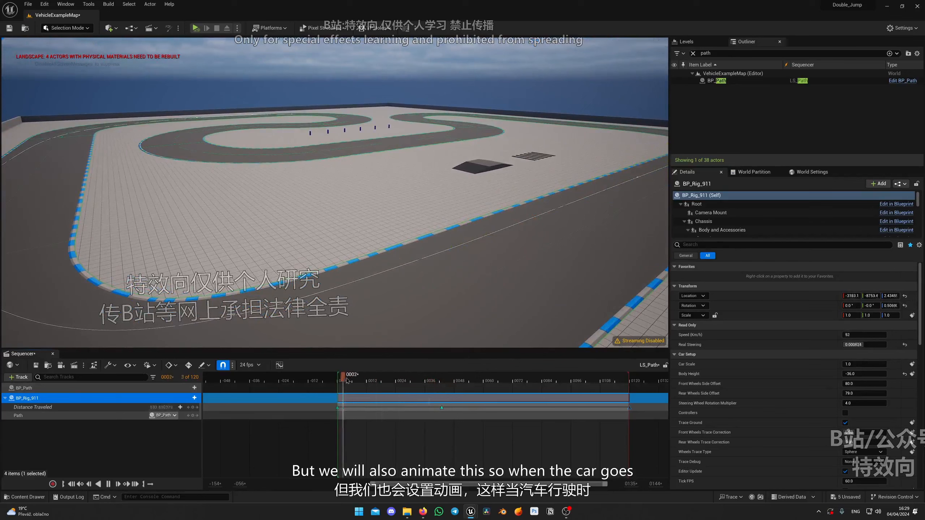
pyautogui.press('space')
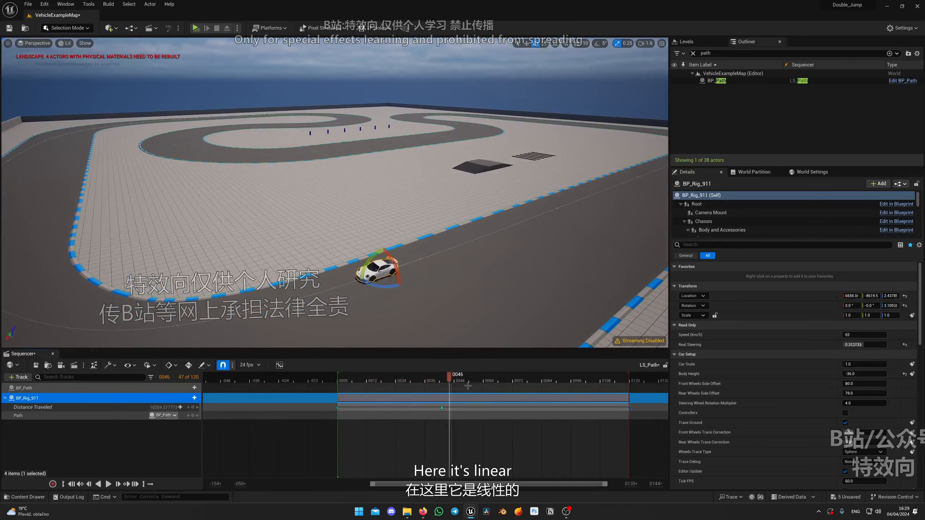
# - Scrub the car between the turn entry and frame 34 to judge where braking should begin
pyautogui.moveTo(454, 288); pyautogui.dragTo(424, 286, button='right')
pyautogui.moveTo(449, 379); pyautogui.dragTo(481, 381)
pyautogui.moveTo(452, 284); pyautogui.dragTo(474, 298, button='right')
pyautogui.moveTo(479, 381); pyautogui.dragTo(461, 382)
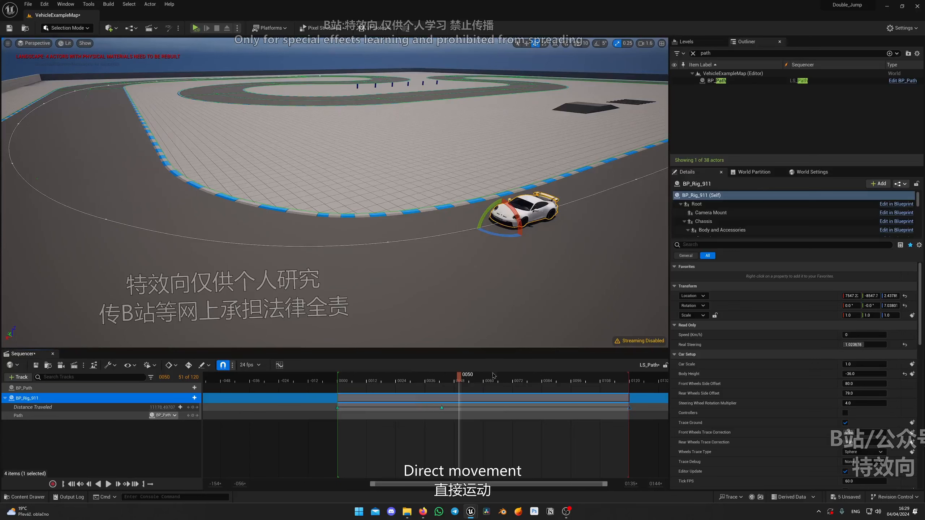
pyautogui.moveTo(452, 380); pyautogui.dragTo(436, 408)
pyautogui.moveTo(425, 308); pyautogui.dragTo(455, 300, button='right')
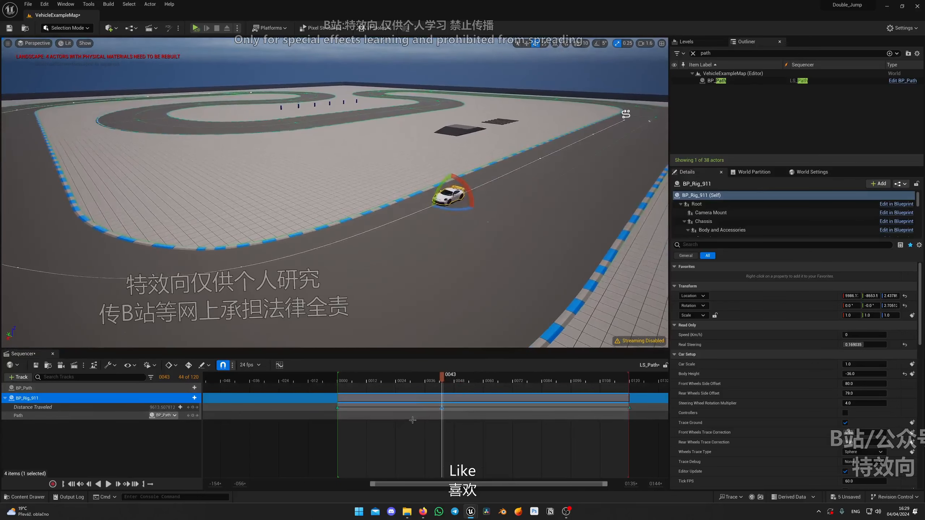
pyautogui.moveTo(443, 379); pyautogui.dragTo(420, 381)
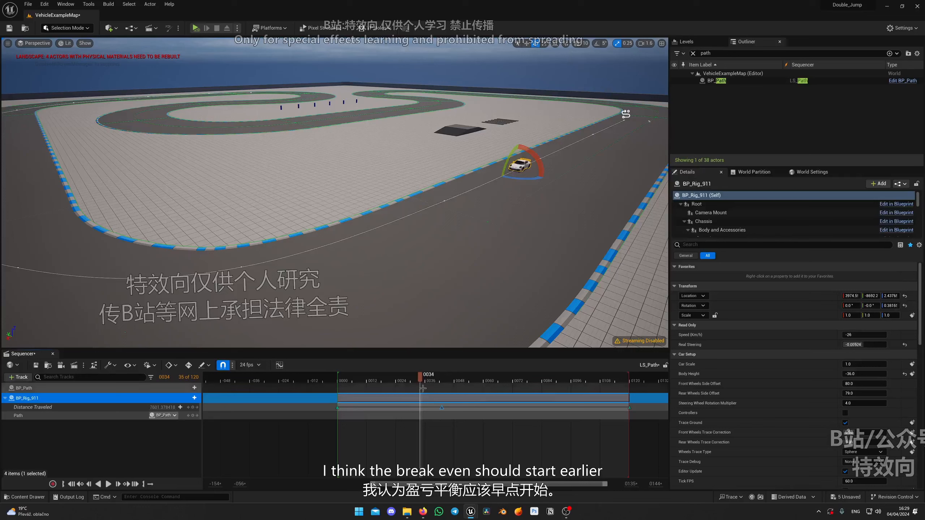
# - Delete the Distance Traveled key at frame 43 and add one at frame 35 as an earlier braking start
pyautogui.click(442, 407)
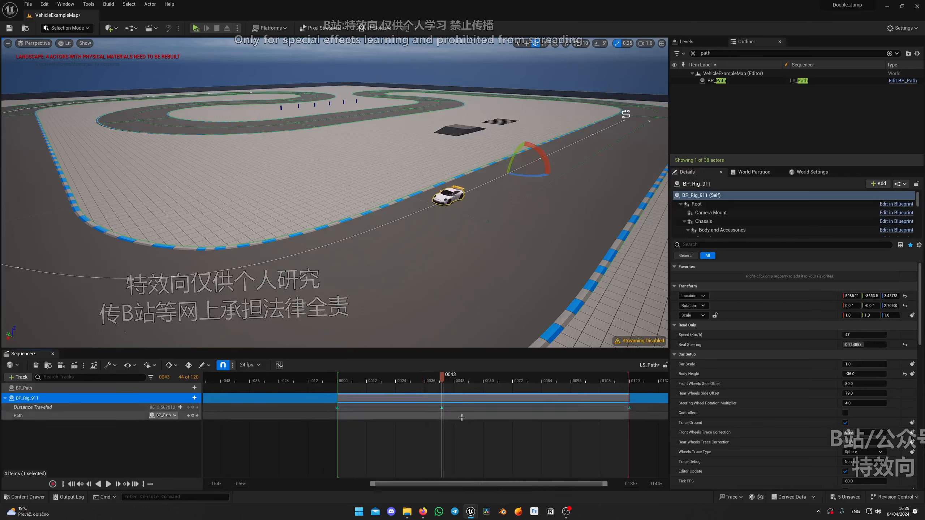
pyautogui.click(442, 407)
pyautogui.press('Delete')
pyautogui.moveTo(442, 382); pyautogui.dragTo(429, 384)
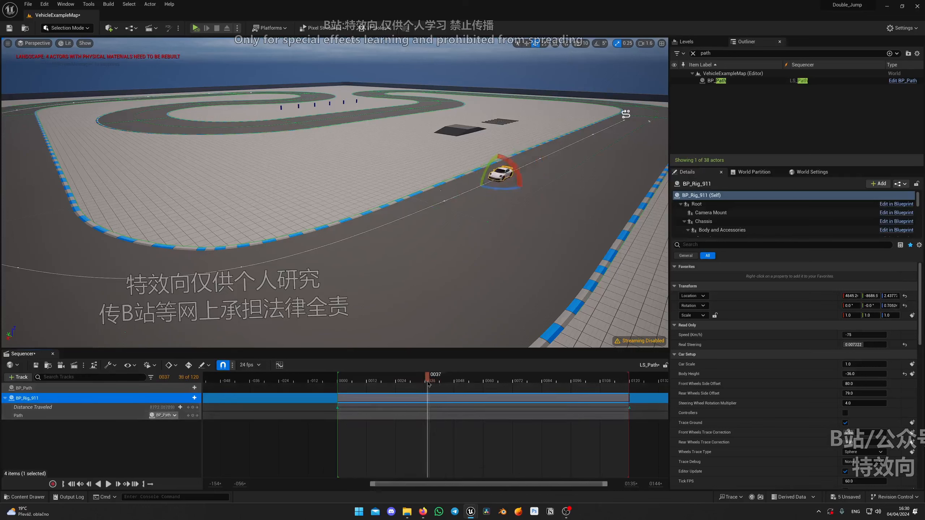
pyautogui.click(193, 407)
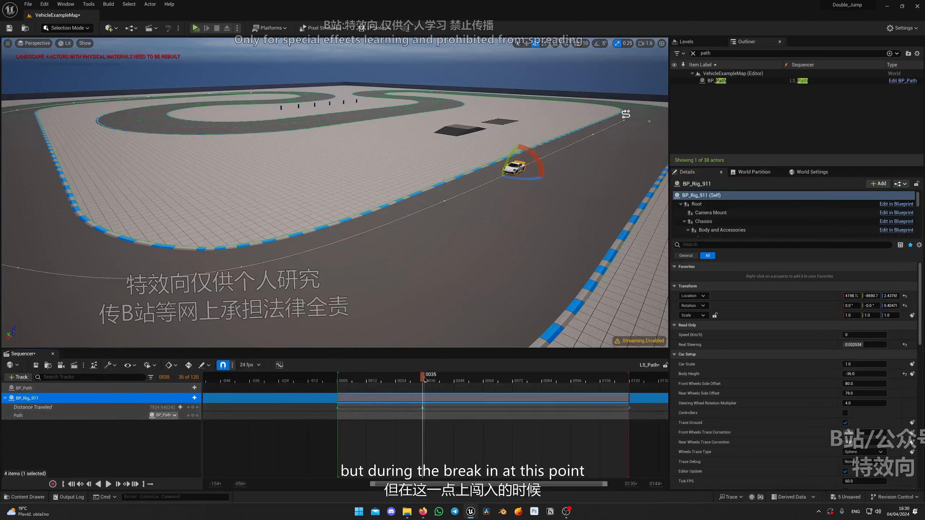
# - Add a Distance Traveled key at frame 53, where the car enters the turn, and make its interpolation cubic
pyautogui.moveTo(435, 380); pyautogui.dragTo(464, 379)
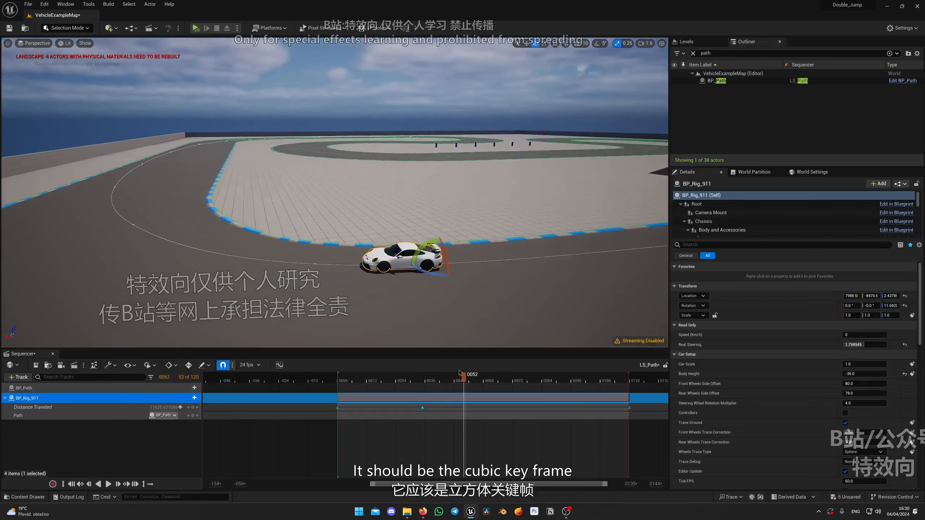
pyautogui.moveTo(464, 379); pyautogui.dragTo(469, 380)
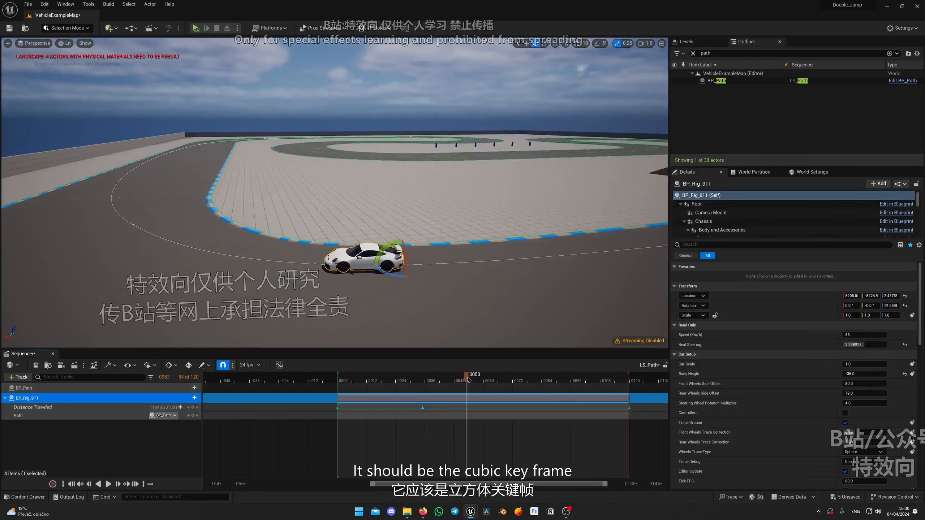
pyautogui.click(192, 407)
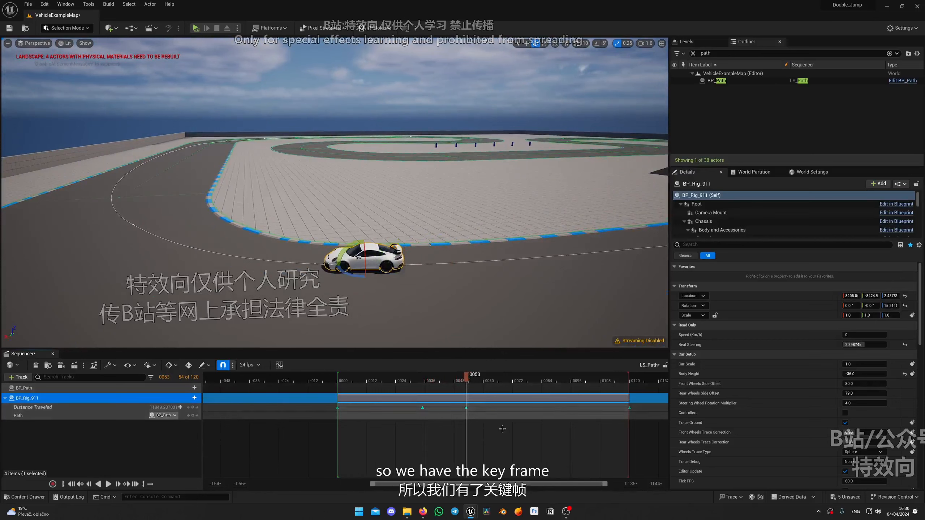
pyautogui.rightClick(466, 406)
pyautogui.click(502, 334)
# - Play the sequence from its early frames through the turn to check the motion across the braking keys
pyautogui.click(445, 380)
pyautogui.moveTo(439, 381); pyautogui.dragTo(377, 380)
pyautogui.moveTo(393, 288); pyautogui.dragTo(467, 304, button='right')
pyautogui.press('space')
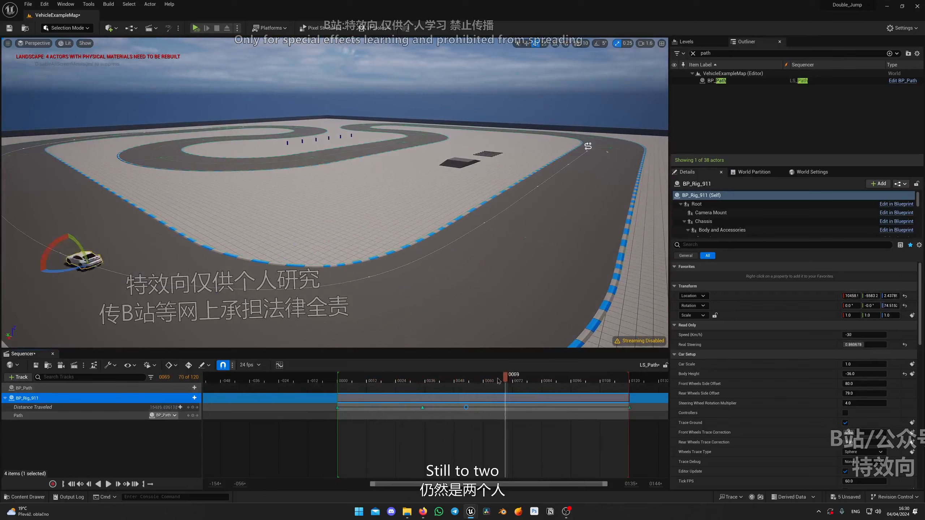
# - Add a Distance Traveled key at frame 72 in the turn and lower its value to about 14,880
pyautogui.click(480, 383)
pyautogui.moveTo(481, 384); pyautogui.dragTo(511, 383)
pyautogui.moveTo(469, 291); pyautogui.dragTo(451, 300, button='right')
pyautogui.moveTo(513, 298); pyautogui.dragTo(520, 297, button='right')
pyautogui.moveTo(510, 381); pyautogui.dragTo(513, 381)
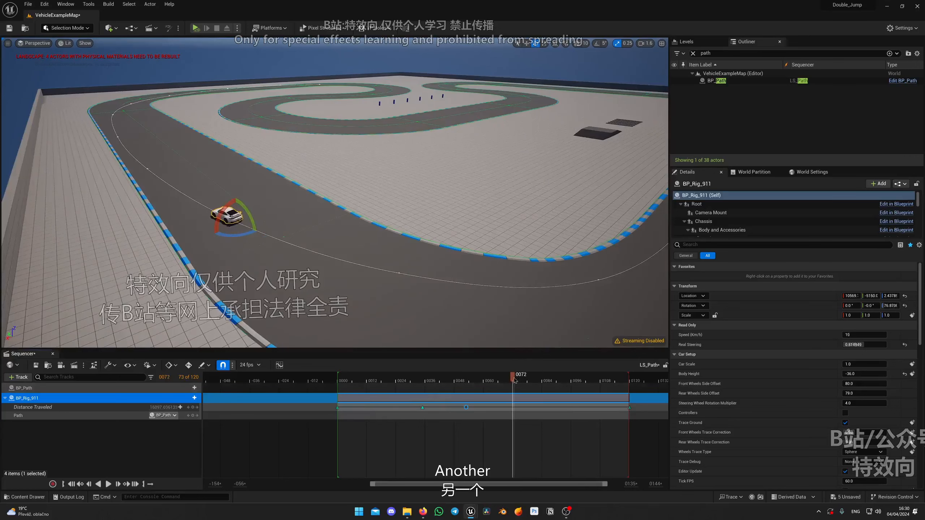
pyautogui.moveTo(510, 291)
pyautogui.mouseDown(button='right')
pyautogui.moveTo(515, 300)
pyautogui.moveTo(508, 301)
pyautogui.mouseUp(button='right')
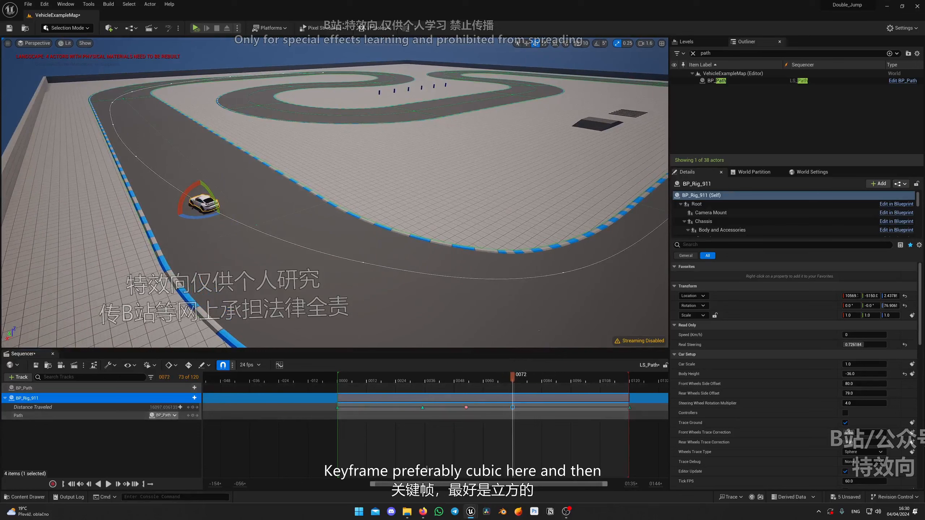
pyautogui.moveTo(157, 407); pyautogui.dragTo(143, 407)
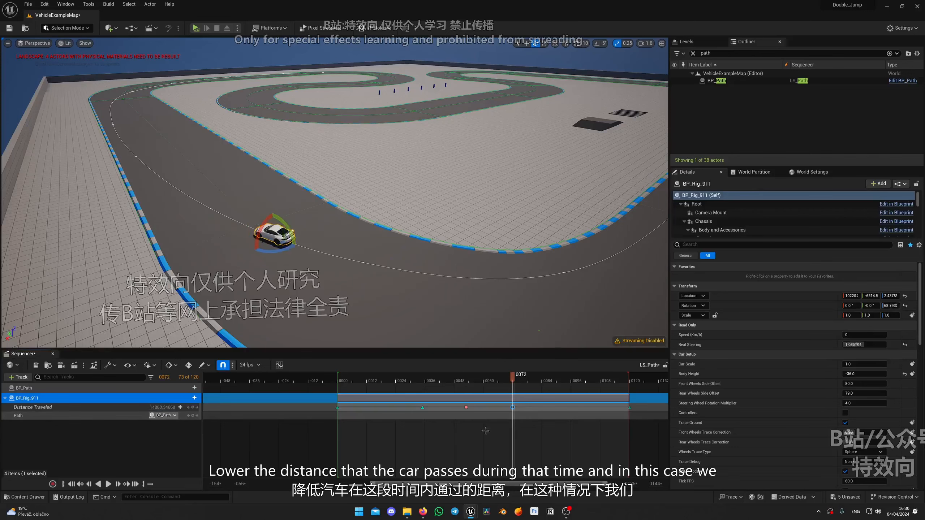
# - Replay the car's approach and exit from the turn to check the braking and the acceleration that follows
pyautogui.moveTo(493, 271); pyautogui.dragTo(493, 265, button='right')
pyautogui.moveTo(519, 383); pyautogui.dragTo(392, 386)
pyautogui.press('space')
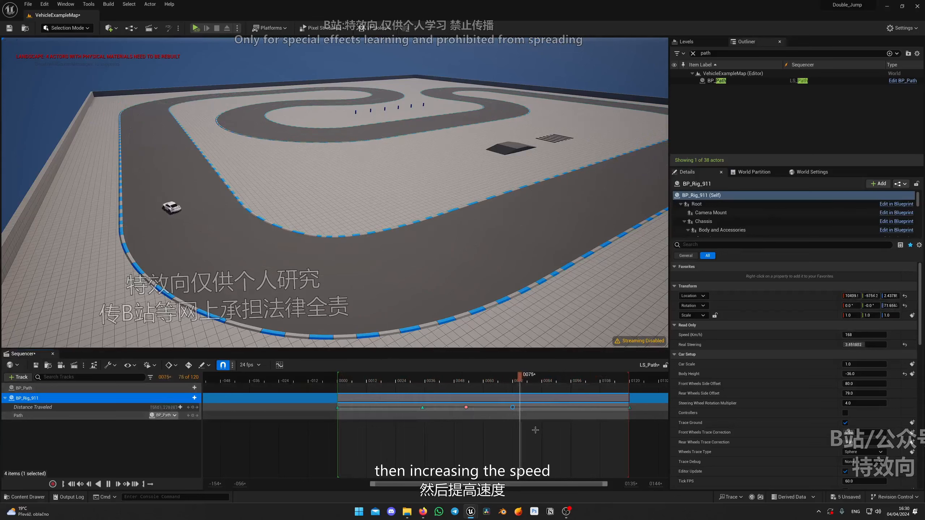
pyautogui.press('space')
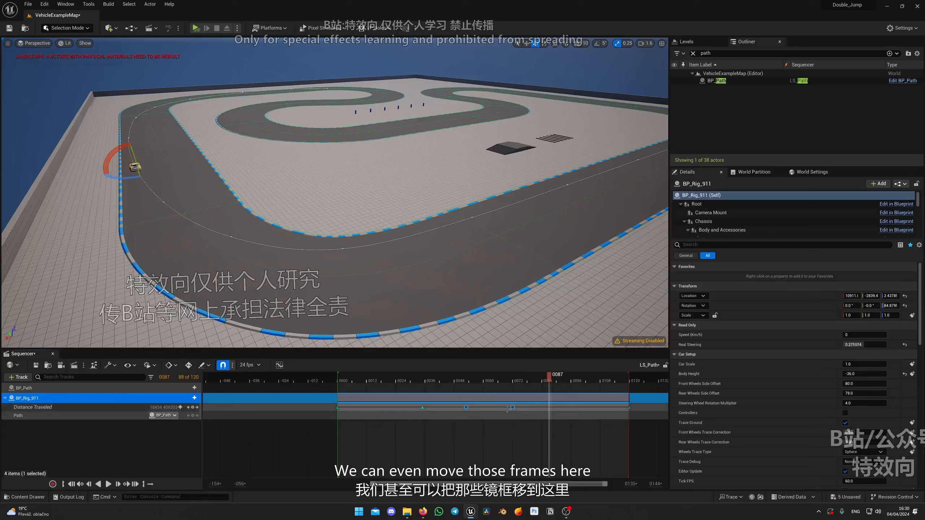
# - Shift the Distance Traveled keys at frames 53 and 72 to frames 49 and 68, and replay the turn
pyautogui.moveTo(512, 407); pyautogui.dragTo(510, 407)
pyautogui.press('space')
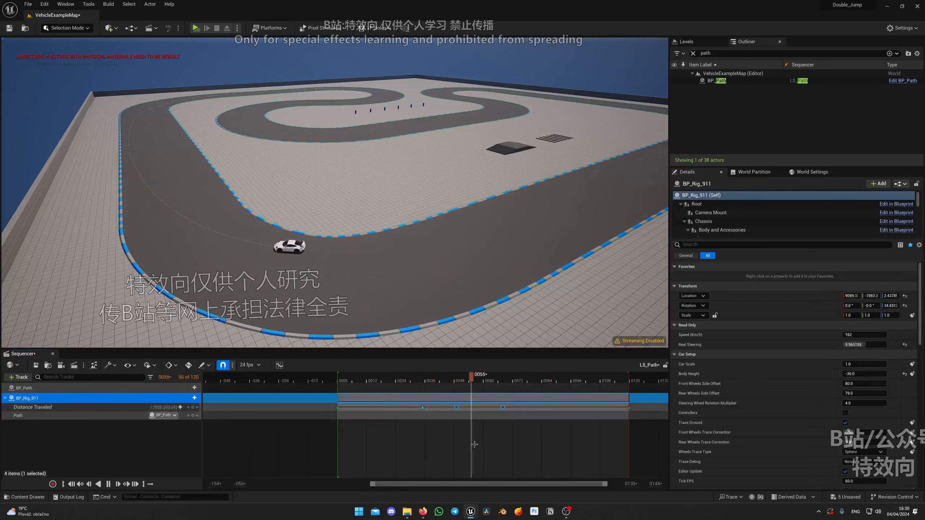
pyautogui.press('space')
pyautogui.click(483, 438)
pyautogui.click(457, 377)
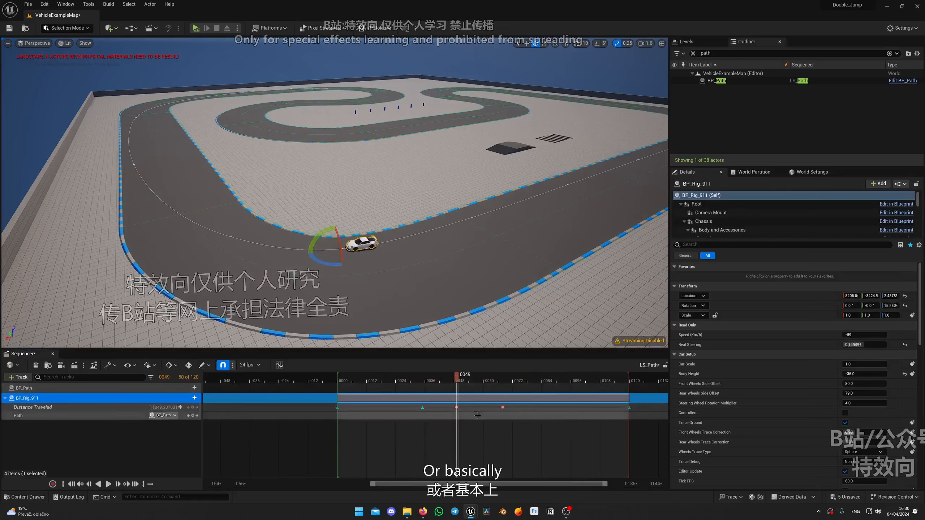
# - Return the later turn key to frame 72, and try moving the two turn keys to frames 46 and 66 before undoing that timing
pyautogui.moveTo(503, 407); pyautogui.dragTo(450, 407)
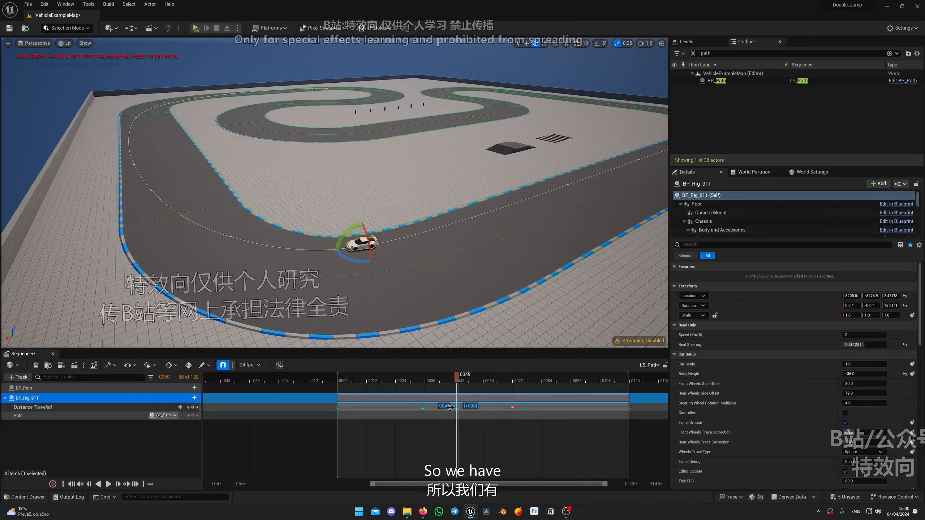
pyautogui.moveTo(512, 408); pyautogui.dragTo(498, 408)
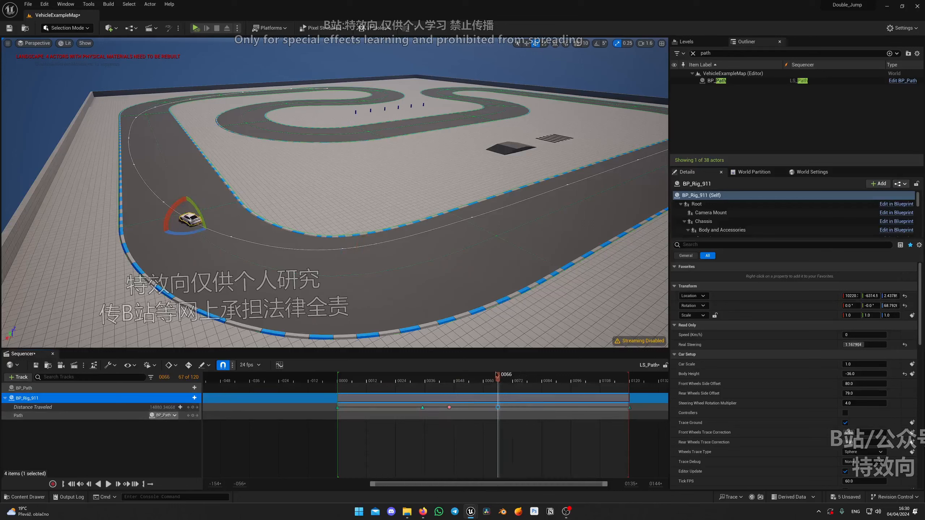
pyautogui.click(381, 382)
pyautogui.press('space')
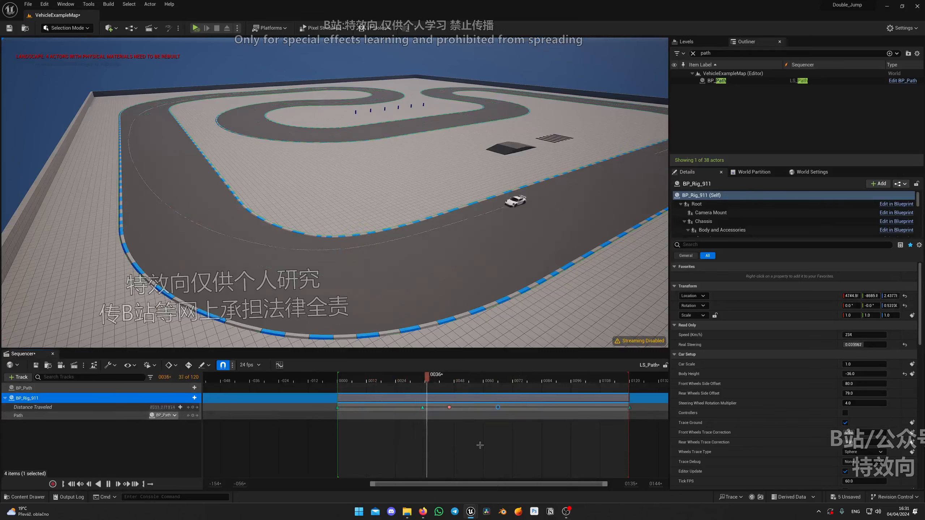
pyautogui.press('space')
pyautogui.hotkey('ctrl', 'z')
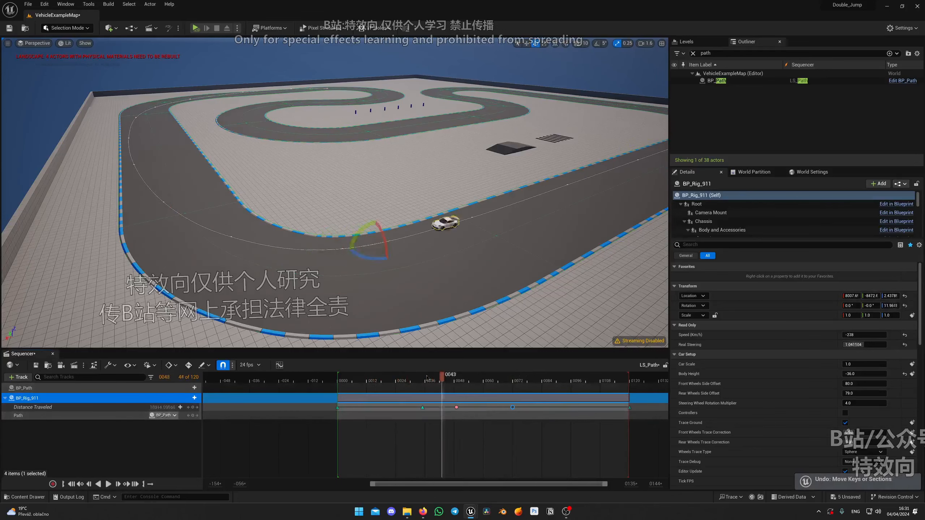
# - Lower Distance Traveled at the frame 49 key to about 11,170 and replay the turn to check the braking
pyautogui.press('space')
pyautogui.press('space')
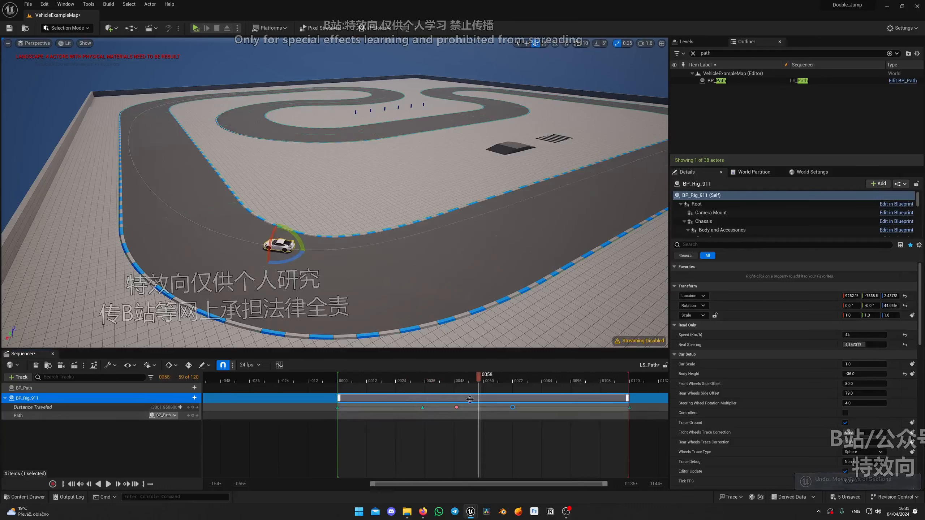
pyautogui.moveTo(164, 407); pyautogui.dragTo(150, 407)
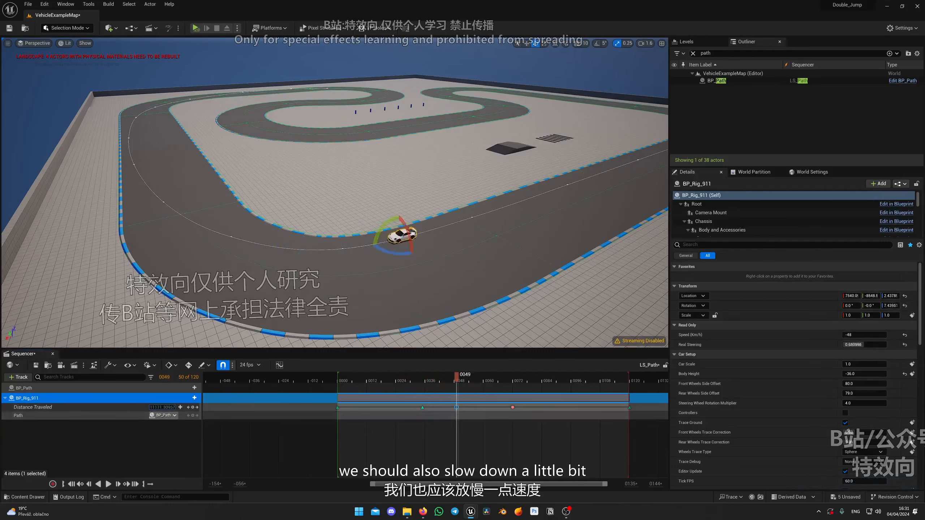
pyautogui.press('space')
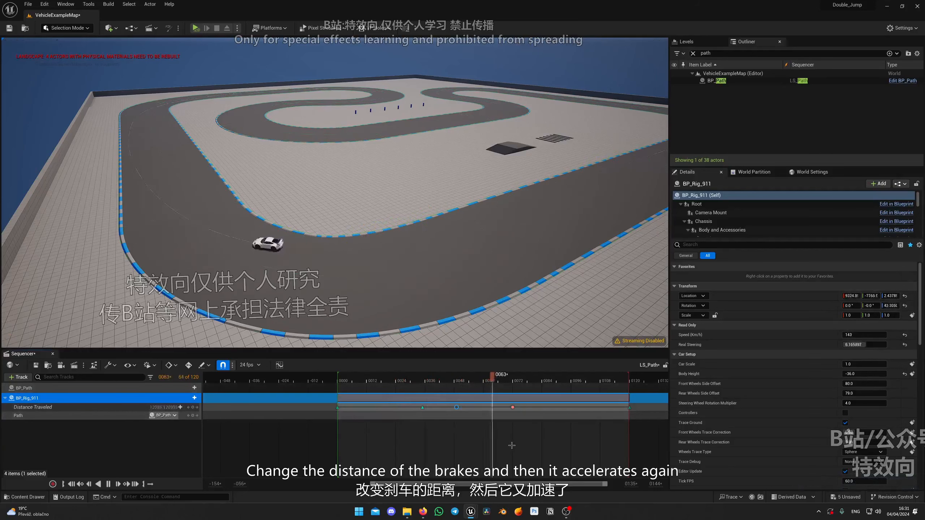
pyautogui.press('space')
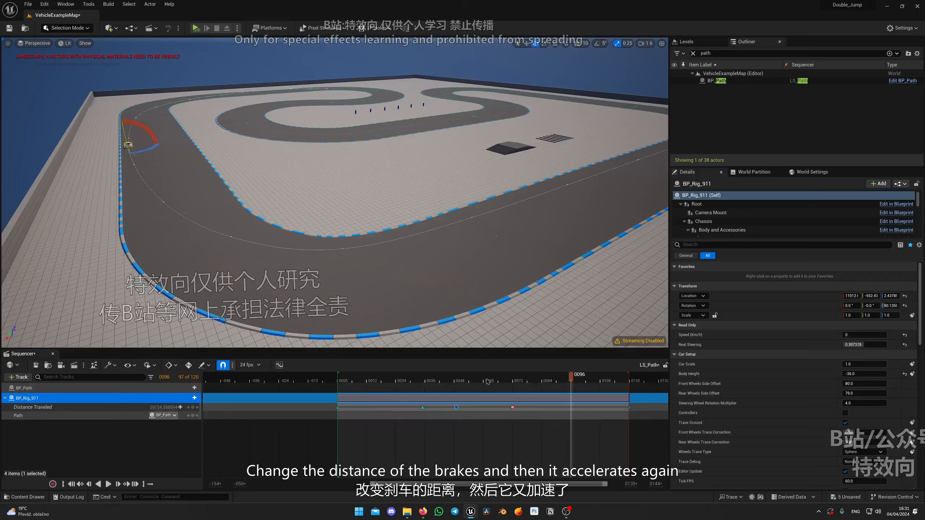
# - Move the last Distance Traveled key past the end of the 120-frame playback range and replay the drive with the gentler acceleration
pyautogui.moveTo(488, 381); pyautogui.dragTo(510, 384)
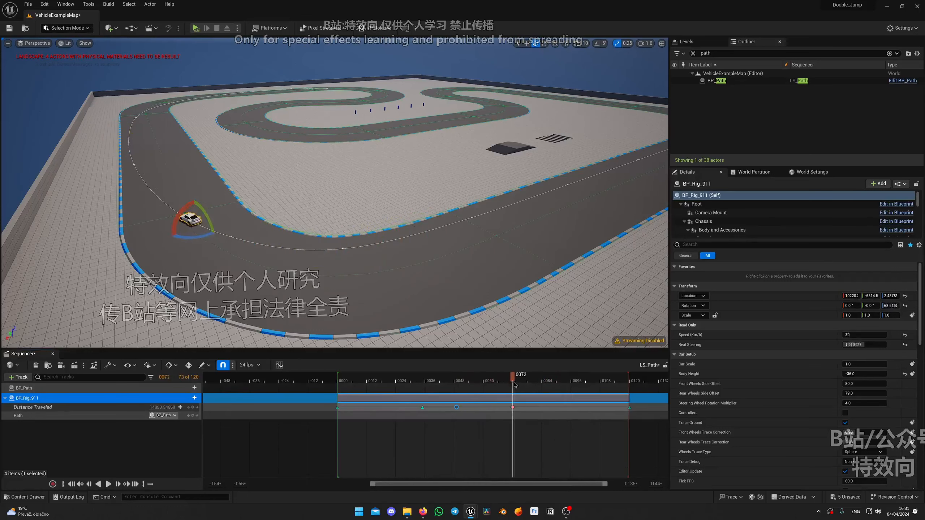
pyautogui.keyDown('ctrl'); pyautogui.scroll(-2, 615, 406); pyautogui.keyUp('ctrl')
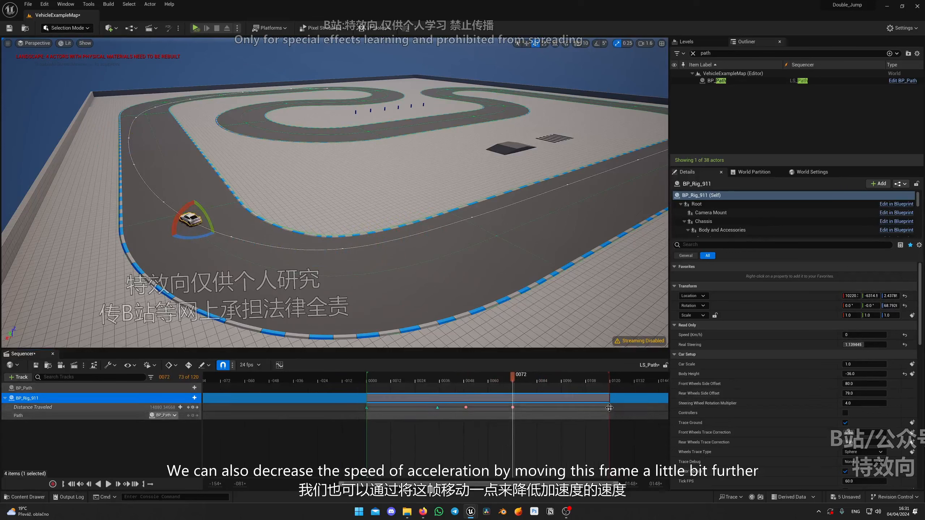
pyautogui.moveTo(610, 407); pyautogui.dragTo(637, 408)
pyautogui.press('space')
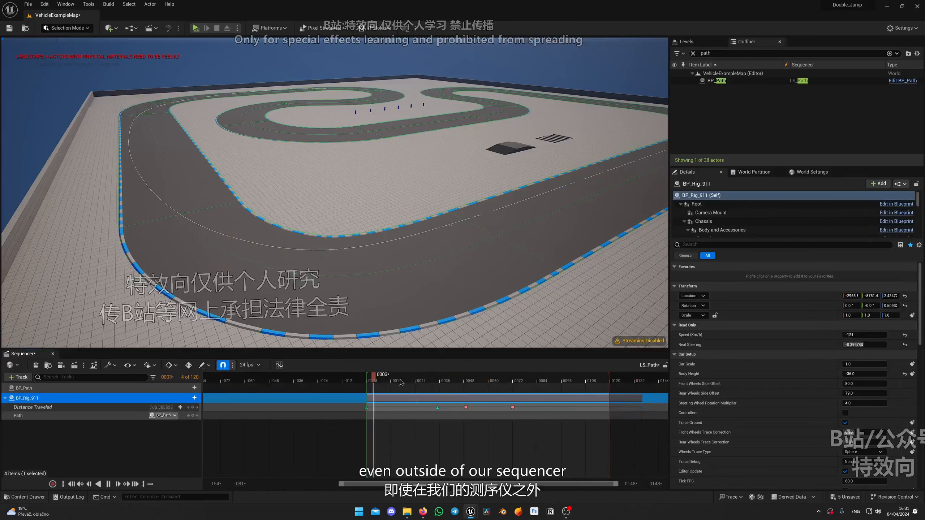
pyautogui.press('space')
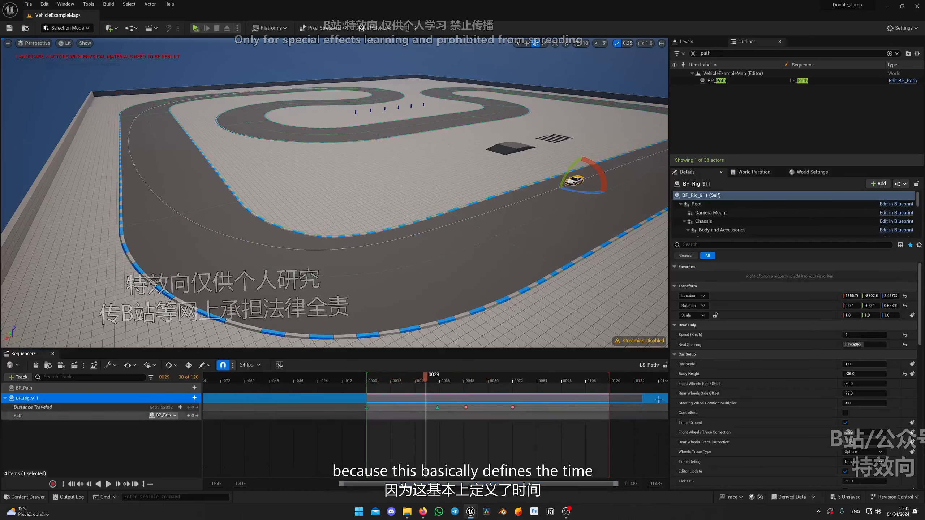
pyautogui.press('space')
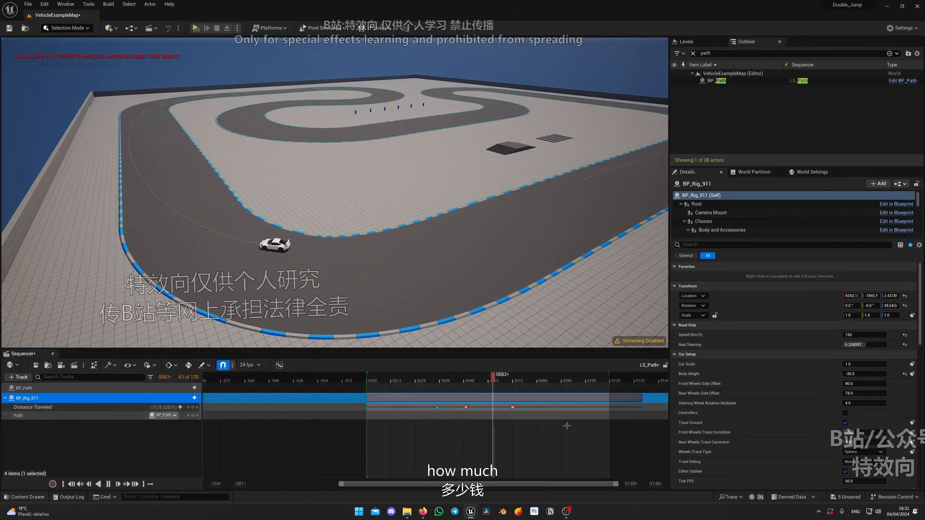
# - Pull the last Distance Traveled key slightly back towards frame 120 and replay the drive, following the car through the turn
pyautogui.press('space')
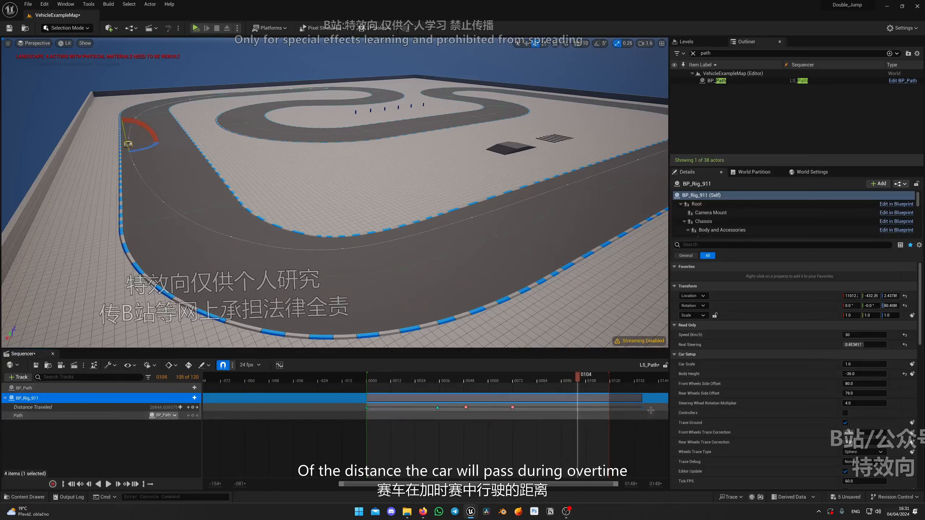
pyautogui.press('space')
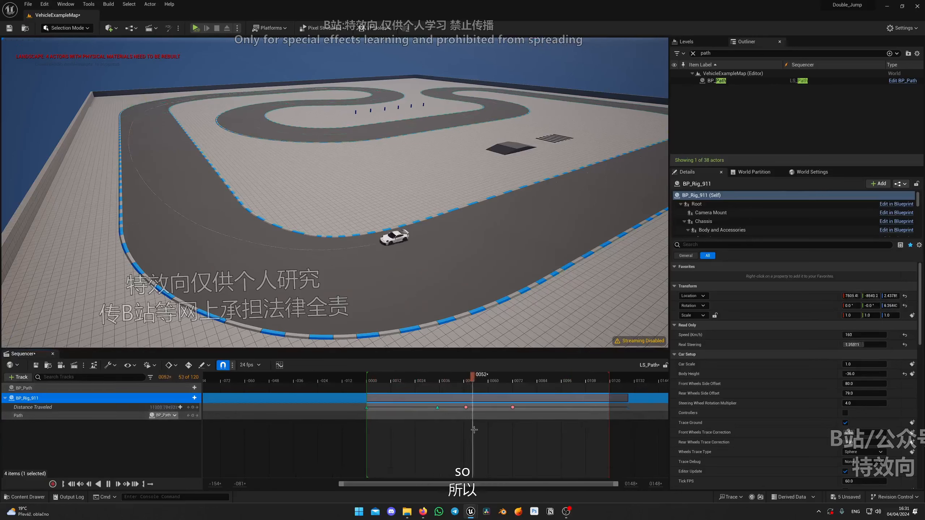
pyautogui.click(423, 382)
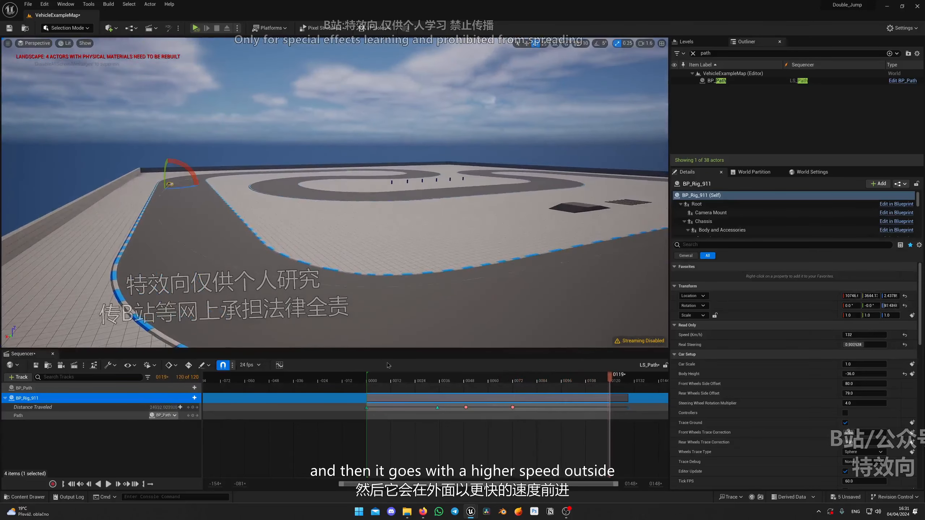
pyautogui.click(377, 379)
pyautogui.press('space')
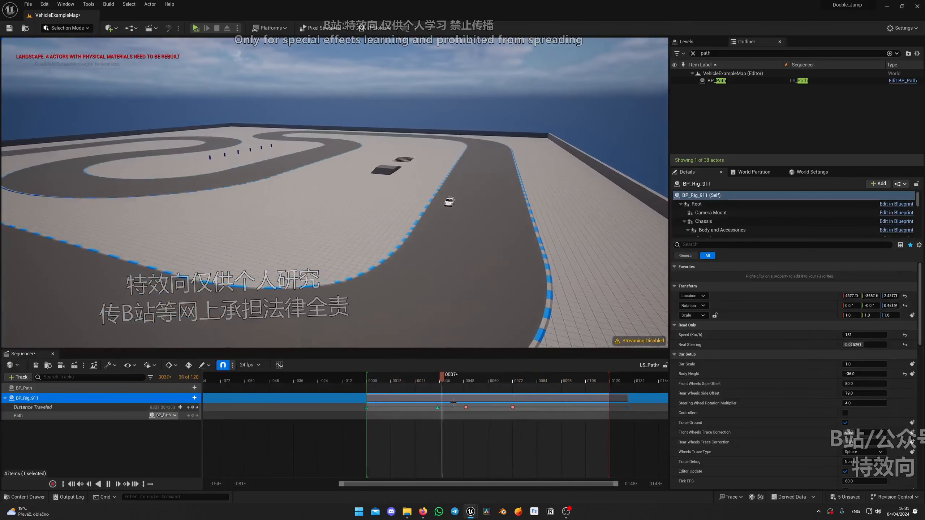
pyautogui.moveTo(433, 284); pyautogui.dragTo(397, 288, button='right')
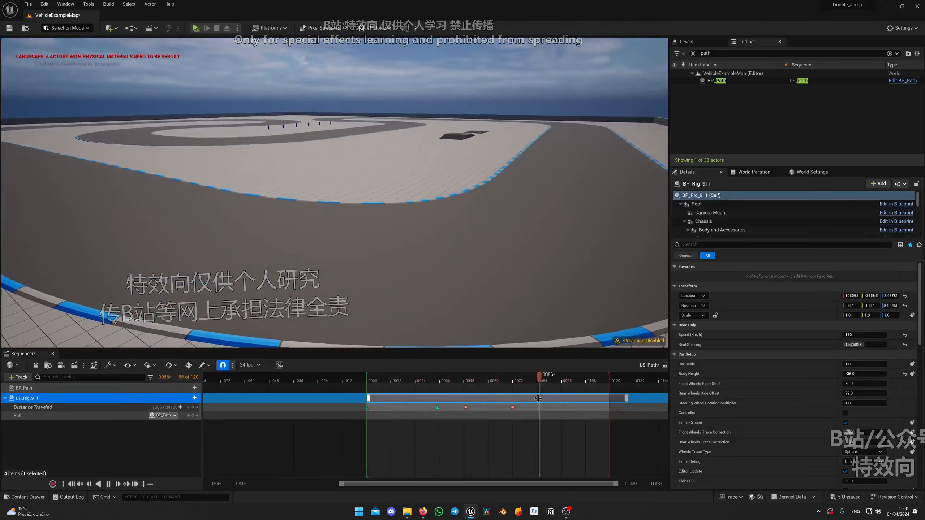
# - Replay and scrub the car's pass through the turn from close to the track to judge its cornering speed
pyautogui.click(452, 379)
pyautogui.moveTo(441, 310); pyautogui.dragTo(448, 289, button='right')
pyautogui.scroll(1, 470, 292)
pyautogui.moveTo(452, 379); pyautogui.dragTo(412, 379)
pyautogui.press('space')
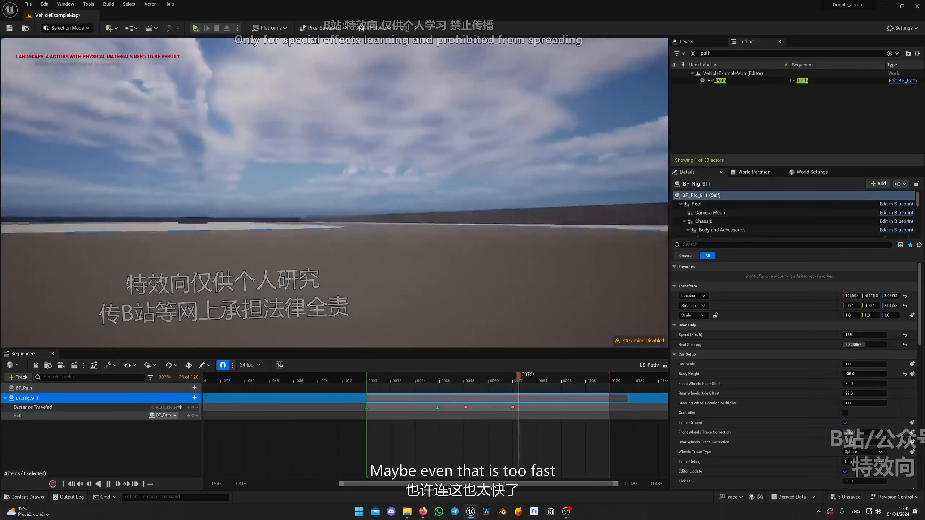
pyautogui.click(409, 381)
pyautogui.moveTo(408, 383); pyautogui.dragTo(422, 384)
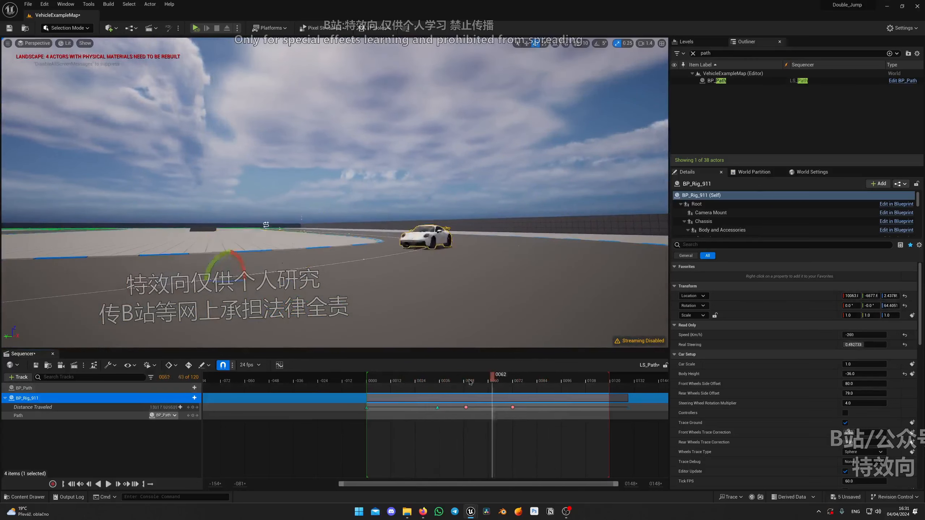
pyautogui.click(404, 382)
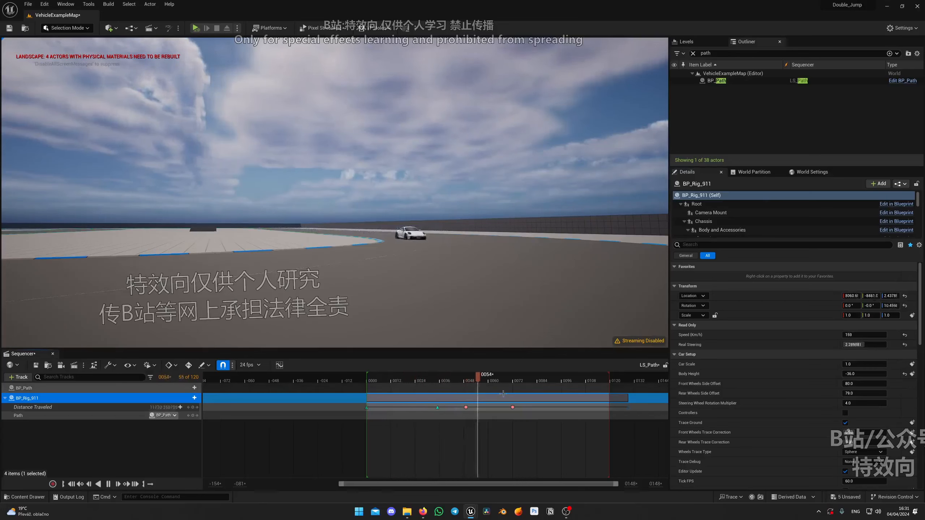
pyautogui.click(507, 382)
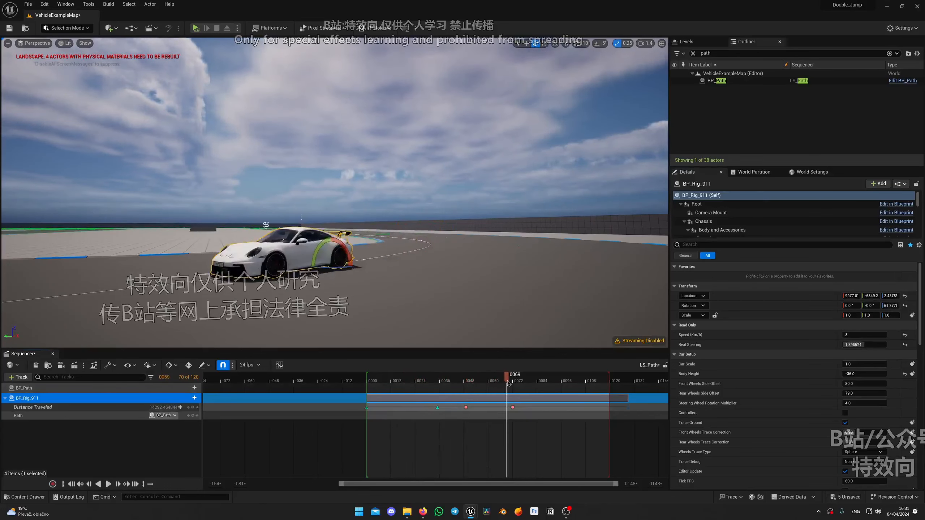
# - Lower Distance Traveled to about 10,434 at the frame 49 key and about 13,900 at the frame 72 key
pyautogui.moveTo(508, 383); pyautogui.dragTo(469, 389)
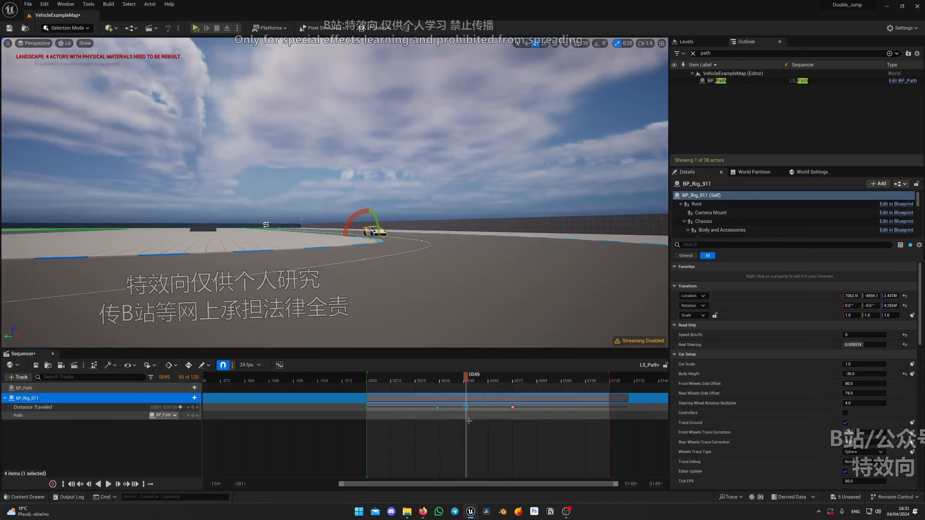
pyautogui.moveTo(163, 407); pyautogui.dragTo(168, 408)
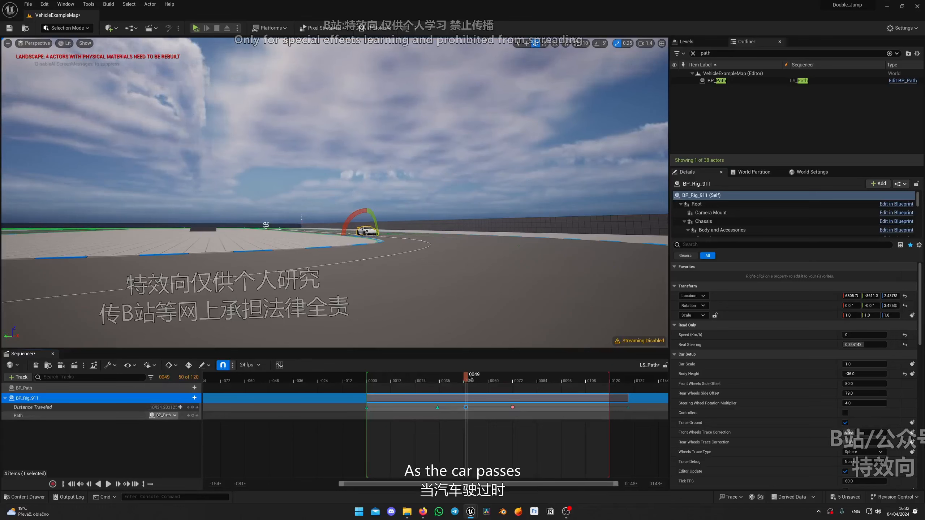
pyautogui.moveTo(478, 382); pyautogui.dragTo(510, 381)
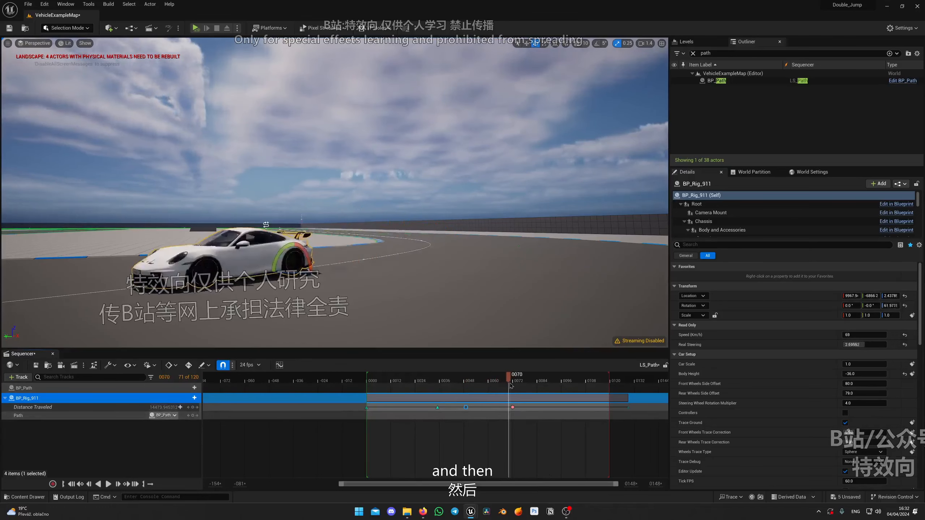
pyautogui.click(513, 407)
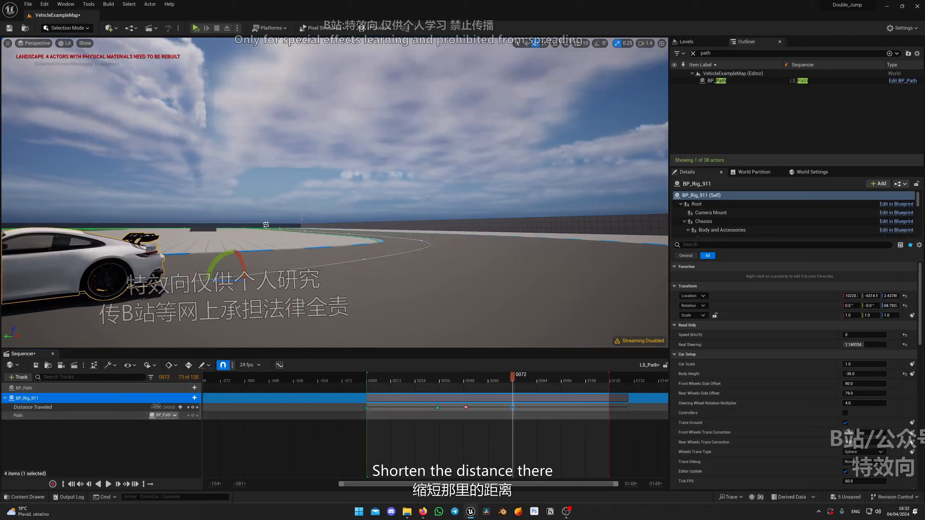
pyautogui.moveTo(158, 408); pyautogui.dragTo(137, 407)
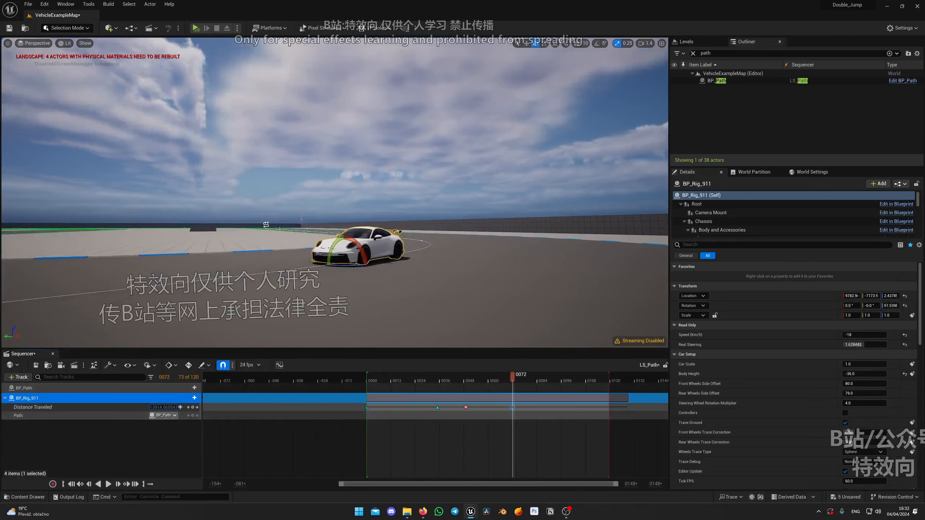
# - Replay the turn with the shortened distances and scrub back to frame 58 to check the slowdown
pyautogui.moveTo(511, 381); pyautogui.dragTo(406, 380)
pyautogui.press('space')
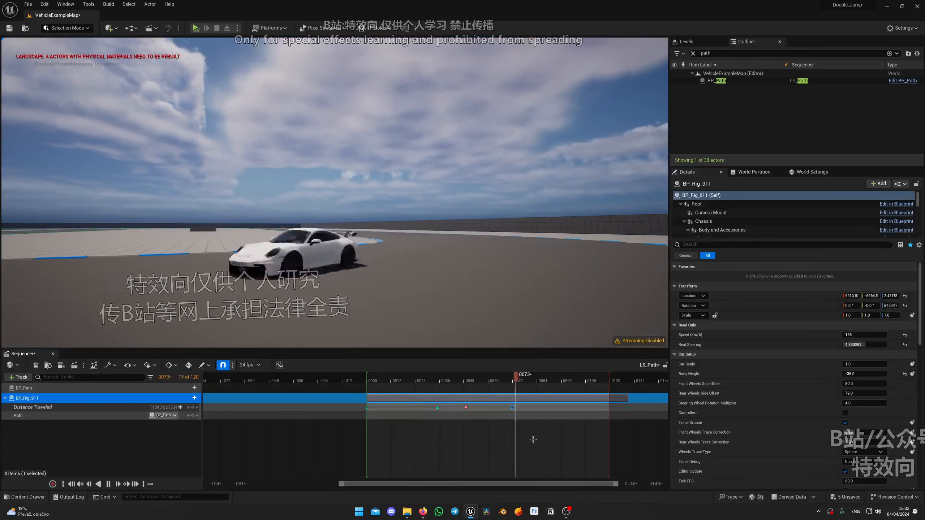
pyautogui.press('space')
pyautogui.moveTo(421, 234); pyautogui.dragTo(469, 273, button='right')
pyautogui.moveTo(528, 379); pyautogui.dragTo(484, 381)
pyautogui.moveTo(488, 303); pyautogui.dragTo(539, 315, button='right')
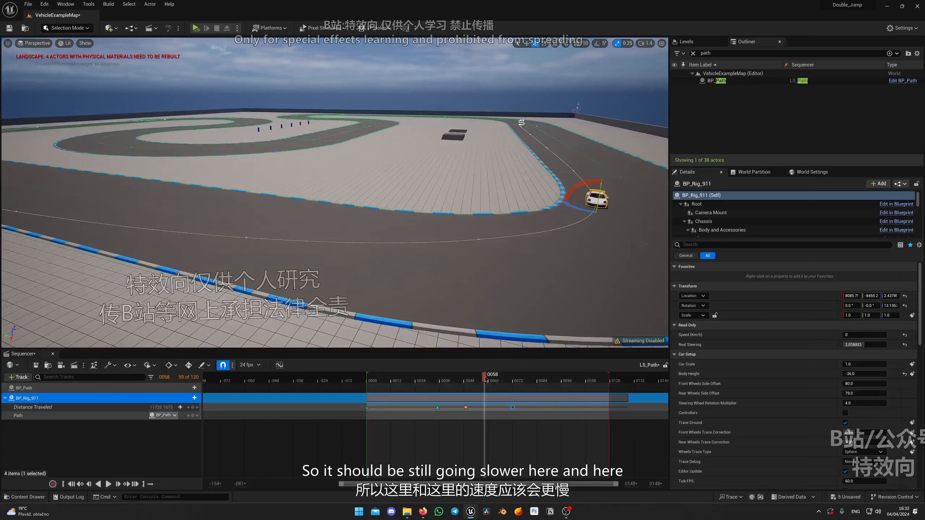
# - Add a Distance Traveled key at frame 89, lower its value to about 15,892, and replay the drive
pyautogui.moveTo(479, 379); pyautogui.dragTo(547, 381)
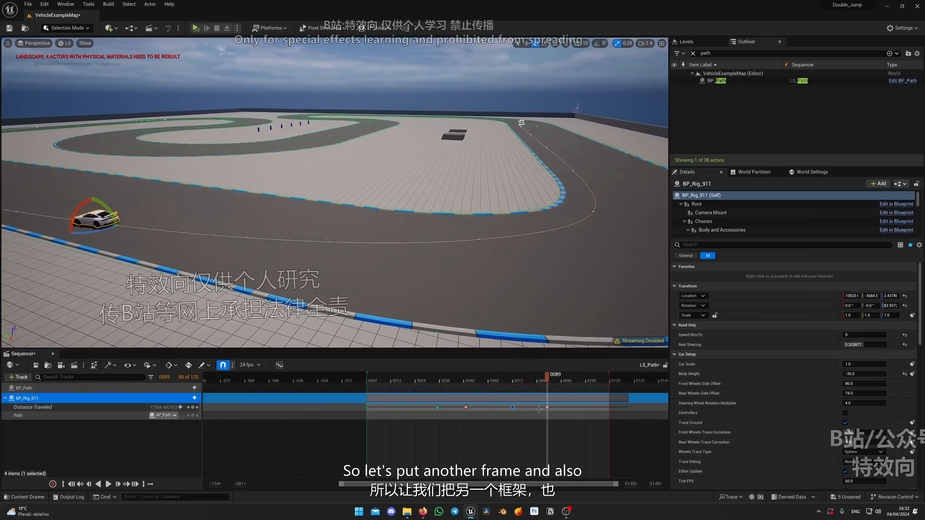
pyautogui.moveTo(168, 407); pyautogui.dragTo(140, 407)
pyautogui.moveTo(542, 382); pyautogui.dragTo(403, 381)
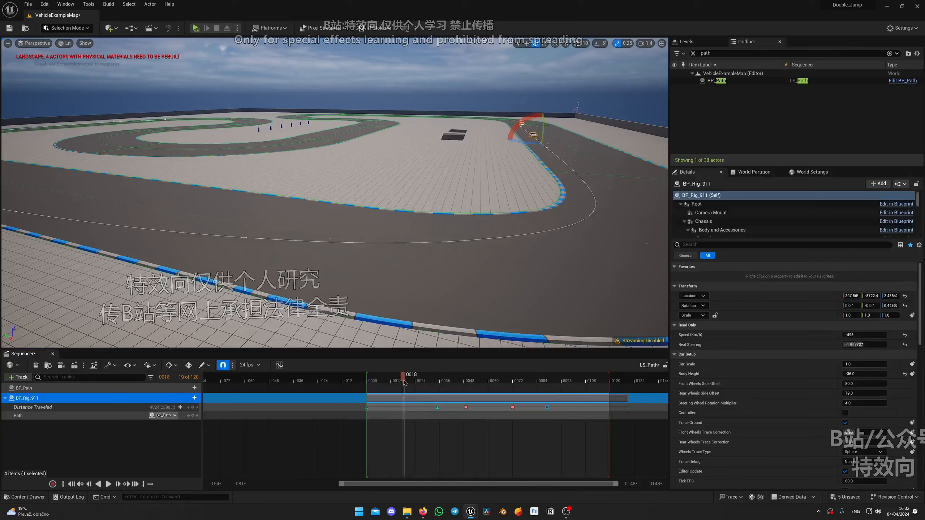
pyautogui.press('space')
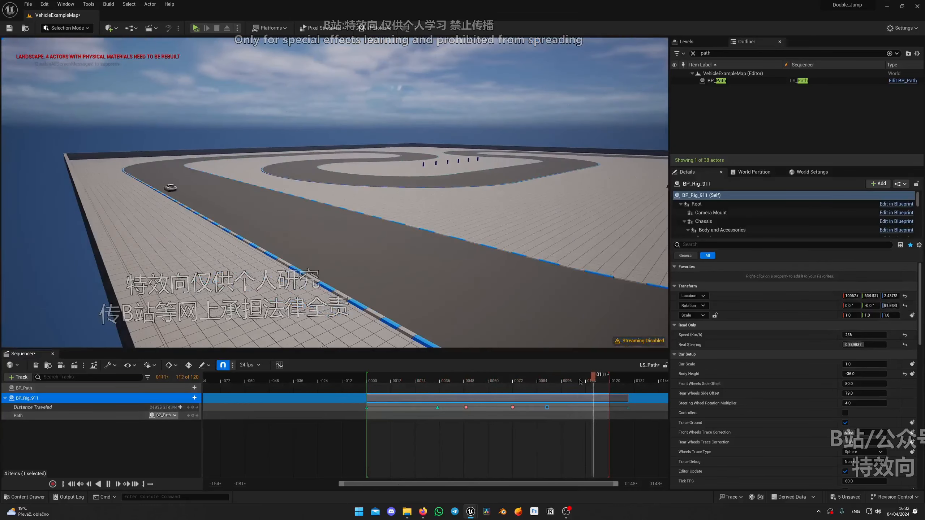
# - Try linear interpolation on the Distance Traveled key at frame 89, replay the exit from the turn, and revert the key to a curved interpolation
pyautogui.moveTo(580, 381); pyautogui.dragTo(548, 406)
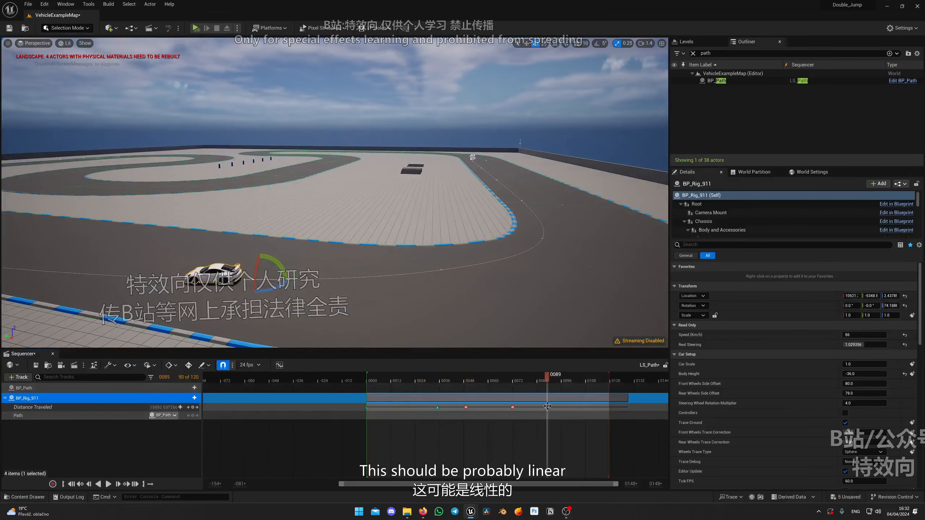
pyautogui.rightClick(547, 407)
pyautogui.click(580, 347)
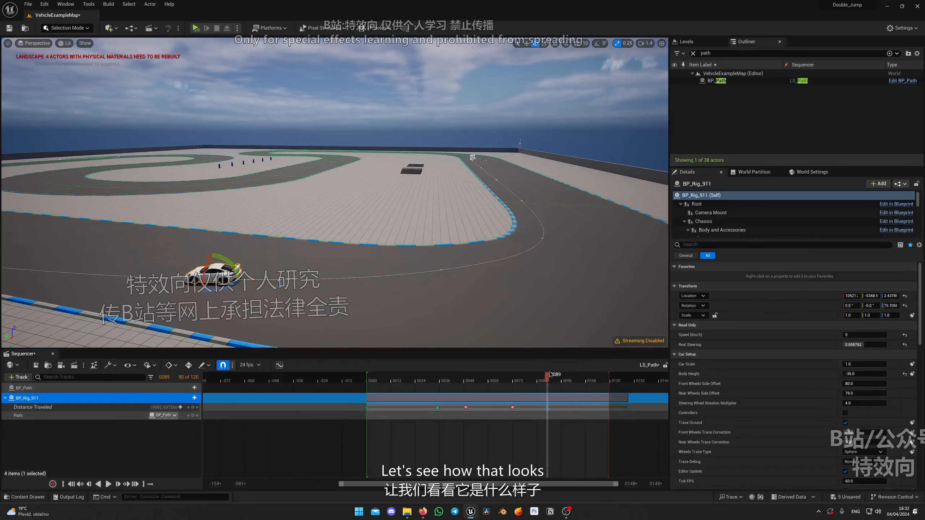
pyautogui.moveTo(550, 375); pyautogui.dragTo(461, 376)
pyautogui.press('space')
pyautogui.moveTo(451, 248); pyautogui.dragTo(385, 231, button='right')
pyautogui.click(574, 382)
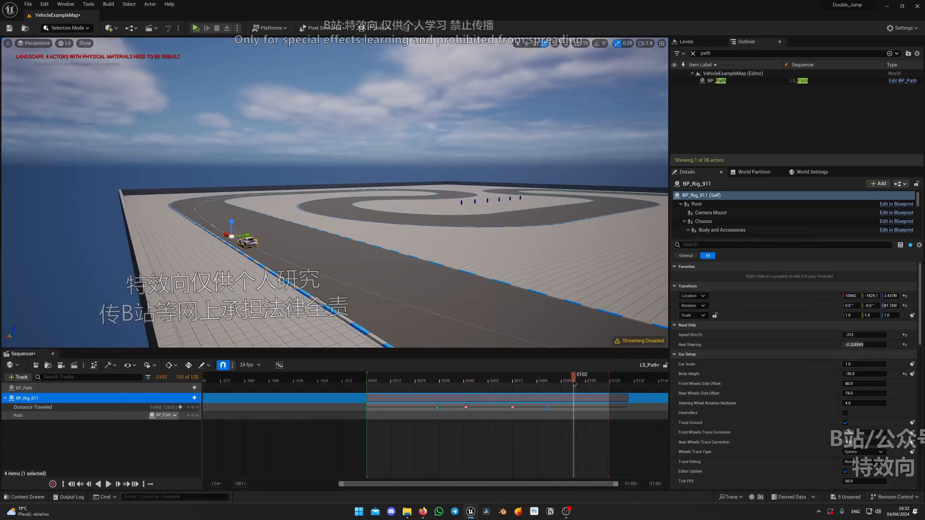
pyautogui.press('space')
pyautogui.press('space')
pyautogui.rightClick(547, 408)
pyautogui.click(614, 416)
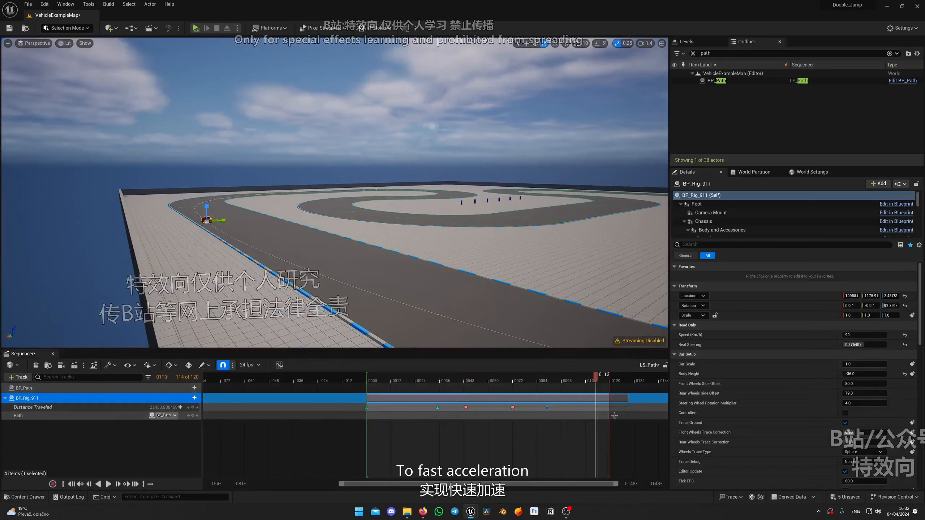
# - Move the last Distance Traveled key to frame 142 and replay the drive to check the acceleration
pyautogui.press('space')
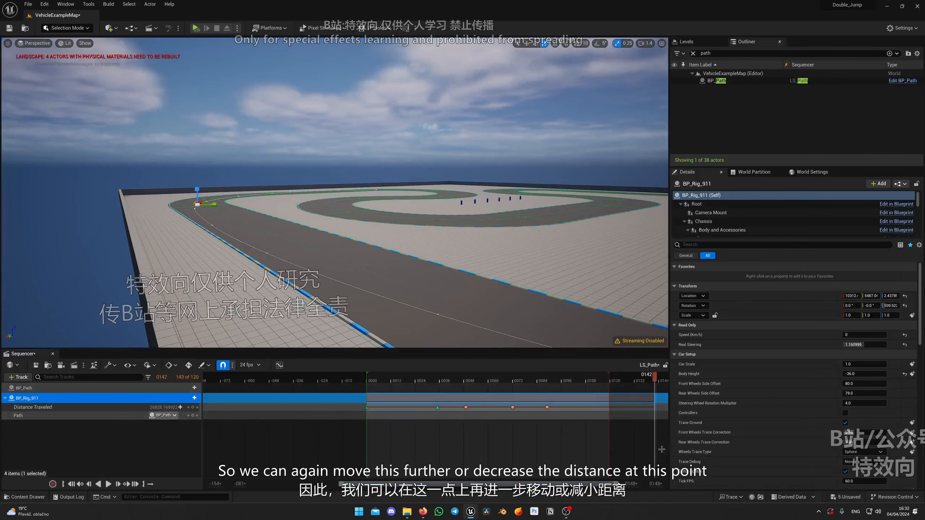
pyautogui.moveTo(494, 380); pyautogui.dragTo(381, 379)
pyautogui.press('space')
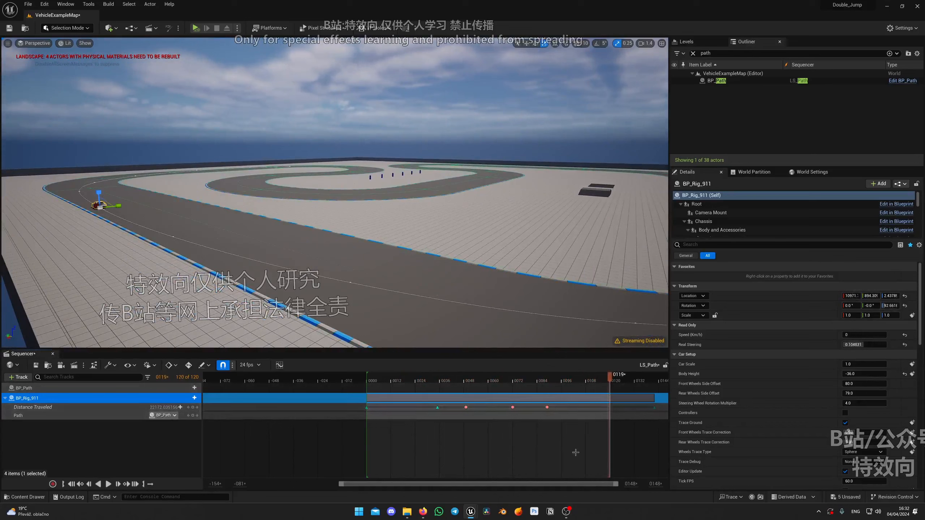
# - Shift the Distance Traveled key at frame 89 to frame 93 and the last key to frame 137
pyautogui.click(547, 407)
pyautogui.click(547, 408)
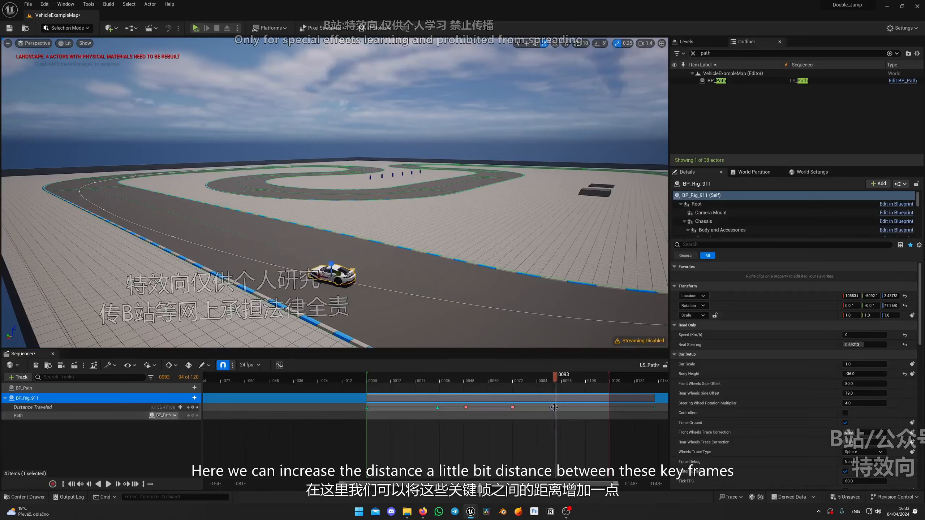
pyautogui.click(654, 408)
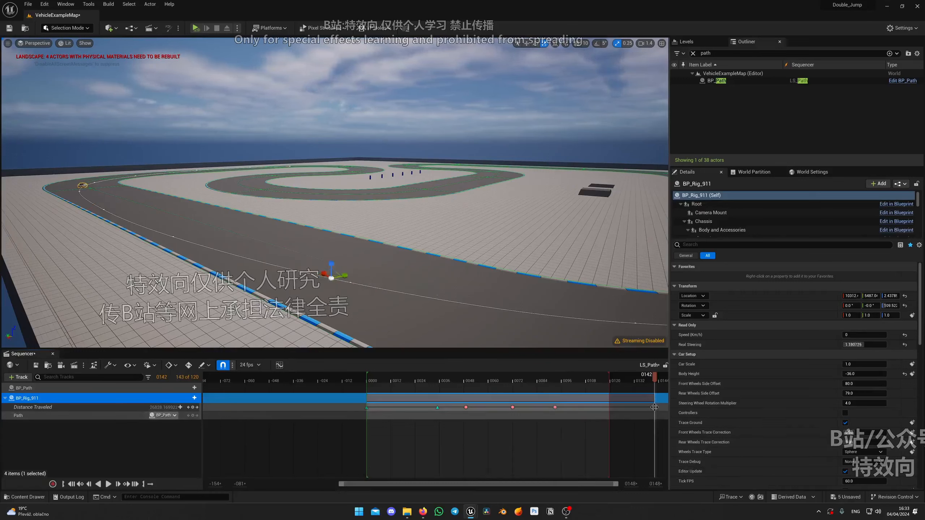
pyautogui.moveTo(654, 407); pyautogui.dragTo(648, 407)
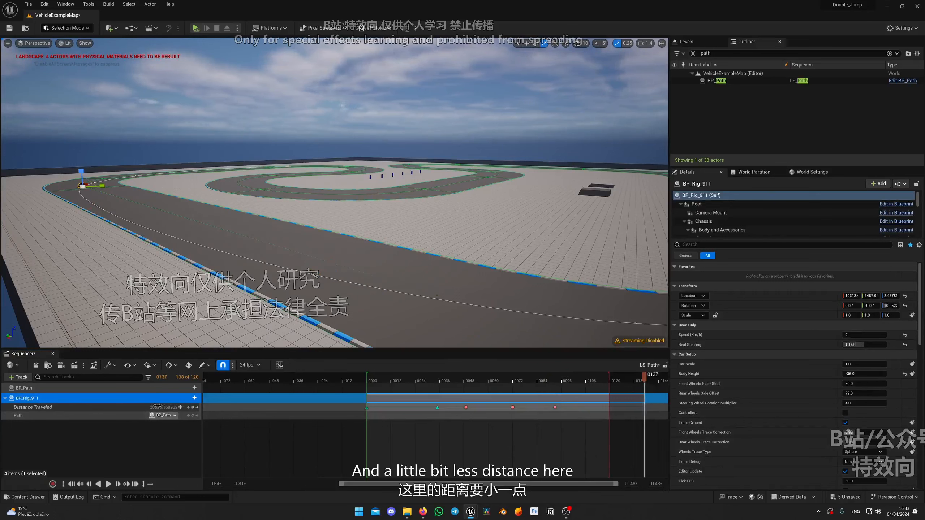
# - Slightly reduce Distance Traveled at the frame 137 key and replay the whole drive
pyautogui.moveTo(164, 407); pyautogui.dragTo(159, 408)
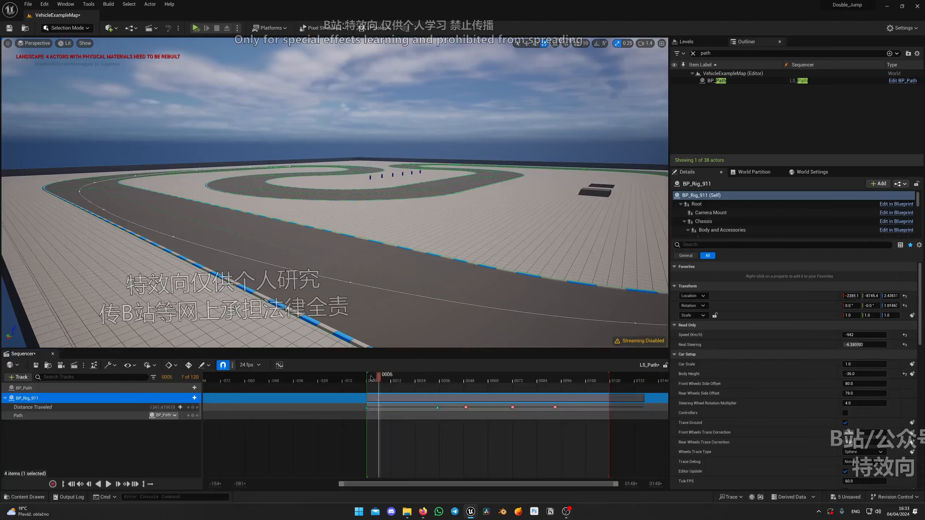
pyautogui.press('space')
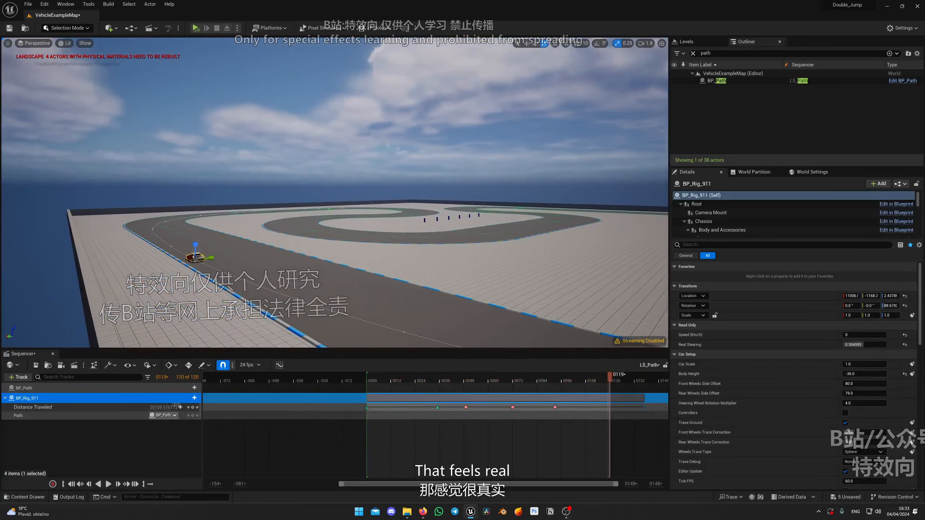
# - Replay the drive and check the car's motion and speed through the turn from several viewpoints
pyautogui.click(374, 382)
pyautogui.press('space')
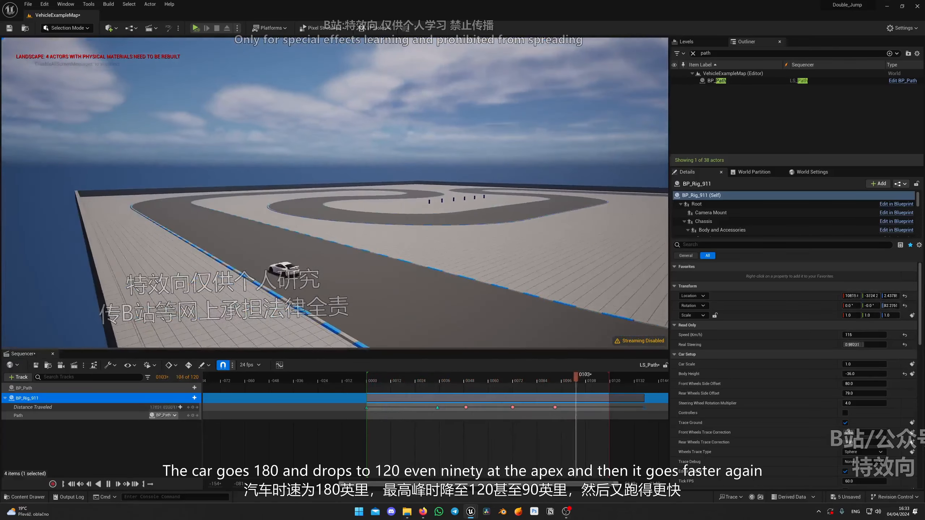
pyautogui.press('space')
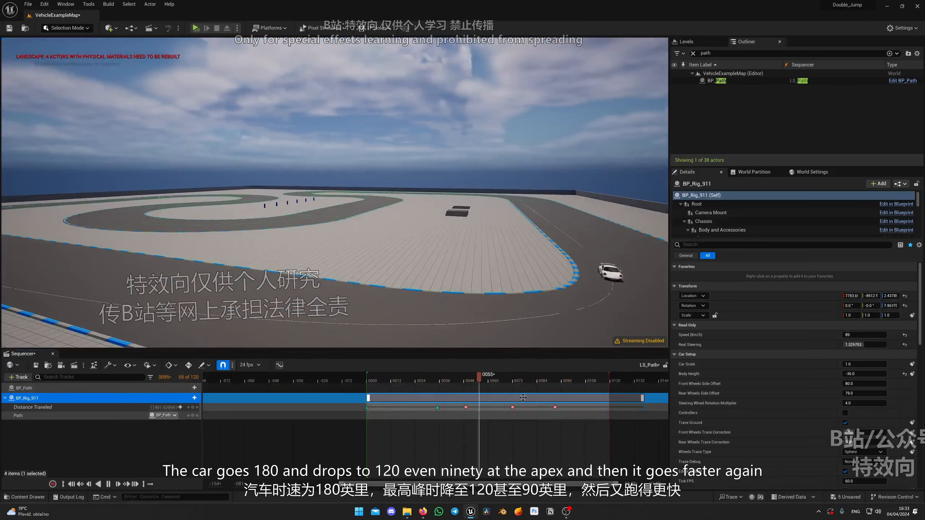
pyautogui.moveTo(510, 313); pyautogui.dragTo(469, 313, button='right')
pyautogui.moveTo(536, 382); pyautogui.dragTo(557, 383)
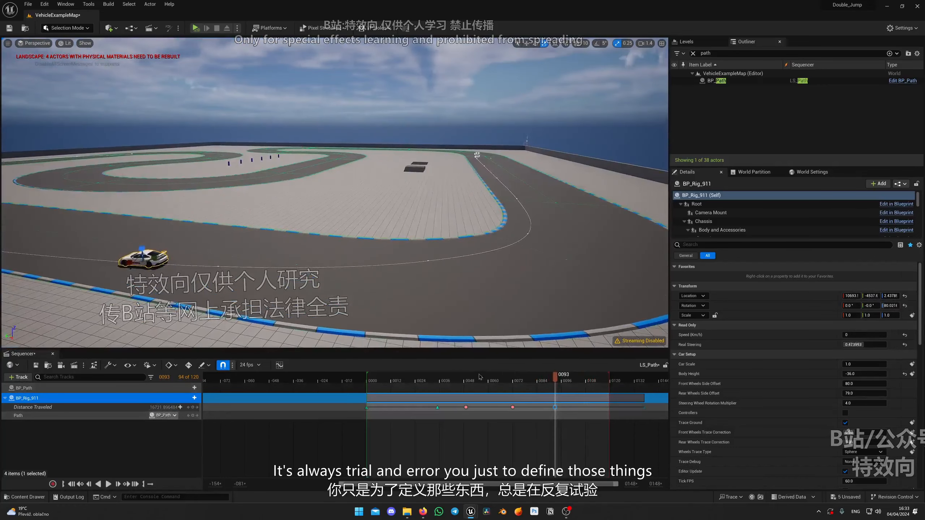
pyautogui.press('space')
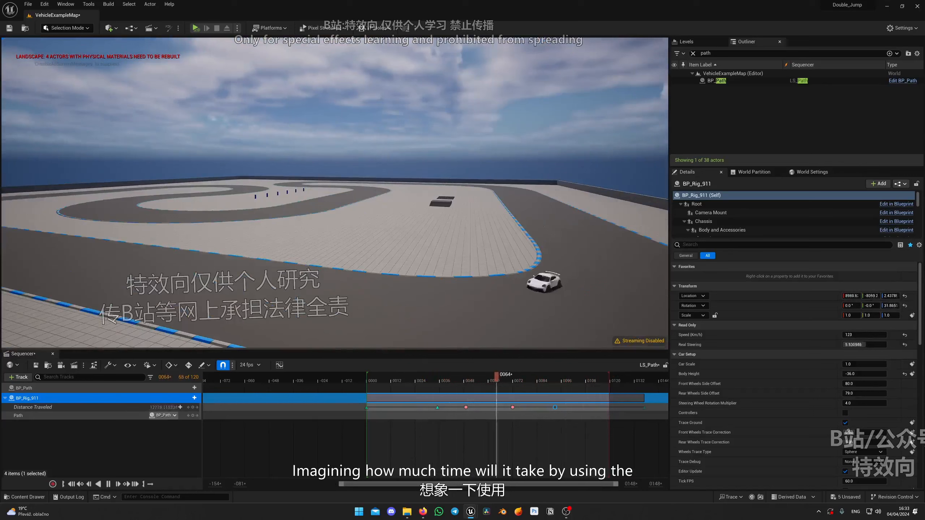
pyautogui.moveTo(504, 379); pyautogui.dragTo(442, 381)
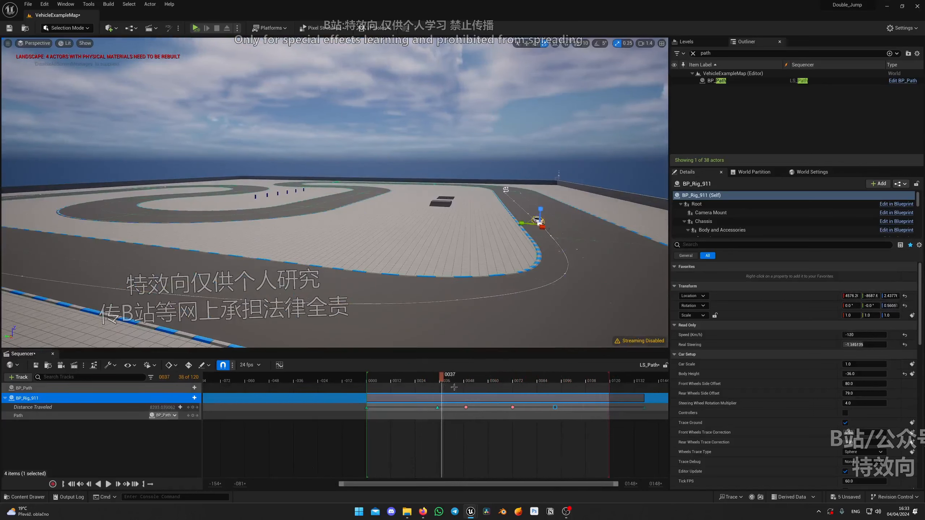
pyautogui.press('space')
pyautogui.press('space')
pyautogui.moveTo(450, 314); pyautogui.dragTo(565, 344, button='right')
pyautogui.press('space')
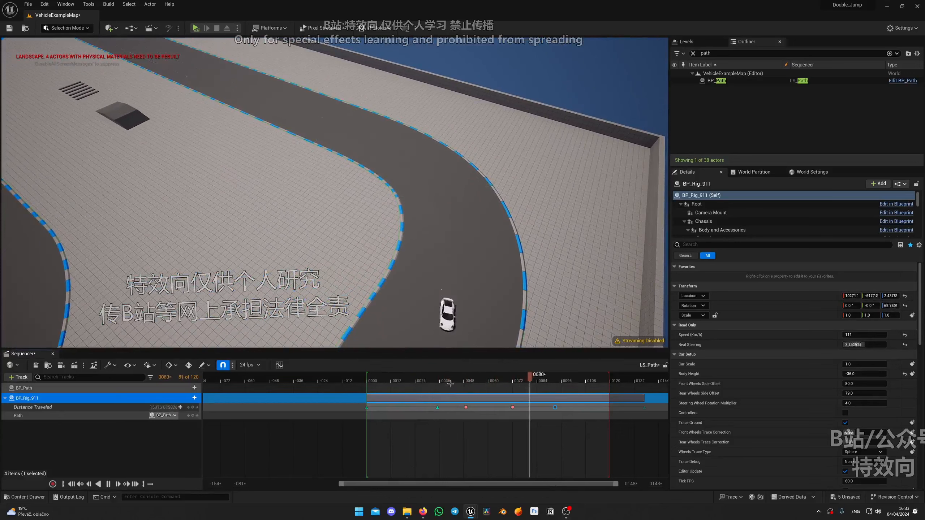
pyautogui.press('space')
# - Replay the straight before the turn from a low trackside view to examine where the car brakes
pyautogui.moveTo(387, 384); pyautogui.dragTo(378, 385)
pyautogui.moveTo(380, 321); pyautogui.dragTo(287, 263, button='right')
pyautogui.scroll(6, 350, 284)
pyautogui.press('space')
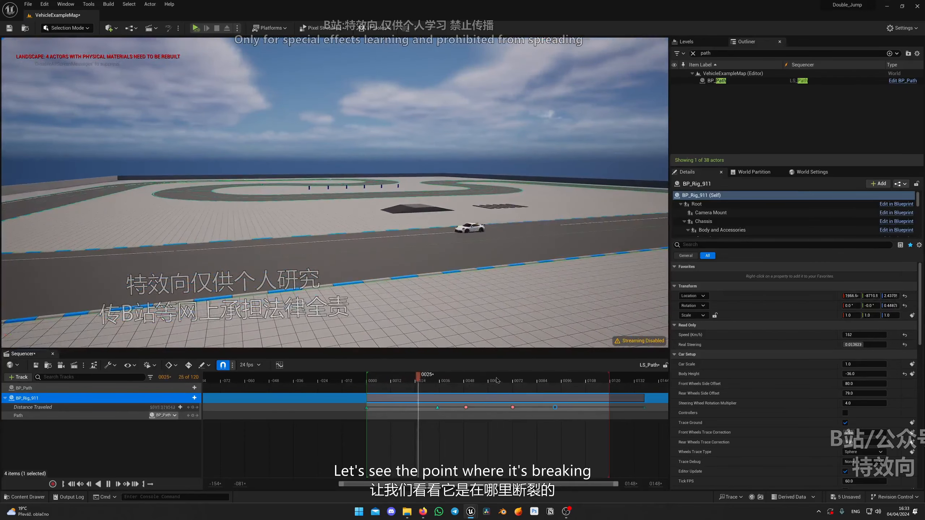
pyautogui.moveTo(478, 379); pyautogui.dragTo(440, 380)
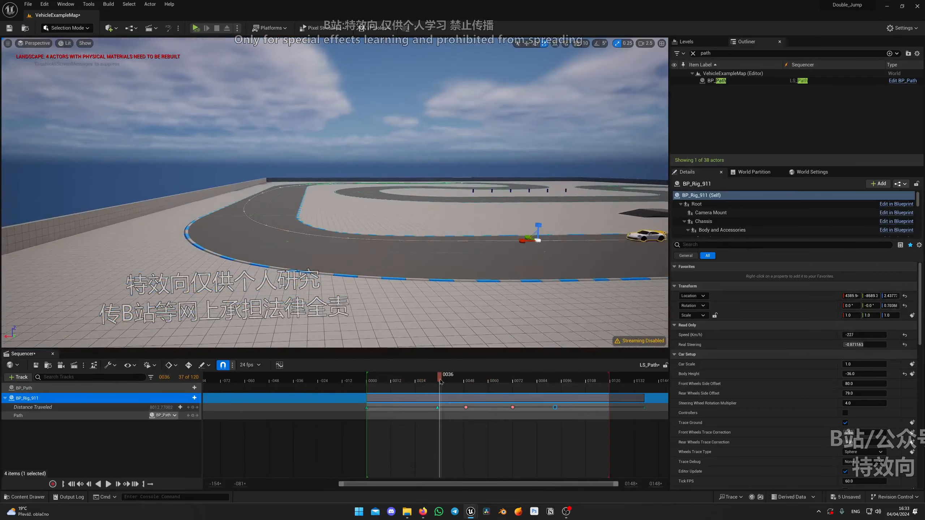
pyautogui.moveTo(484, 297); pyautogui.dragTo(504, 288, button='right')
pyautogui.scroll(-5, 484, 297)
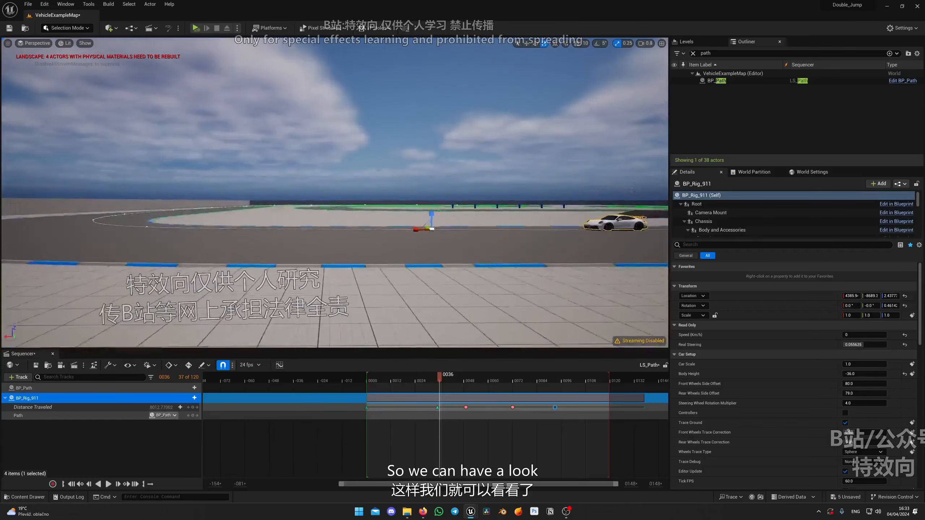
pyautogui.moveTo(440, 378); pyautogui.dragTo(407, 377)
pyautogui.moveTo(447, 336); pyautogui.dragTo(488, 328, button='right')
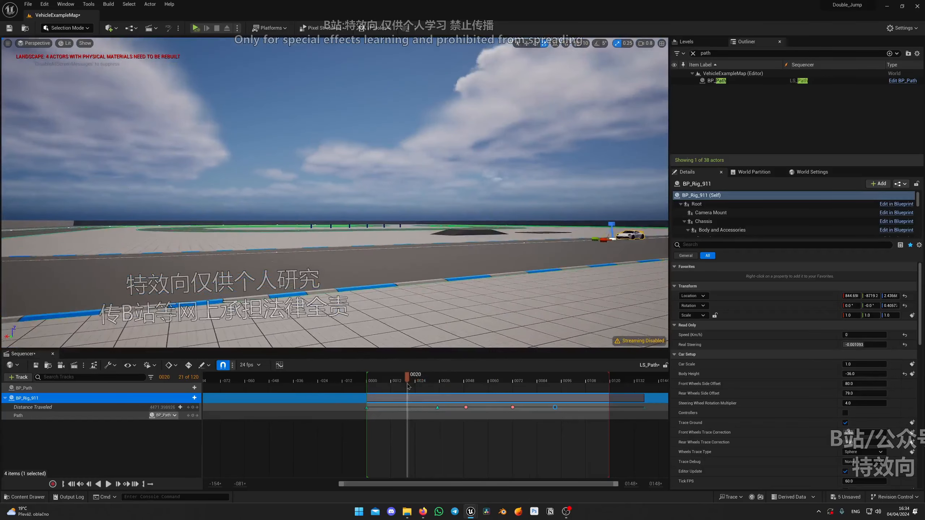
pyautogui.press('space')
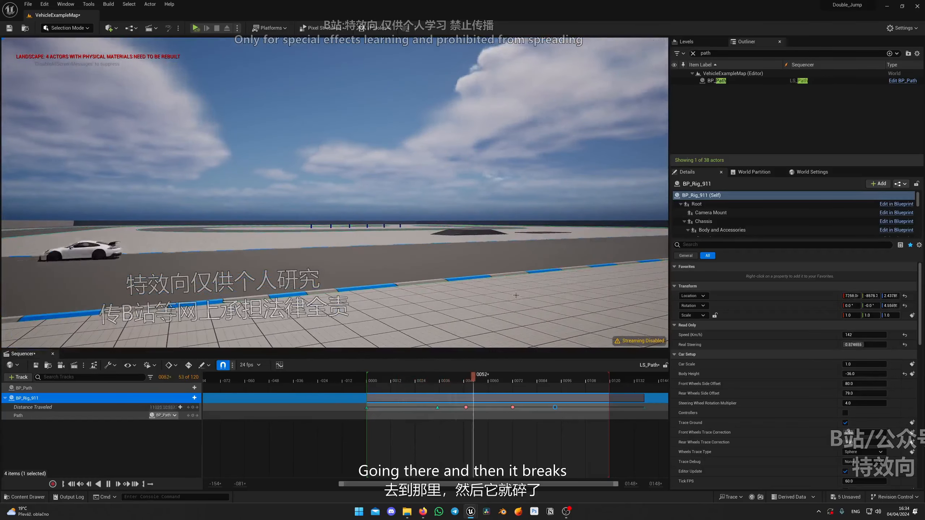
# - Scrub through the entry to the turn from a closer view and park the playhead at the braking point, frame 44
pyautogui.moveTo(516, 309); pyautogui.dragTo(466, 310, button='right')
pyautogui.moveTo(528, 380); pyautogui.dragTo(438, 380)
pyautogui.press('w')
pyautogui.moveTo(439, 321); pyautogui.dragTo(502, 328, button='right')
pyautogui.scroll(1, 451, 328)
pyautogui.press('w')
pyautogui.moveTo(461, 378); pyautogui.dragTo(465, 378)
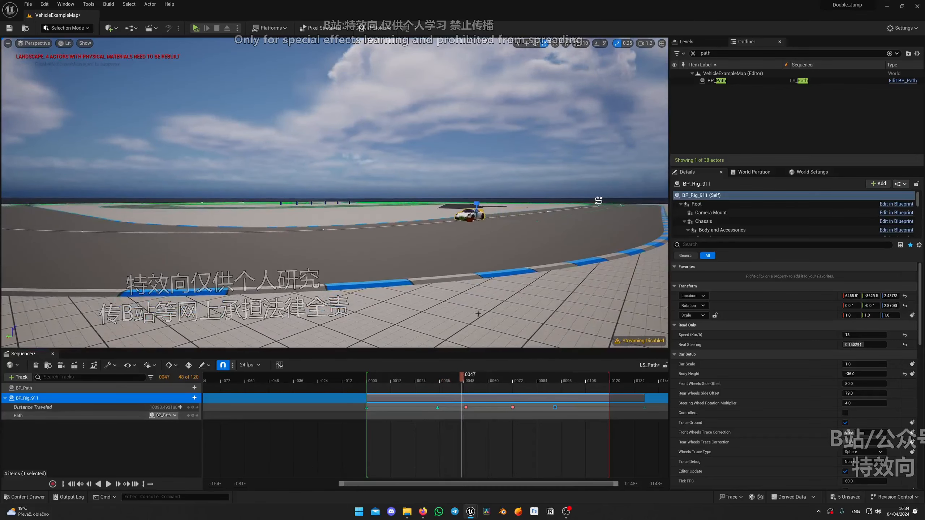
pyautogui.moveTo(465, 328); pyautogui.dragTo(456, 326, button='right')
pyautogui.press('w')
pyautogui.moveTo(456, 379); pyautogui.dragTo(458, 380)
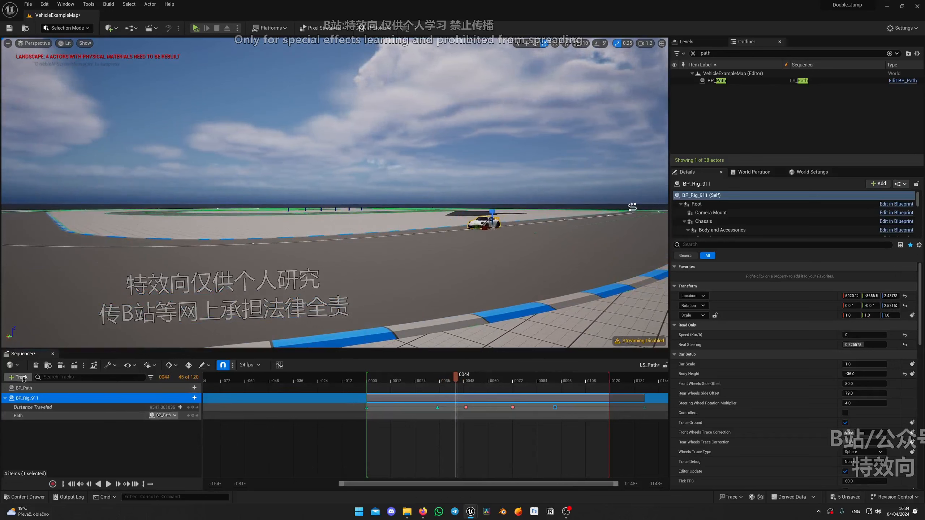
# - Add a Brake Temp track to BP_Rig_911 in the sequence and find the matching property in the car's settings
pyautogui.click(194, 398)
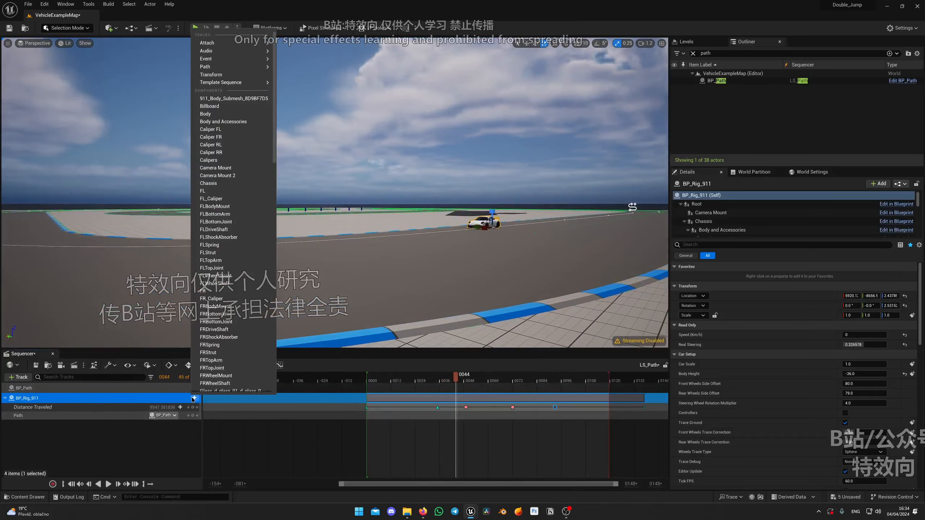
pyautogui.write('temp')
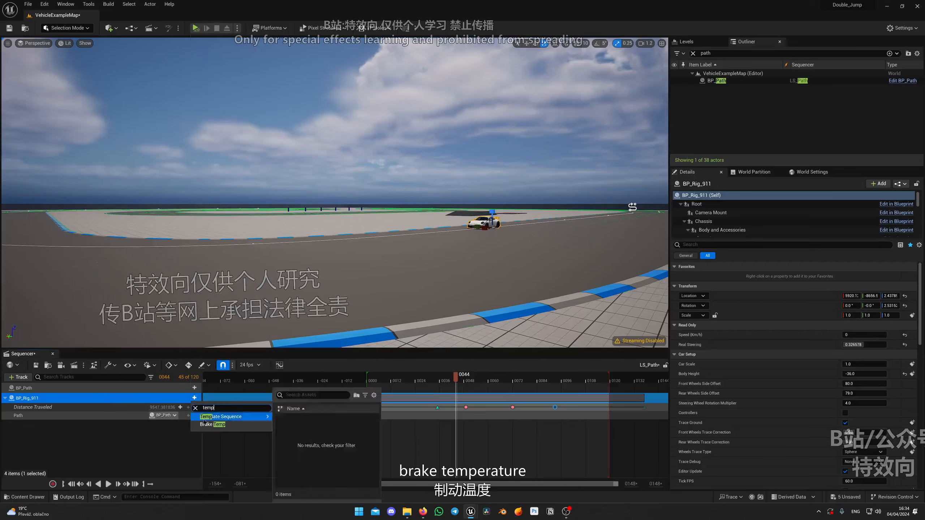
pyautogui.click(216, 424)
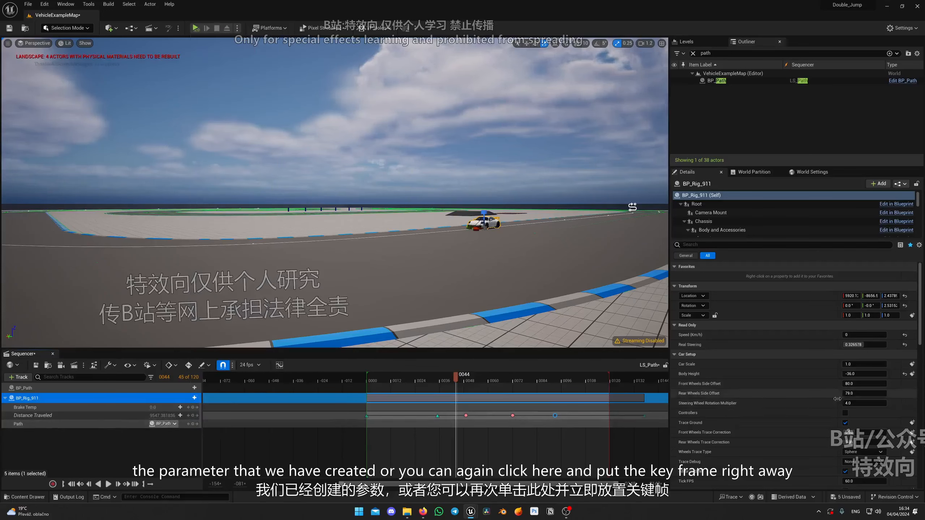
pyautogui.scroll(-5, 884, 445)
pyautogui.scroll(1, 889, 445)
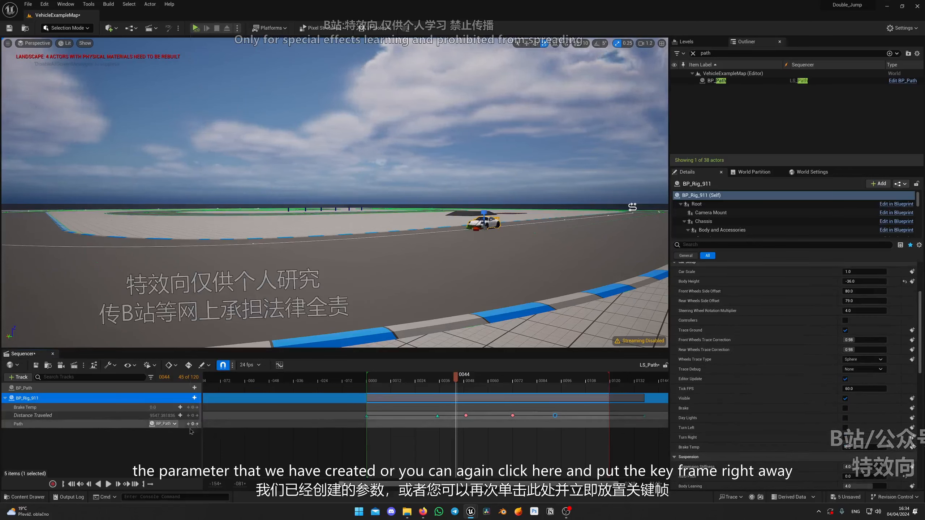
# - Key Brake Temp at 0 on frame 44 and at 1 on frame 60
pyautogui.click(455, 408)
pyautogui.moveTo(457, 379); pyautogui.dragTo(491, 377)
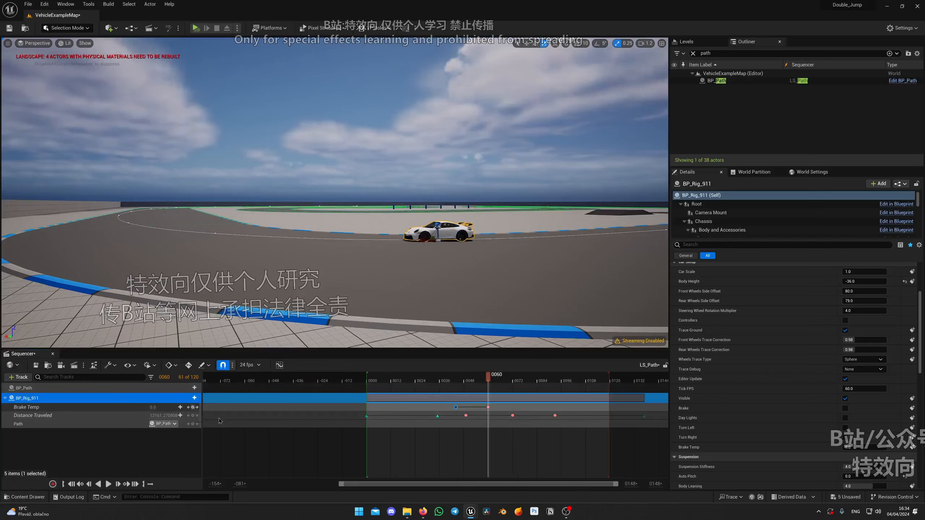
pyautogui.click(155, 407)
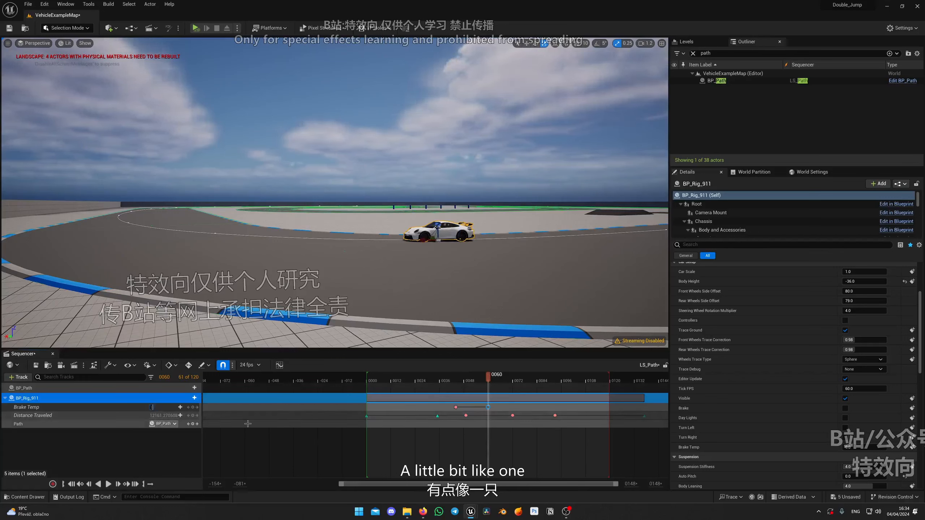
# - Replay the braking section and key Brake Temp at 0 on frame 79 so the brakes cool after the turn
pyautogui.moveTo(488, 375); pyautogui.dragTo(427, 375)
pyautogui.press('space')
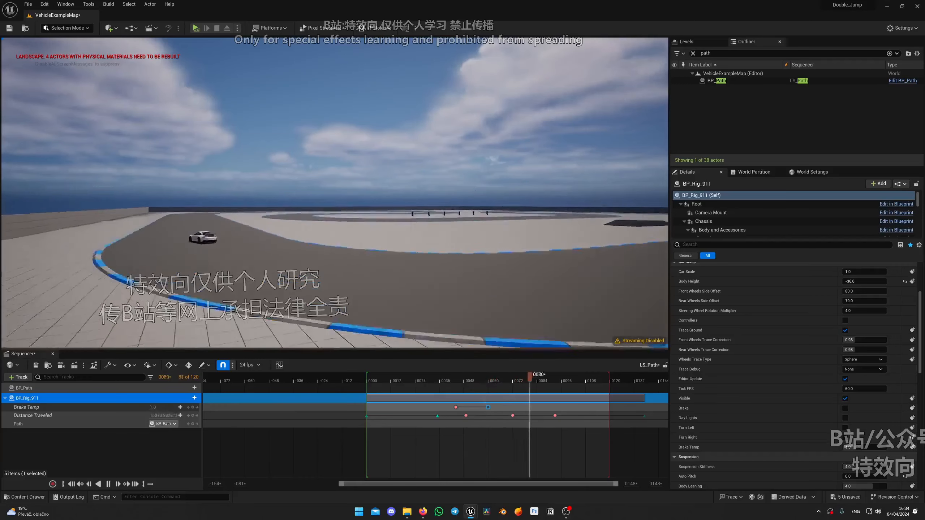
pyautogui.click(530, 382)
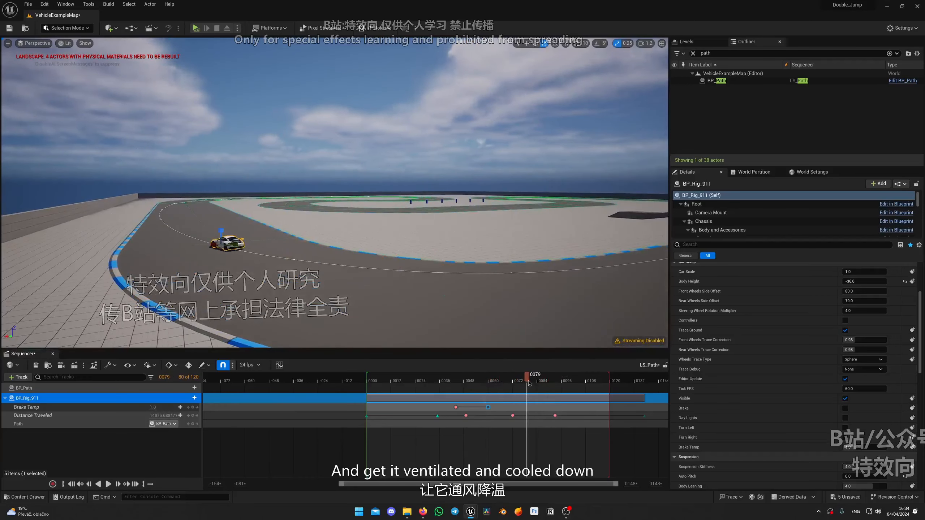
pyautogui.click(526, 408)
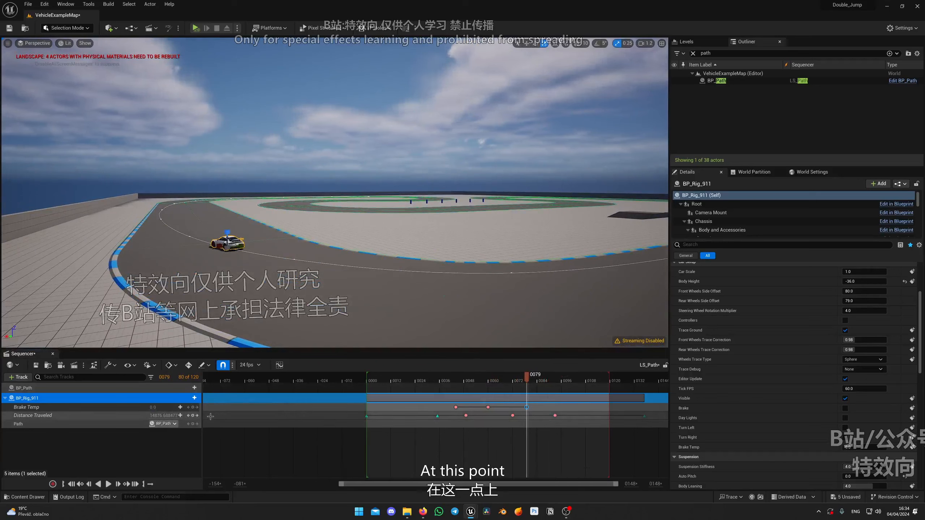
# - Create a Cine Camera Actor in the sequence at frame 15 and aim it from the trackside at the approaching car
pyautogui.moveTo(419, 383); pyautogui.dragTo(397, 381)
pyautogui.moveTo(386, 299); pyautogui.dragTo(437, 297, button='right')
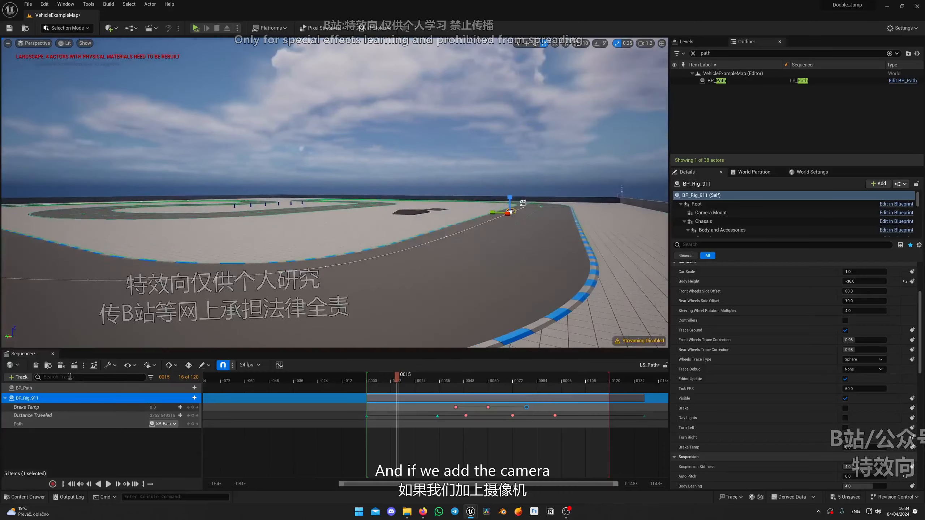
pyautogui.click(61, 365)
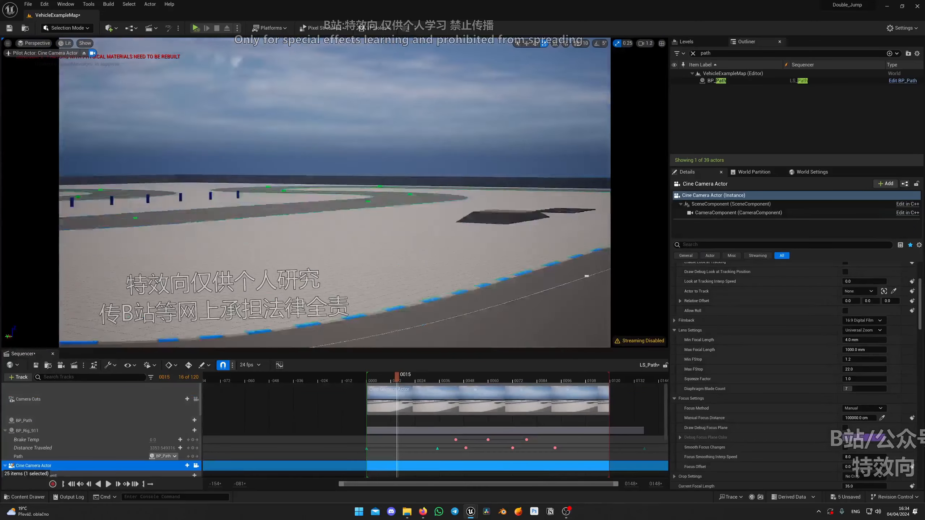
pyautogui.moveTo(364, 219); pyautogui.dragTo(426, 212, button='right')
pyautogui.scroll(3, 833, 358)
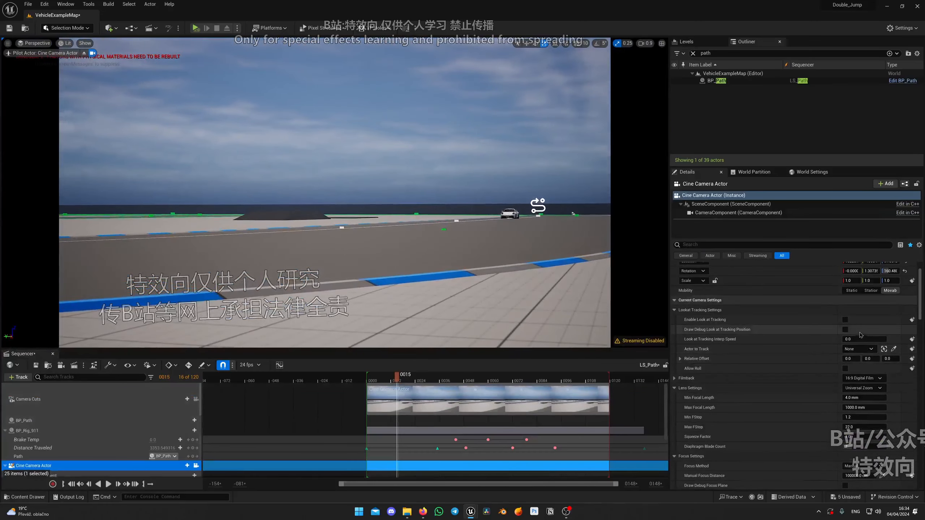
# - Enable look-at tracking of BP_Rig_911 on the camera with an interpolation speed of 9.0, and play the shot
pyautogui.click(843, 320)
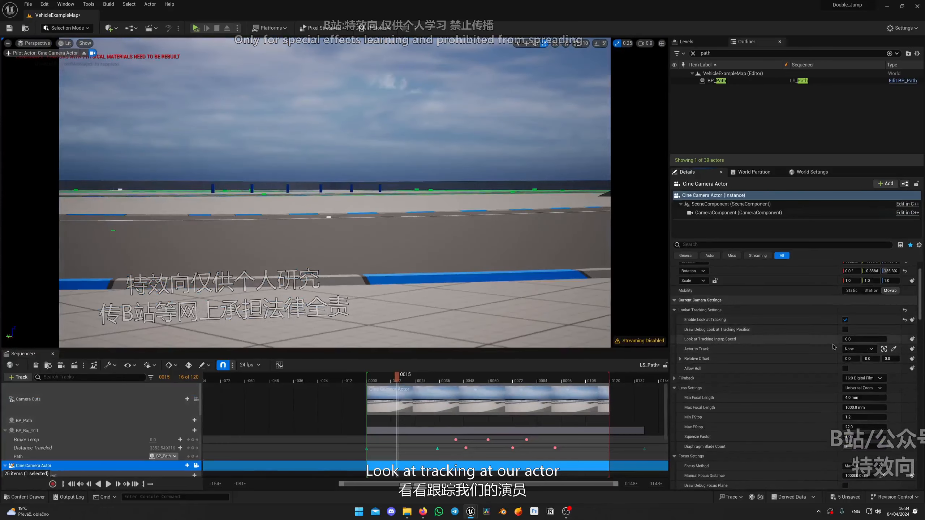
pyautogui.click(845, 320)
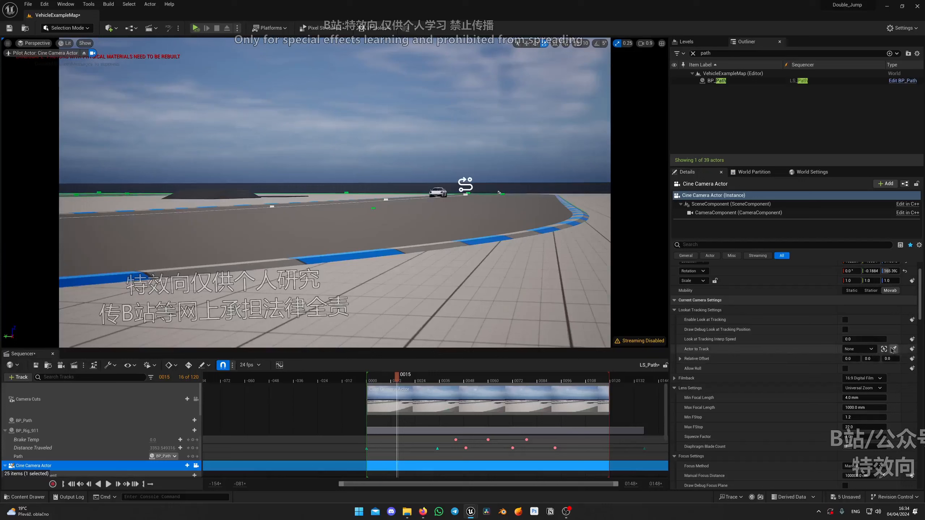
pyautogui.click(893, 349)
pyautogui.click(439, 198)
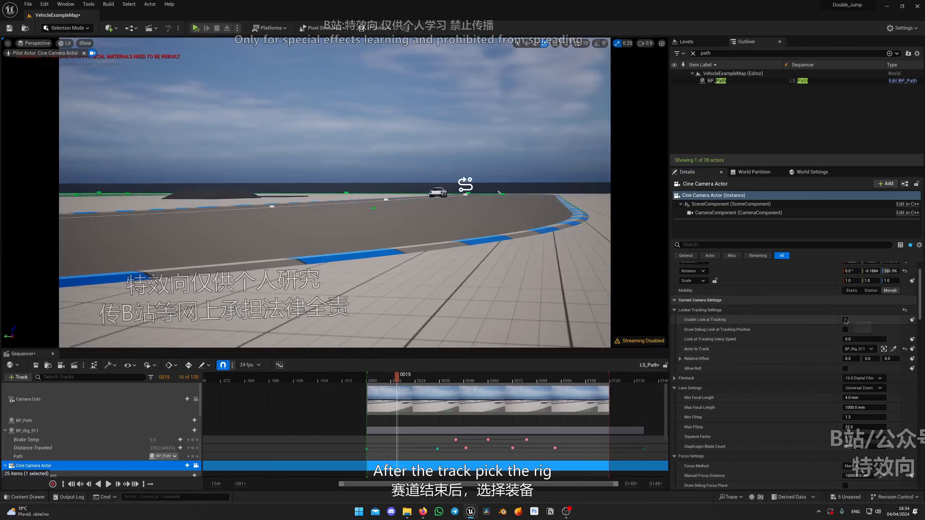
pyautogui.click(845, 320)
pyautogui.click(863, 340)
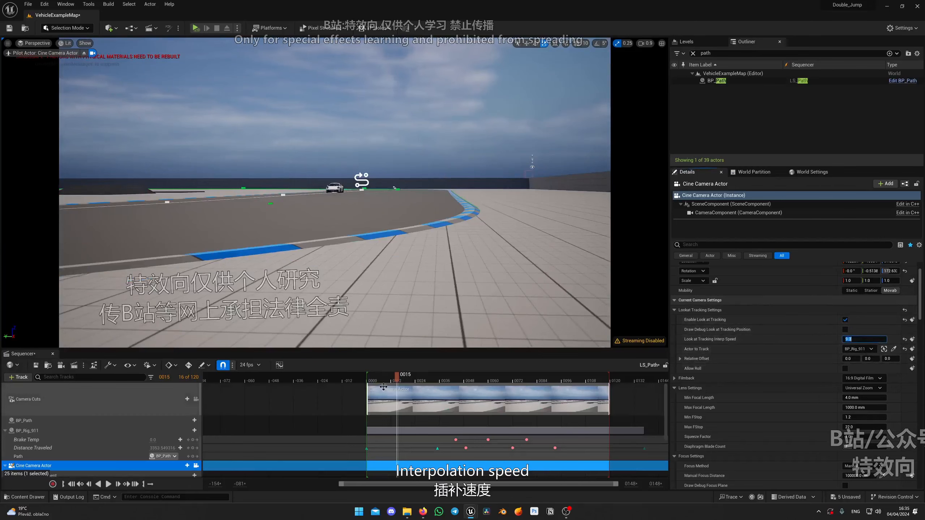
pyautogui.moveTo(397, 379); pyautogui.dragTo(377, 380)
pyautogui.press('space')
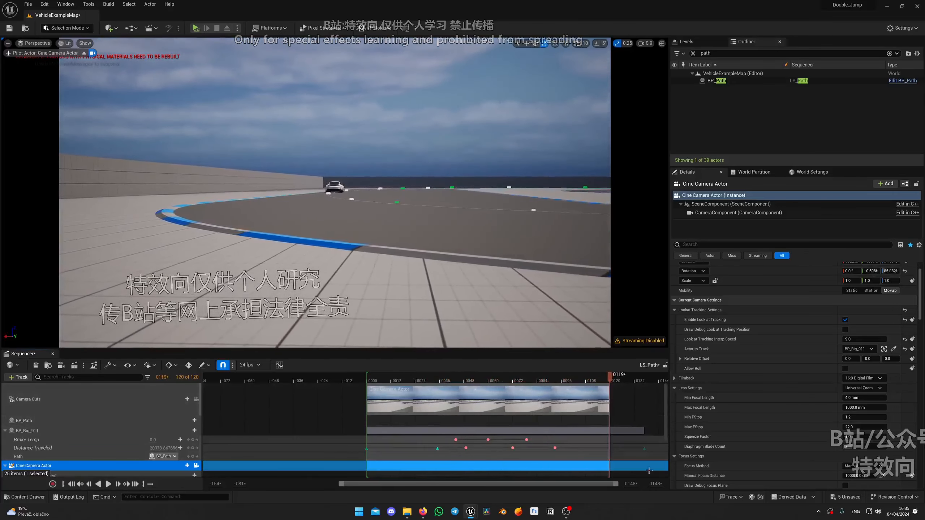
# - Move the last Distance Traveled key to frame 126 and replay the shot through the tracking camera
pyautogui.click(645, 453)
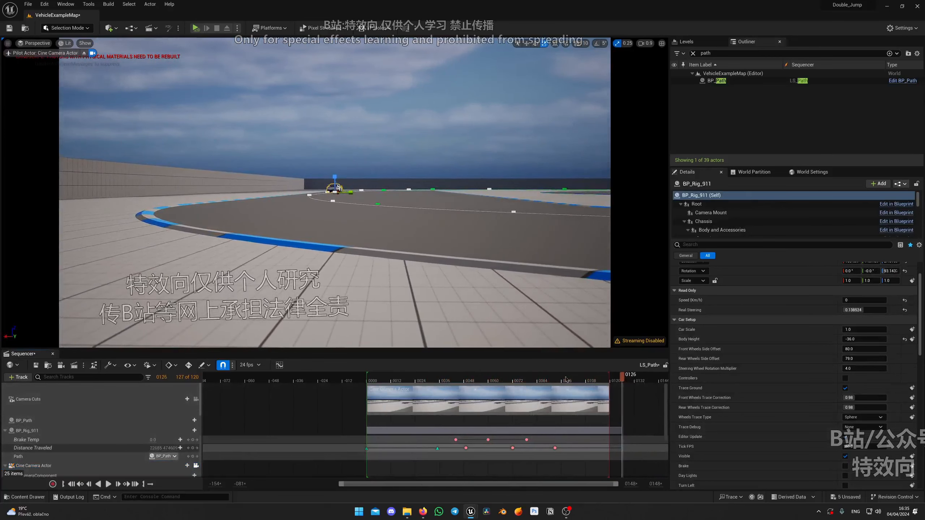
pyautogui.press('space')
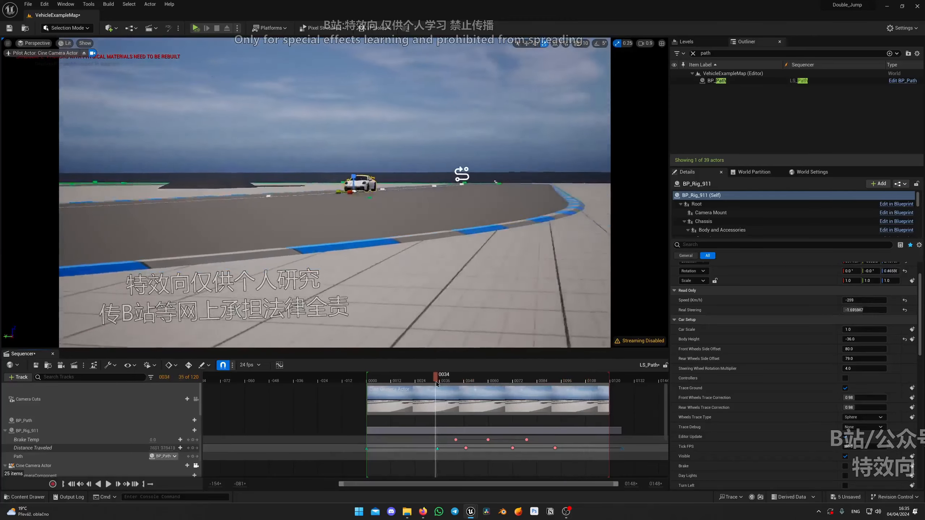
pyautogui.press('space')
pyautogui.press('space')
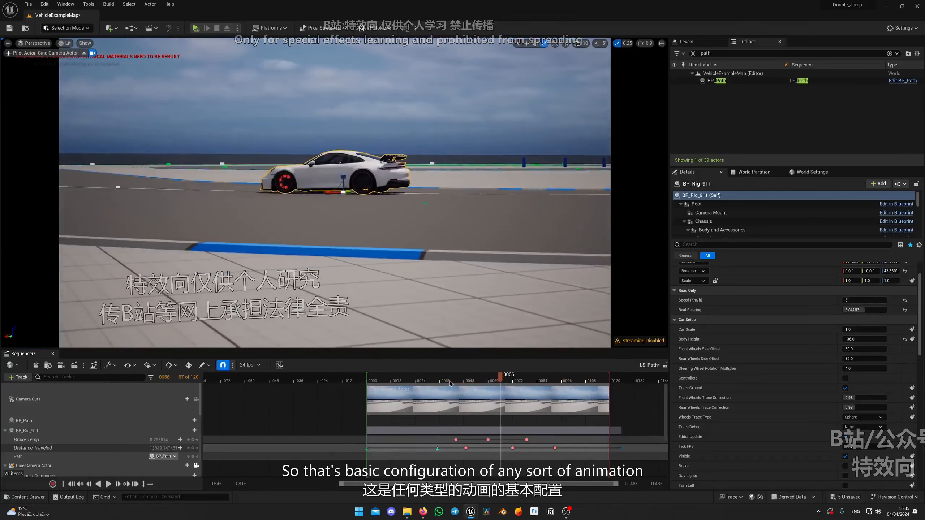
# - Unlock the viewport from the Camera Cuts track to return to the free perspective view
pyautogui.scroll(-2, 476, 407)
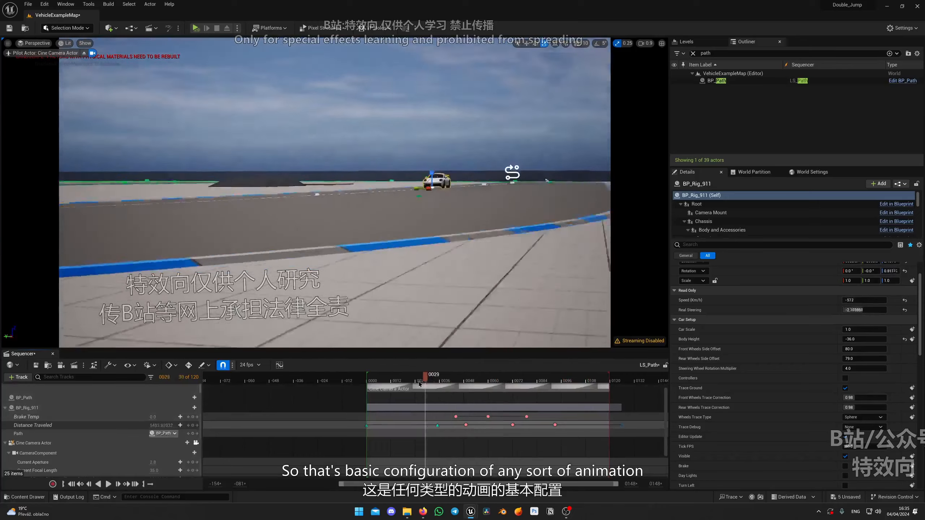
pyautogui.scroll(2, 366, 395)
pyautogui.click(196, 399)
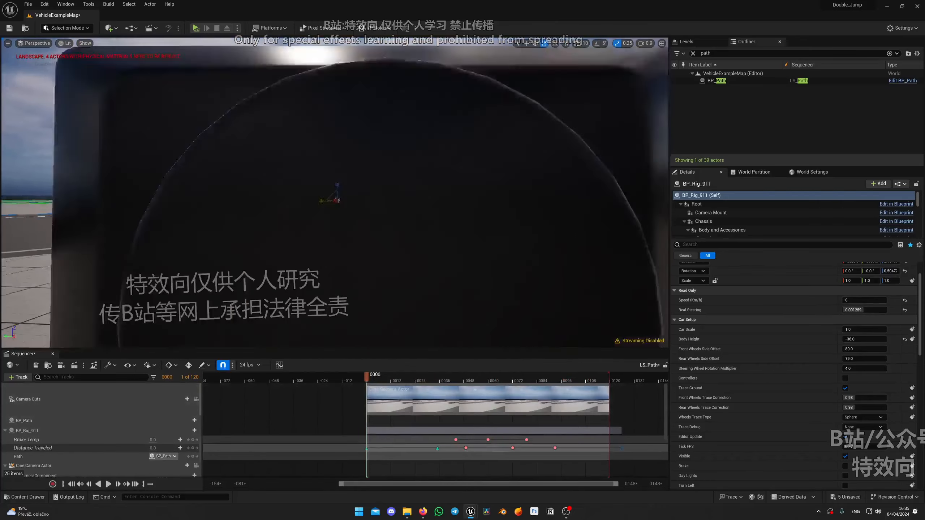
# - Play the shot through the Camera Cuts camera and return to the free perspective view at the end of the sequence
pyautogui.moveTo(291, 255); pyautogui.dragTo(277, 269, button='right')
pyautogui.press('w')
pyautogui.scroll(3, 490, 198)
pyautogui.moveTo(489, 198); pyautogui.dragTo(463, 208, button='right')
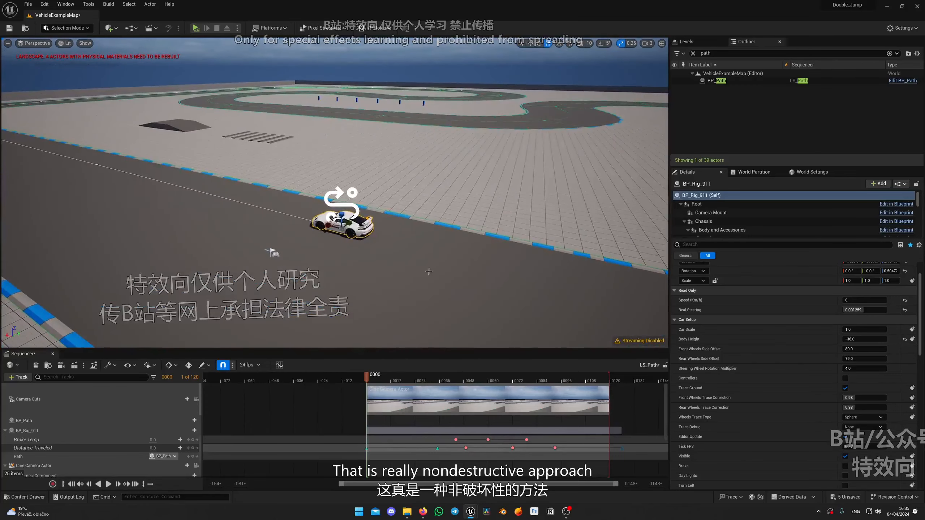
pyautogui.click(196, 399)
pyautogui.press('space')
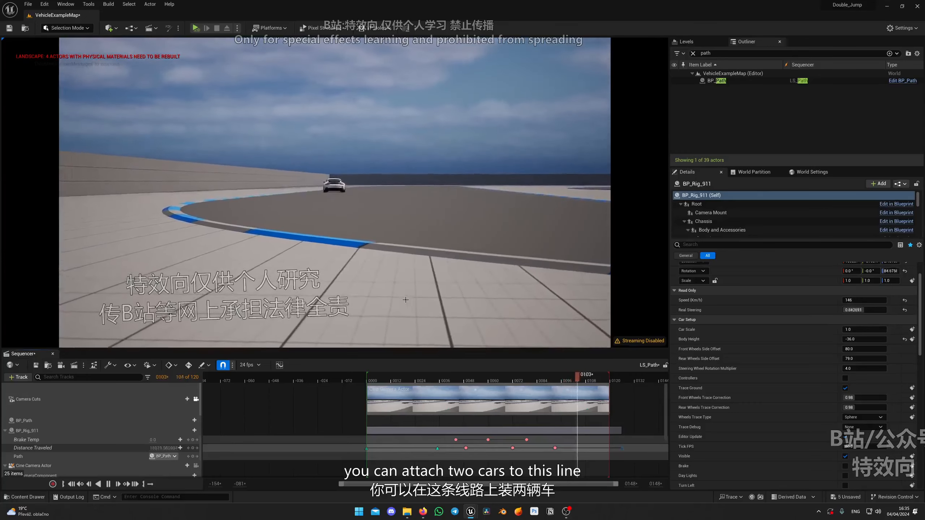
pyautogui.click(195, 399)
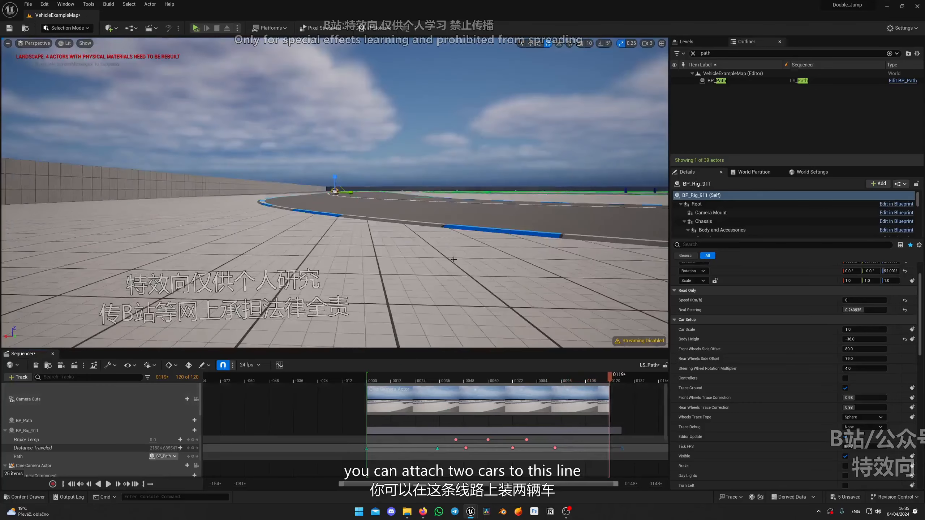
# - Play the drive from an overview of the track and scrub to frame 49 to examine the car entering the corner
pyautogui.moveTo(292, 248); pyautogui.dragTo(350, 262, button='right')
pyautogui.scroll(-3, 277, 244)
pyautogui.press('space')
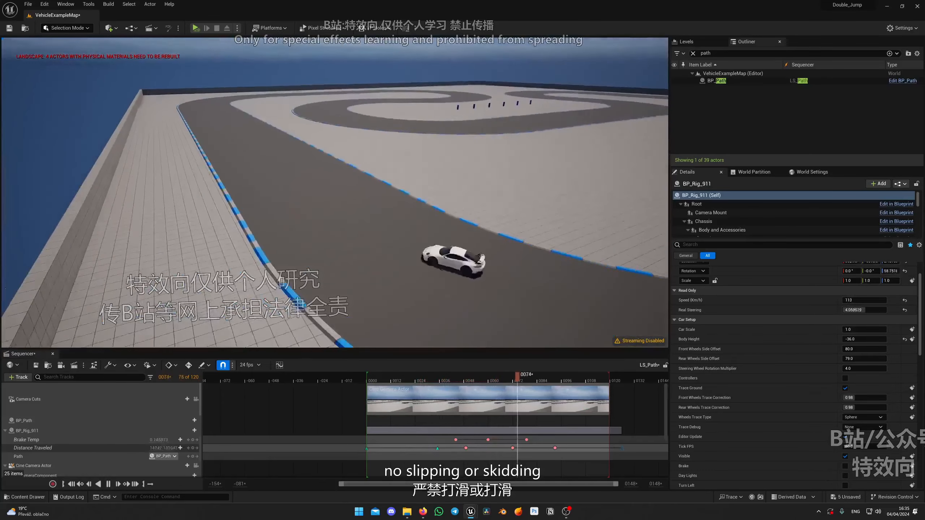
pyautogui.moveTo(412, 379); pyautogui.dragTo(409, 379)
pyautogui.moveTo(473, 333); pyautogui.dragTo(543, 304, button='right')
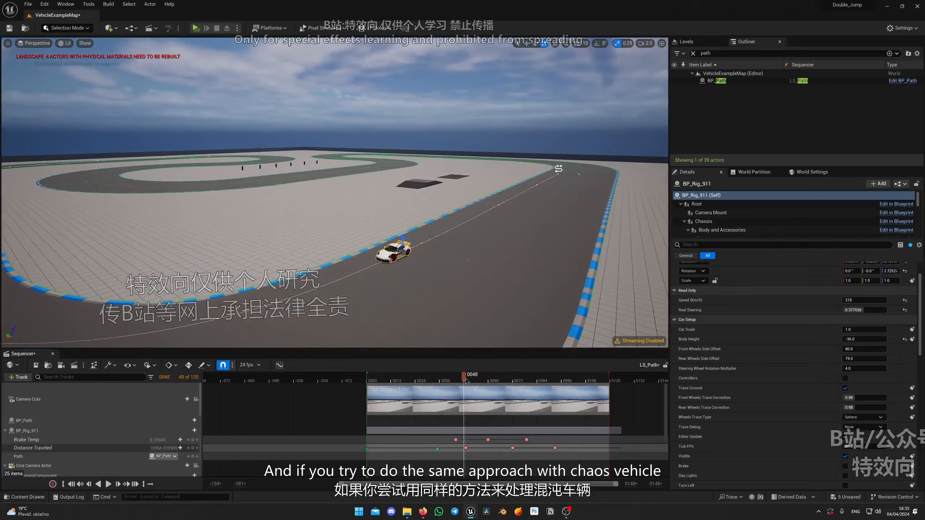
pyautogui.moveTo(466, 380); pyautogui.dragTo(467, 380)
pyautogui.moveTo(469, 321); pyautogui.dragTo(455, 303, button='right')
pyautogui.scroll(-1, 419, 299)
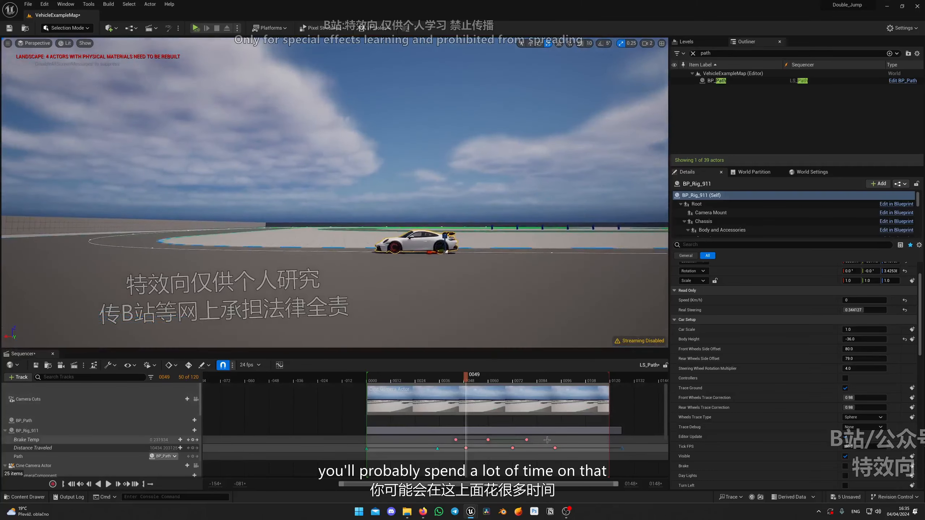
# - Shift the three Brake Temp keys about 12 frames later and replay the braking through the Camera Cuts camera
pyautogui.click(456, 440)
pyautogui.moveTo(488, 439); pyautogui.dragTo(471, 440)
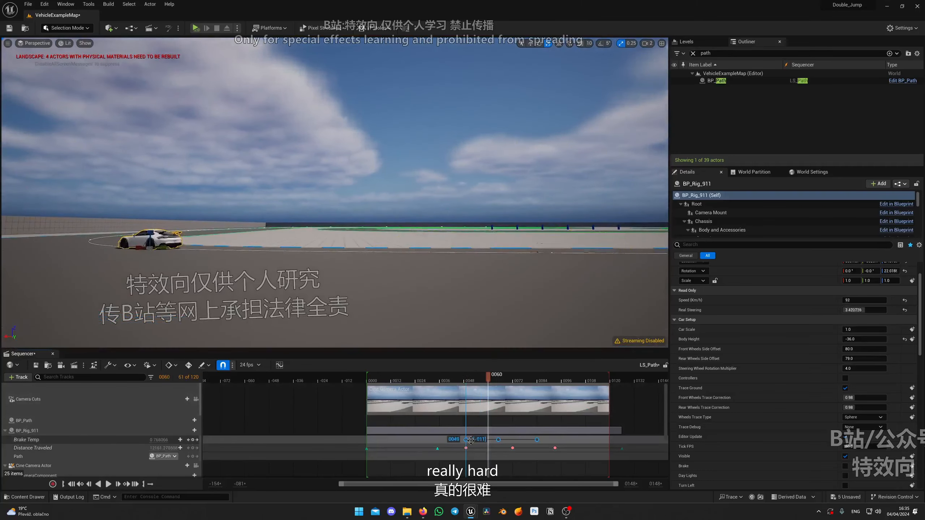
pyautogui.click(196, 399)
pyautogui.moveTo(489, 379); pyautogui.dragTo(468, 386)
pyautogui.press('space')
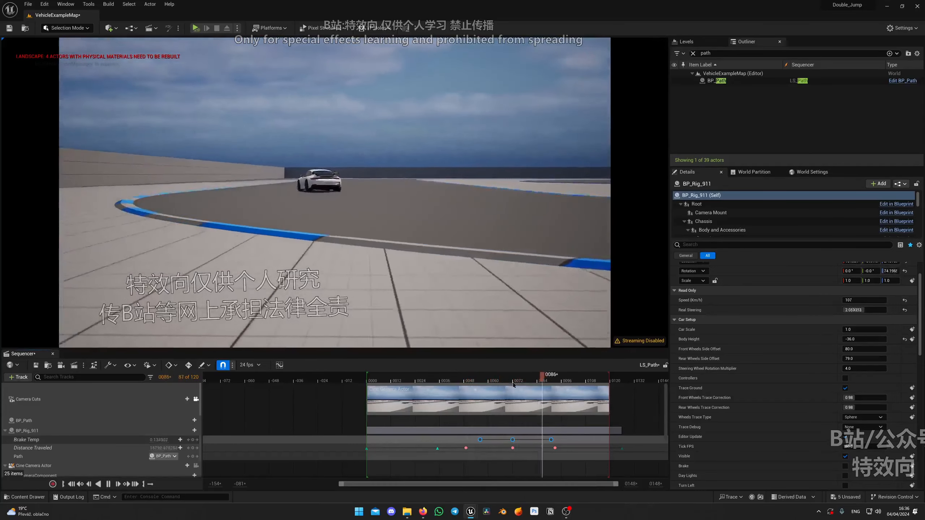
pyautogui.click(471, 381)
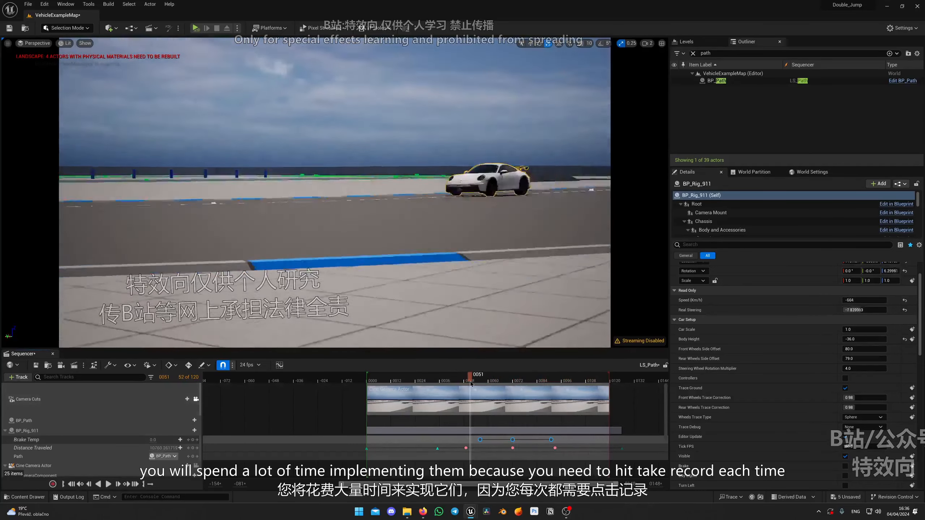
# - Leave the camera view and replay the corner from a free overview, stopping at frame 50
pyautogui.moveTo(484, 232)
pyautogui.mouseDown(button='right')
pyautogui.moveTo(445, 280)
pyautogui.moveTo(476, 226)
pyautogui.moveTo(500, 226)
pyautogui.moveTo(491, 233)
pyautogui.mouseUp(button='right')
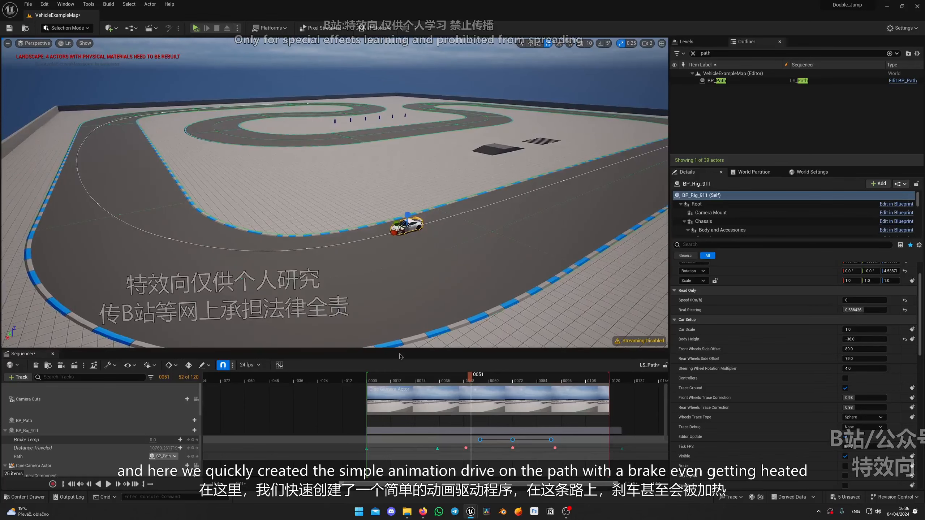
pyautogui.press('space')
pyautogui.moveTo(462, 262); pyautogui.dragTo(454, 220, button='right')
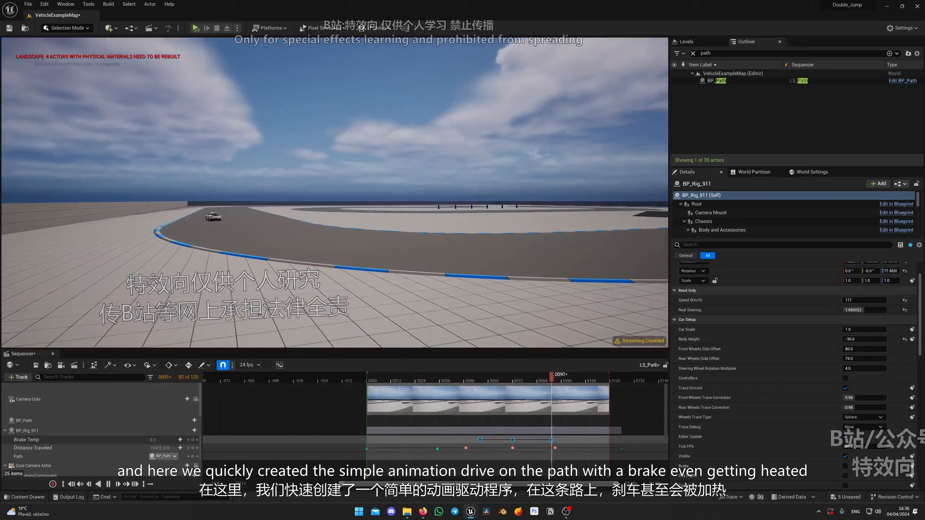
pyautogui.click(468, 380)
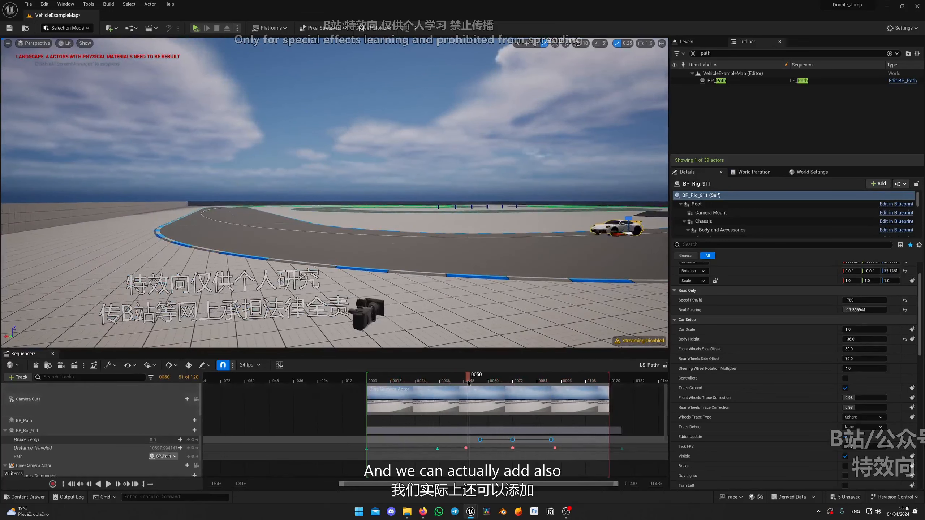
# - Add a Brake track to BP_Rig_911 with a disabled key at frame 42, before the corner
pyautogui.press('w')
pyautogui.moveTo(459, 255); pyautogui.dragTo(427, 247, button='right')
pyautogui.scroll(1, 451, 260)
pyautogui.click(452, 380)
pyautogui.press('s')
pyautogui.press('d')
pyautogui.scroll(-2, 437, 252)
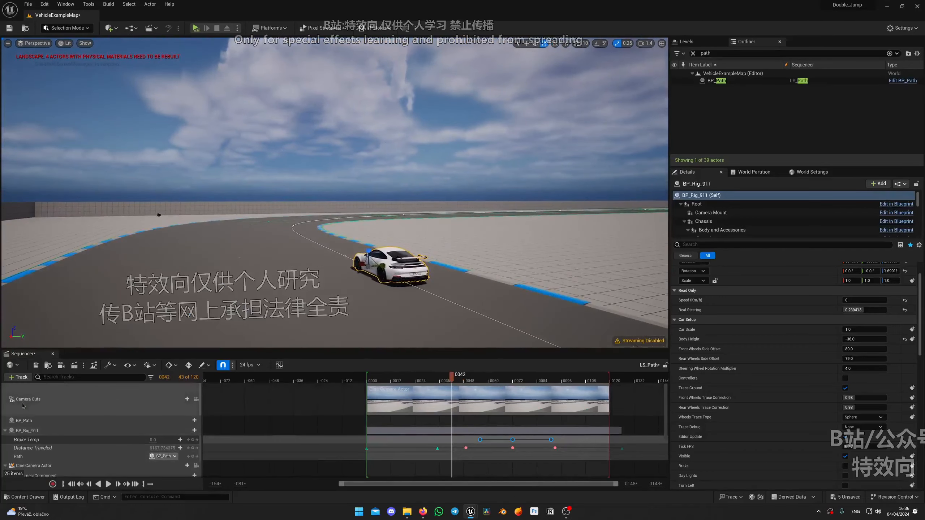
pyautogui.scroll(-1, 106, 409)
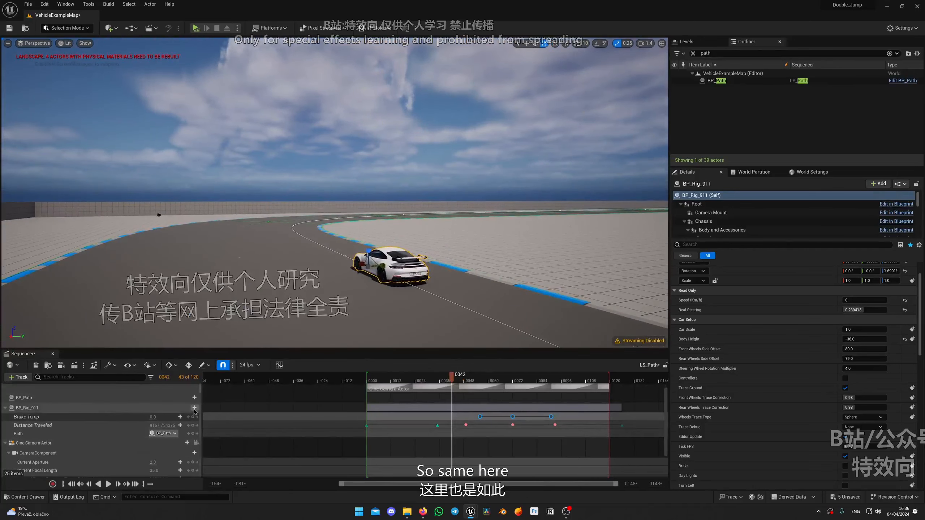
pyautogui.scroll(-2, 781, 445)
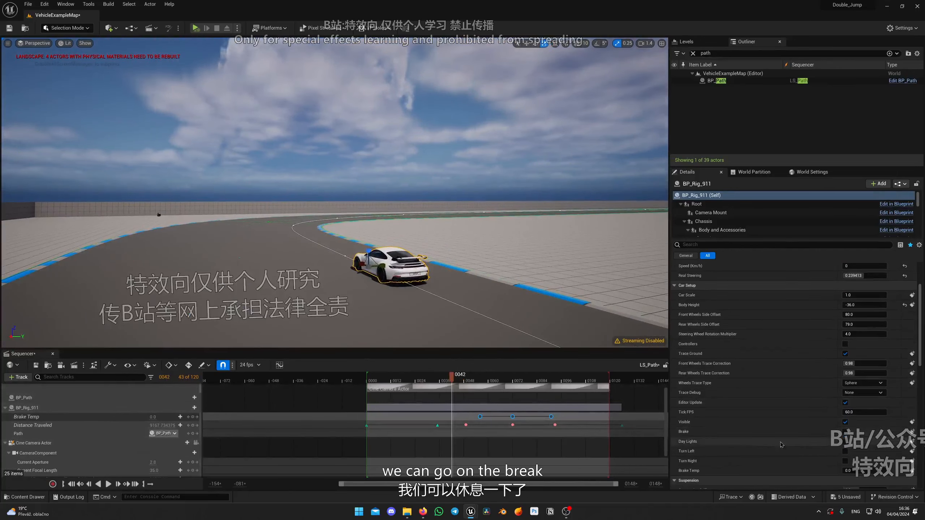
pyautogui.click(912, 432)
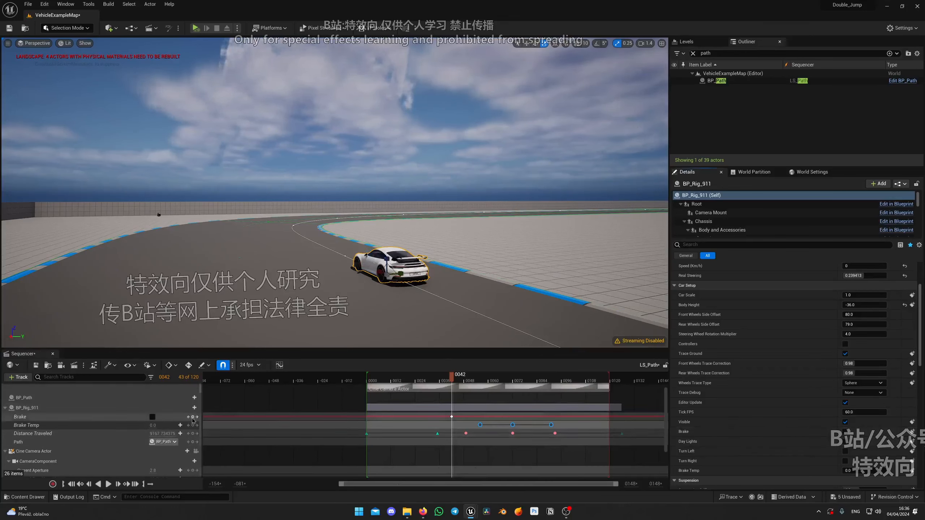
# - Key Brake as enabled at about frame 48 and replay the braking from behind the car
pyautogui.click(470, 380)
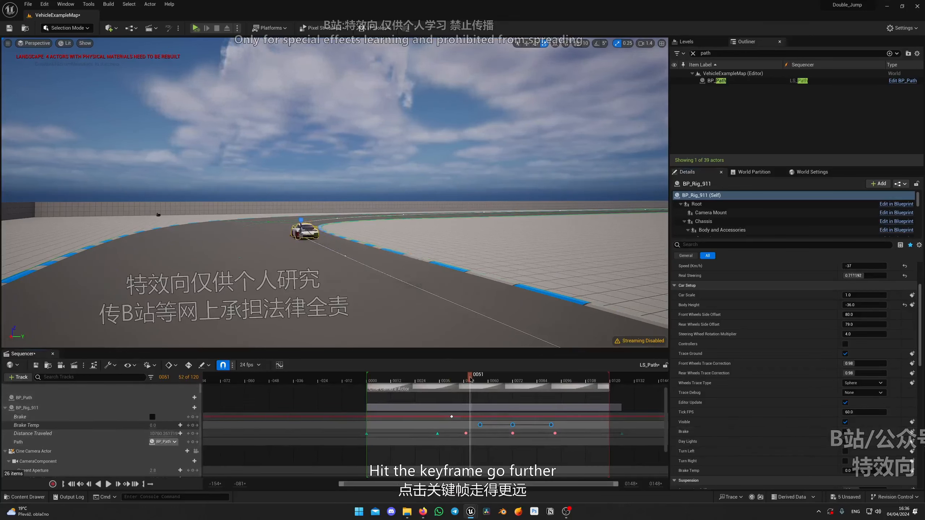
pyautogui.click(451, 380)
pyautogui.moveTo(450, 381); pyautogui.dragTo(465, 380)
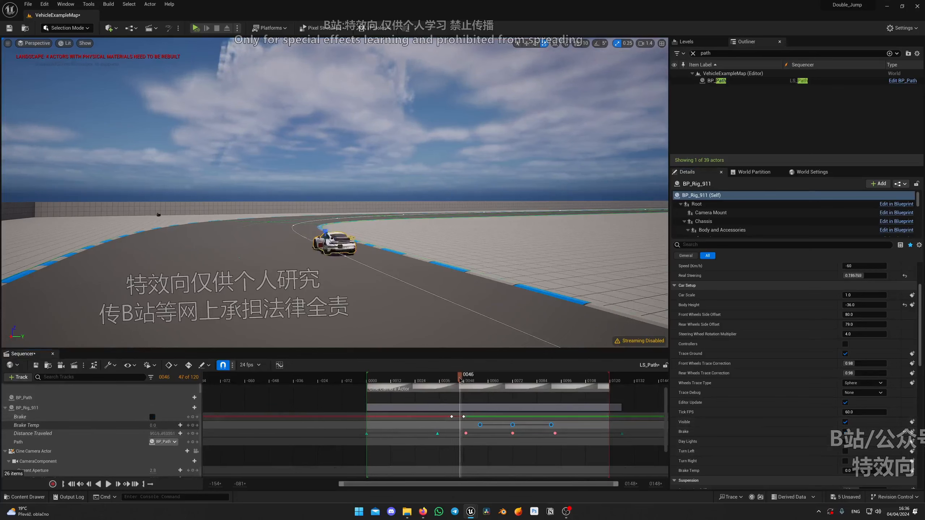
pyautogui.moveTo(461, 381); pyautogui.dragTo(423, 380)
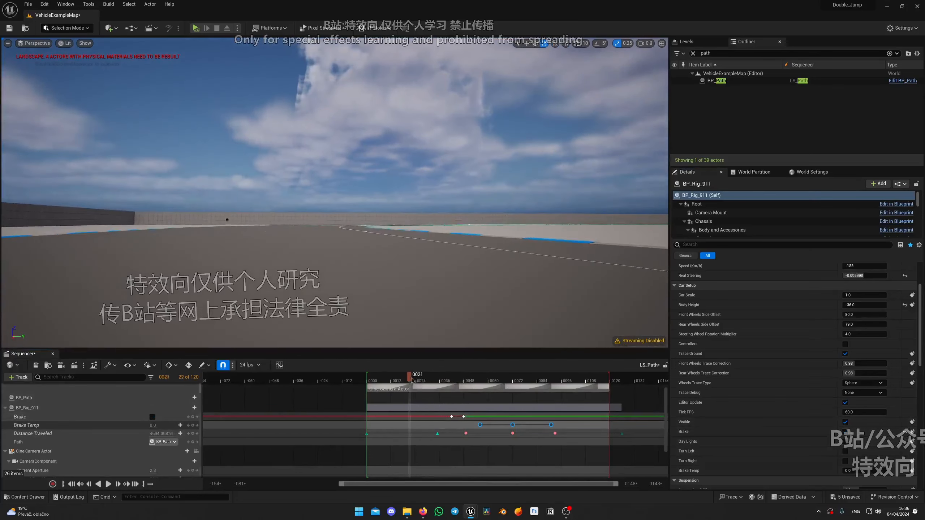
pyautogui.press('space')
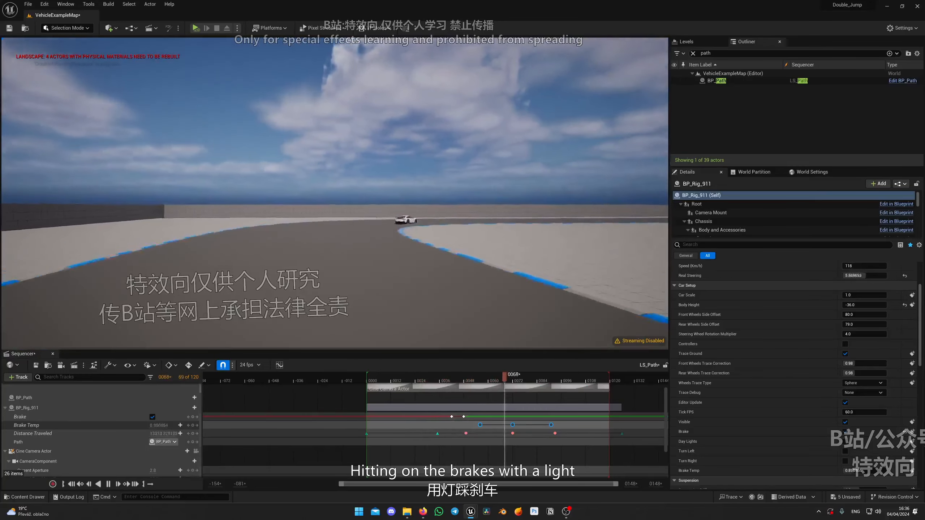
# - Key Brake as disabled at frame 65 so the brake lights switch off in the corner
pyautogui.moveTo(556, 379); pyautogui.dragTo(511, 384)
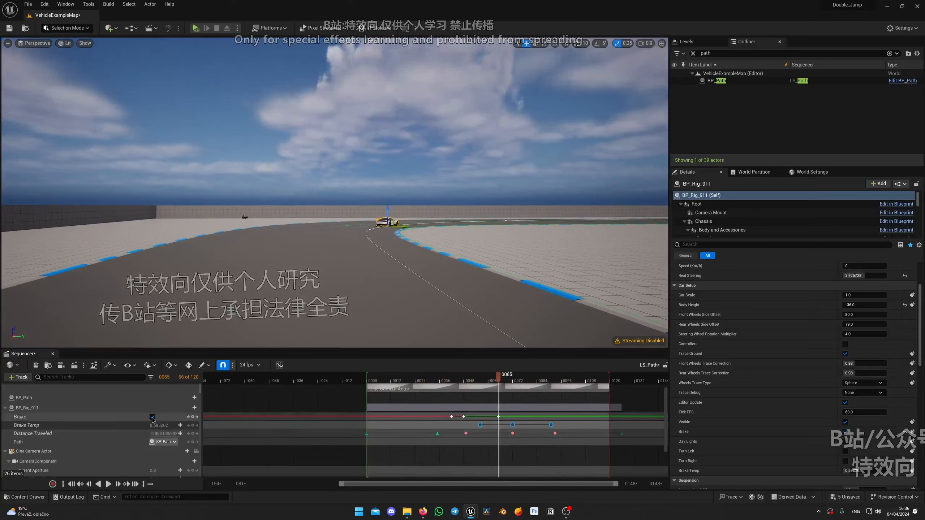
pyautogui.click(152, 417)
pyautogui.moveTo(491, 385); pyautogui.dragTo(499, 384)
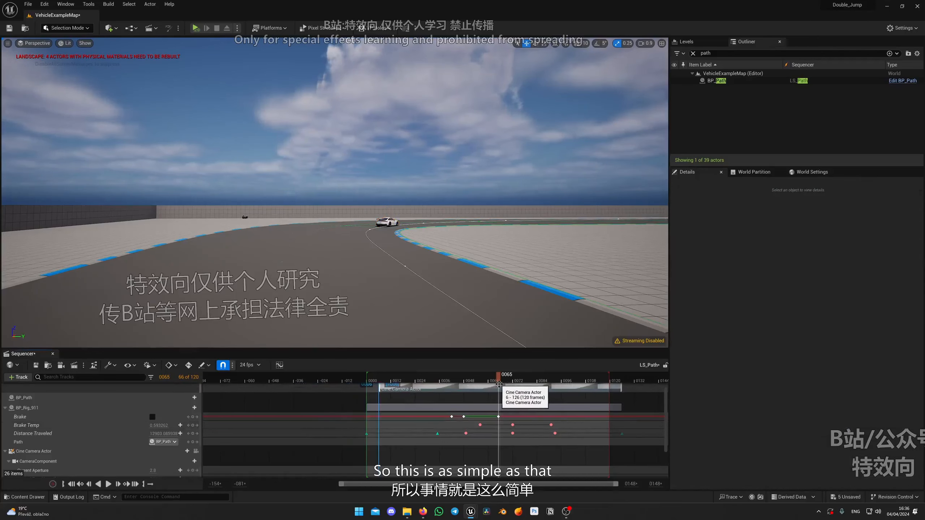
pyautogui.scroll(1, 383, 383)
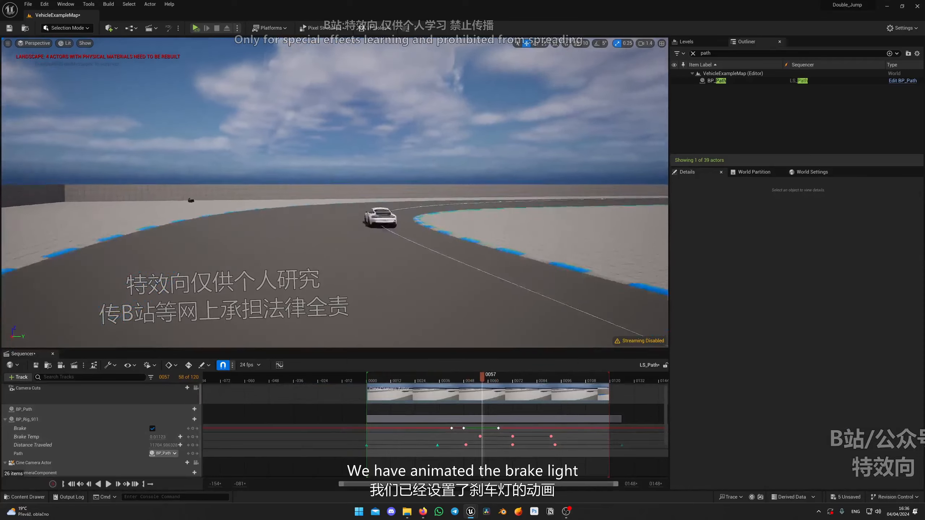
# - Examine the braking car up close from the side and then from above the corner at frame 60
pyautogui.press('w')
pyautogui.moveTo(417, 228)
pyautogui.mouseDown(button='right')
pyautogui.moveTo(466, 233)
pyautogui.moveTo(407, 219)
pyautogui.mouseUp(button='right')
pyautogui.press('s')
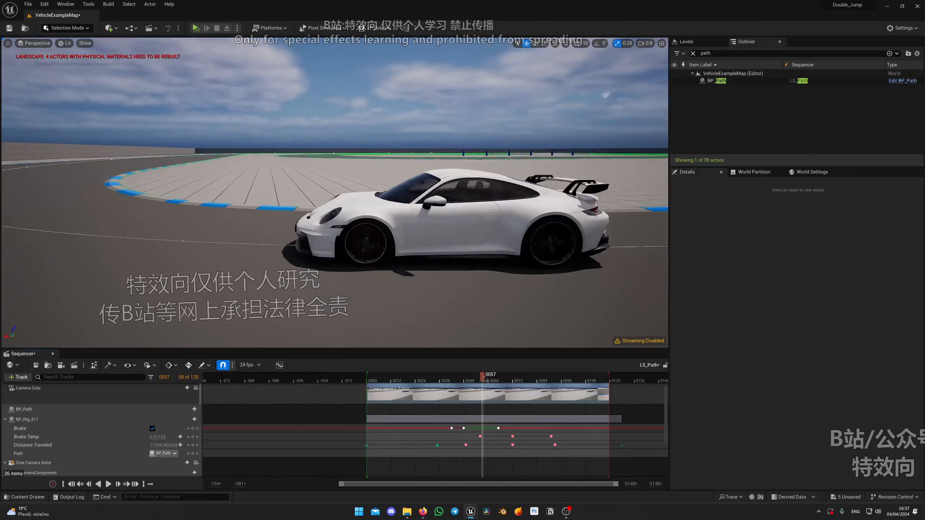
pyautogui.moveTo(485, 379); pyautogui.dragTo(491, 379)
pyautogui.moveTo(405, 281); pyautogui.dragTo(379, 332, button='right')
pyautogui.press('w')
pyautogui.press('s')
pyautogui.scroll(3, 405, 280)
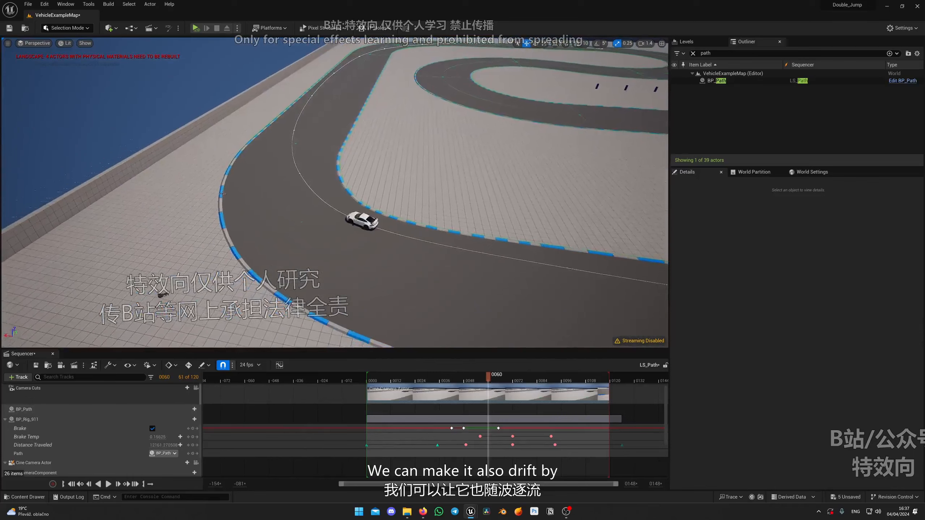
# - Select the car and add a Drift key of 0 at frame 44, before the corner
pyautogui.moveTo(489, 375); pyautogui.dragTo(456, 376)
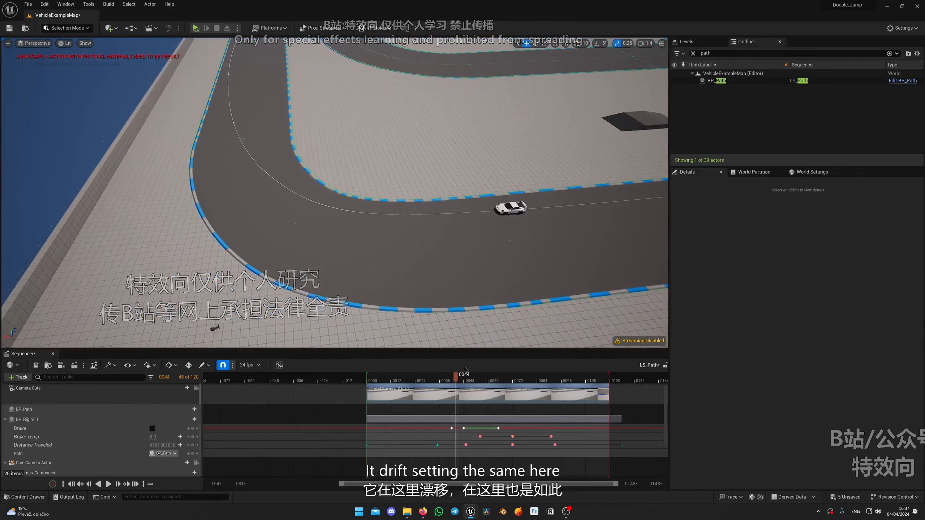
pyautogui.scroll(-5, 406, 432)
pyautogui.scroll(5, 406, 432)
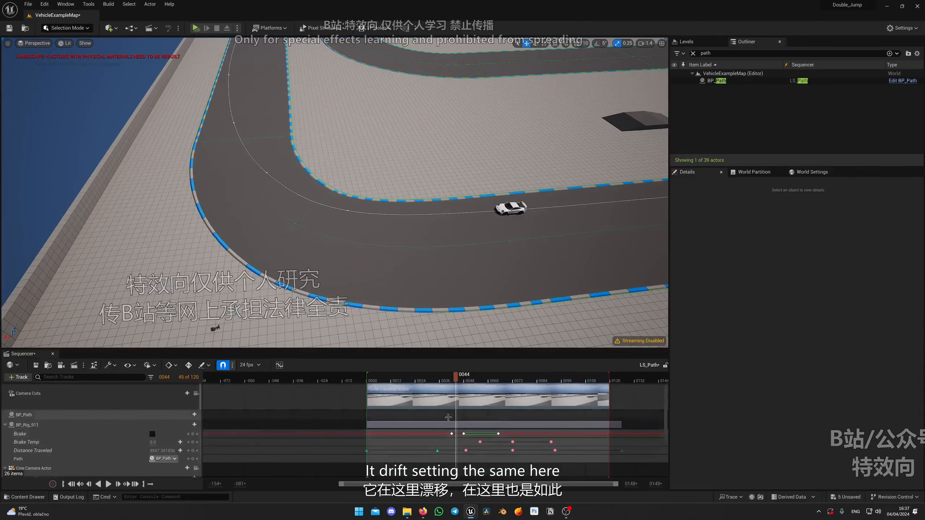
pyautogui.click(517, 207)
pyautogui.scroll(-10, 769, 392)
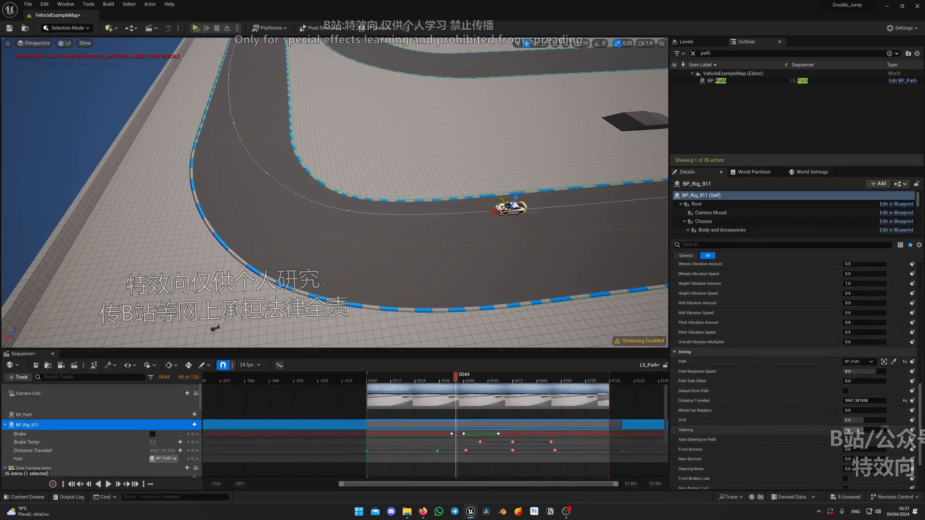
pyautogui.click(912, 420)
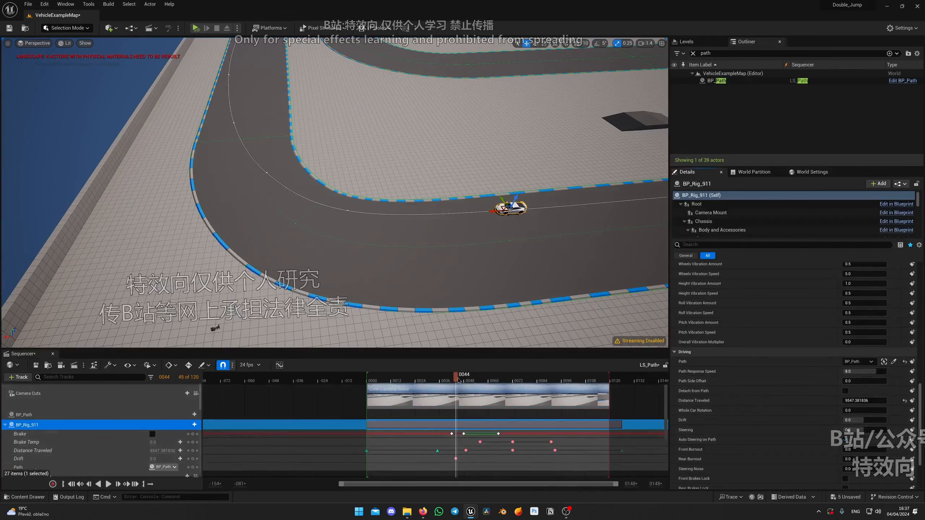
# - Key Drift at about 30 at frame 64, in the middle of the corner
pyautogui.moveTo(474, 381); pyautogui.dragTo(487, 381)
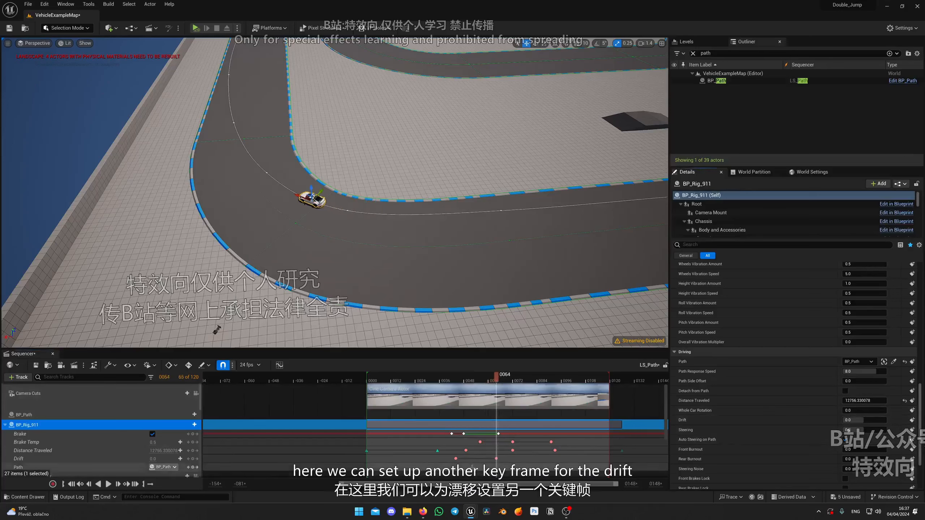
pyautogui.click(496, 459)
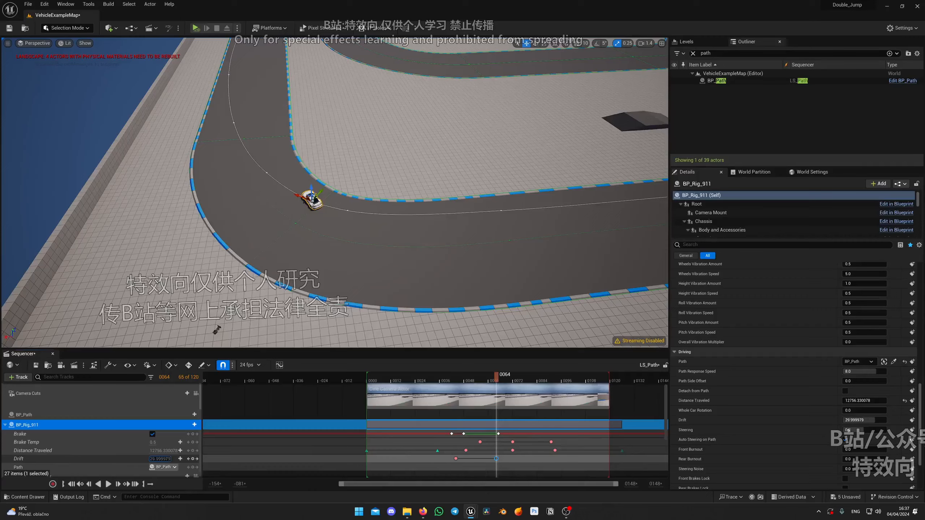
pyautogui.moveTo(376, 262); pyautogui.dragTo(330, 258, button='right')
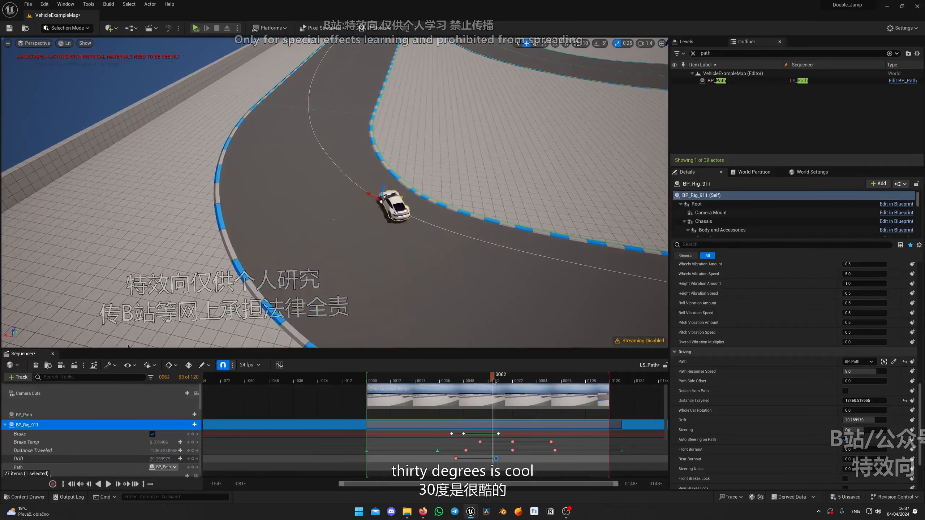
# - Shift both Drift keys 8 frames later so the drift starts at frame 52, and play back the corner
pyautogui.moveTo(493, 380); pyautogui.dragTo(397, 376)
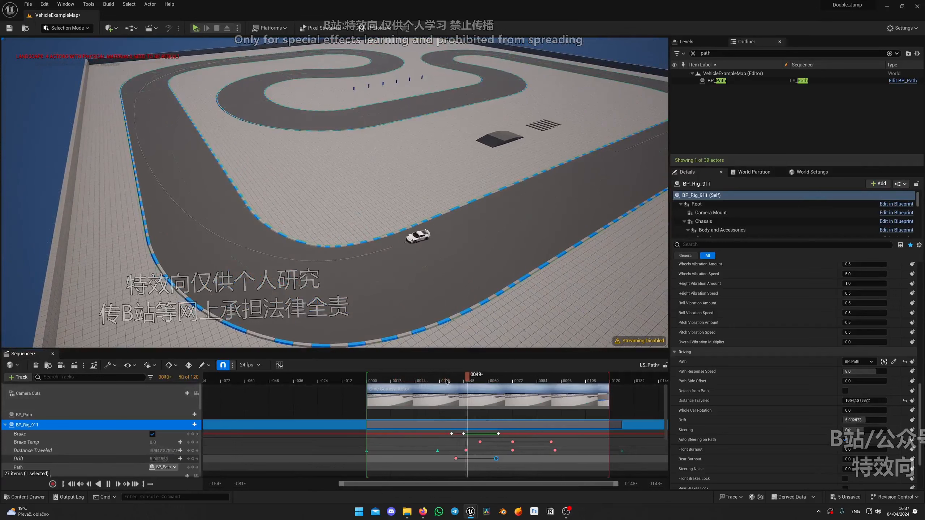
pyautogui.click(469, 381)
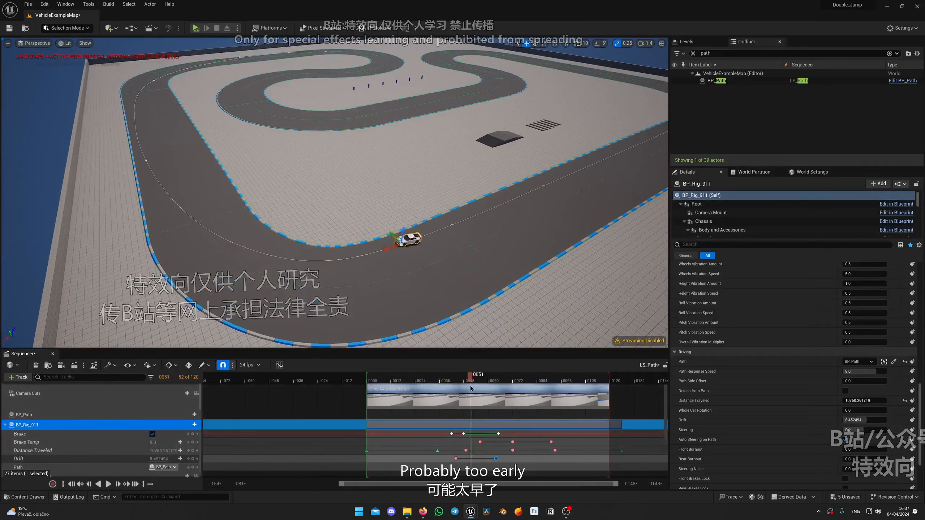
pyautogui.moveTo(487, 387); pyautogui.dragTo(485, 387)
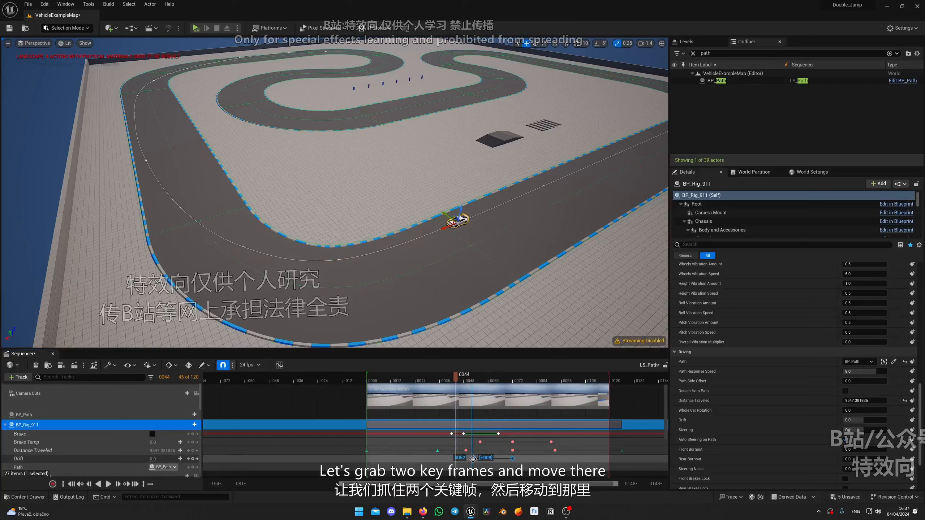
pyautogui.click(418, 381)
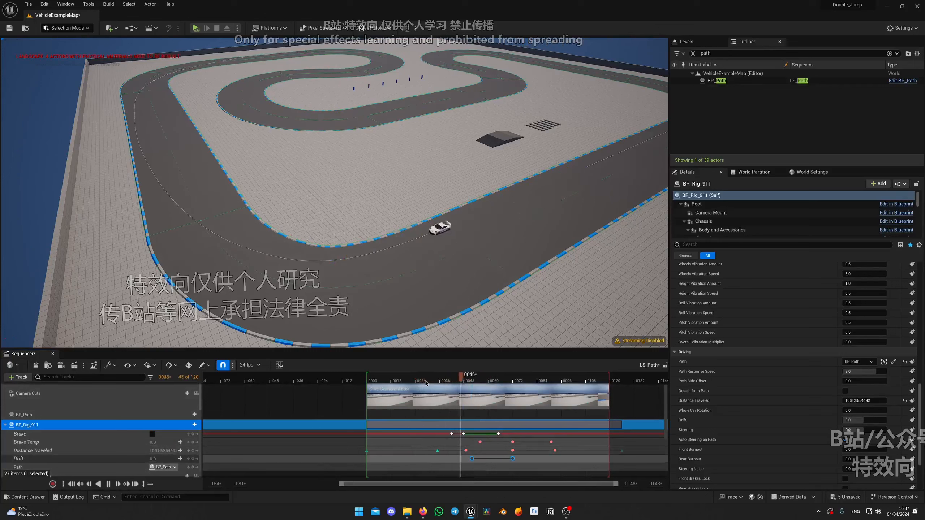
pyautogui.press('space')
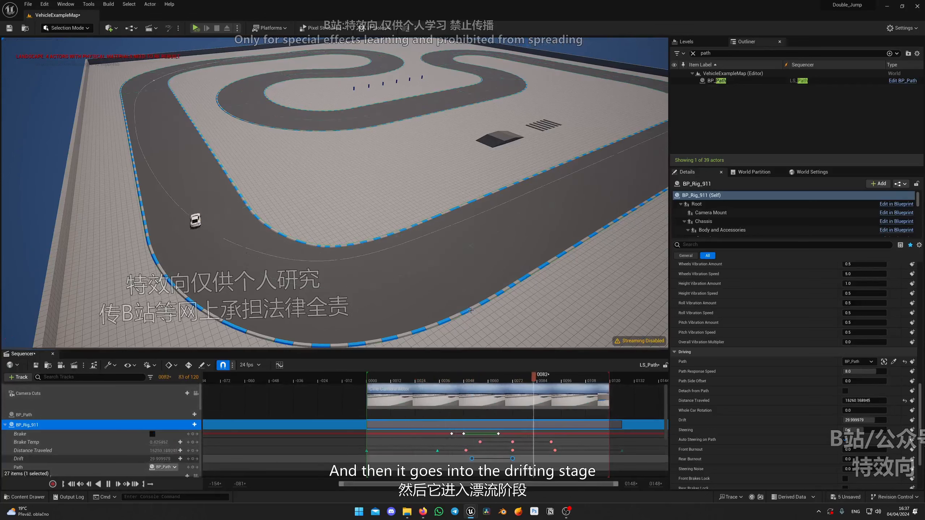
# - Look through the Camera Cuts camera and play the shot from frame 5
pyautogui.scroll(1, 189, 400)
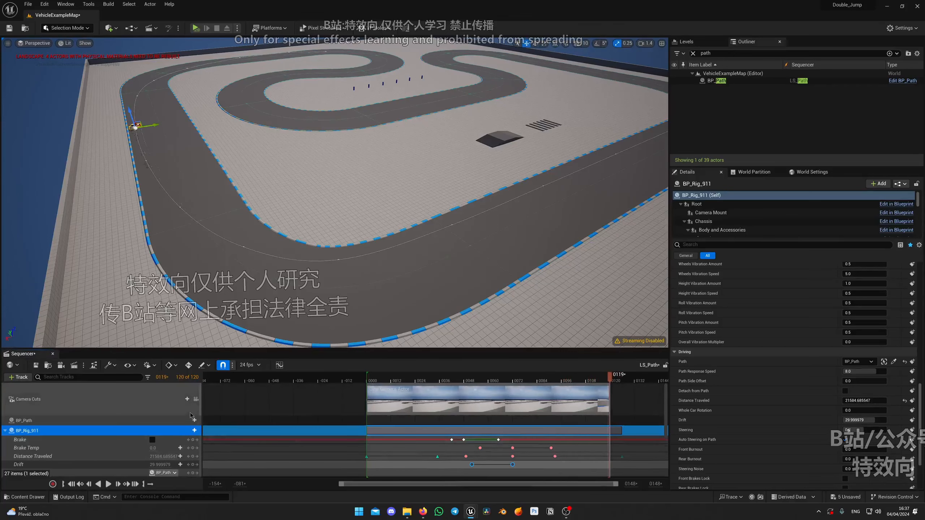
pyautogui.click(193, 402)
pyautogui.click(196, 399)
pyautogui.click(381, 378)
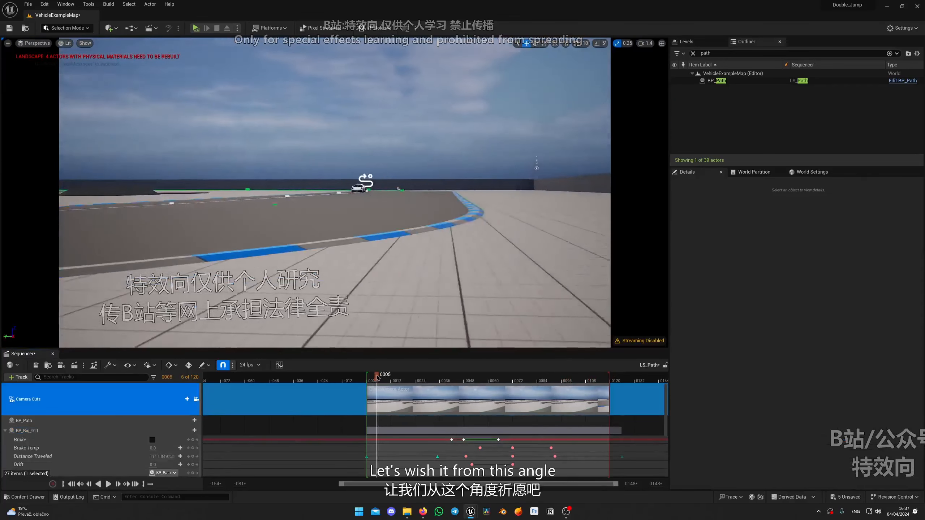
pyautogui.press('space')
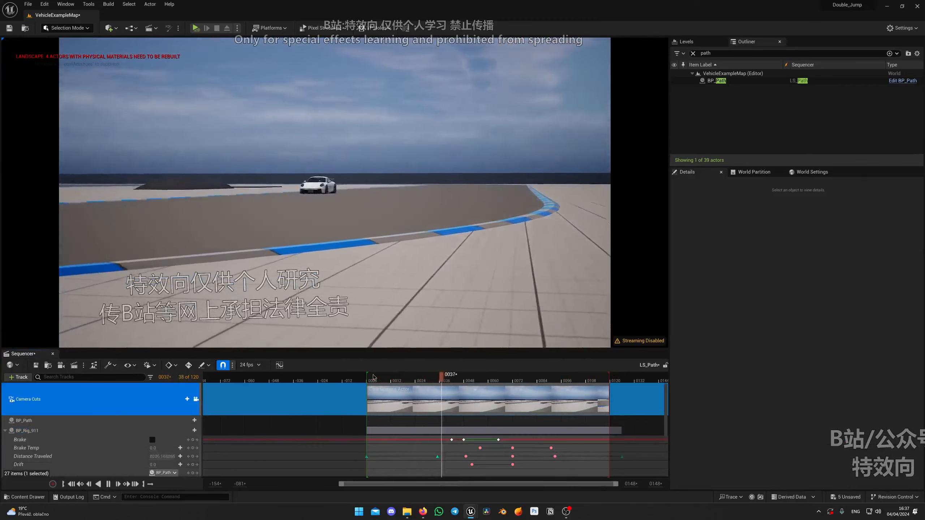
pyautogui.press('space')
# - Select the car and set its Tick FPS to 120
pyautogui.click(567, 324)
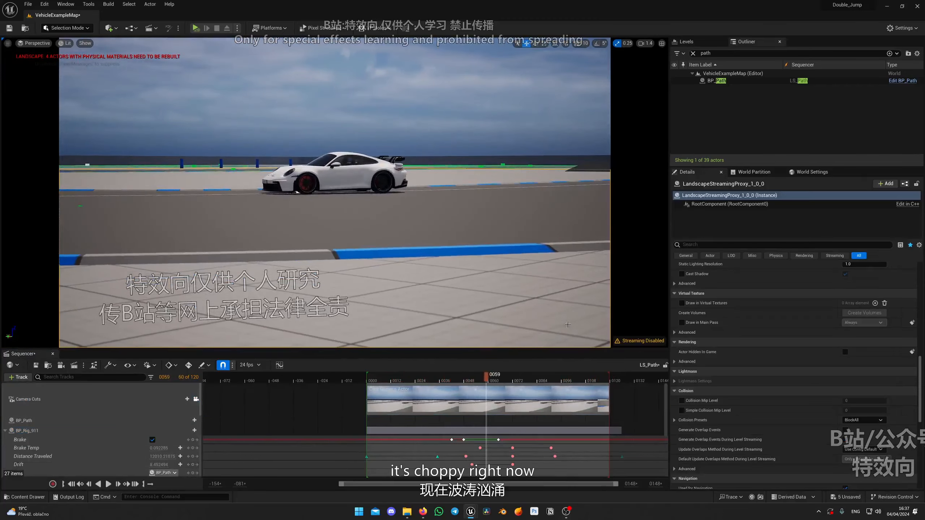
pyautogui.click(375, 165)
pyautogui.scroll(-5, 834, 436)
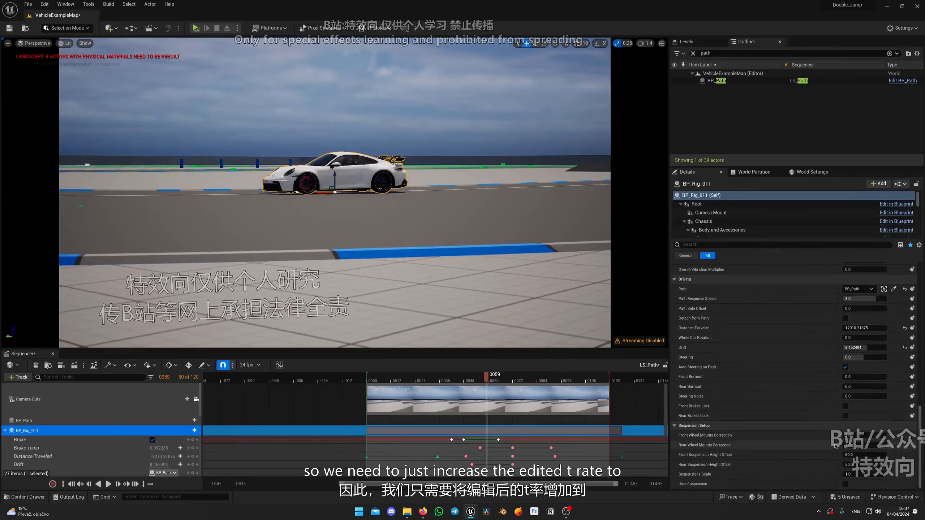
pyautogui.scroll(10, 834, 435)
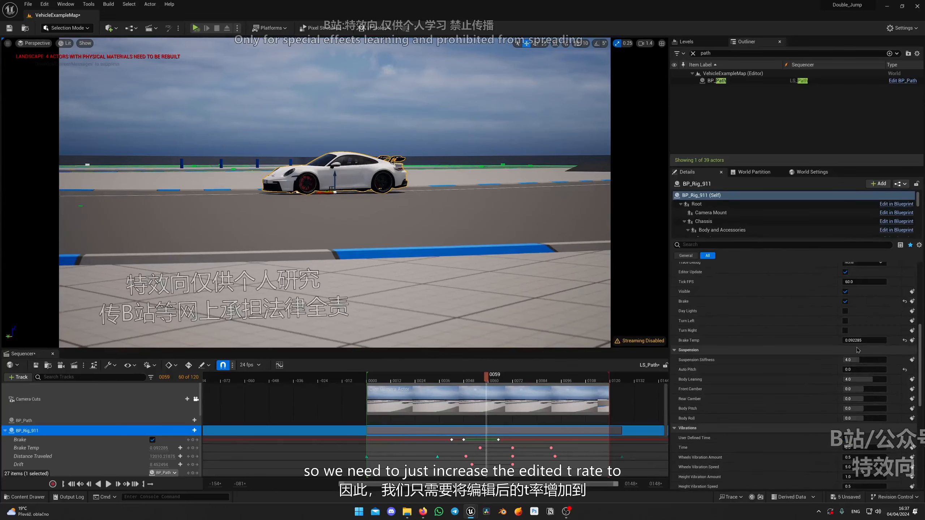
pyautogui.scroll(2, 866, 304)
pyautogui.click(864, 316)
pyautogui.write('120')
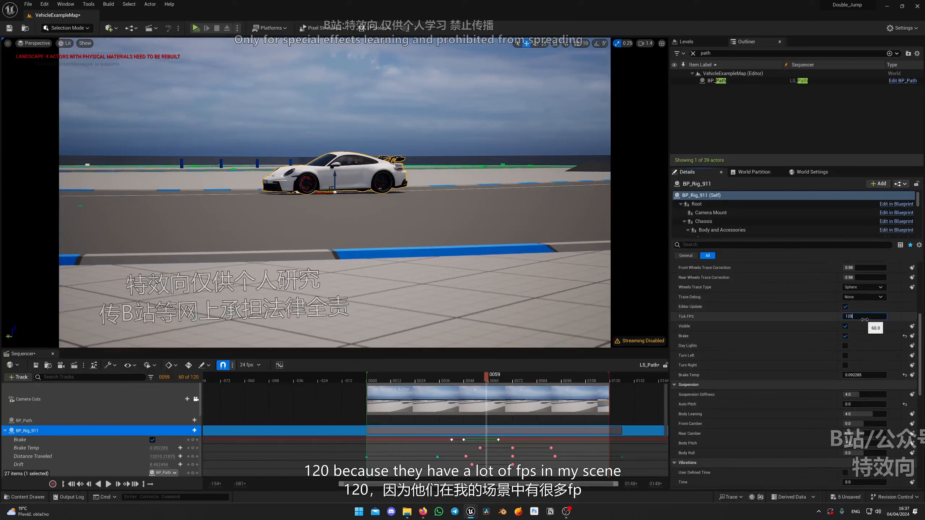
# - Play the shot through the camera from frame 0 and review the car's drift through the corner
pyautogui.moveTo(410, 378); pyautogui.dragTo(367, 378)
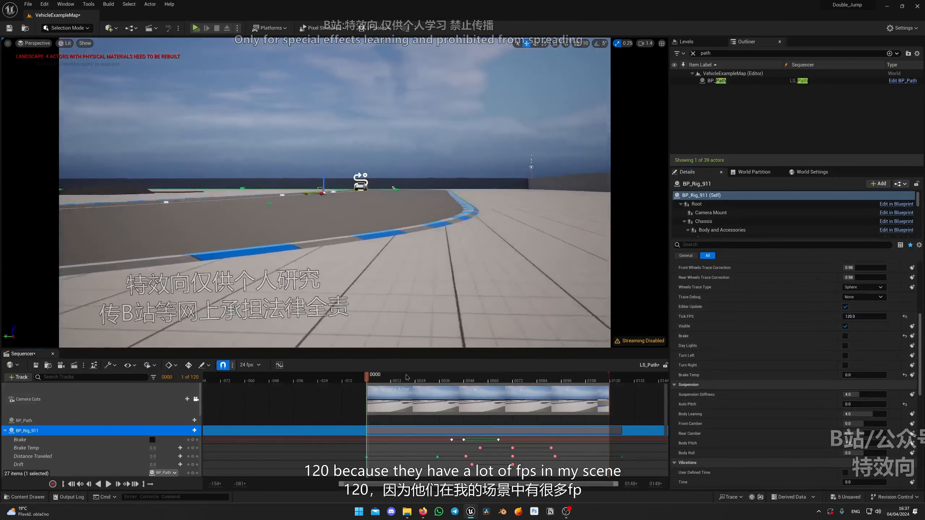
pyautogui.press('space')
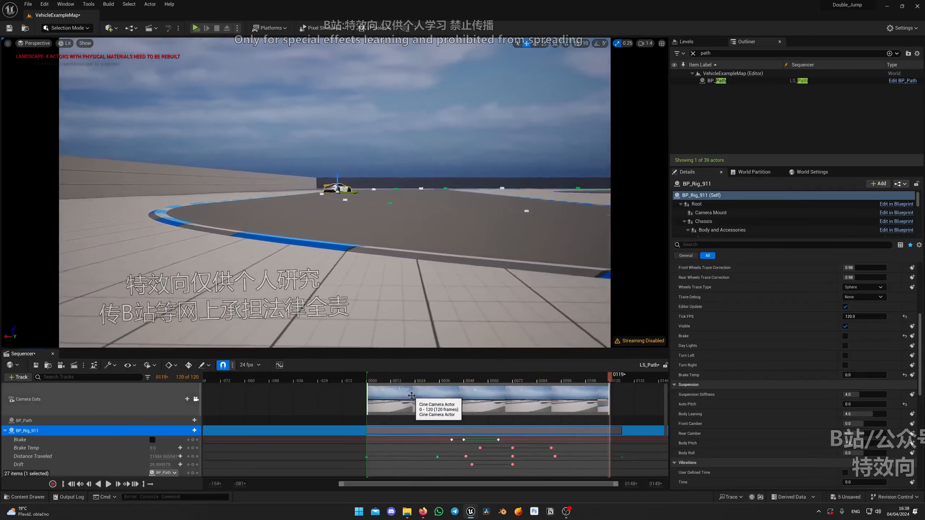
pyautogui.scroll(-4, 488, 408)
pyautogui.scroll(2, 514, 415)
pyautogui.scroll(-2, 527, 423)
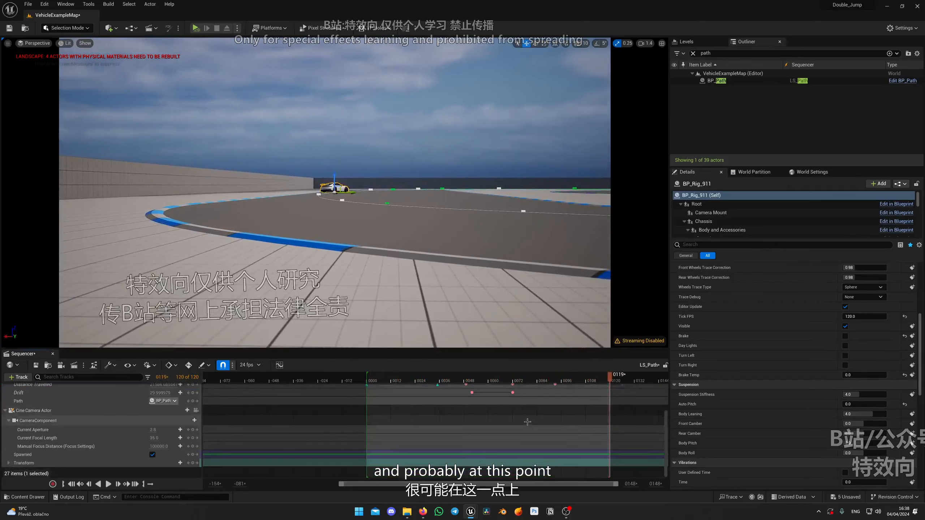
pyautogui.scroll(4, 526, 422)
pyautogui.press('space')
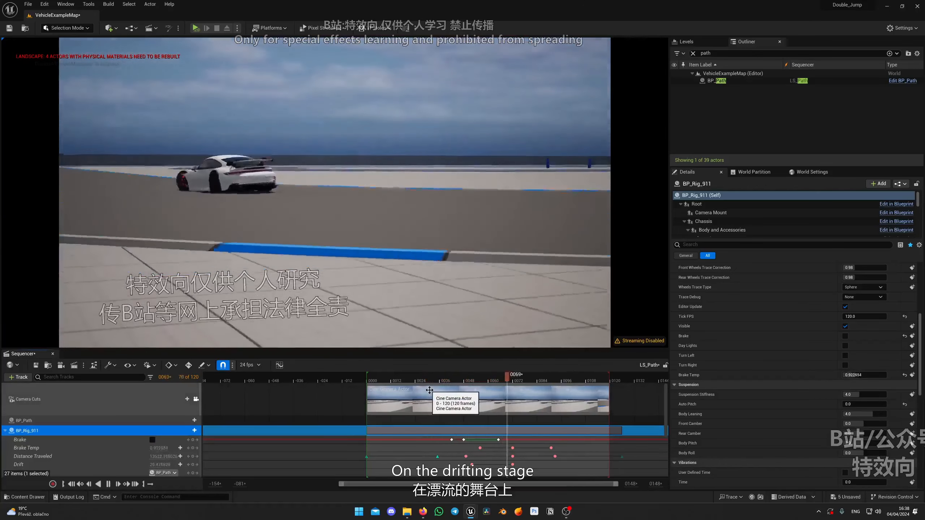
pyautogui.press('space')
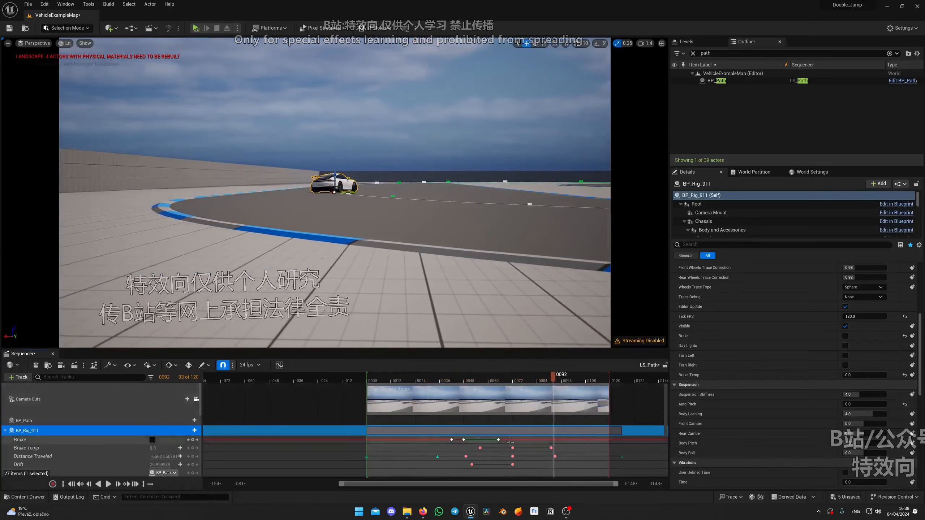
# - Key Drift at about 20 at frame 89, toward the end of the corner
pyautogui.scroll(-3, 542, 426)
pyautogui.scroll(-1, 524, 429)
pyautogui.scroll(2, 523, 428)
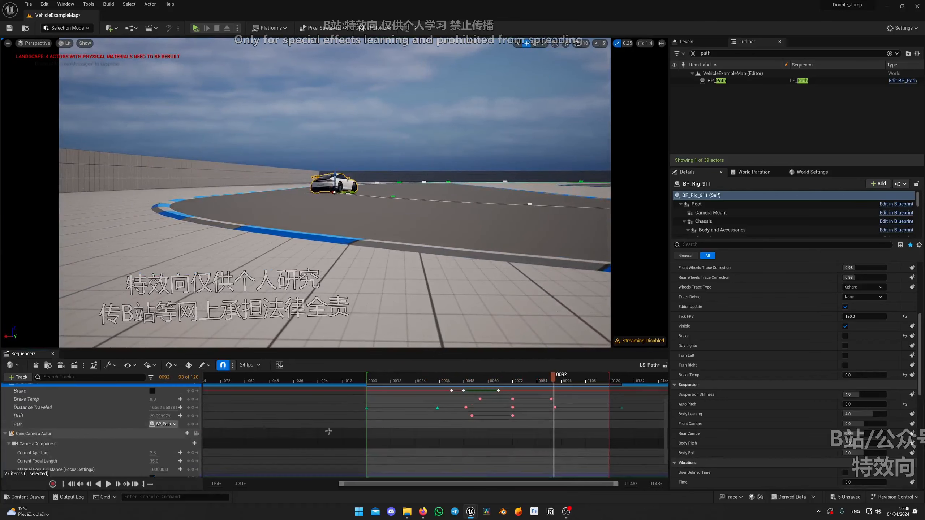
pyautogui.moveTo(553, 382); pyautogui.dragTo(546, 382)
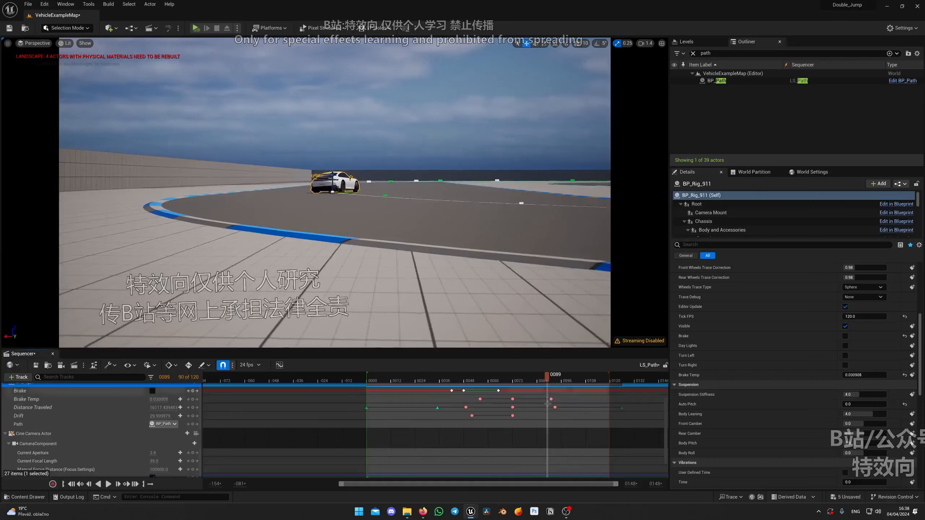
pyautogui.click(193, 415)
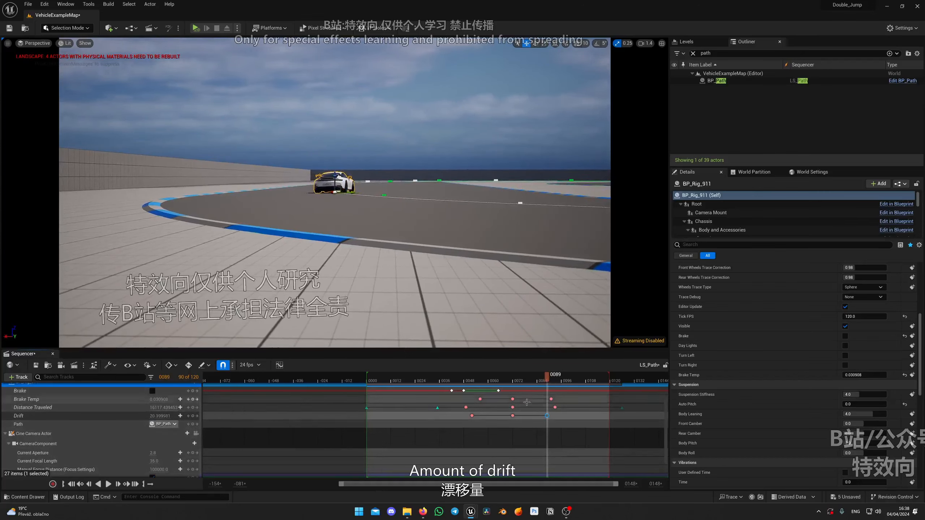
# - Key Drift at 0 at frame 103 so the drift ends, and play back the shot
pyautogui.moveTo(555, 382); pyautogui.dragTo(569, 382)
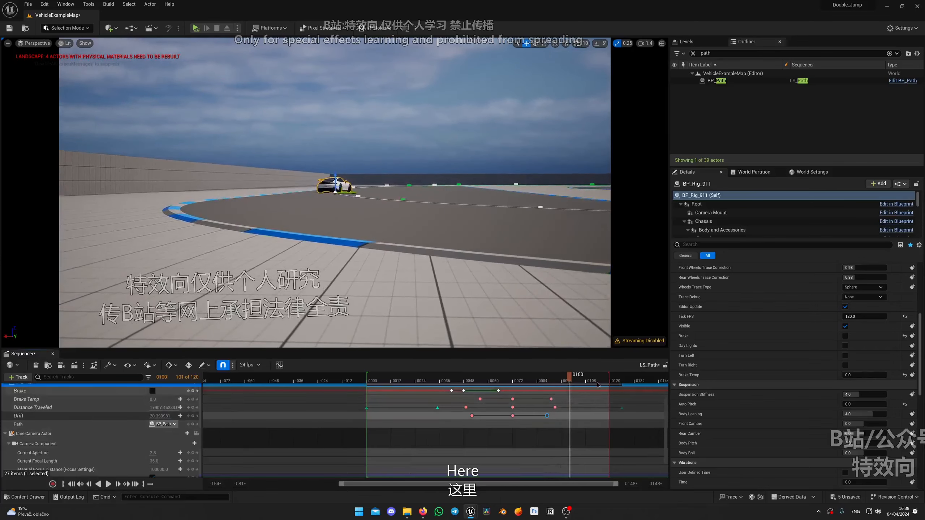
pyautogui.click(577, 380)
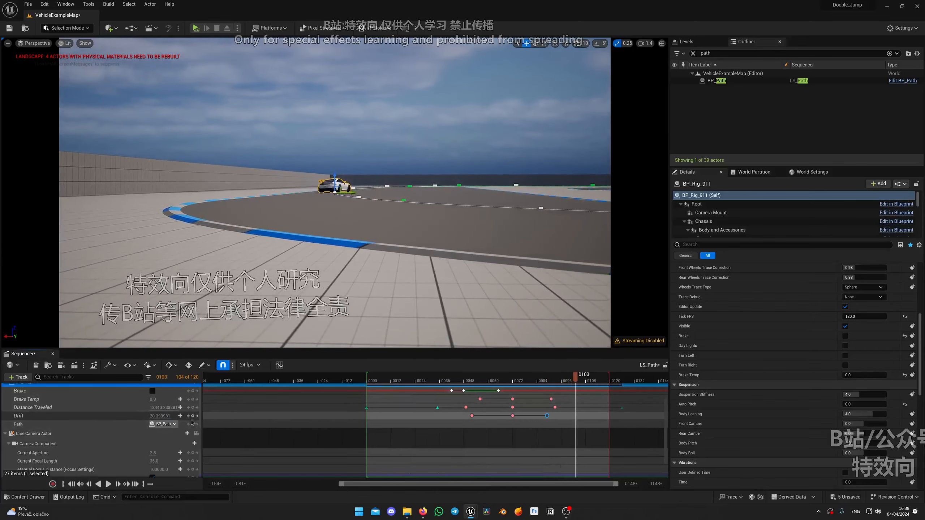
pyautogui.click(575, 415)
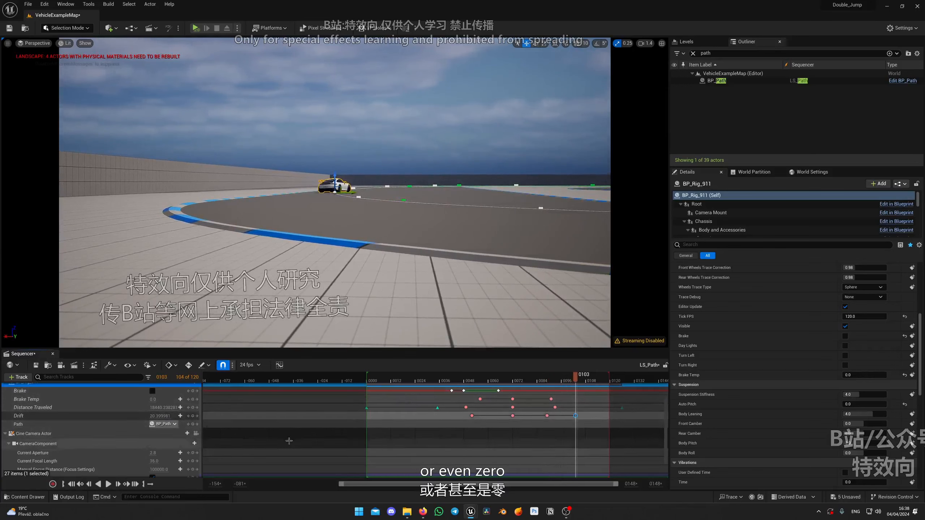
pyautogui.press('space')
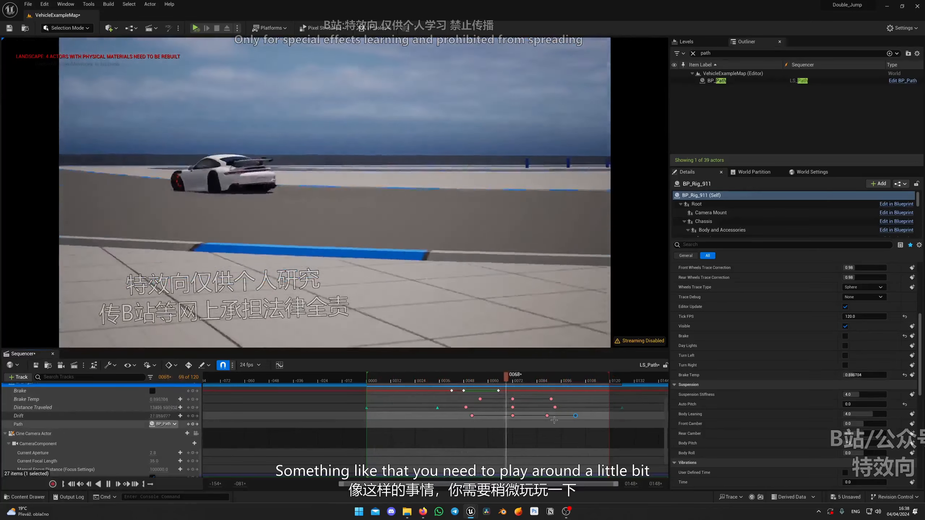
# - Check the body lean around frame 66 and add a Body Roll track to BP_Rig_911
pyautogui.click(515, 386)
pyautogui.moveTo(514, 387); pyautogui.dragTo(501, 387)
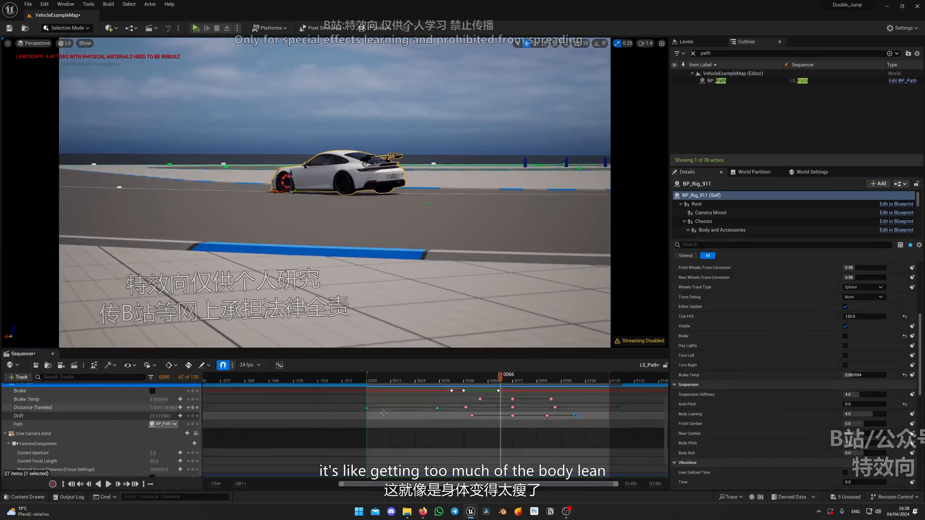
pyautogui.scroll(3, 384, 413)
pyautogui.click(194, 428)
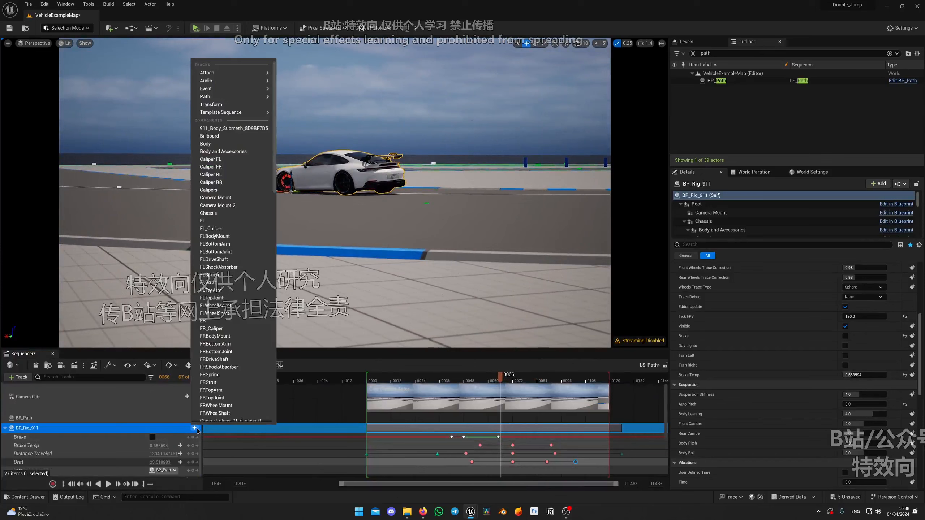
pyautogui.write('body r')
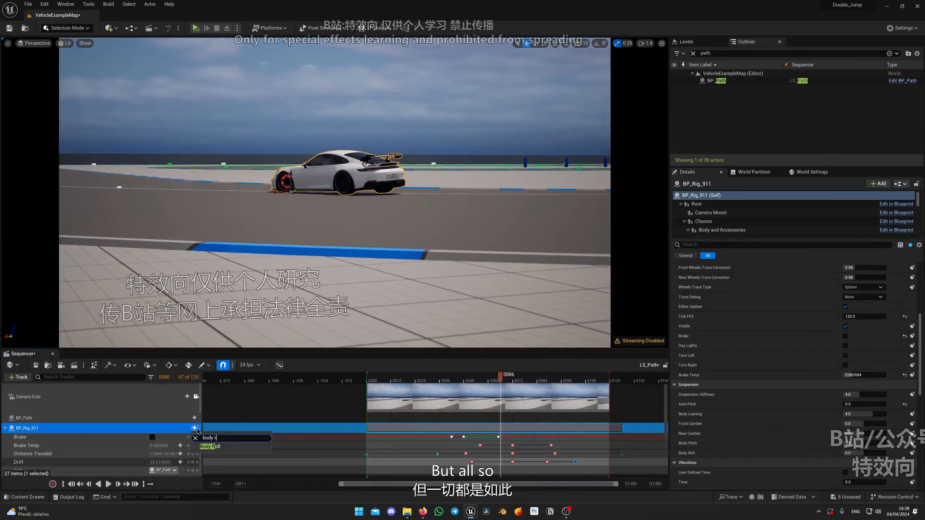
pyautogui.click(210, 446)
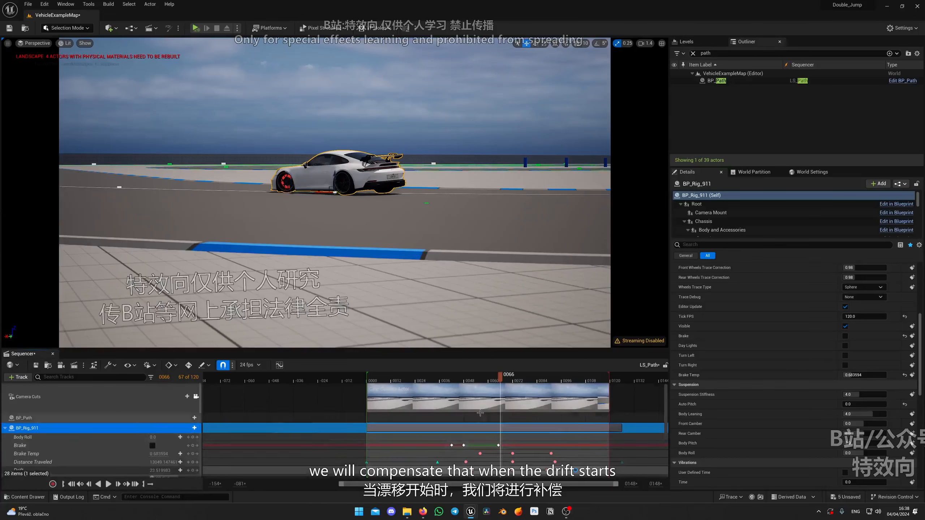
# - Key Body Roll at 0 at frame 52, where the drift starts
pyautogui.click(474, 381)
pyautogui.press('Left')
pyautogui.press('Left')
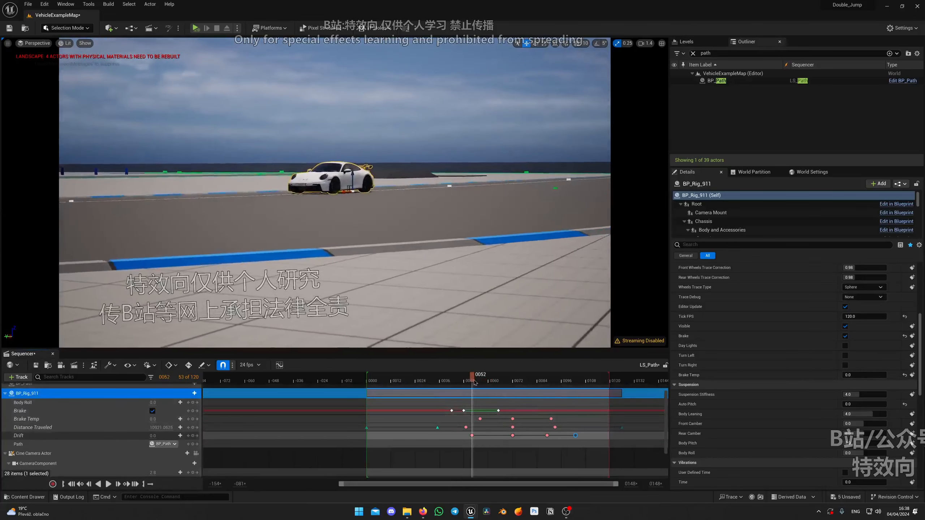
pyautogui.click(180, 402)
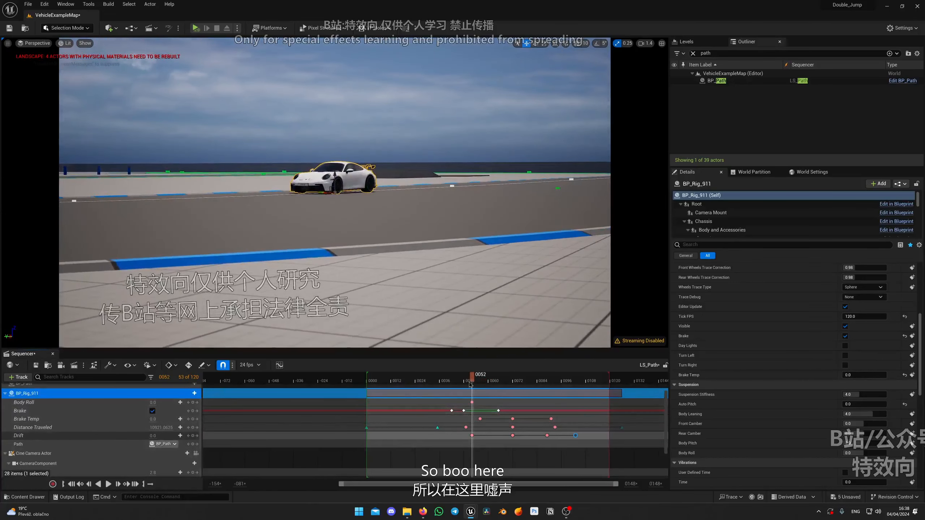
# - Key Body Roll at about 2 at frame 71 to compensate for the body lean in the drift
pyautogui.moveTo(473, 381); pyautogui.dragTo(513, 381)
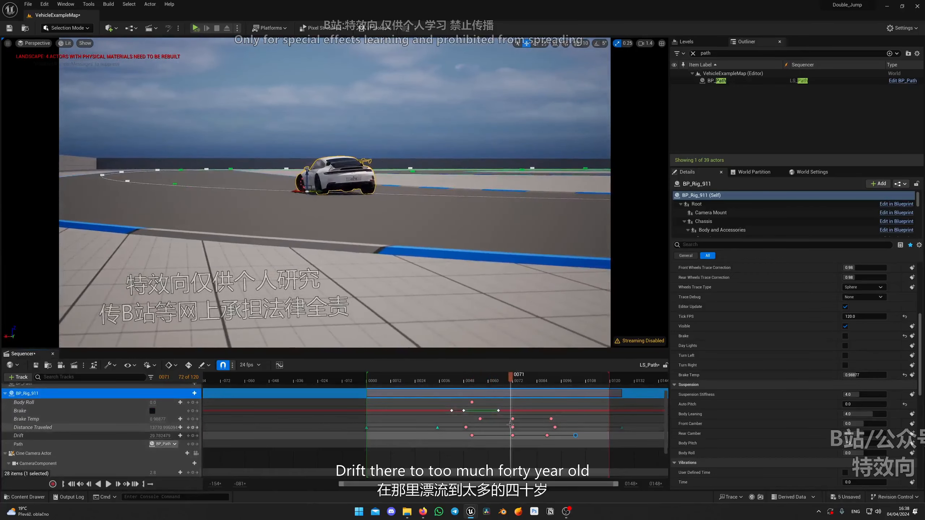
pyautogui.click(319, 404)
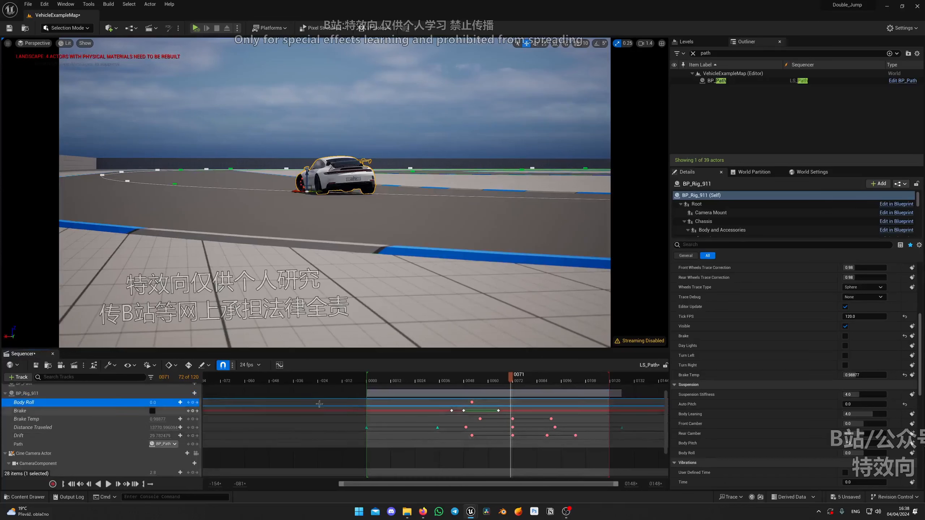
pyautogui.click(194, 403)
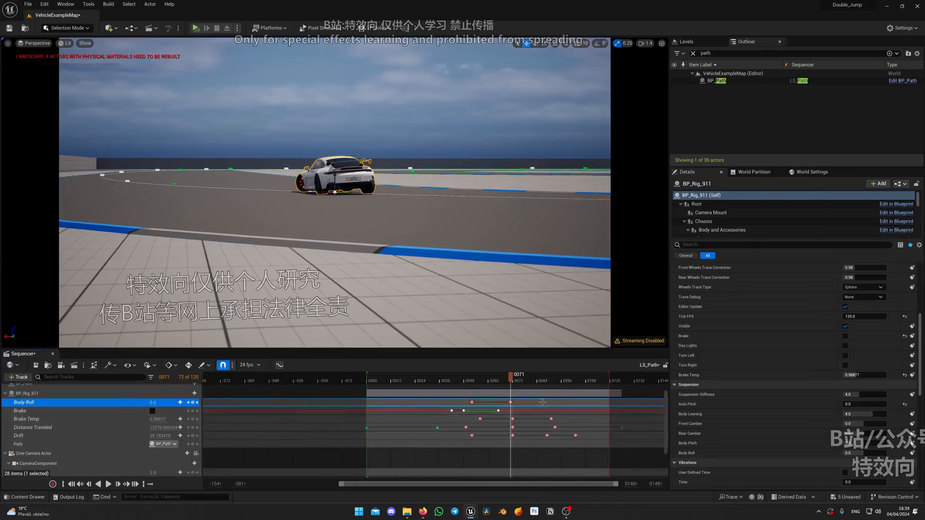
pyautogui.click(511, 403)
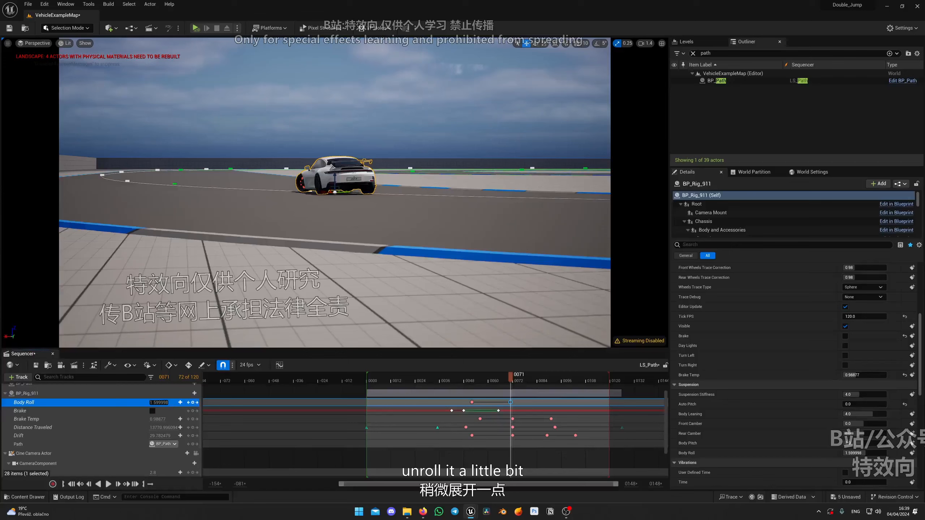
# - Play back the drift through the camera to review the Body Roll compensation
pyautogui.moveTo(514, 382); pyautogui.dragTo(443, 382)
pyautogui.press('space')
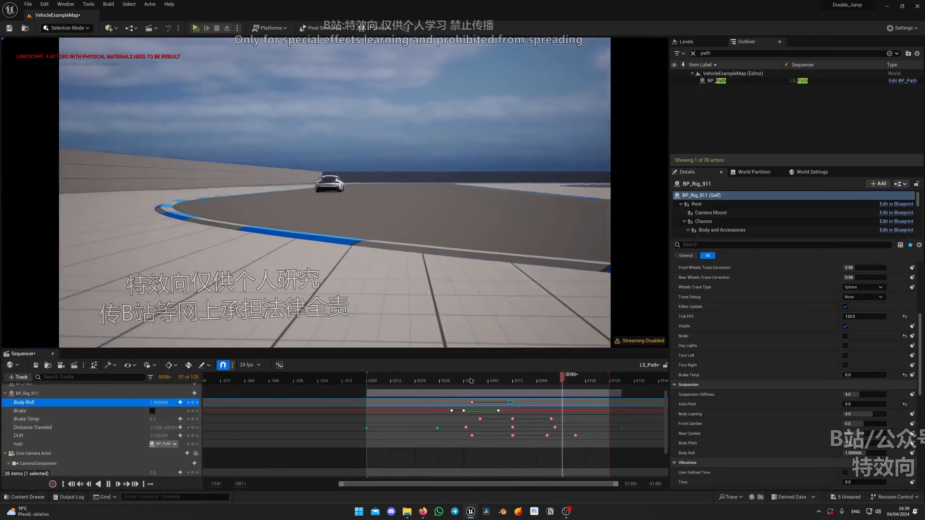
pyautogui.click(428, 381)
pyautogui.press('space')
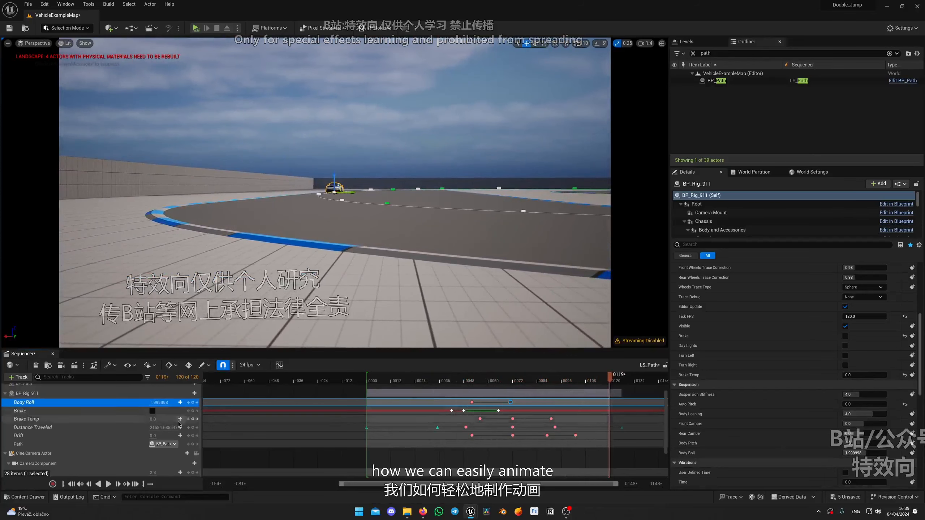
# - Leave the camera view and look over the whole track from above
pyautogui.scroll(3, 175, 419)
pyautogui.click(196, 399)
pyautogui.scroll(2, 313, 298)
pyautogui.moveTo(277, 277); pyautogui.dragTo(335, 310, button='right')
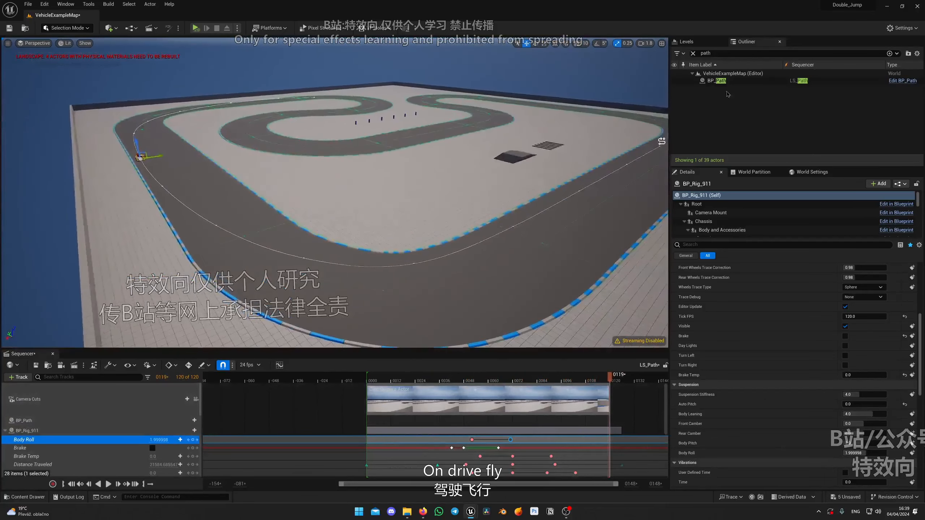